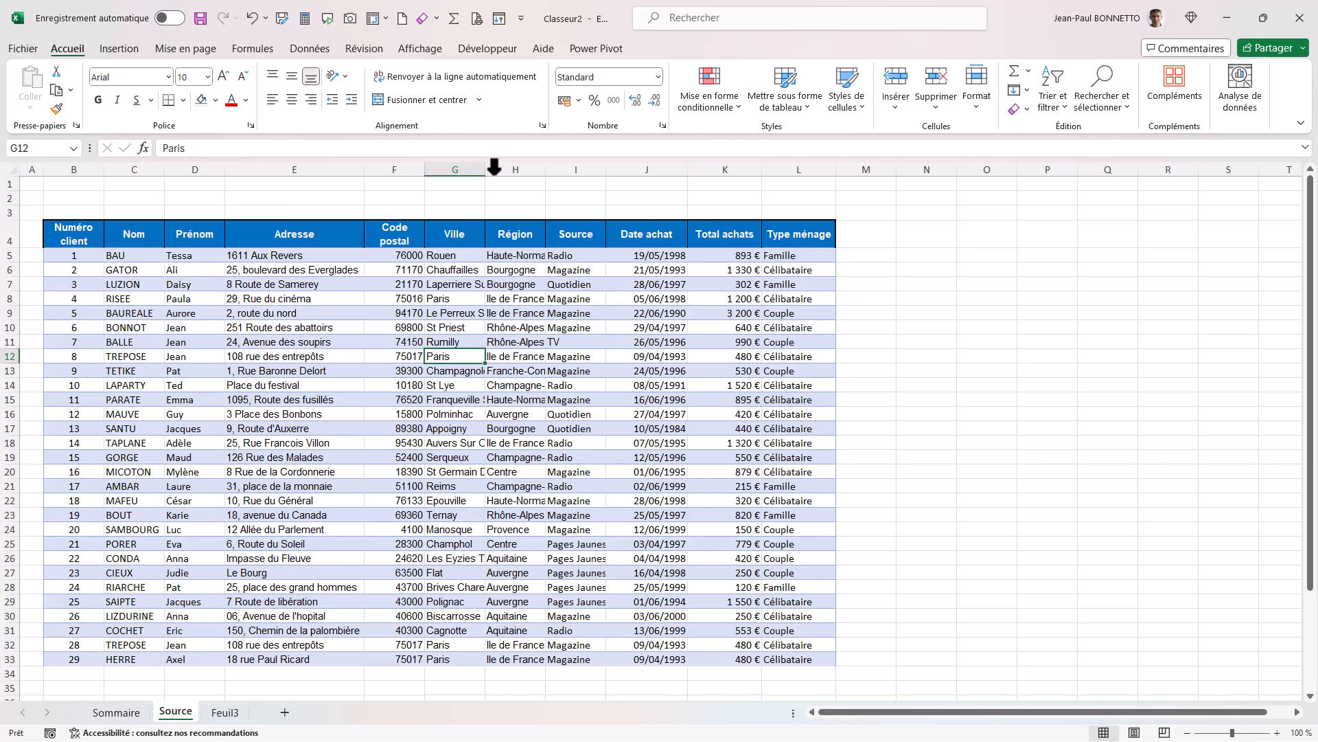
Widen the Code postal, Ville and Région columns of the customer table on the Source sheet.
{"action": "left_click_drag", "start_coordinate": [485, 170], "coordinate": [589, 171]}
{"action": "mouse_move", "coordinate": [424, 171]}
{"action": "left_mouse_down"}
{"action": "mouse_move", "coordinate": [365, 174]}
{"action": "mouse_move", "coordinate": [431, 172]}
{"action": "left_mouse_up"}
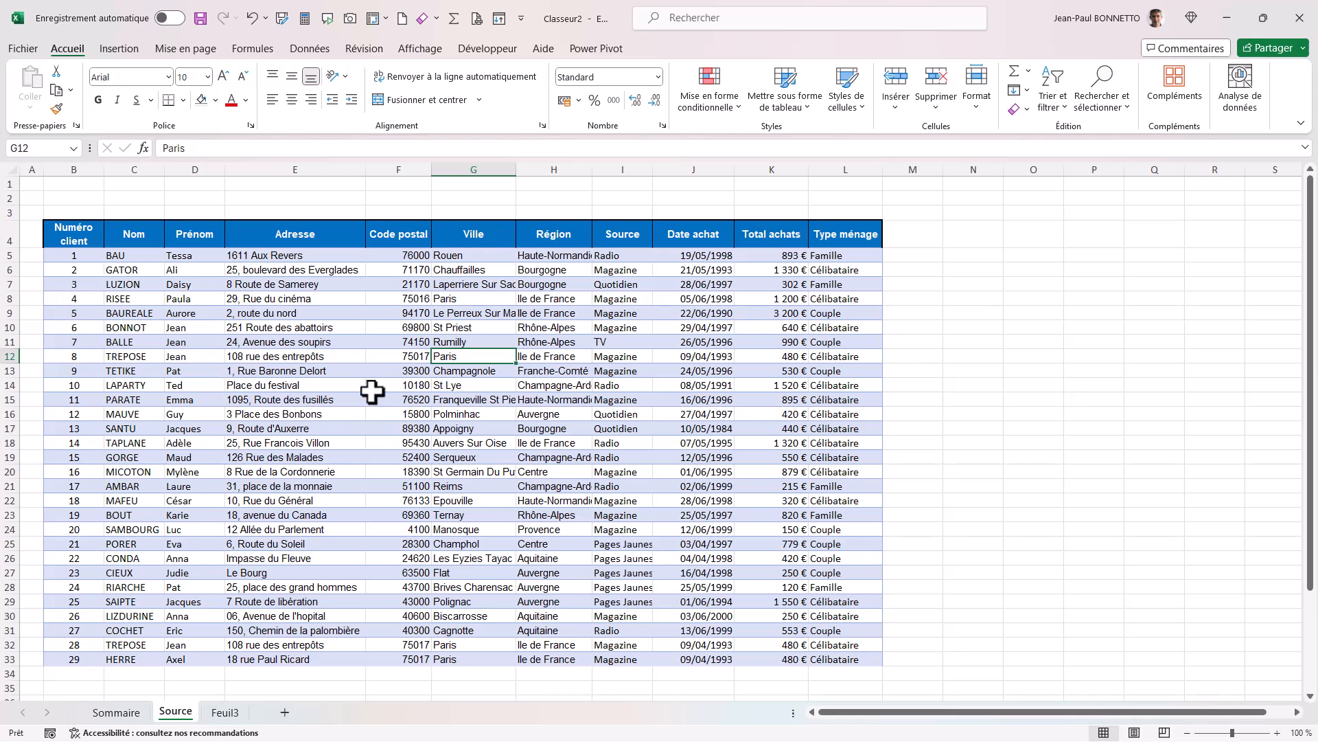
Turn the customer range B4:L33 into a table with headers and load it into the Power Query Editor.
{"action": "left_click", "coordinate": [395, 314]}
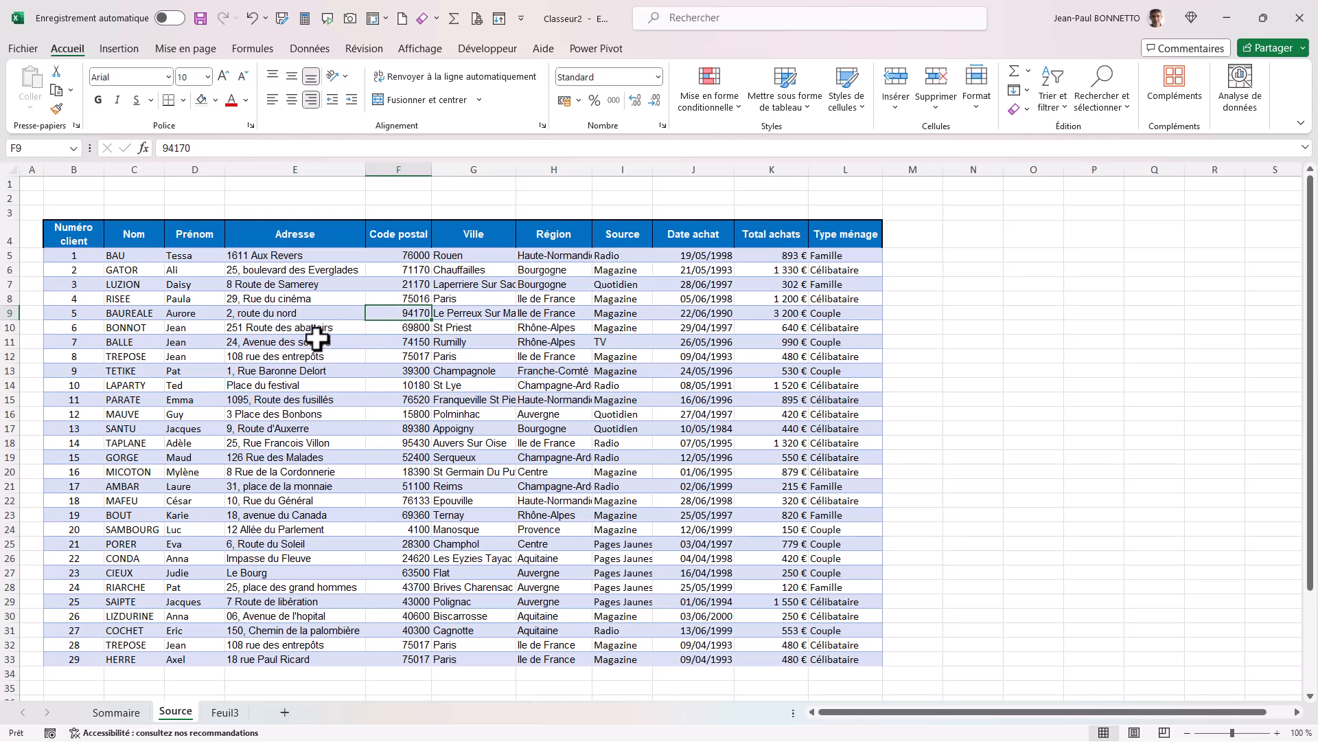
{"action": "left_click", "coordinate": [322, 54]}
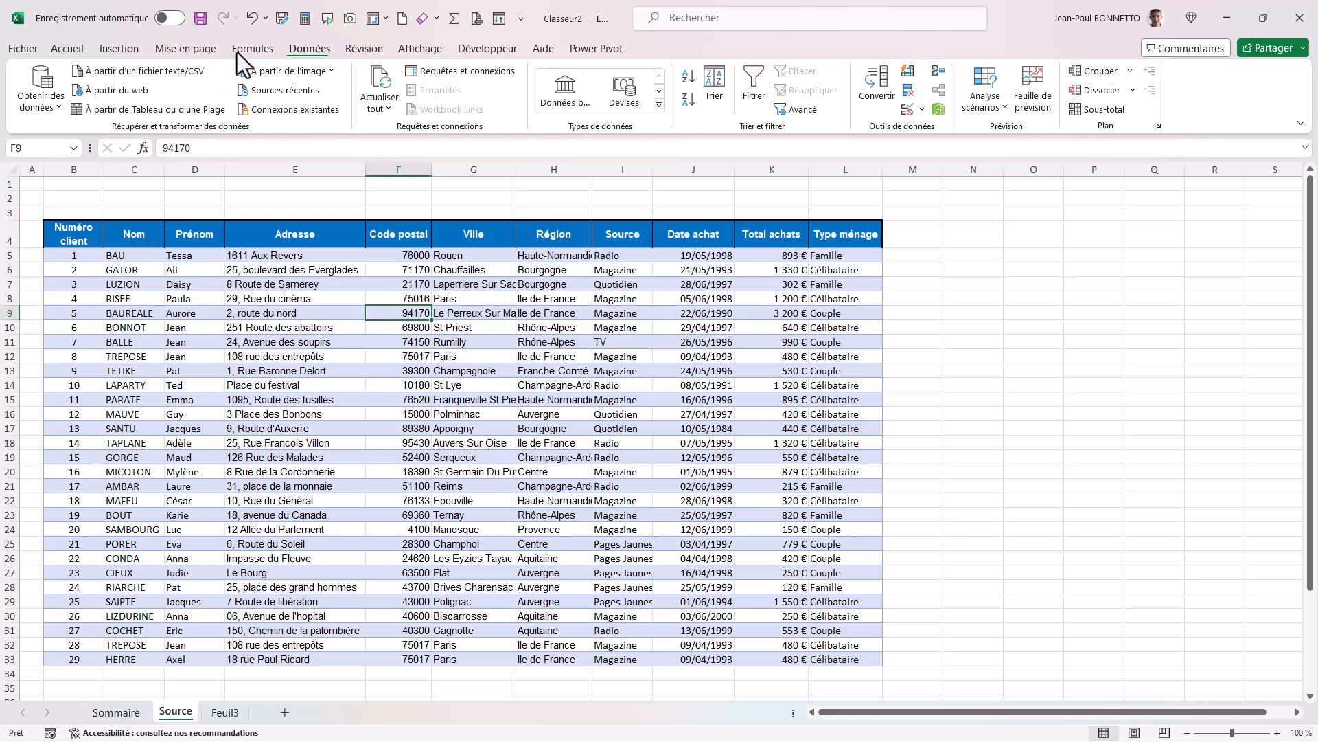
{"action": "left_click", "coordinate": [124, 110]}
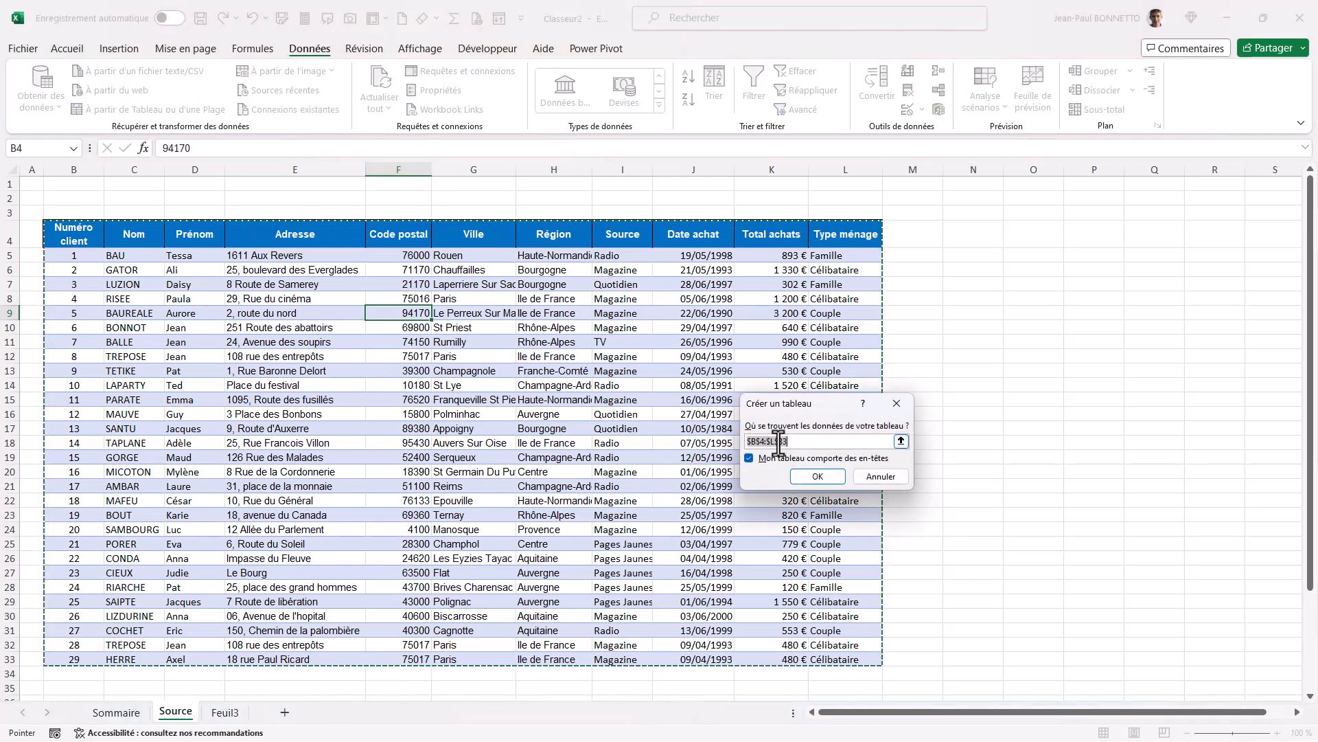
{"action": "left_click", "coordinate": [817, 476]}
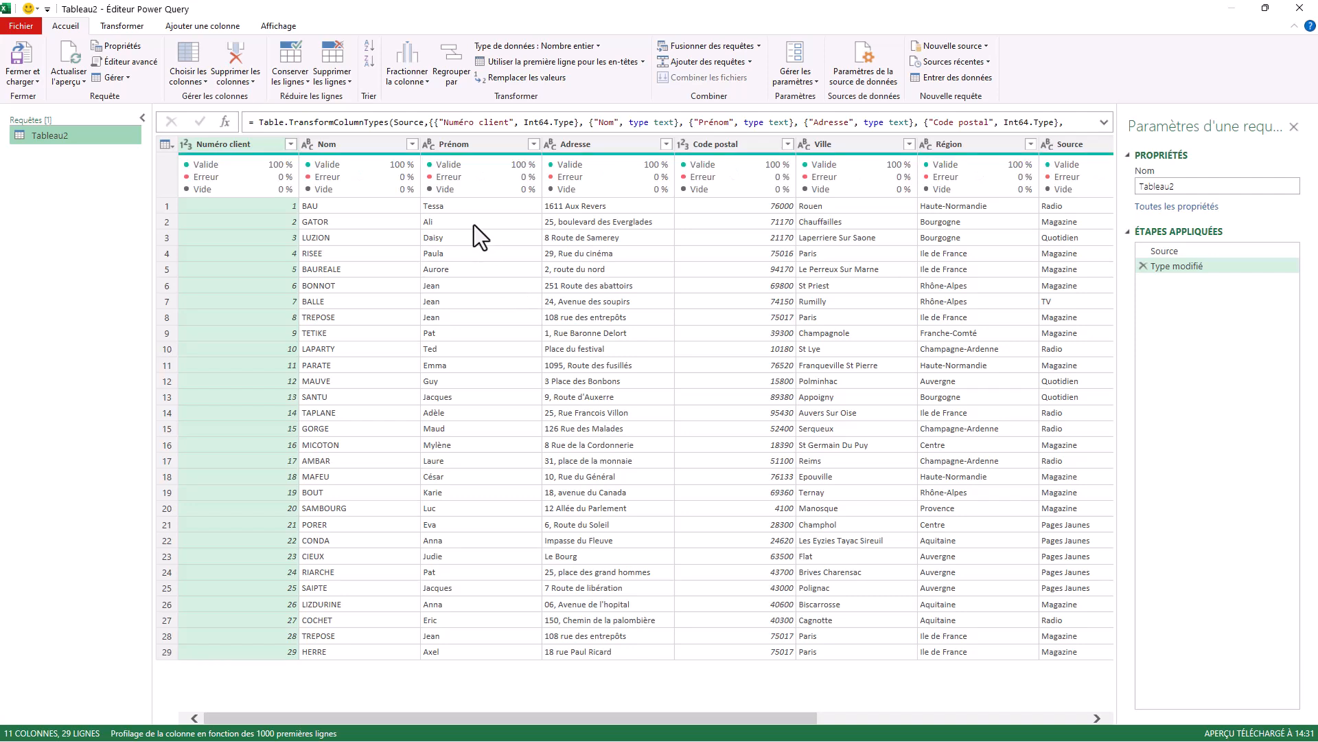
Rename the query as TSourceOrigine.
{"action": "left_click", "coordinate": [1163, 187]}
{"action": "double_click", "coordinate": [1194, 187]}
{"action": "type", "text": "TOginie"}
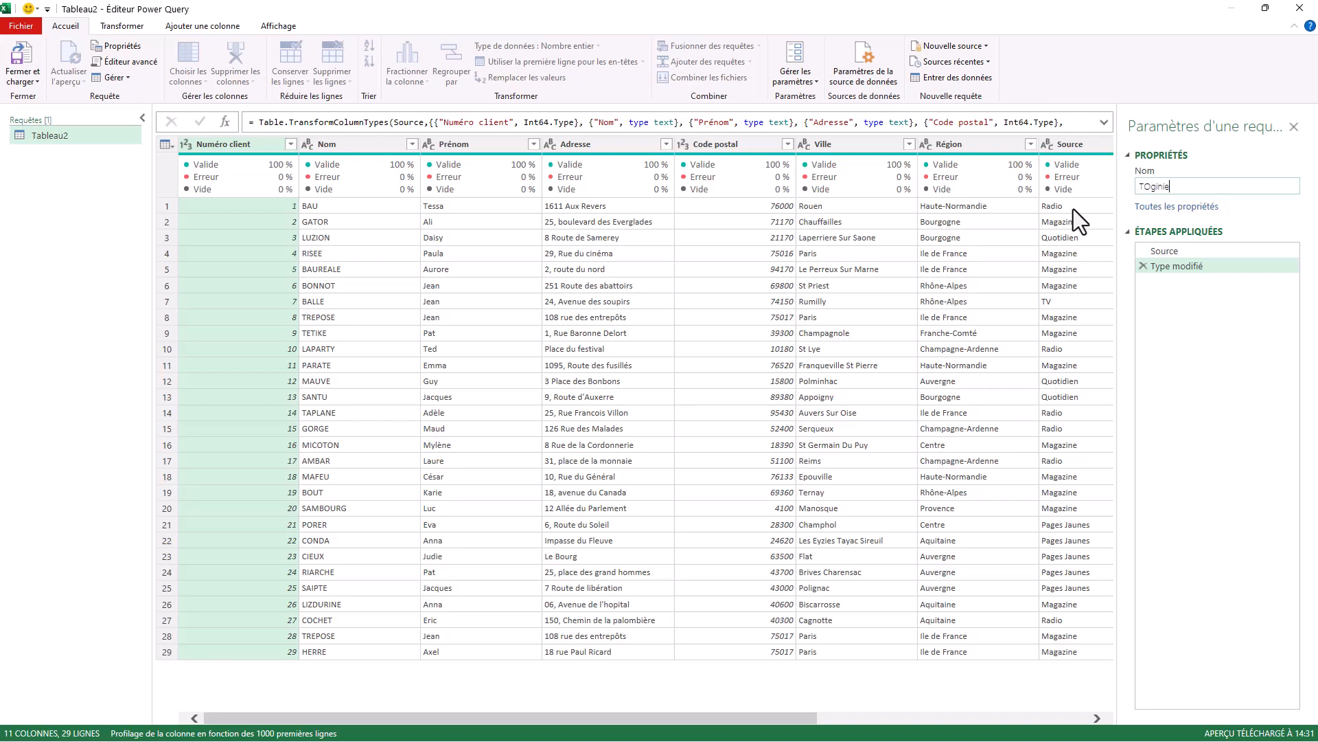
{"action": "key", "text": "BackSpace"}
{"action": "key", "text": "BackSpace"}
{"action": "key", "text": "BackSpace"}
{"action": "key", "text": "BackSpace"}
{"action": "type", "text": "SourceOrigine"}
{"action": "key", "text": "Return"}
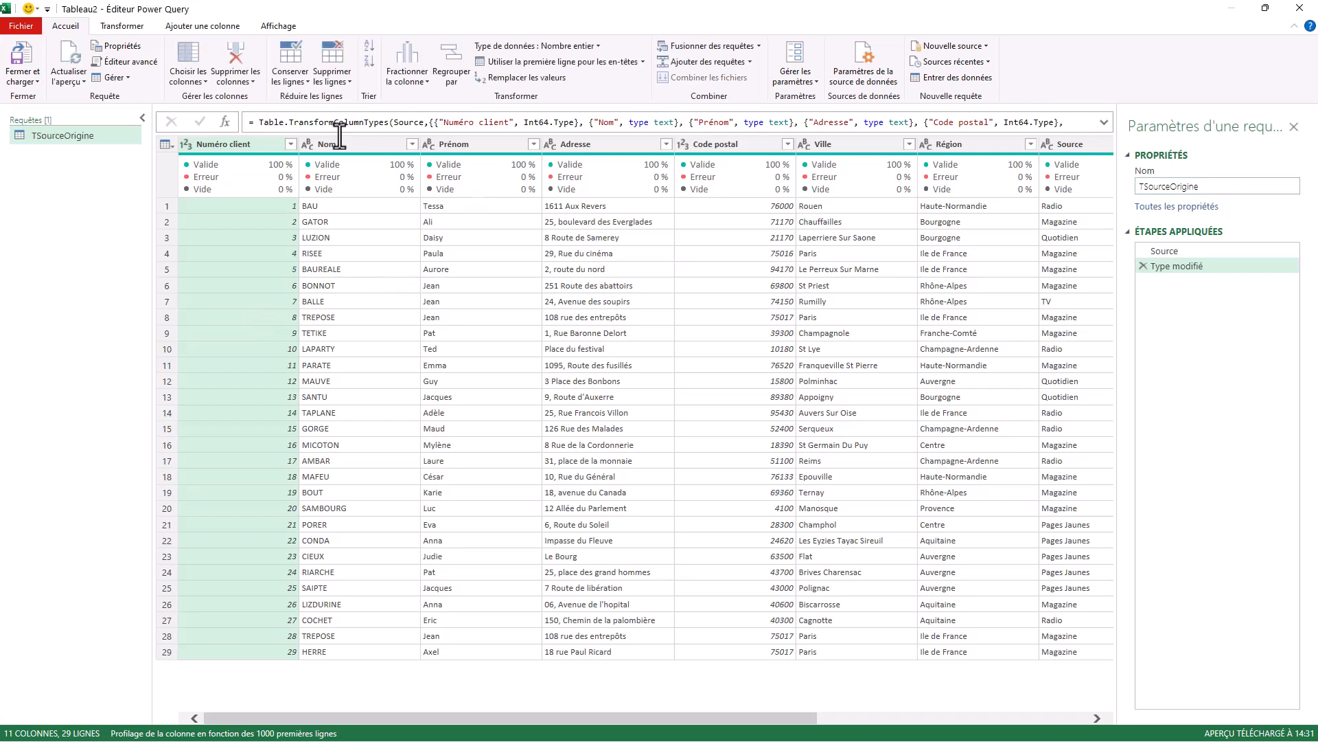
Merge the Prénom and Nom columns, in that order, with a space separator into a column named "Nom Client".
{"action": "left_click", "coordinate": [474, 148]}
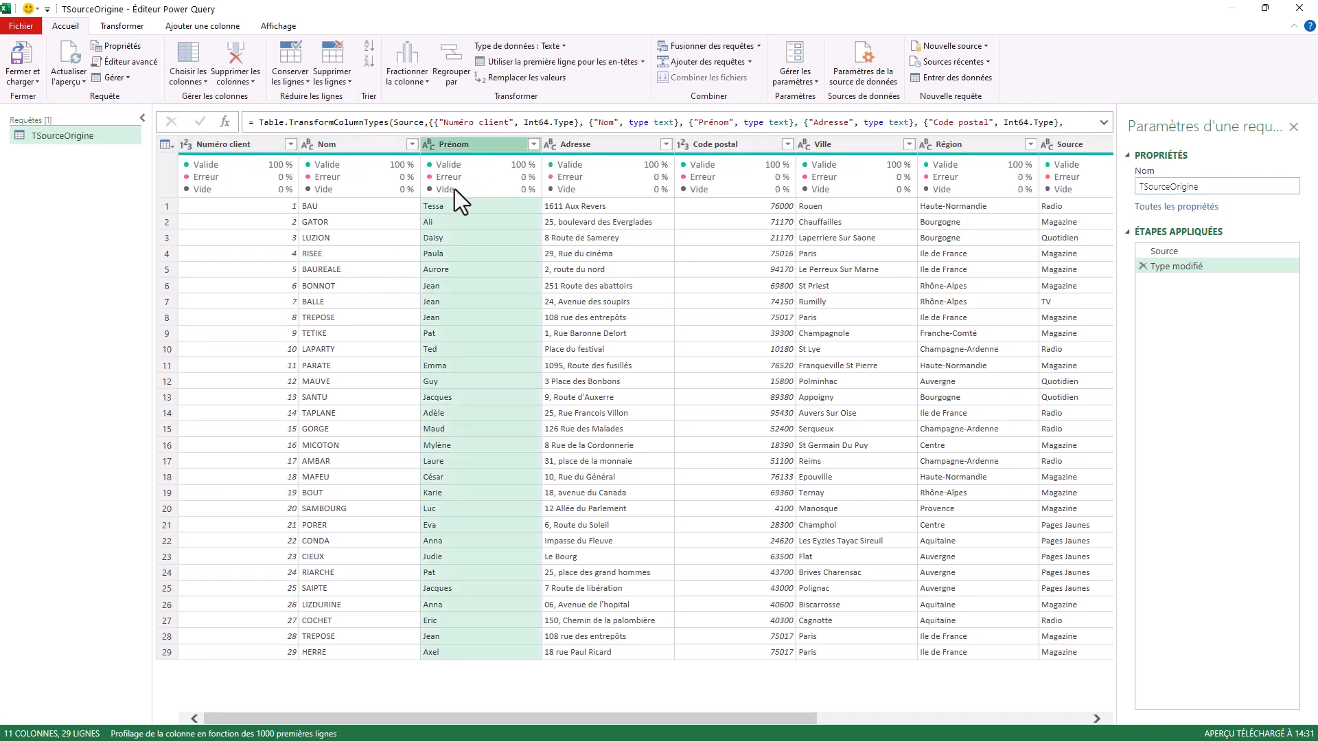
{"action": "left_click", "coordinate": [343, 144], "text": "ctrl"}
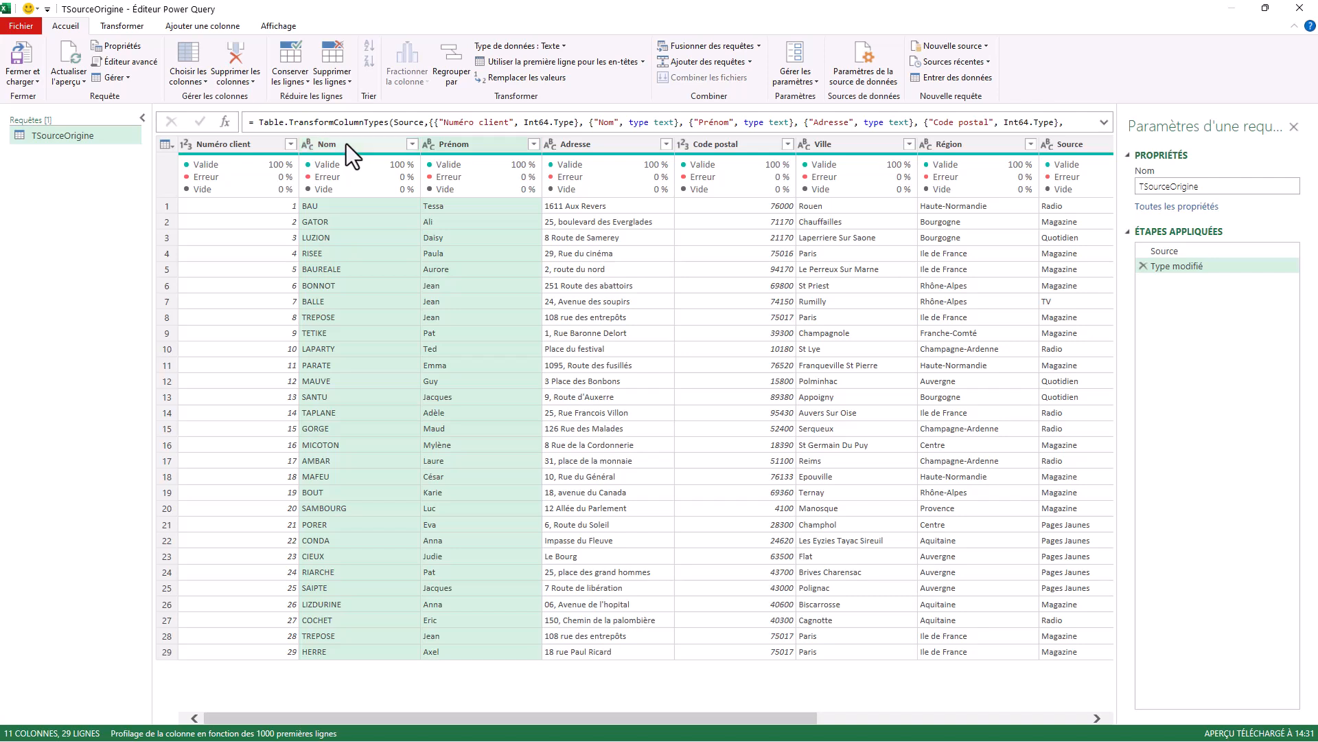
{"action": "right_click", "coordinate": [347, 143]}
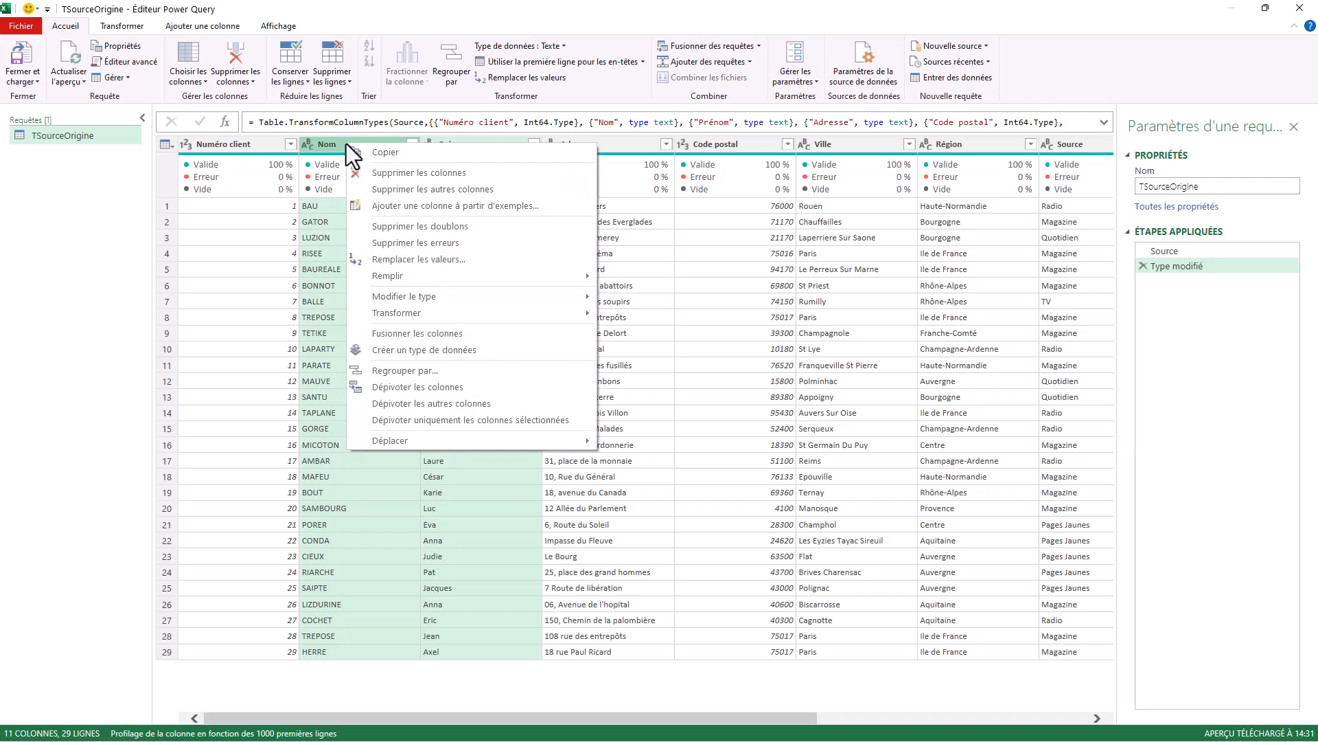
{"action": "left_click", "coordinate": [430, 334]}
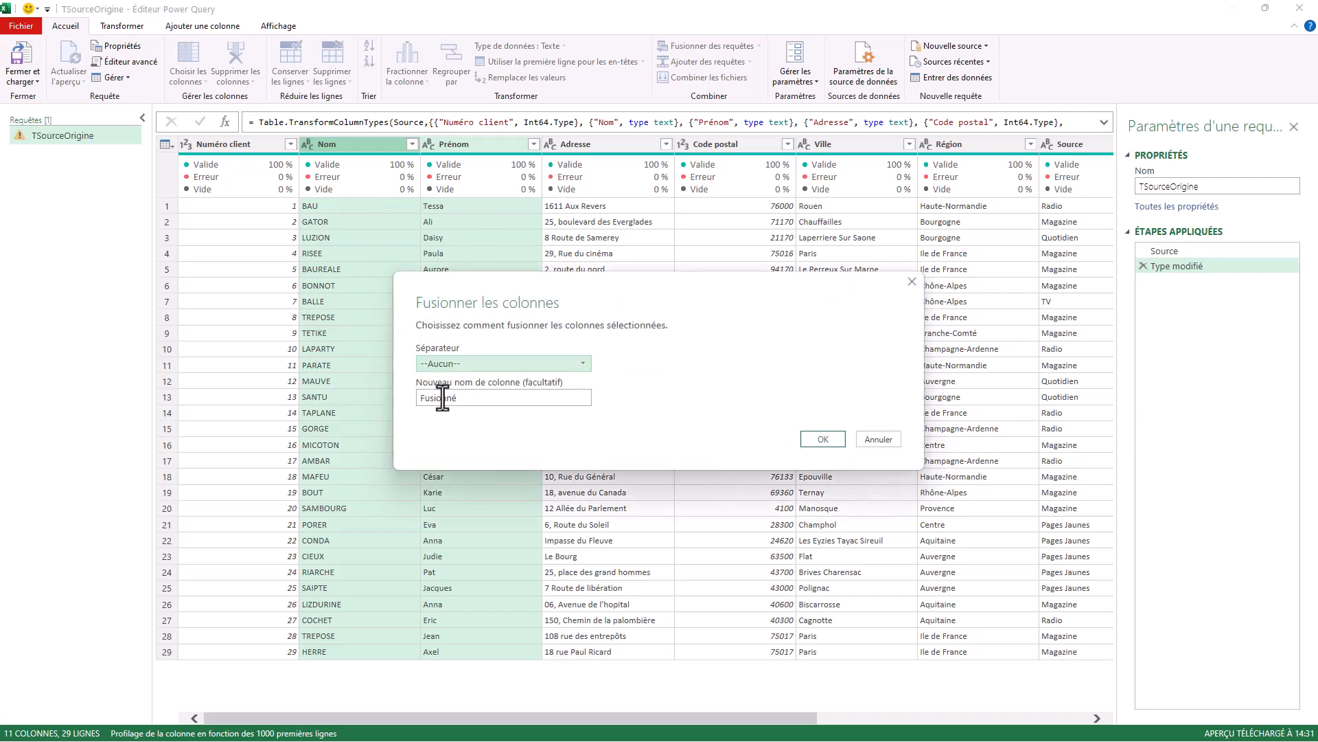
{"action": "left_click", "coordinate": [583, 364]}
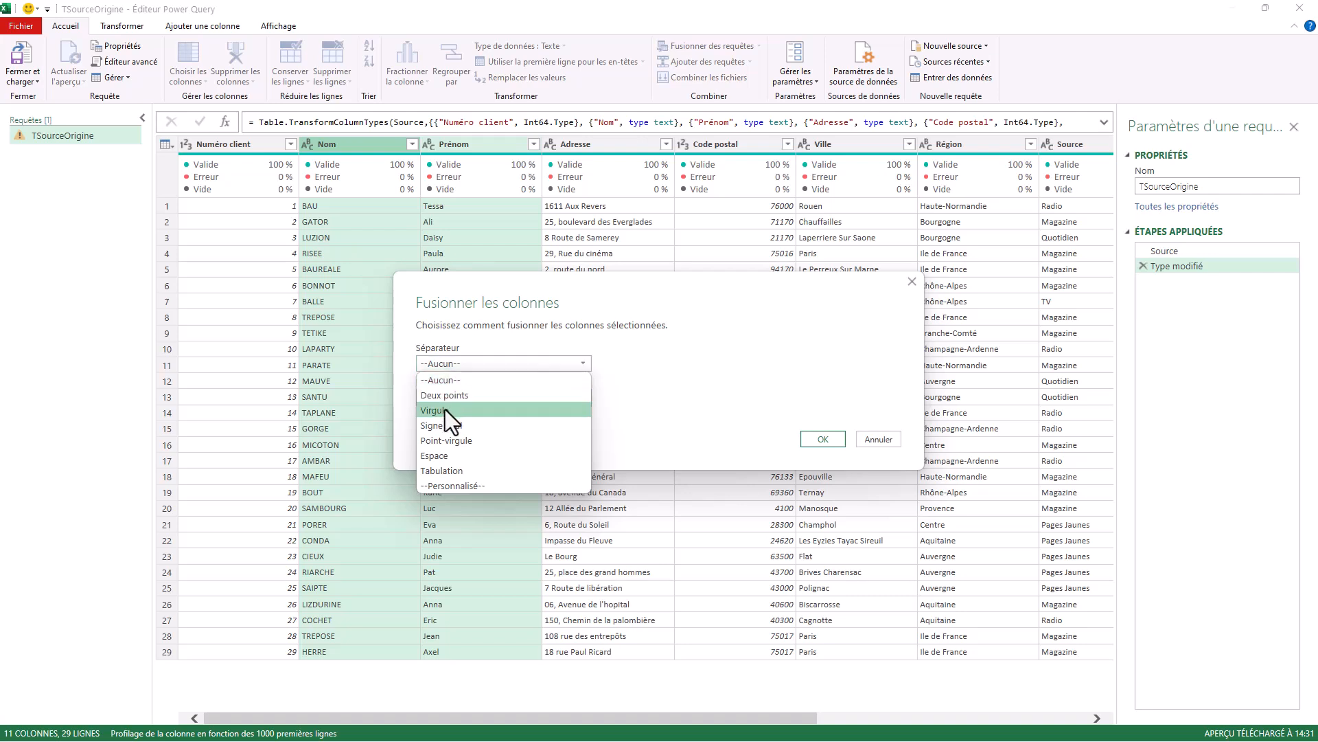
{"action": "left_click", "coordinate": [443, 453]}
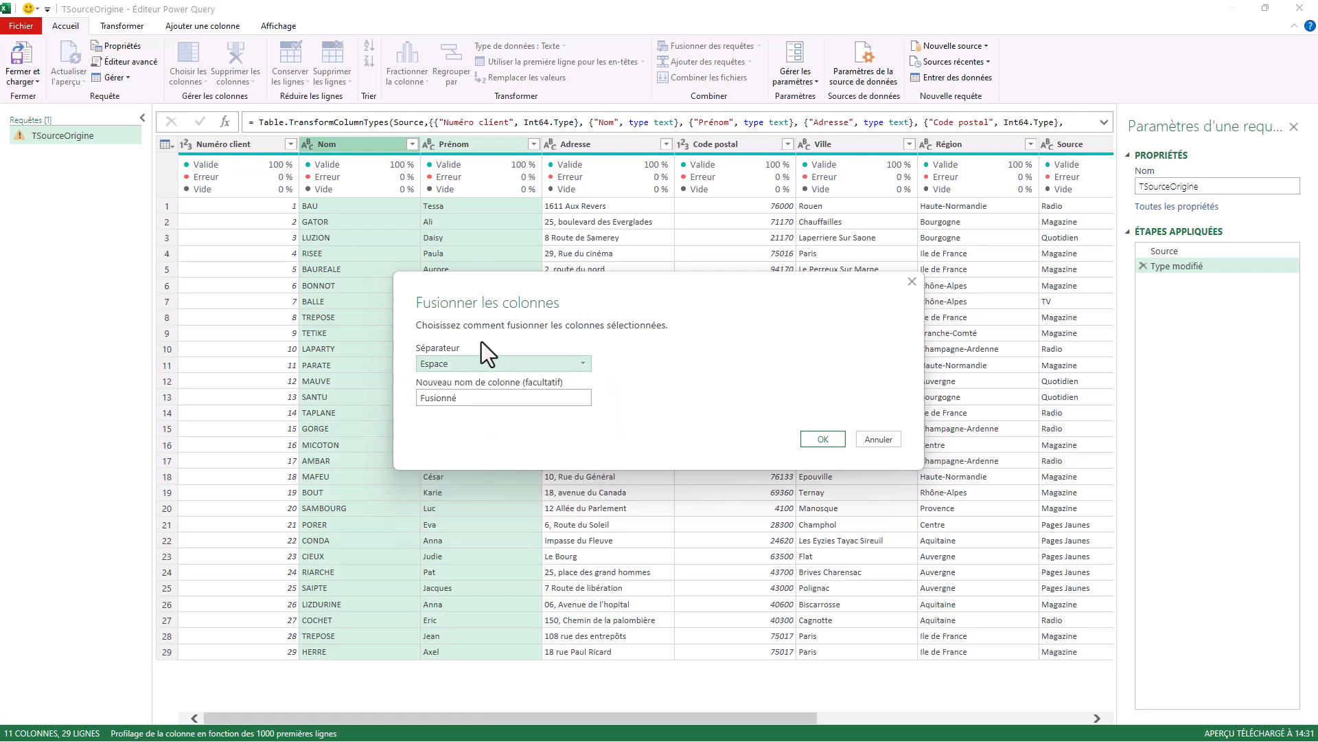
{"action": "double_click", "coordinate": [479, 397]}
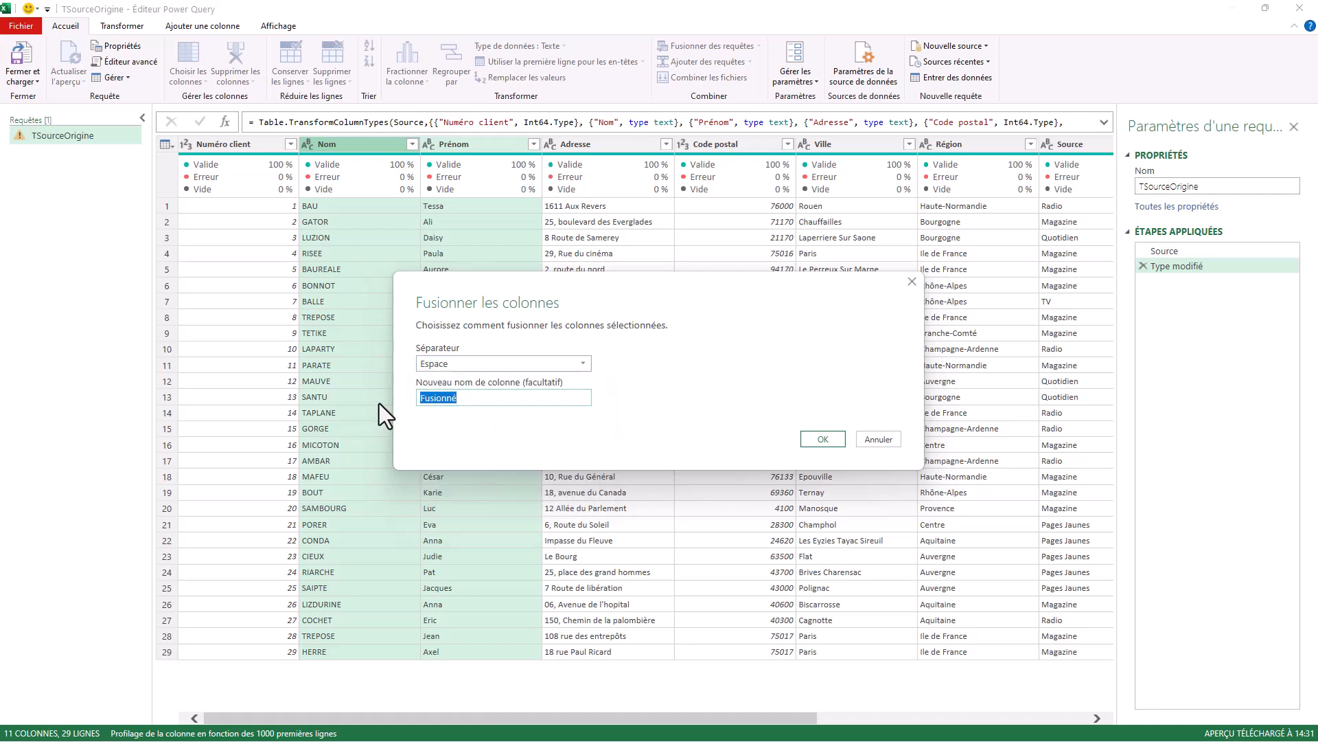
{"action": "type", "text": "Nom Clie"}
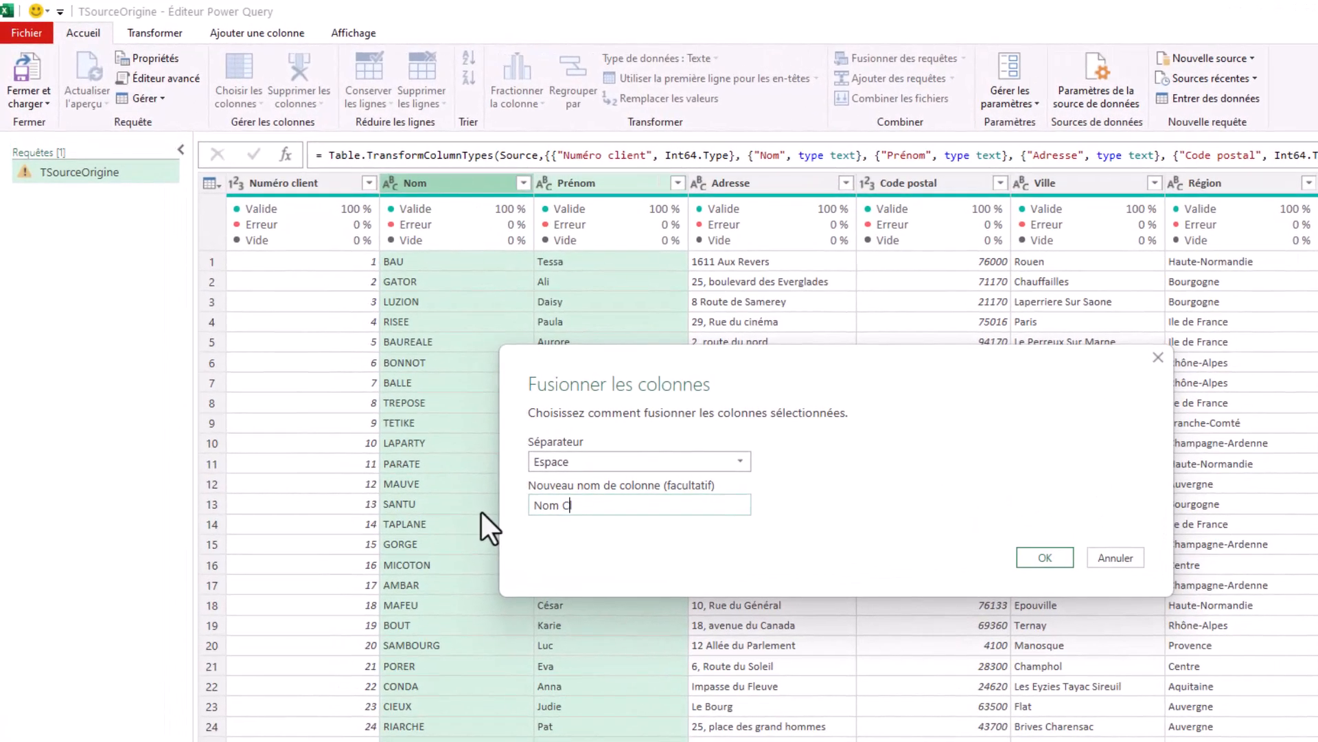
{"action": "type", "text": "nt"}
{"action": "left_click", "coordinate": [1046, 558]}
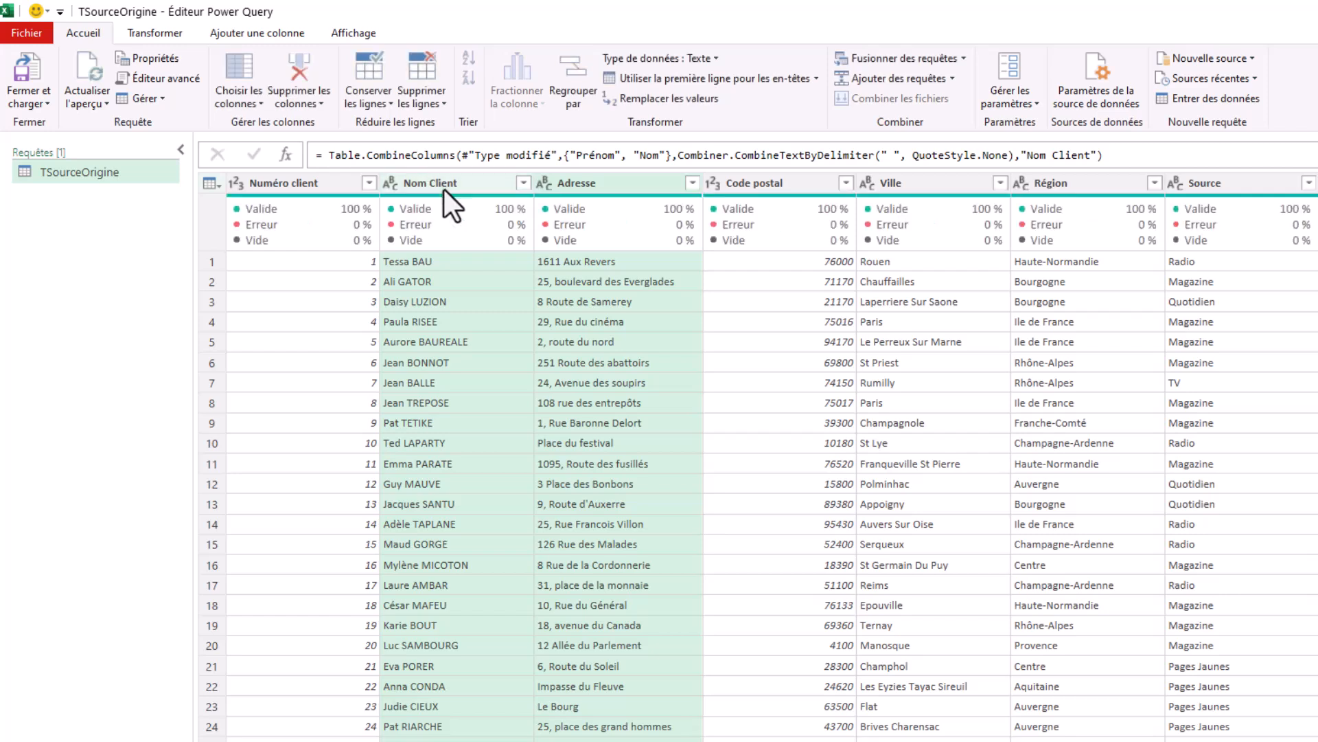
{"action": "left_click", "coordinate": [443, 188]}
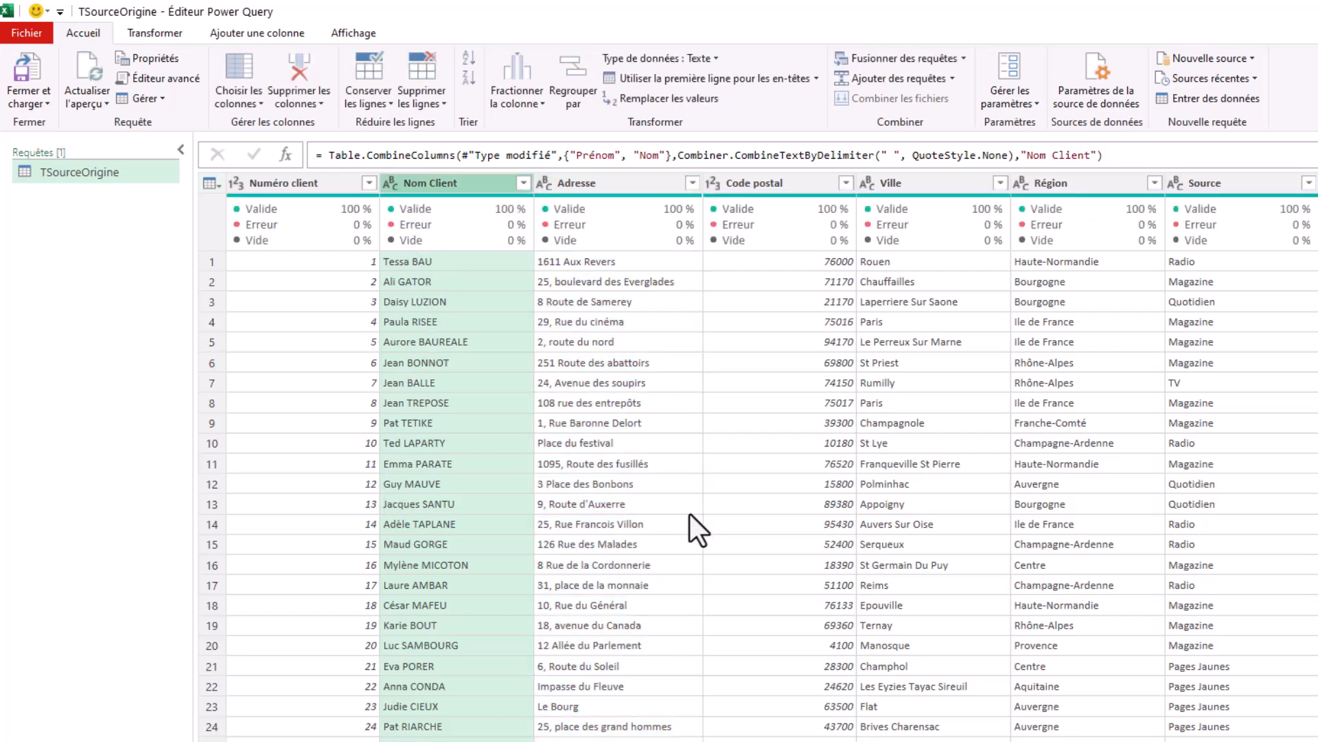
Merge the Code postal and Ville columns with a space separator into a column named "CP Ville".
{"action": "left_click", "coordinate": [795, 205]}
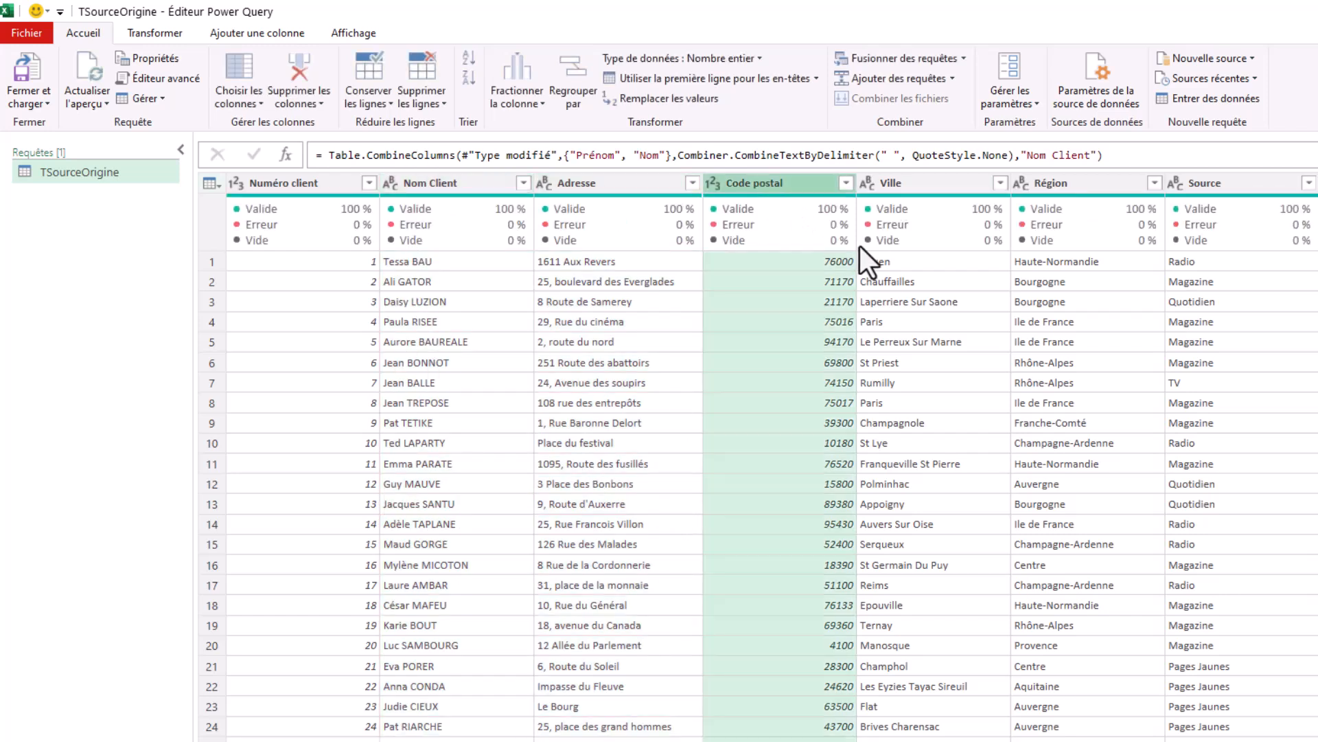
{"action": "left_click", "coordinate": [920, 183], "text": "ctrl"}
{"action": "right_click", "coordinate": [921, 183]}
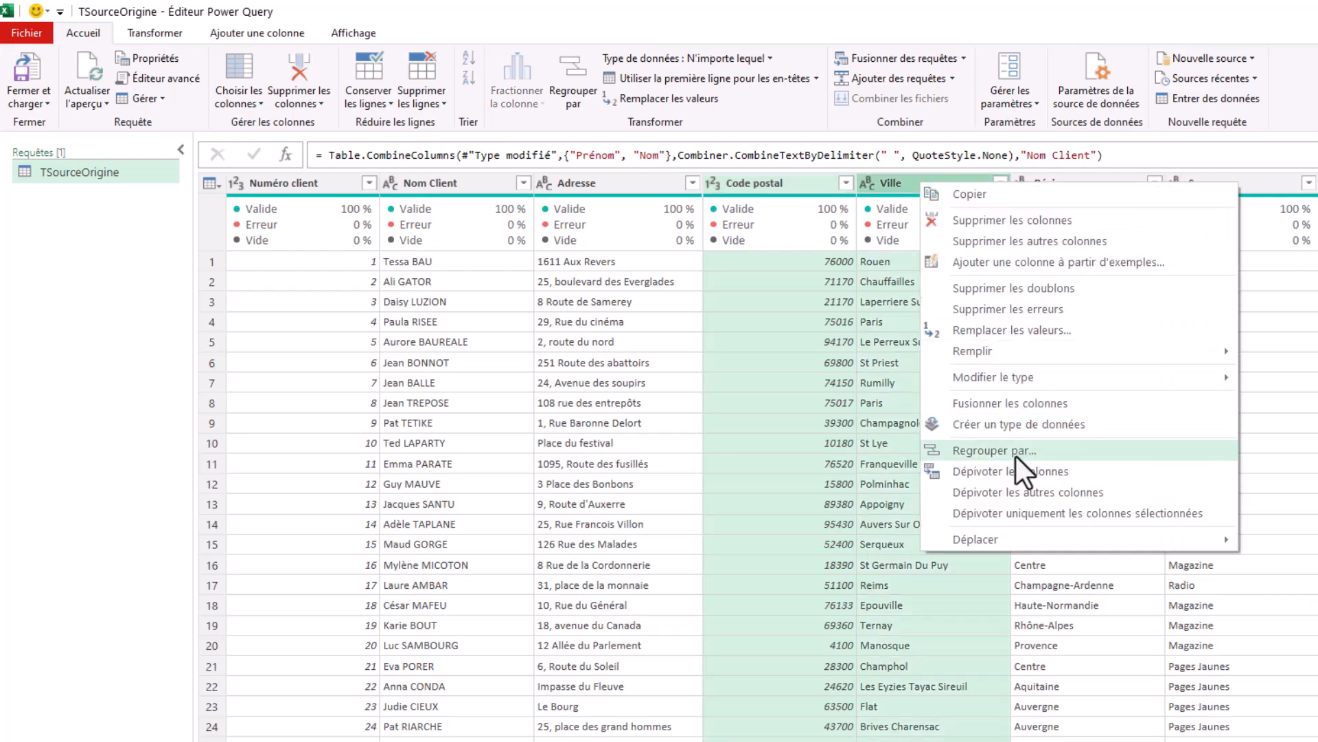
{"action": "left_click", "coordinate": [978, 404]}
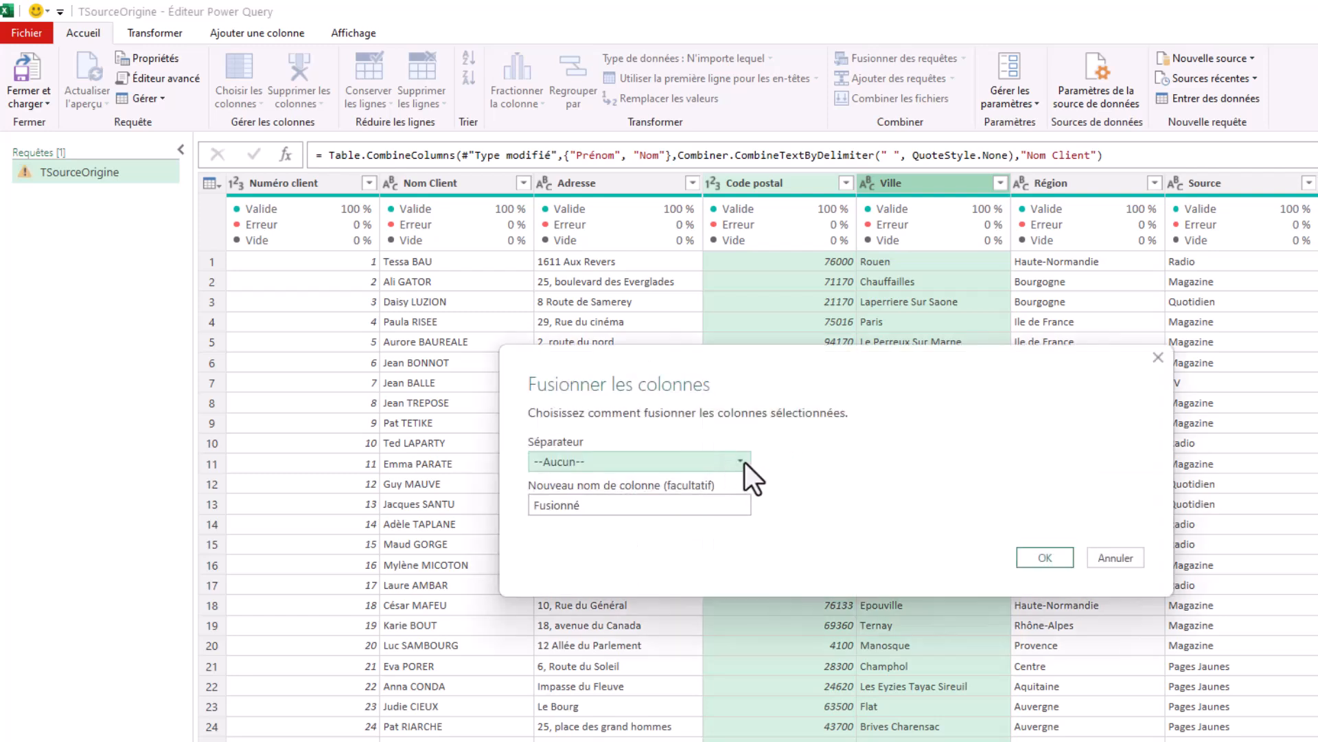
{"action": "left_click", "coordinate": [744, 462]}
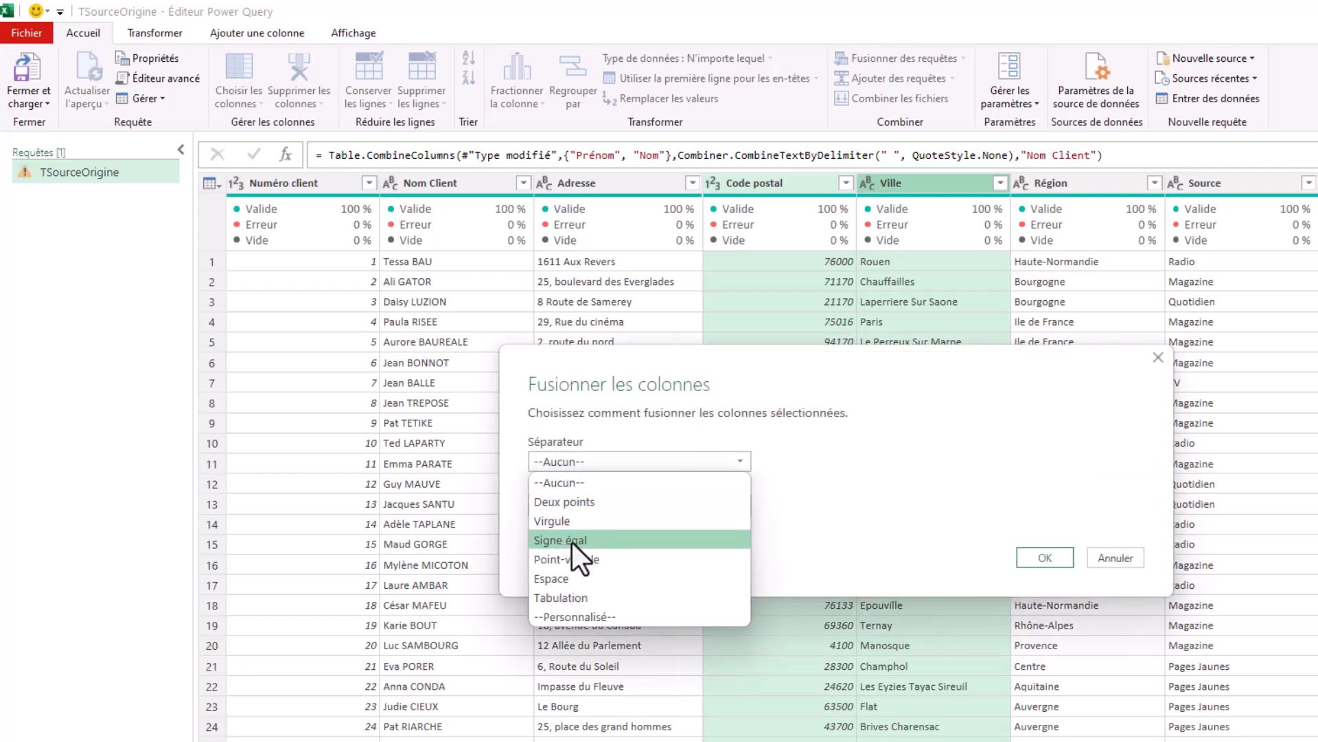
{"action": "left_click", "coordinate": [567, 578]}
{"action": "left_click", "coordinate": [612, 506]}
{"action": "left_click_drag", "start_coordinate": [612, 506], "coordinate": [520, 506]}
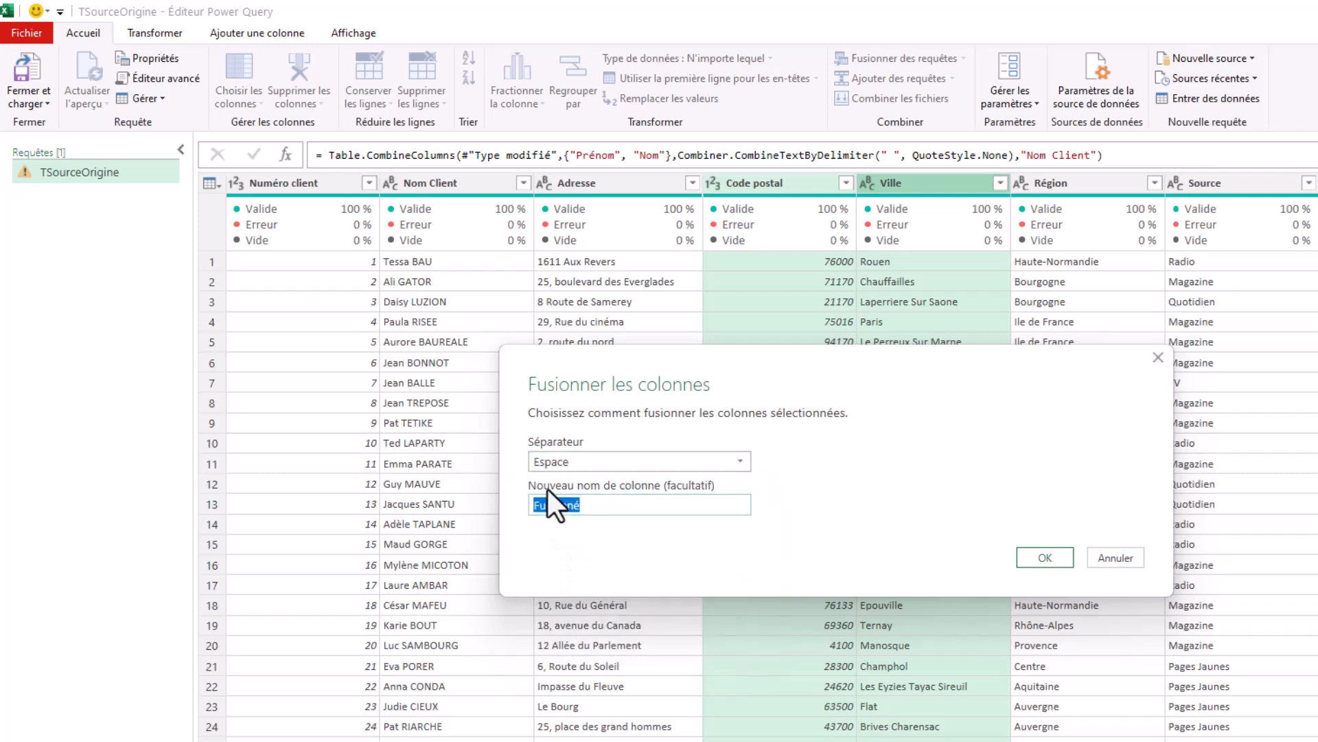
{"action": "type", "text": "CP Ville"}
{"action": "left_click", "coordinate": [1042, 559]}
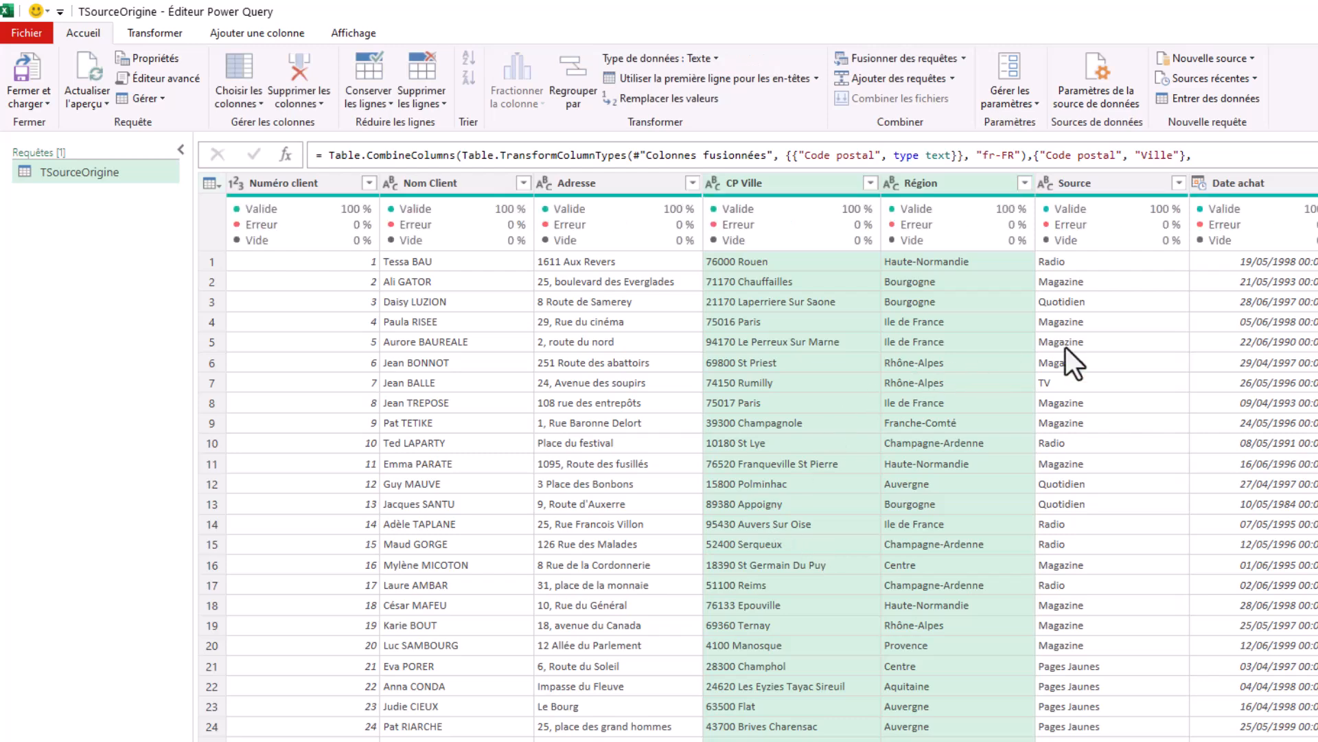
Change the data type of the Date achat column to Date.
{"action": "left_click", "coordinate": [1119, 346]}
{"action": "left_click", "coordinate": [1200, 182]}
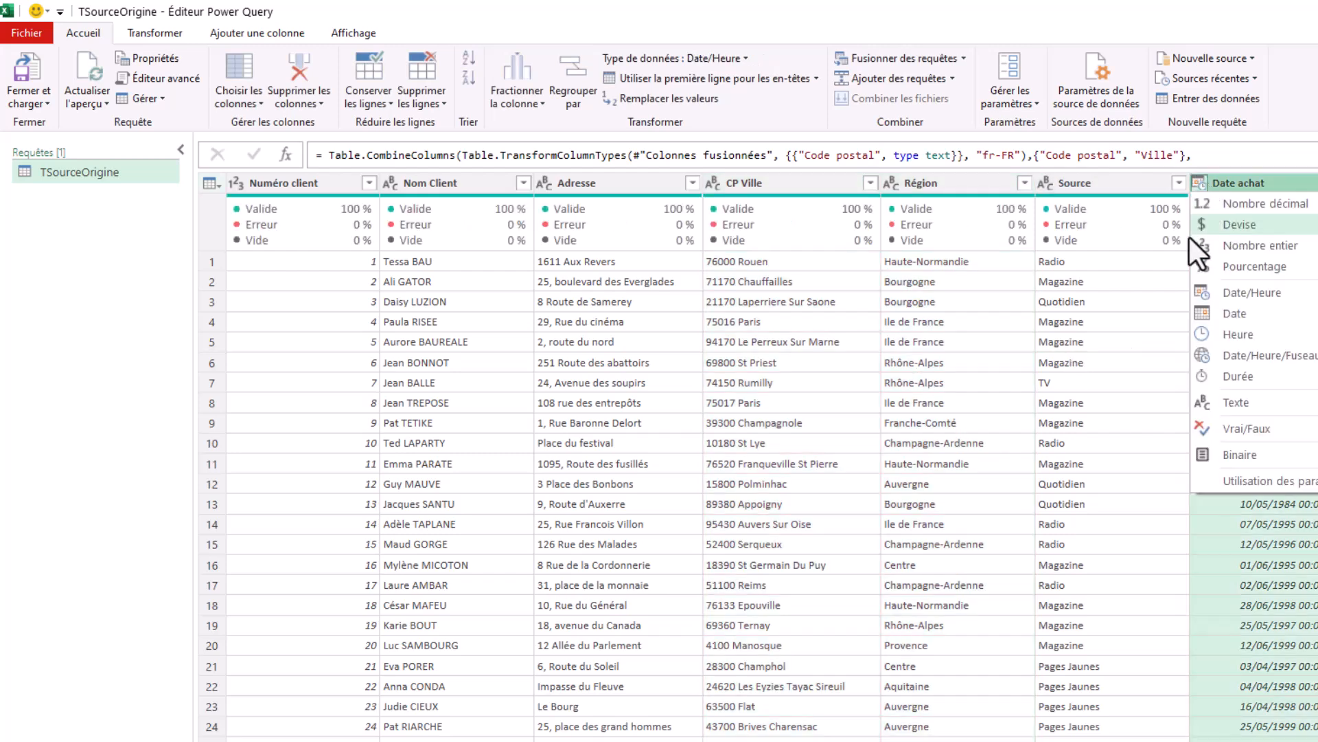
{"action": "left_click", "coordinate": [1229, 314]}
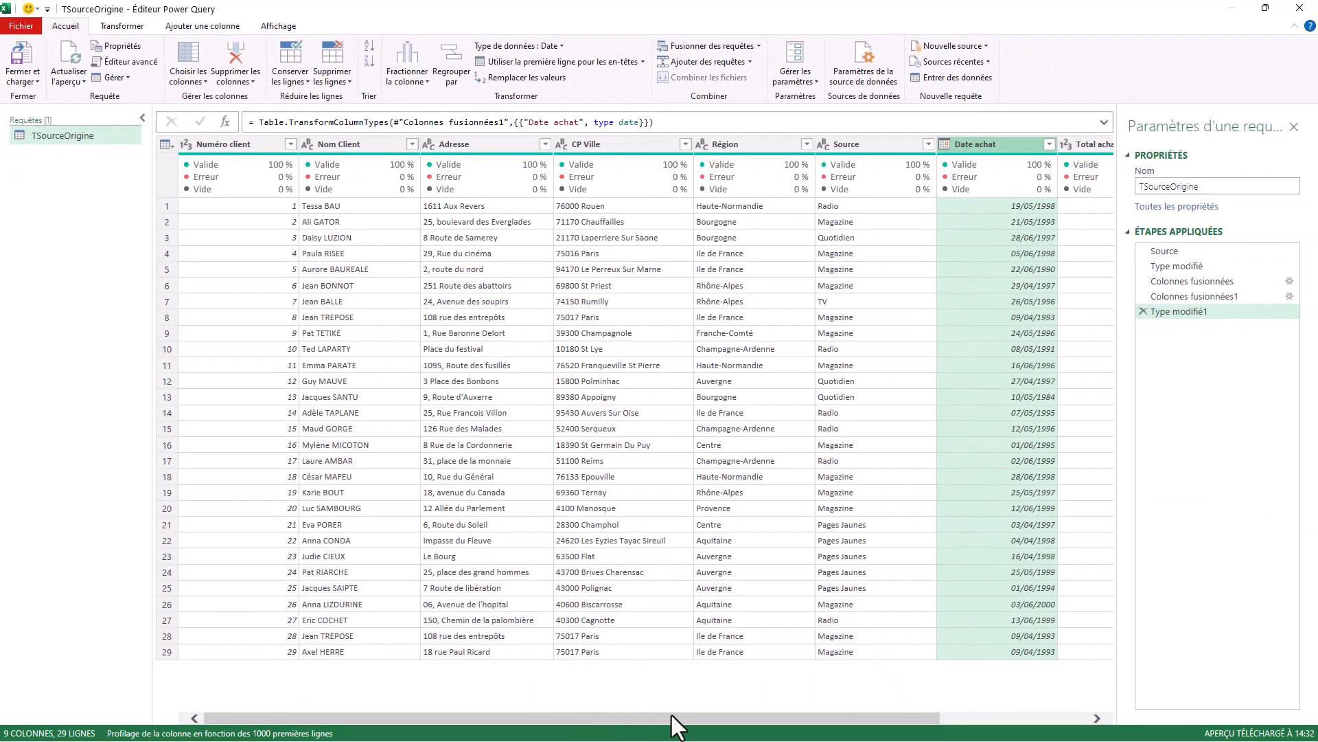
Move the Type ménage column between the Source and Date achat columns.
{"action": "left_click_drag", "start_coordinate": [670, 717], "coordinate": [947, 728]}
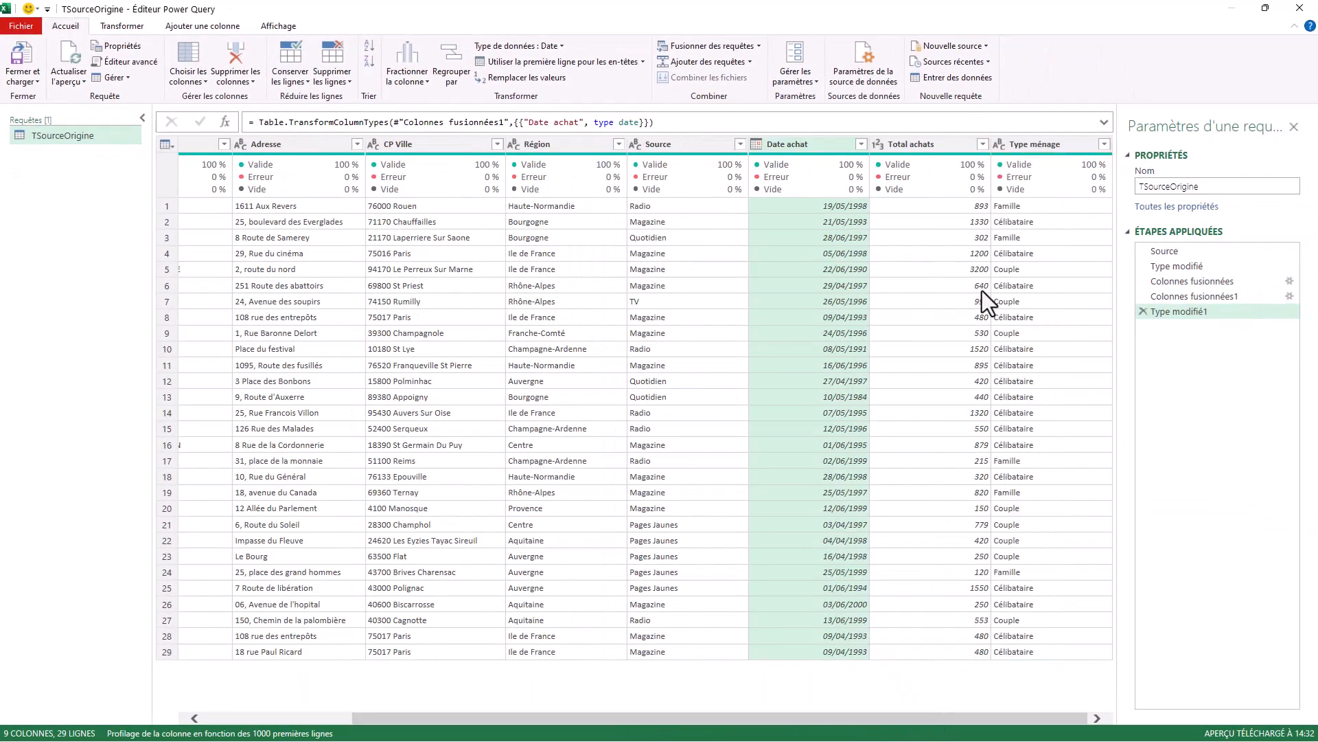
{"action": "left_click", "coordinate": [1016, 145]}
{"action": "left_click_drag", "start_coordinate": [1048, 147], "coordinate": [698, 269]}
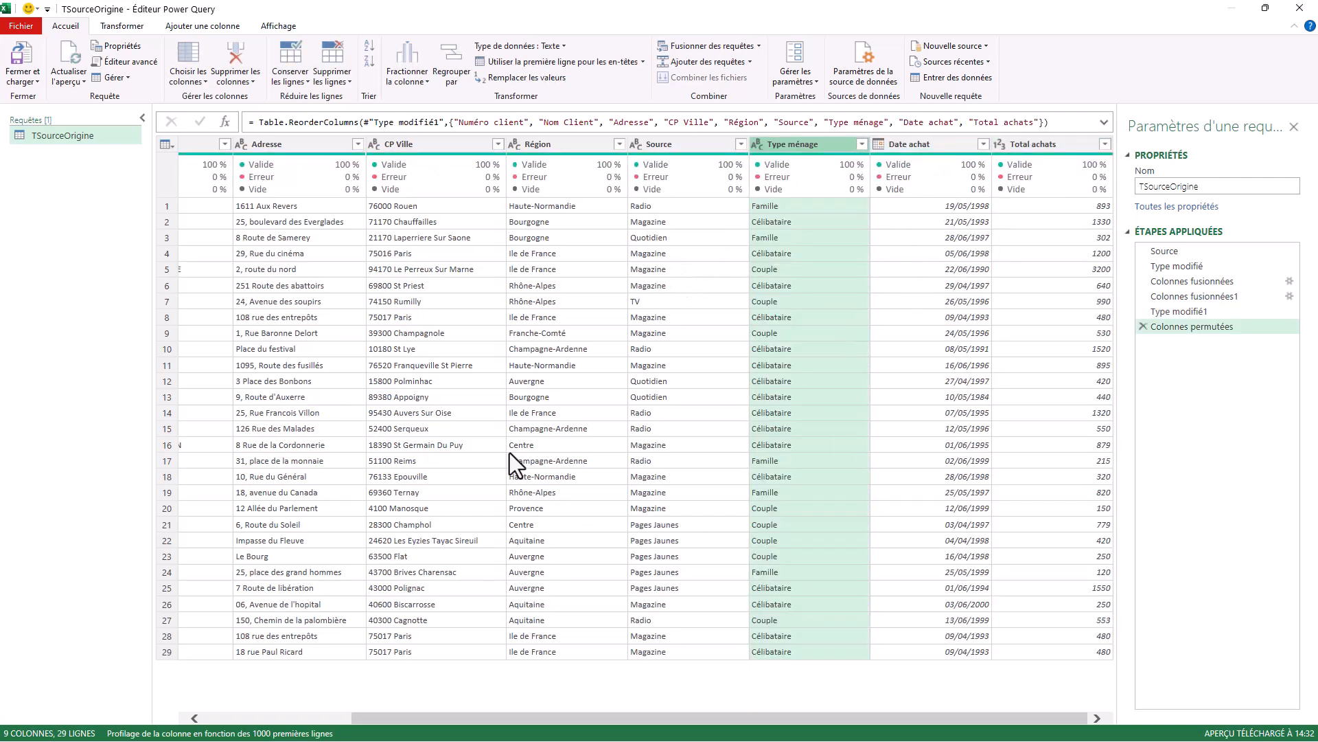
Delete the Numéro client column from the query.
{"action": "left_click_drag", "start_coordinate": [522, 717], "coordinate": [110, 460]}
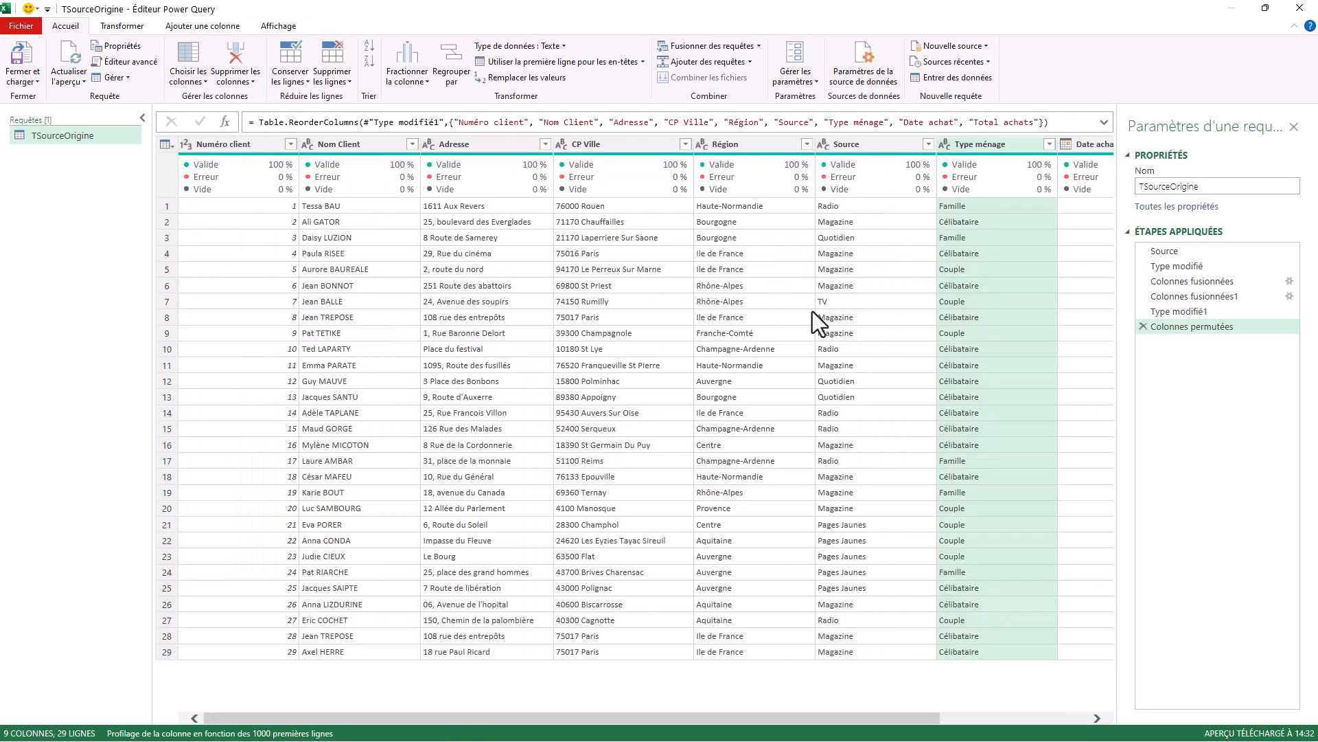
{"action": "left_click", "coordinate": [1021, 717]}
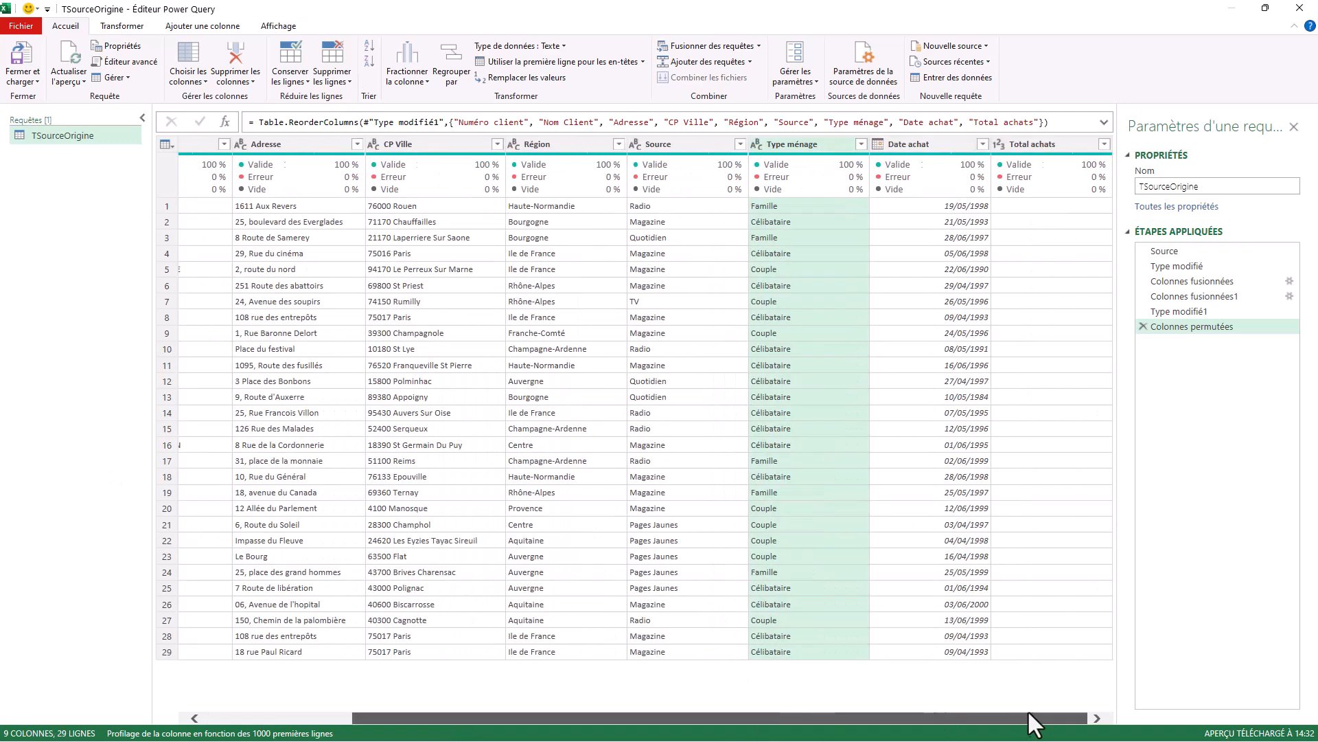
{"action": "left_click_drag", "start_coordinate": [876, 719], "coordinate": [206, 603]}
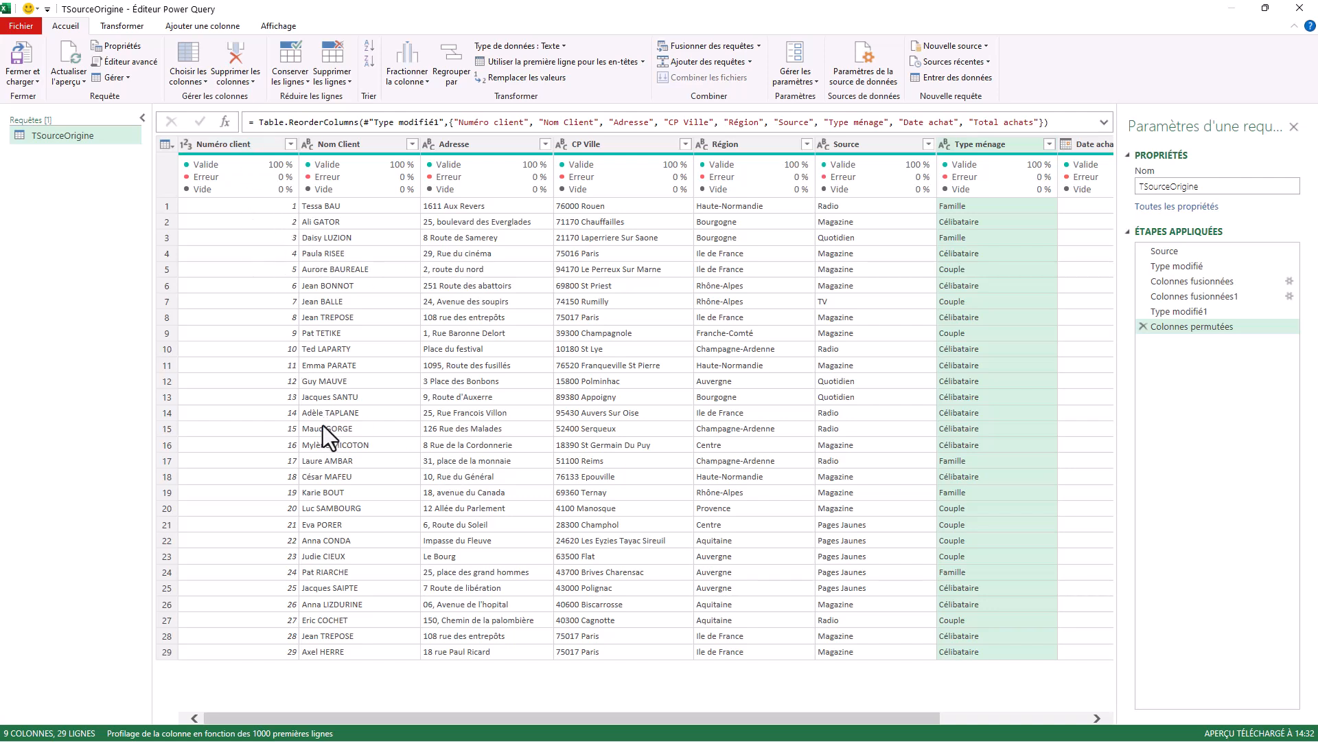
{"action": "left_click", "coordinate": [236, 143]}
{"action": "right_click", "coordinate": [237, 144]}
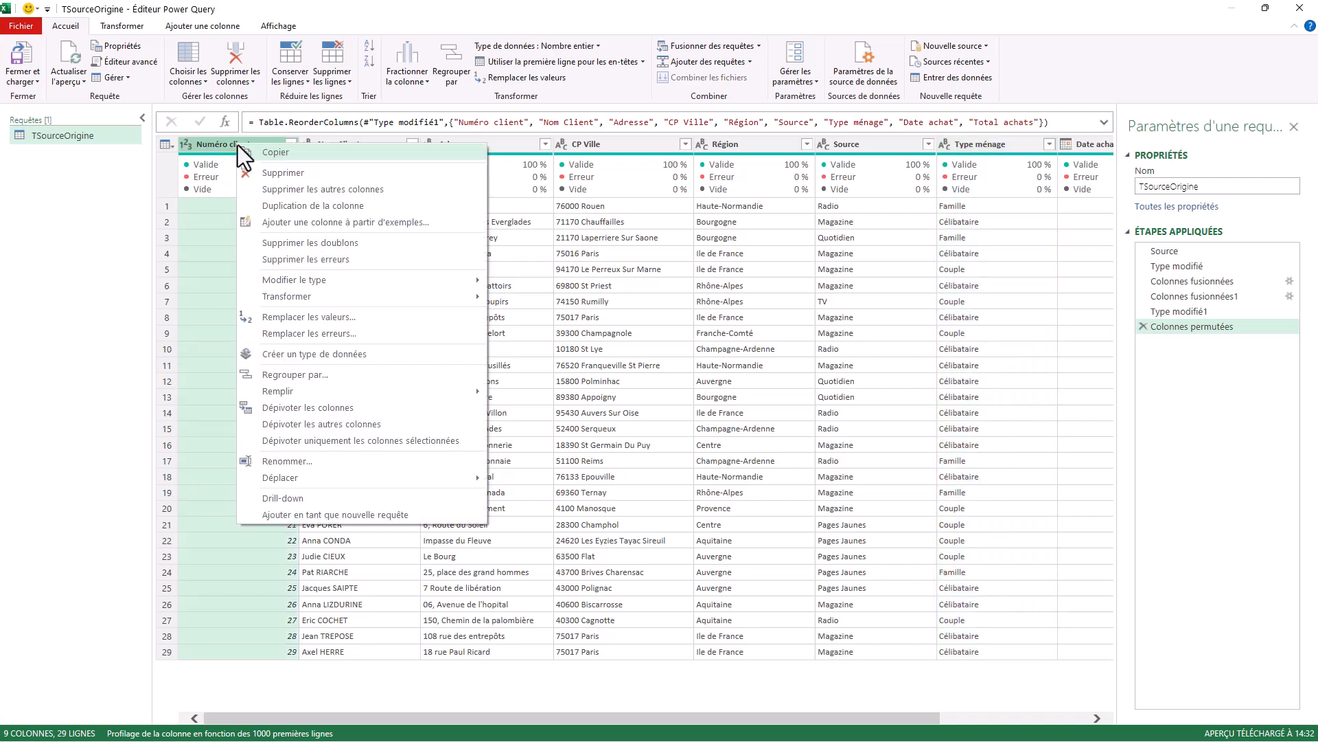
{"action": "left_click", "coordinate": [274, 173]}
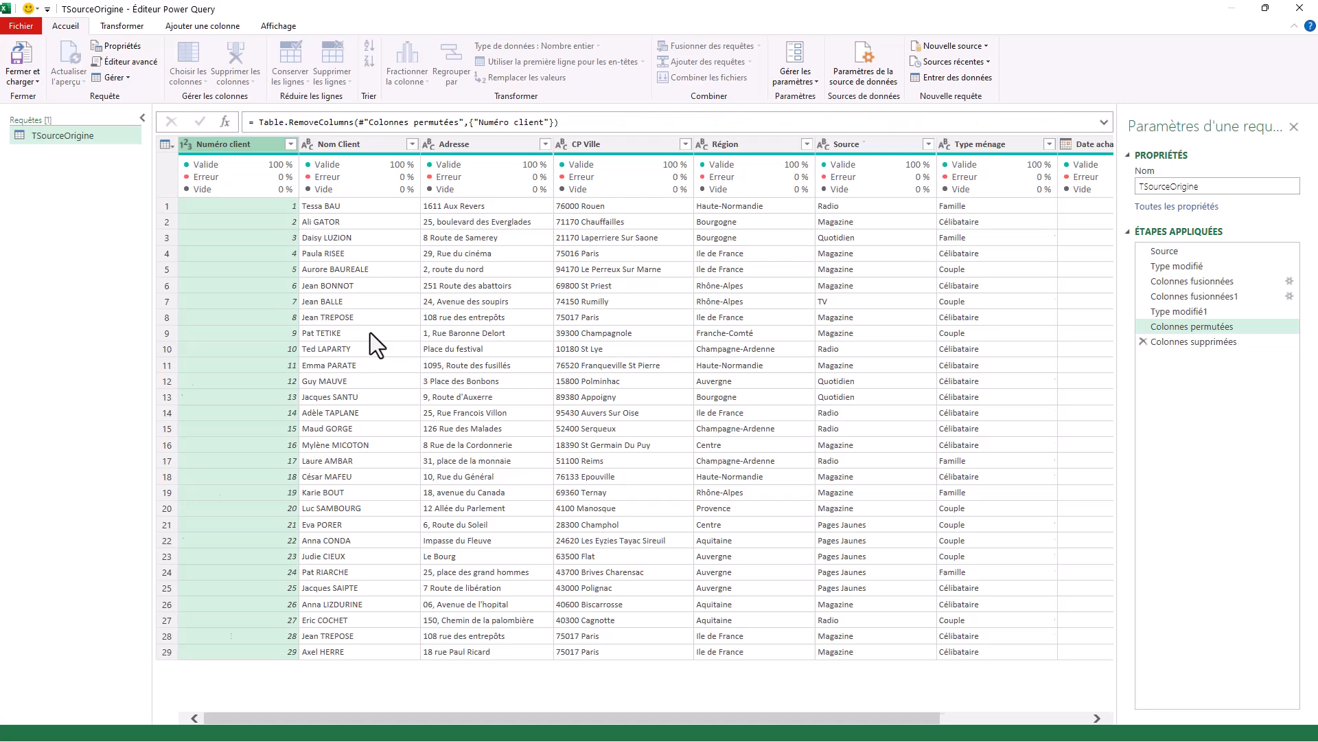
{"action": "left_click", "coordinate": [261, 221]}
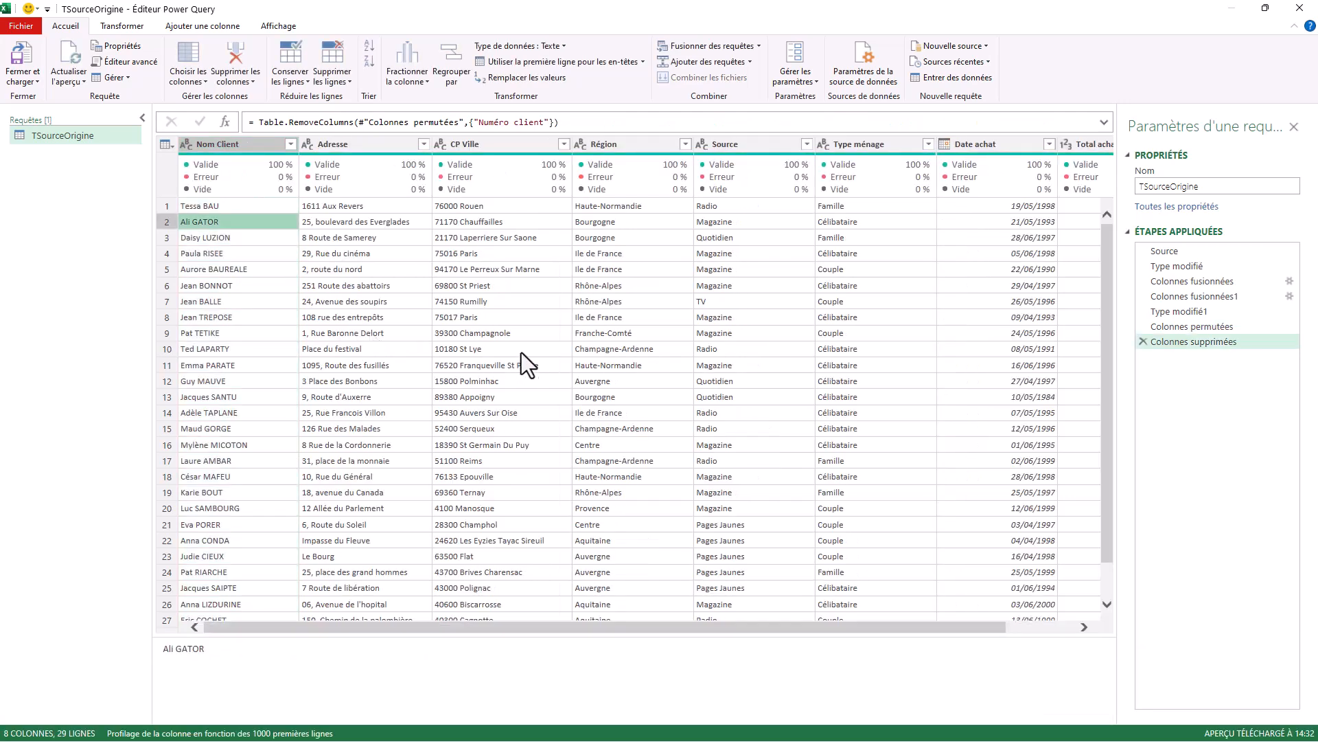
{"action": "left_click", "coordinate": [358, 349]}
{"action": "left_click", "coordinate": [364, 268]}
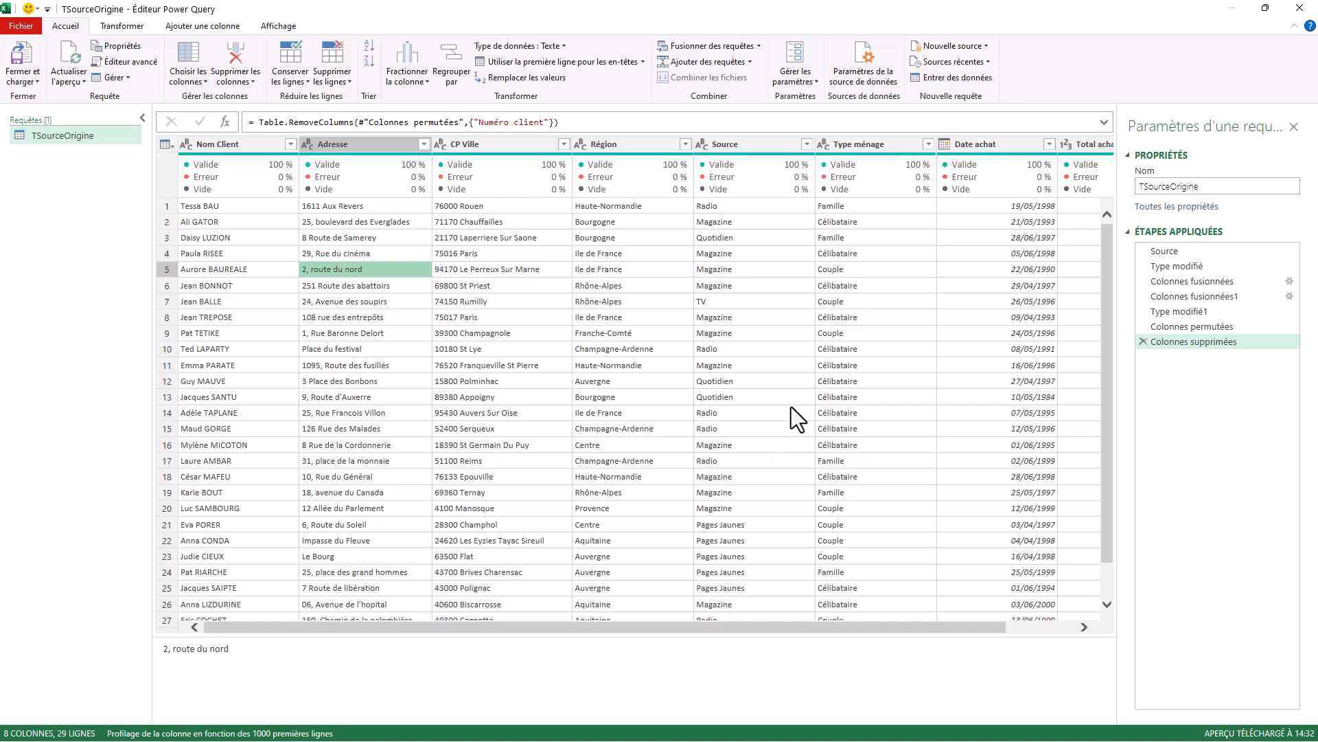
Add an index column starting from 0 to the query.
{"action": "left_click", "coordinate": [203, 25]}
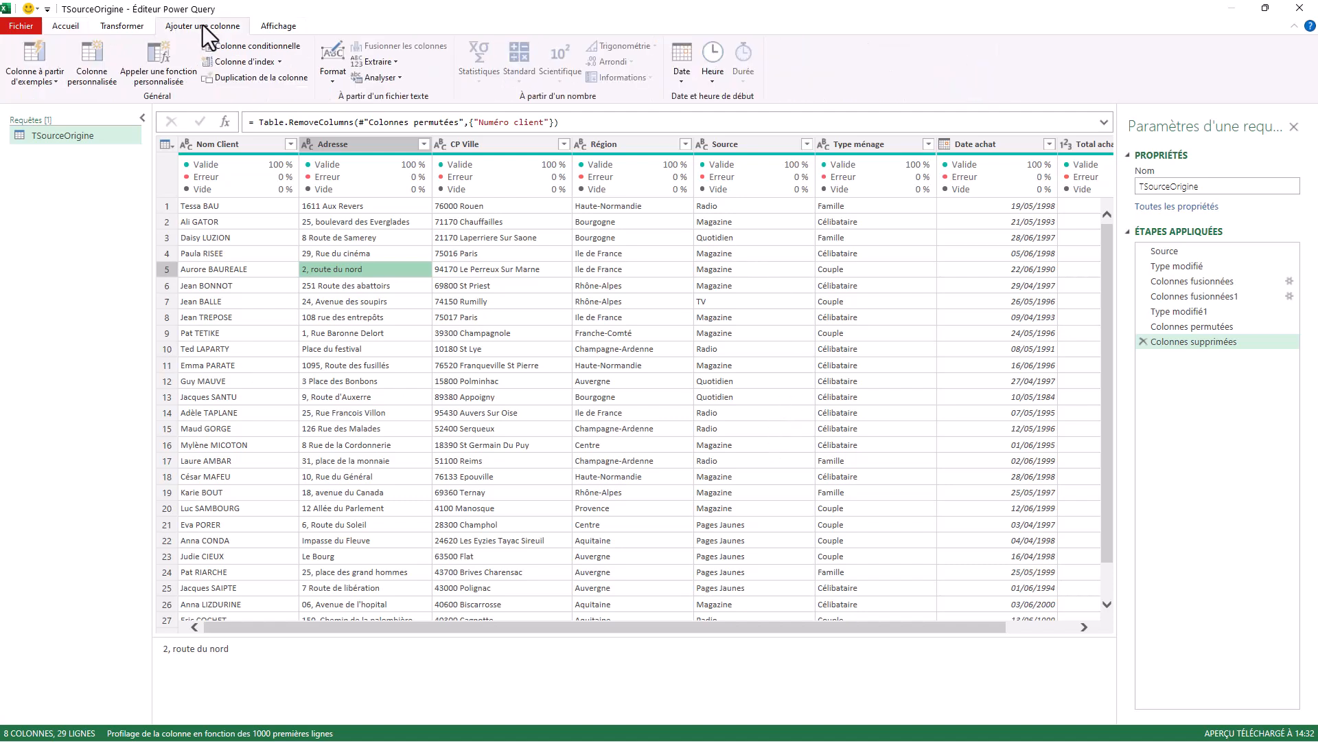
{"action": "left_click", "coordinate": [261, 60]}
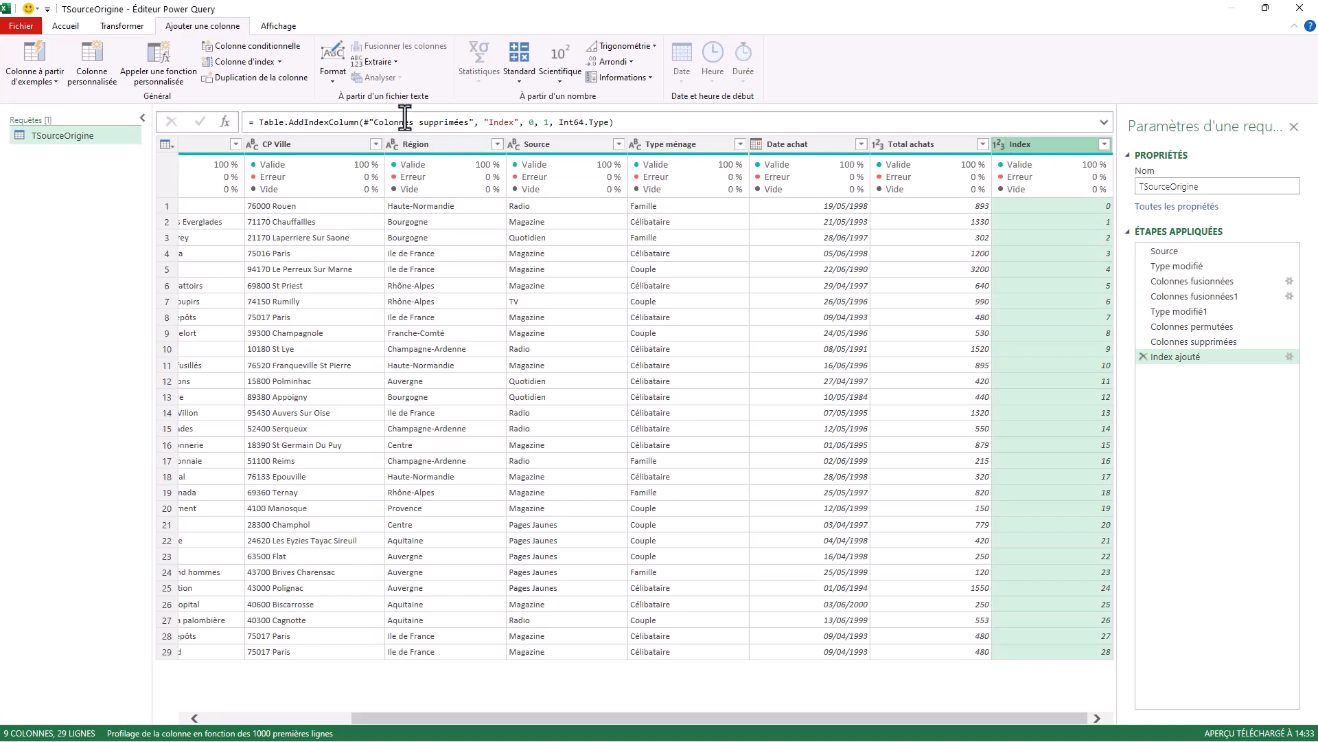
{"action": "left_click", "coordinate": [282, 61]}
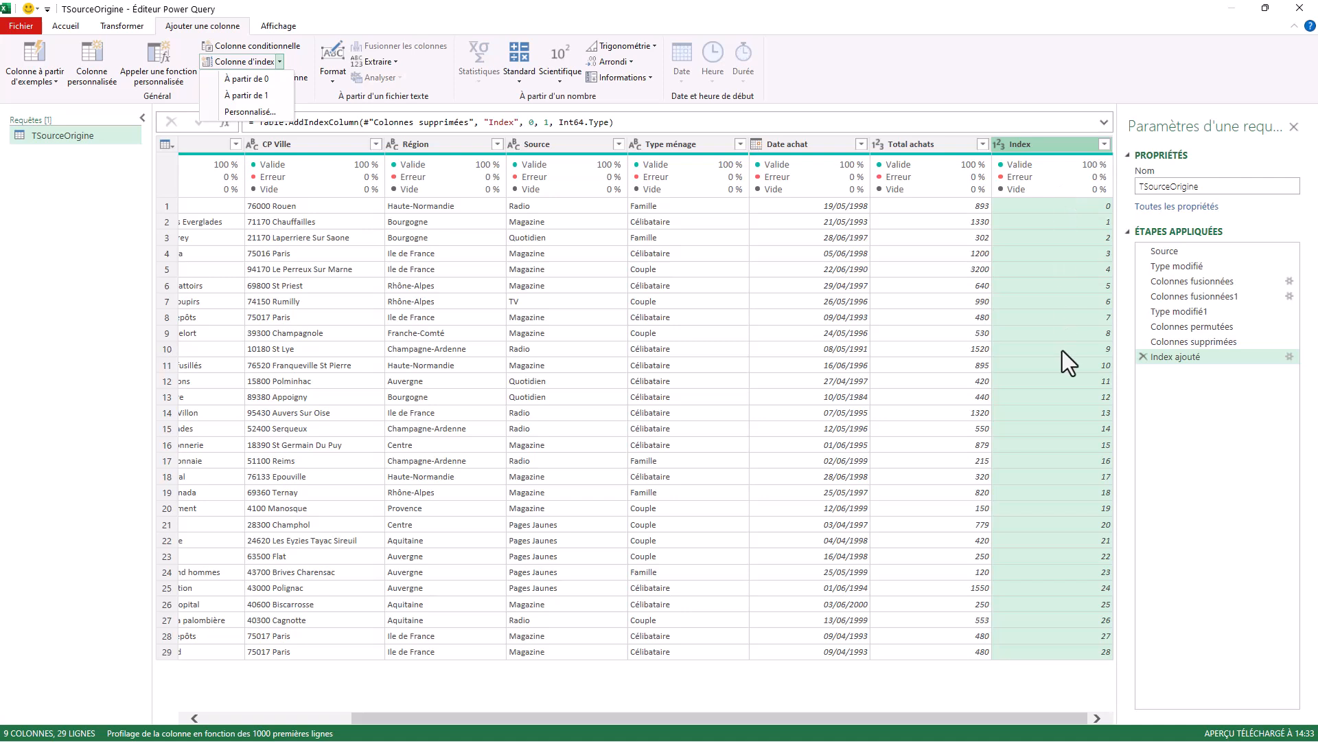
Merge the Index and Nom Client columns, in that order, with a colon separator into a column named "Cle Unique".
{"action": "left_click", "coordinate": [1049, 146]}
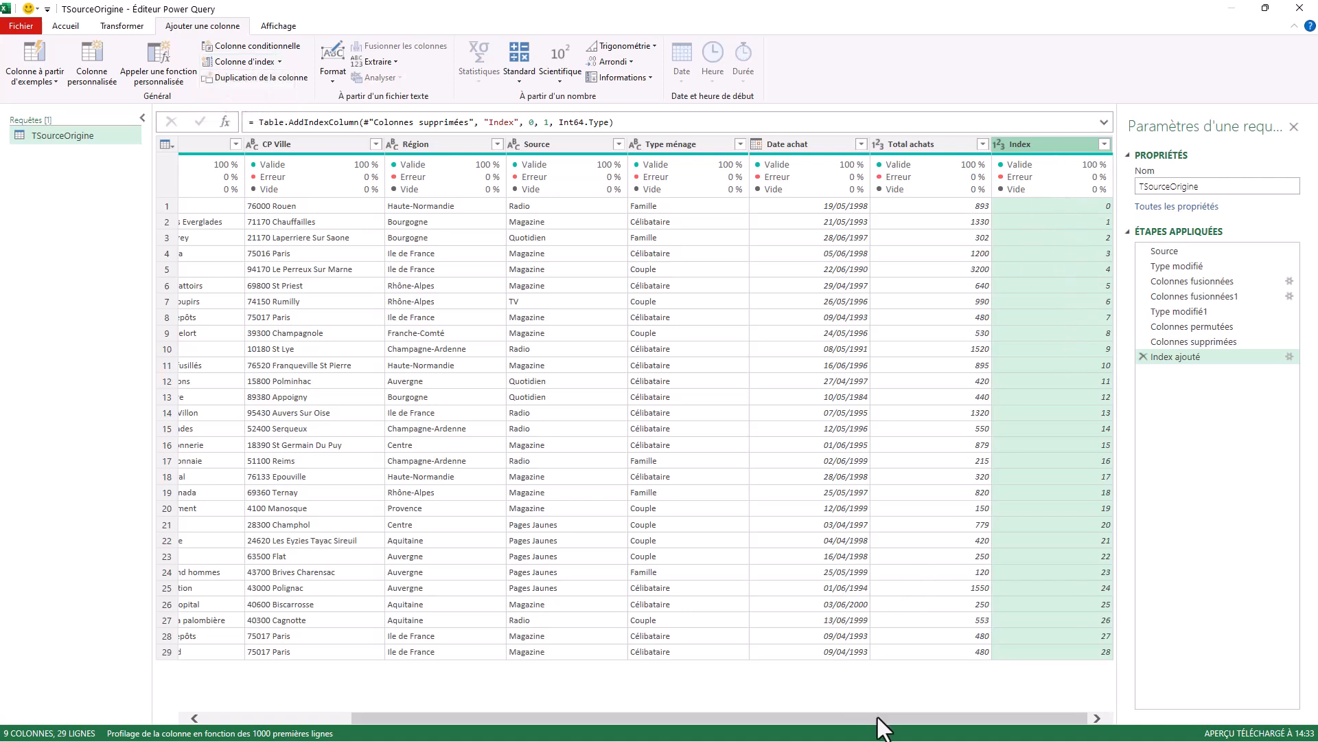
{"action": "left_click_drag", "start_coordinate": [878, 718], "coordinate": [662, 719]}
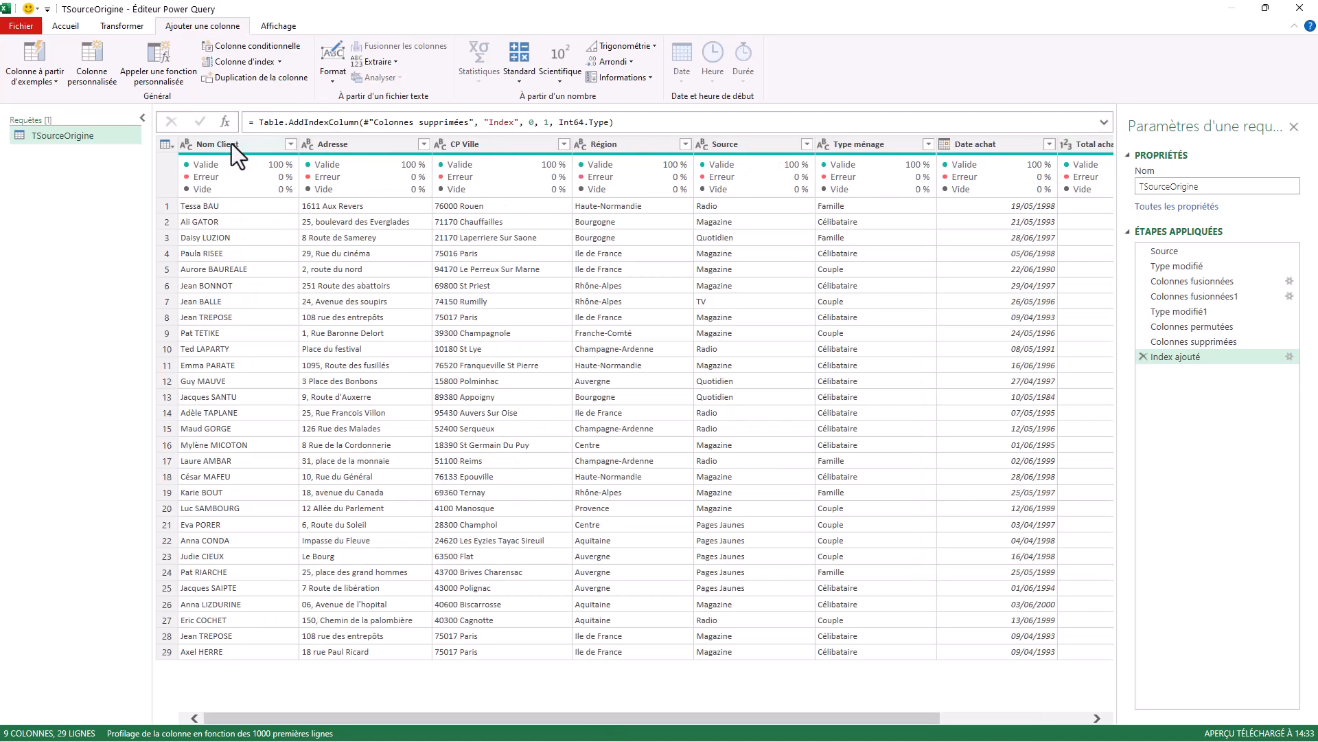
{"action": "left_click", "coordinate": [232, 144]}
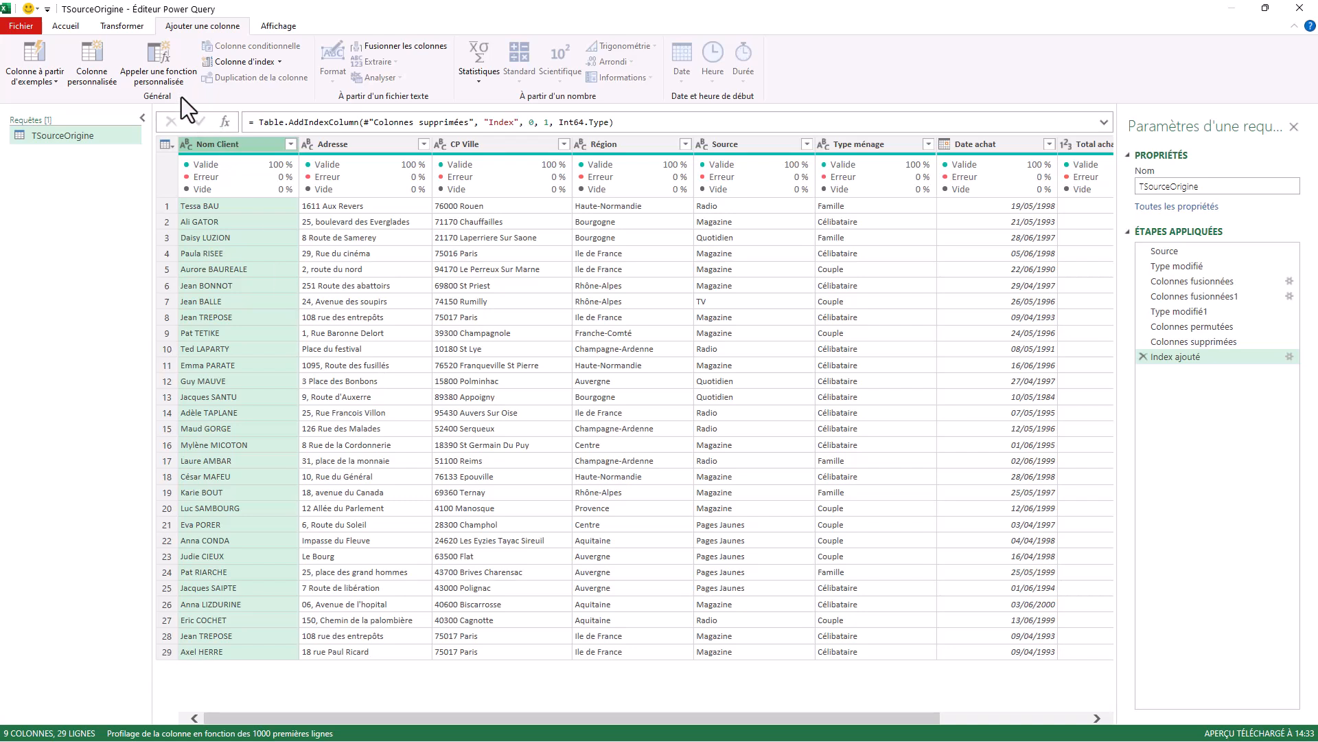
{"action": "left_click", "coordinate": [125, 26]}
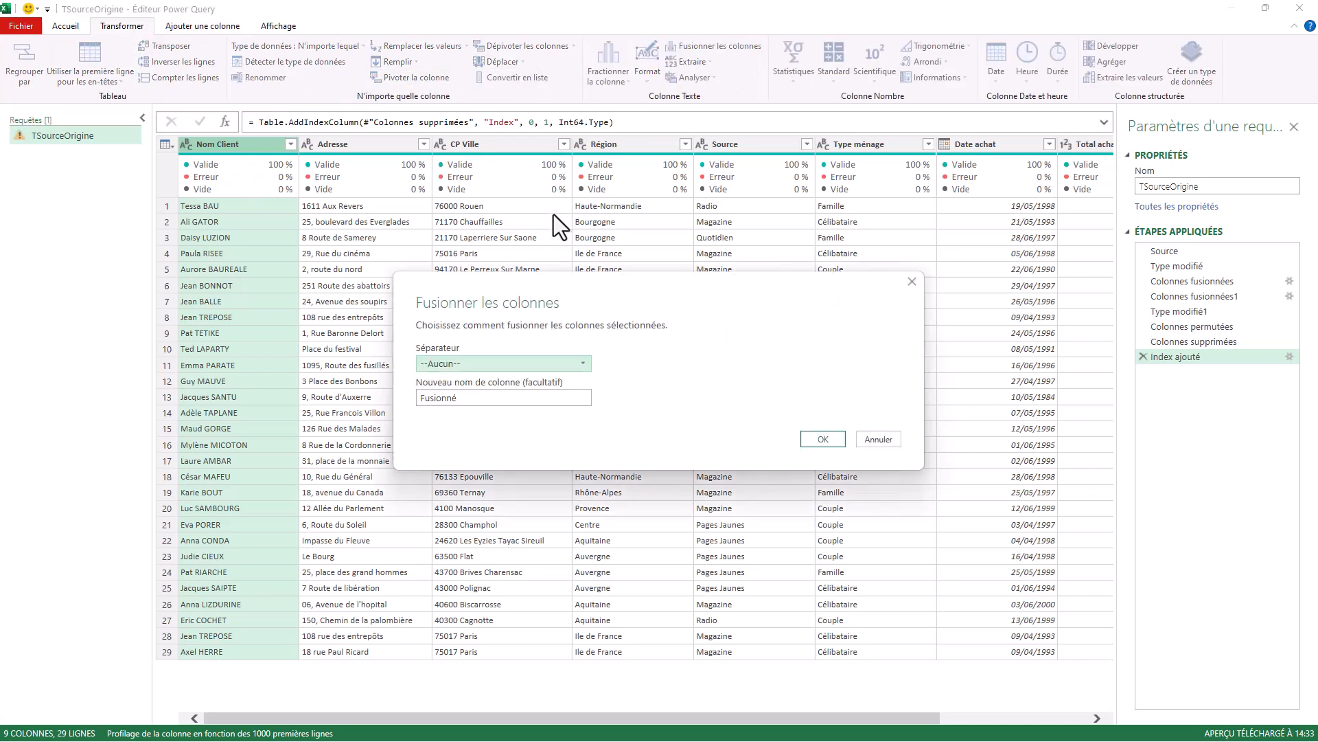
{"action": "left_click", "coordinate": [580, 364]}
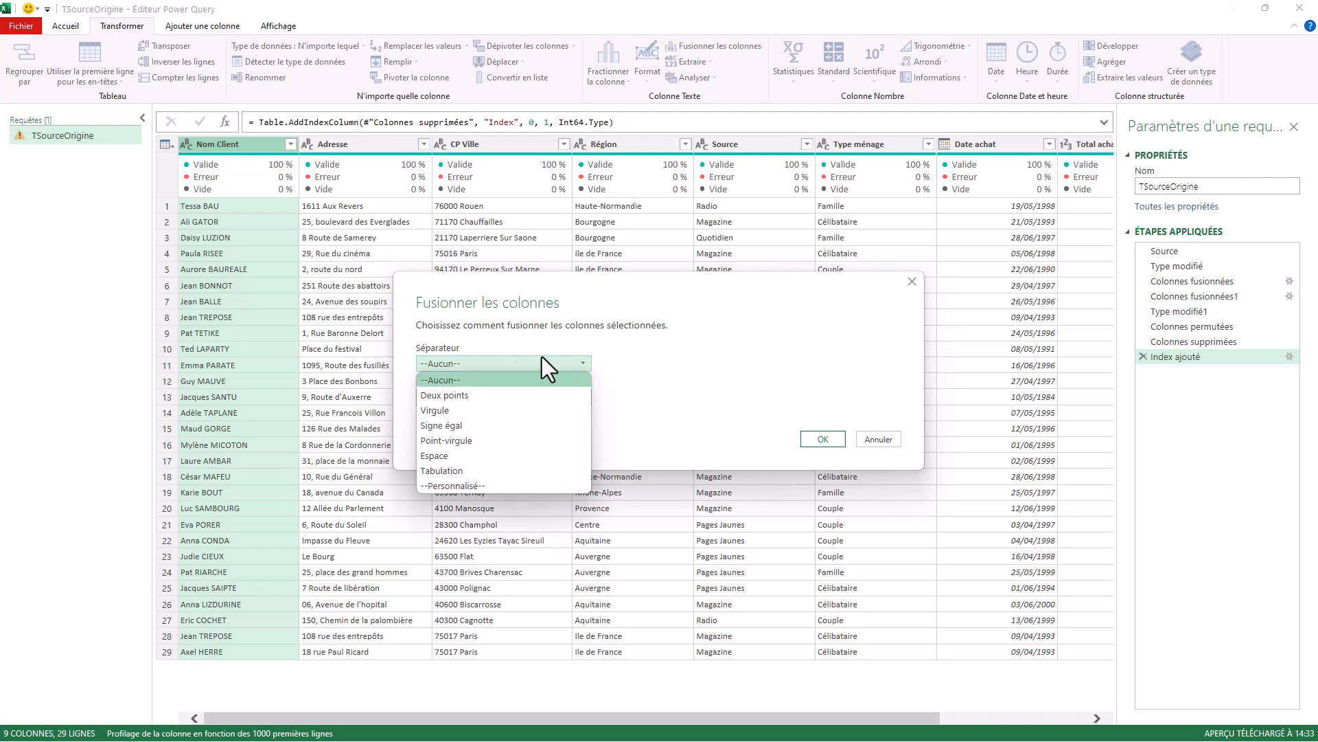
{"action": "left_click", "coordinate": [449, 399]}
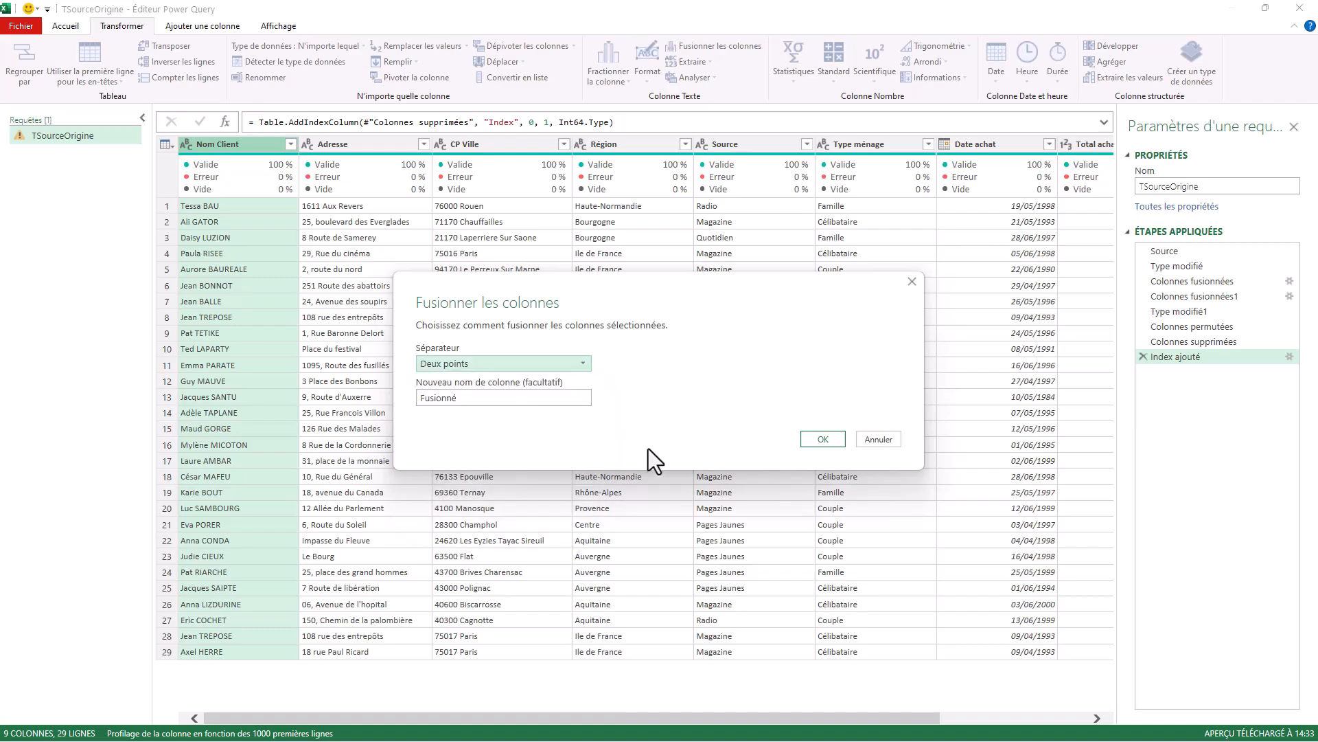
{"action": "key", "text": "Tab"}
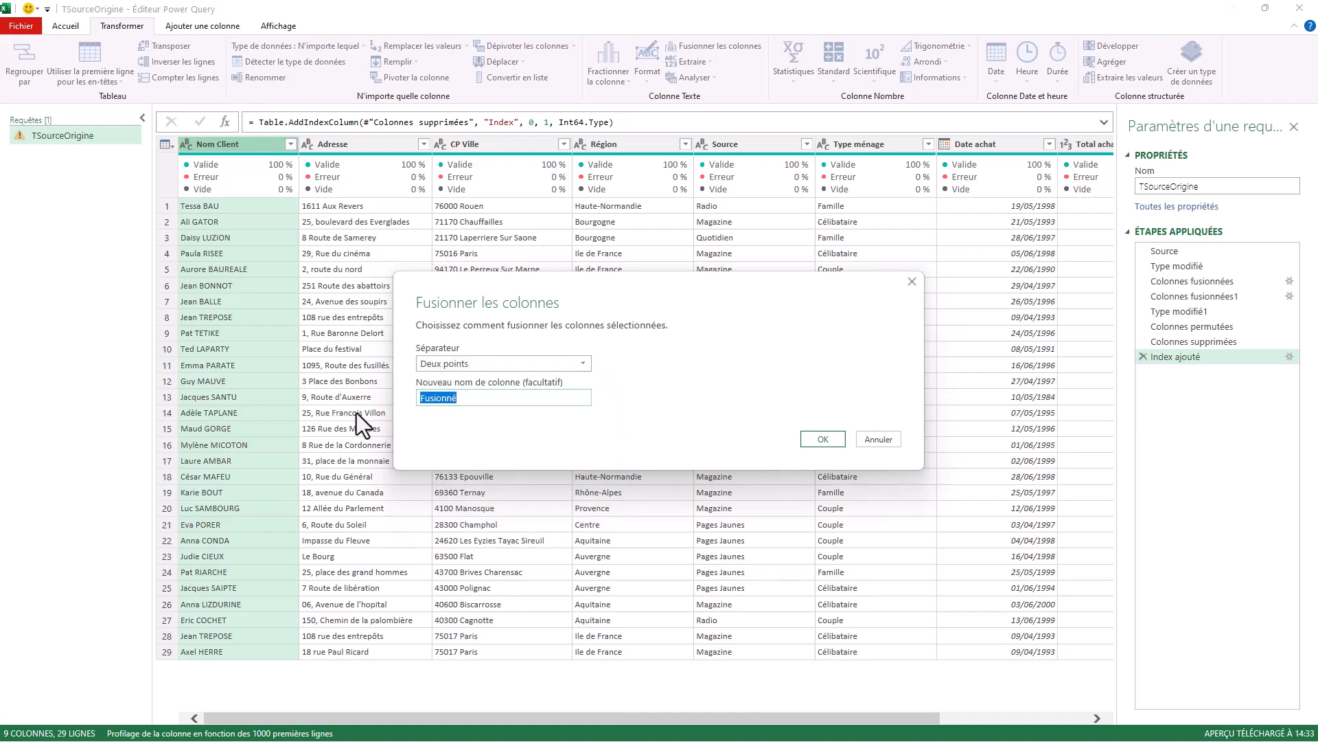
{"action": "type", "text": "Cle "}
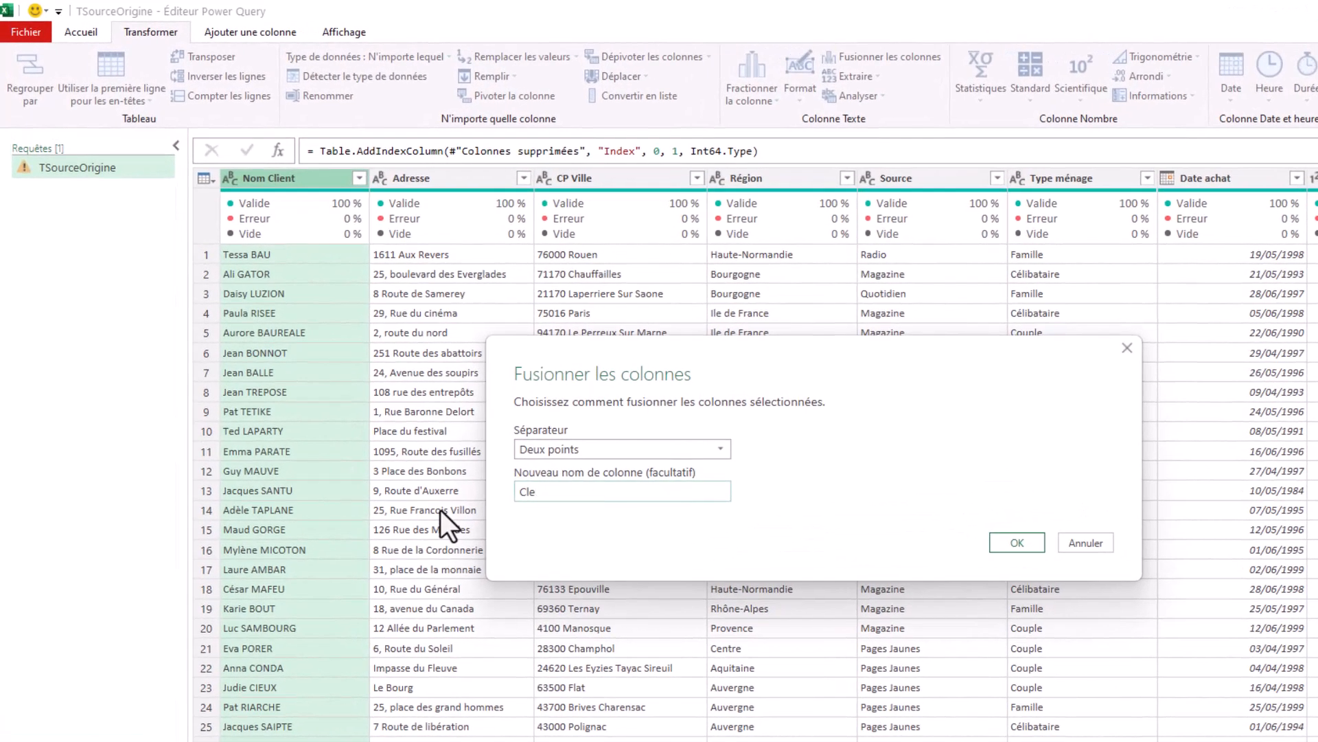
{"action": "type", "text": "UNique"}
{"action": "left_click", "coordinate": [549, 492]}
{"action": "key", "text": "BackSpace"}
{"action": "type", "text": "n"}
{"action": "key", "text": "Delete"}
{"action": "type", "text": "n"}
{"action": "key", "text": "Return"}
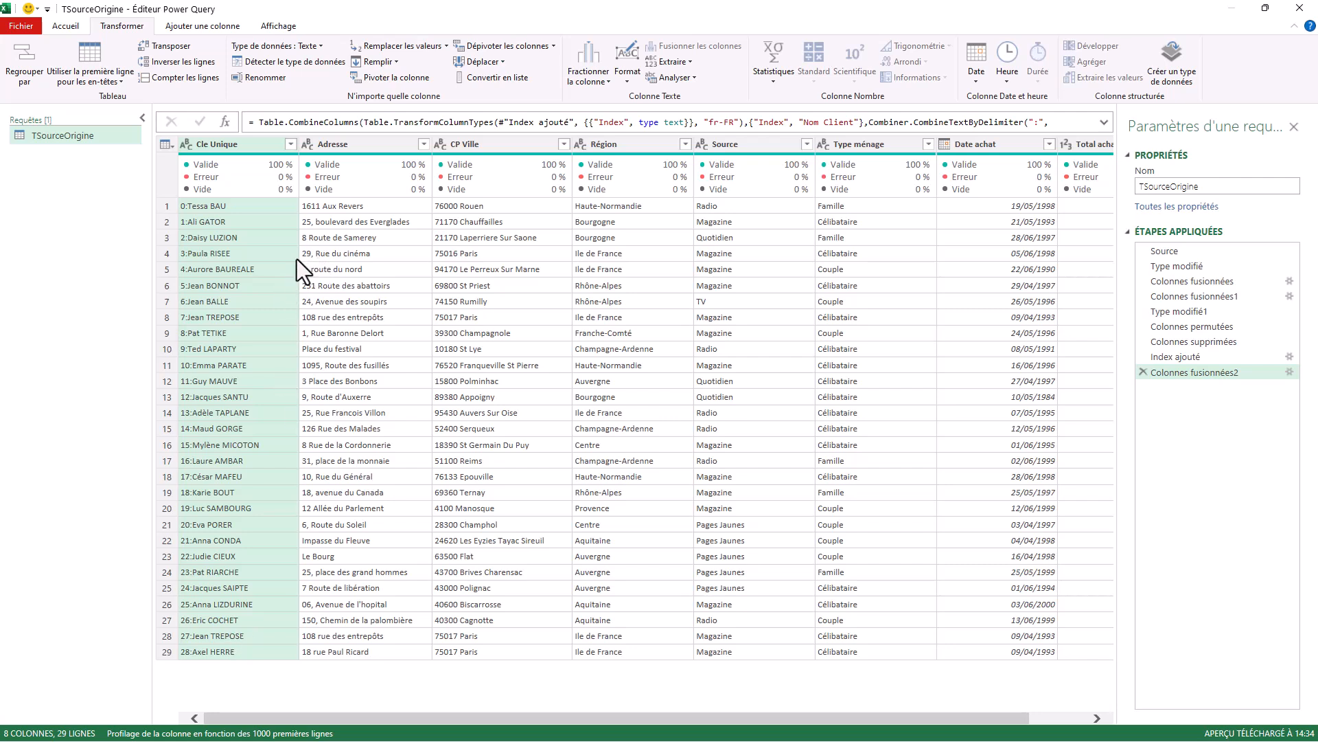
Close the query editor and load the transformed table into the workbook.
{"action": "left_click", "coordinate": [65, 27]}
{"action": "left_click", "coordinate": [20, 84]}
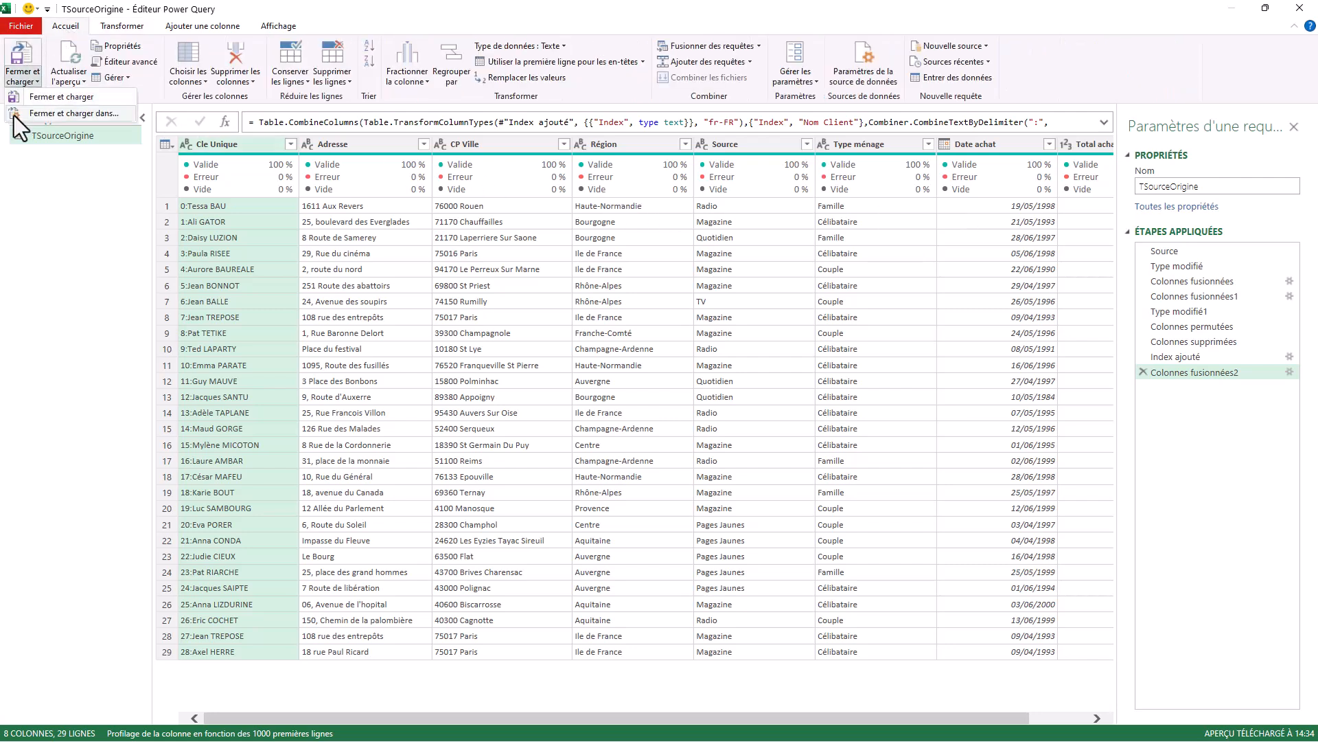
{"action": "left_click", "coordinate": [61, 97]}
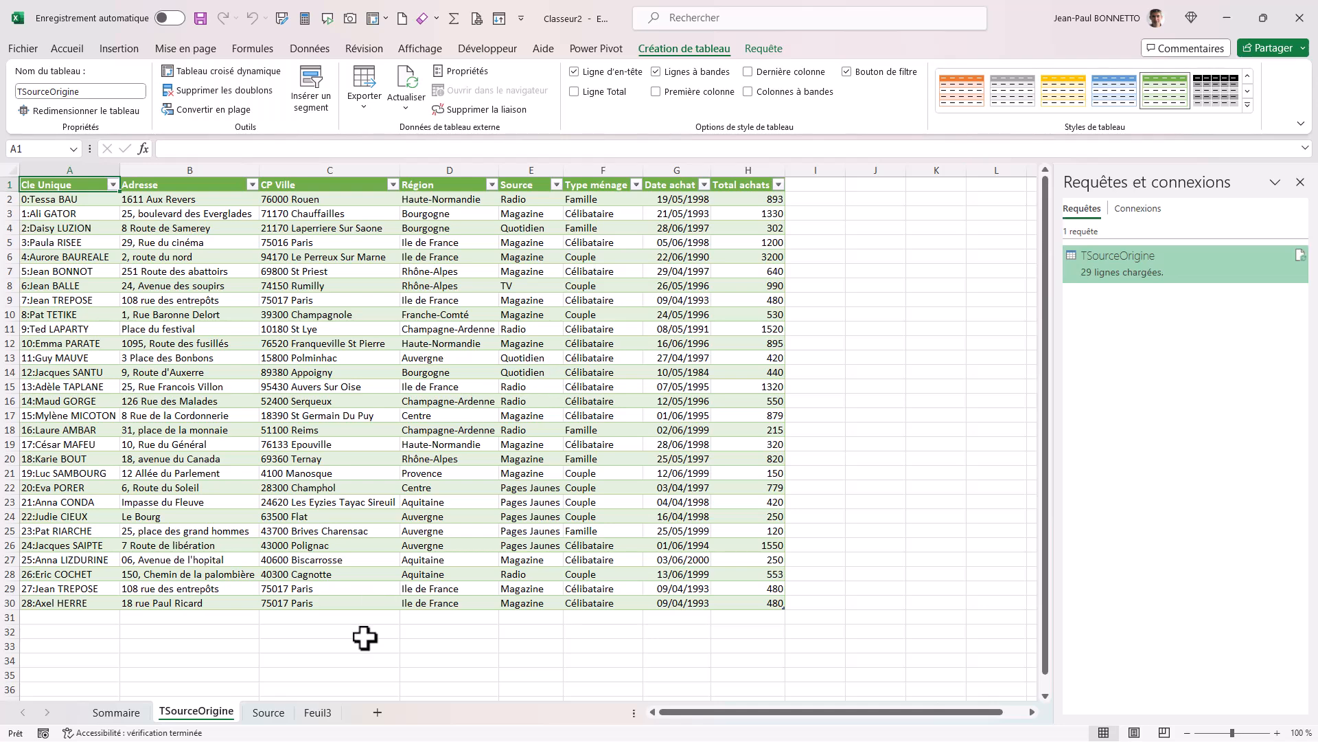
Look over the original table on the Source sheet and the additional data rows on the Feuil3 sheet.
{"action": "left_click", "coordinate": [267, 712]}
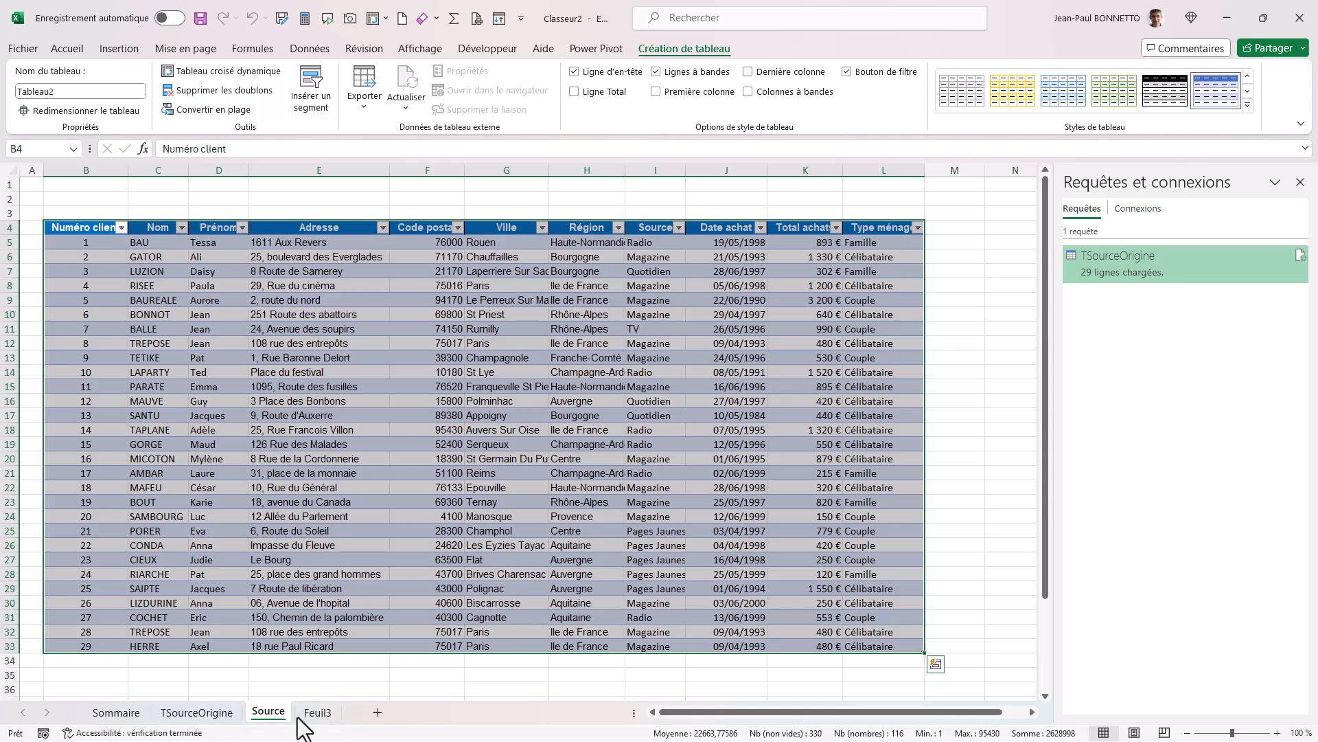
{"action": "left_click", "coordinate": [320, 714]}
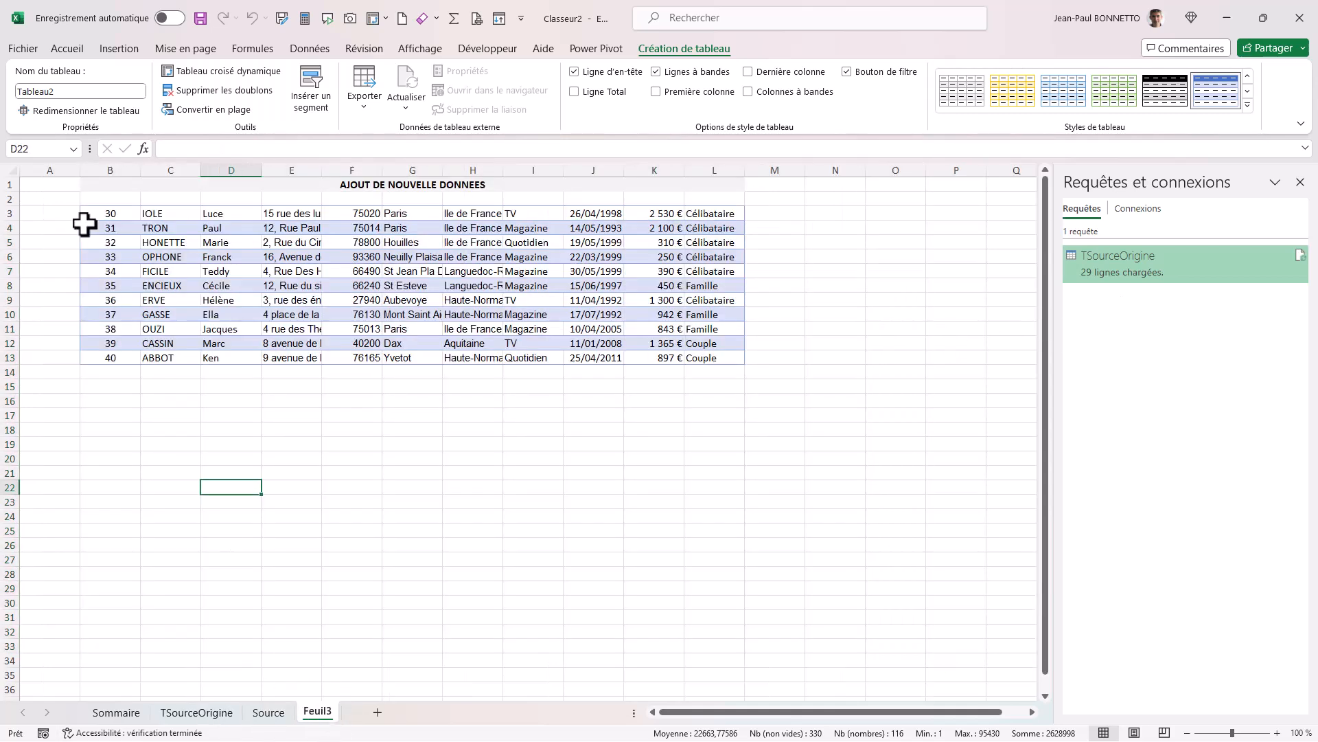
{"action": "double_click", "coordinate": [320, 714]}
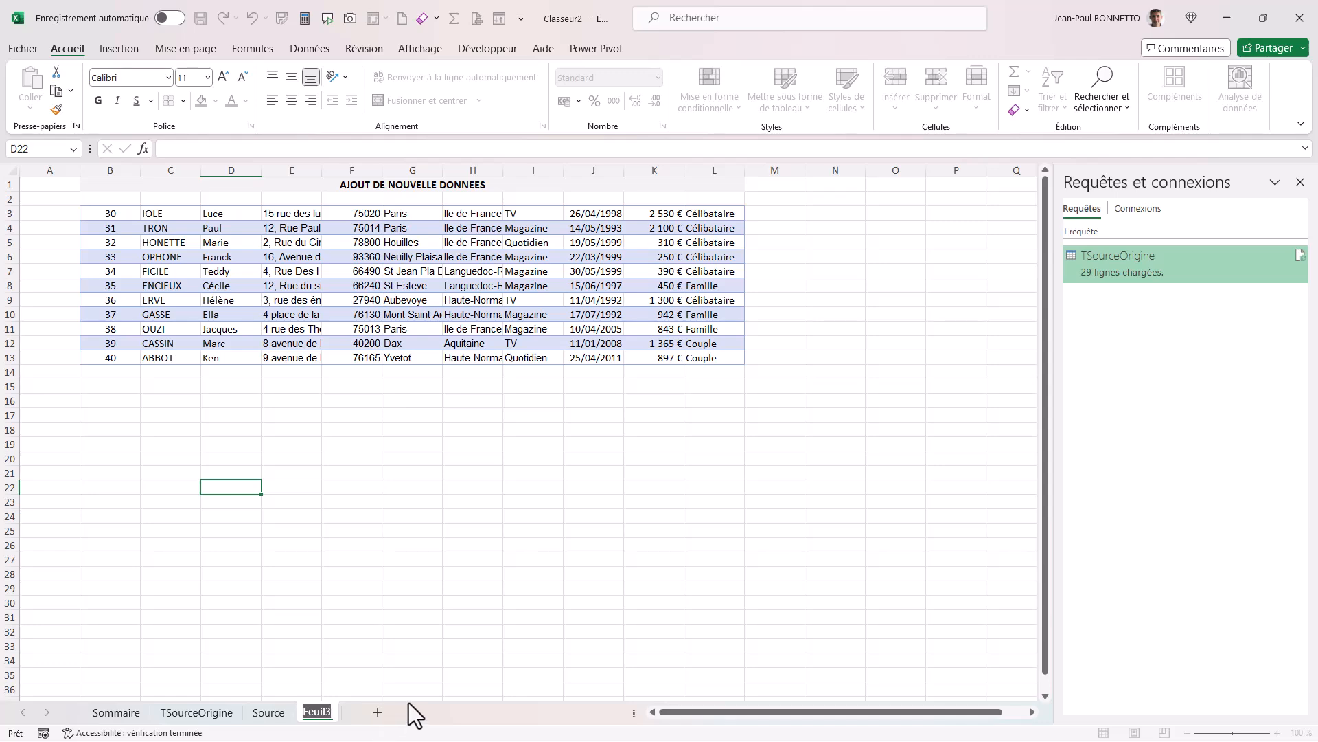
Rename the TSourceOrigine sheet as "Resultat Table Commentaire".
{"action": "left_click", "coordinate": [205, 714]}
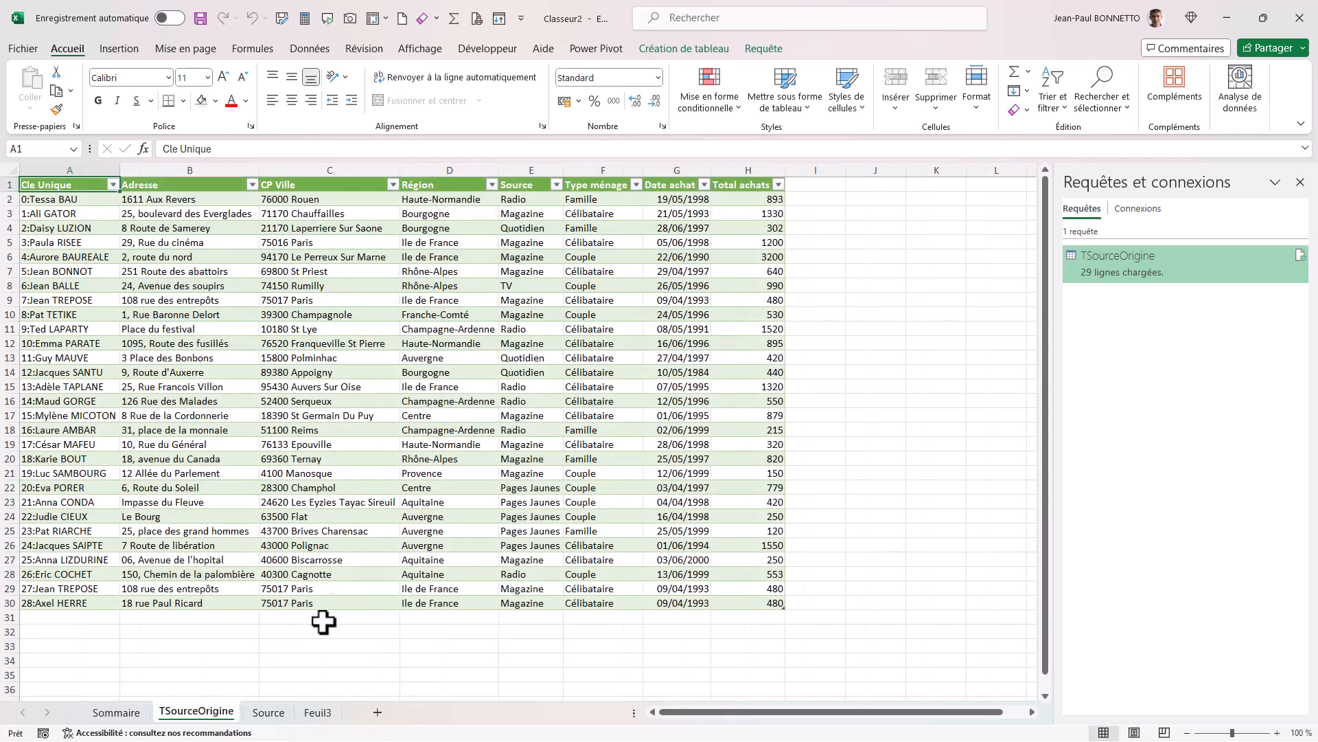
{"action": "double_click", "coordinate": [206, 713]}
{"action": "type", "text": "REsultat"}
{"action": "key", "text": "Return"}
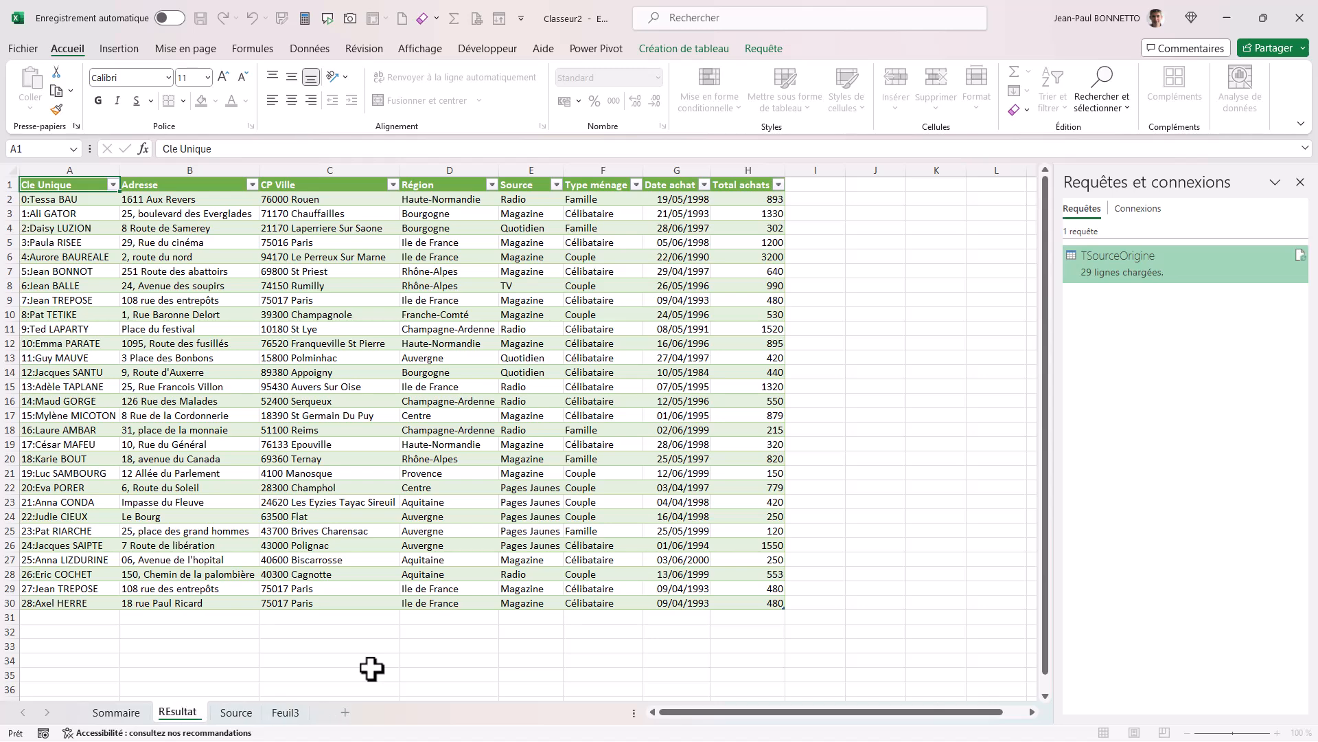
{"action": "key", "text": "BackSpace"}
{"action": "key", "text": "BackSpace"}
{"action": "key", "text": "BackSpace"}
{"action": "key", "text": "BackSpace"}
{"action": "key", "text": "BackSpace"}
{"action": "key", "text": "BackSpace"}
{"action": "key", "text": "BackSpace"}
{"action": "type", "text": "esultat"}
{"action": "type", "text": " R"}
{"action": "key", "text": "BackSpace"}
{"action": "key", "text": "BackSpace"}
{"action": "type", "text": "Table C"}
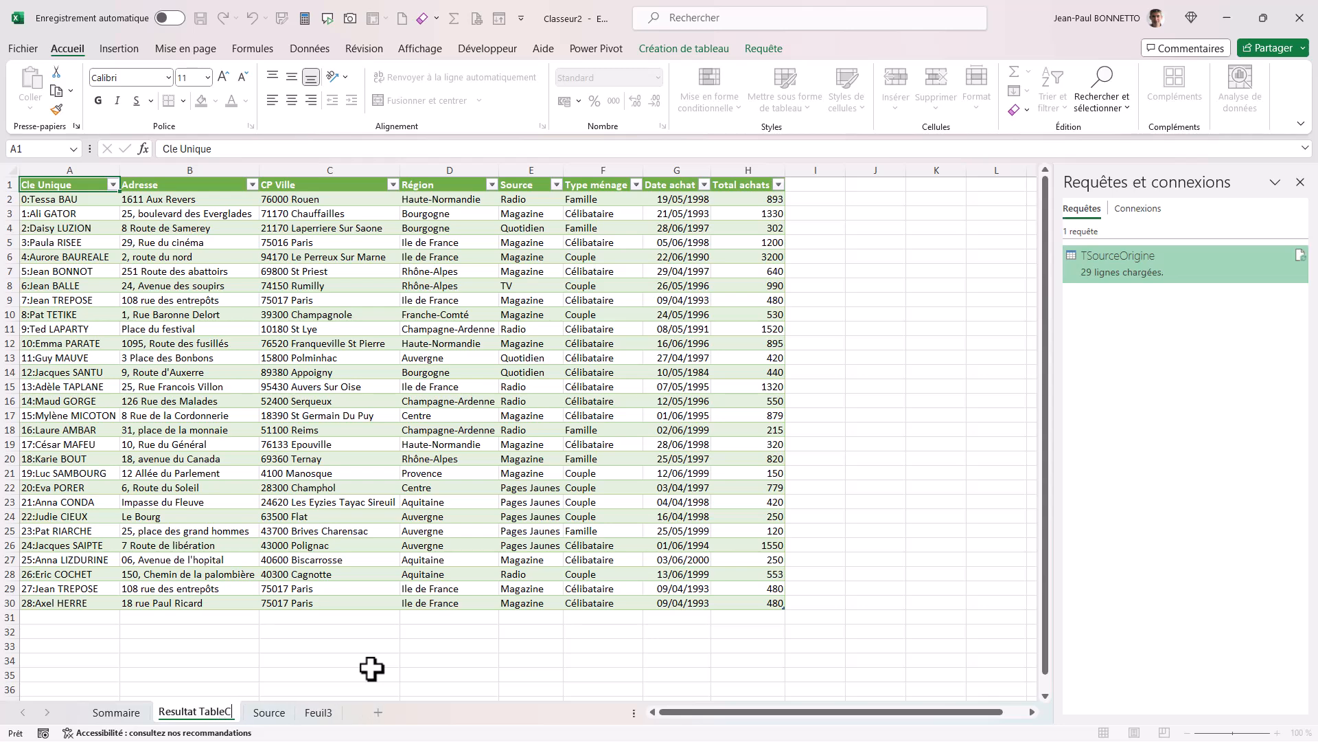
{"action": "type", "text": "ommentaire"}
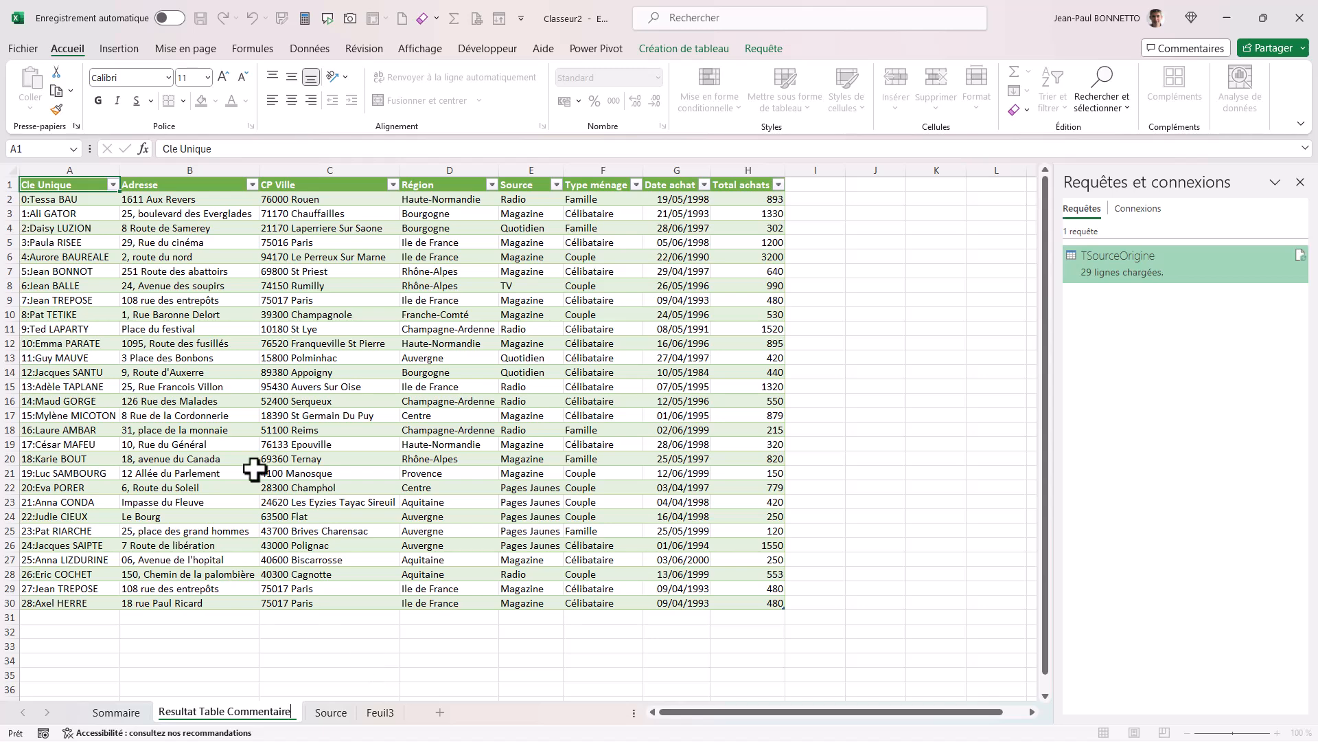
{"action": "left_click", "coordinate": [305, 414]}
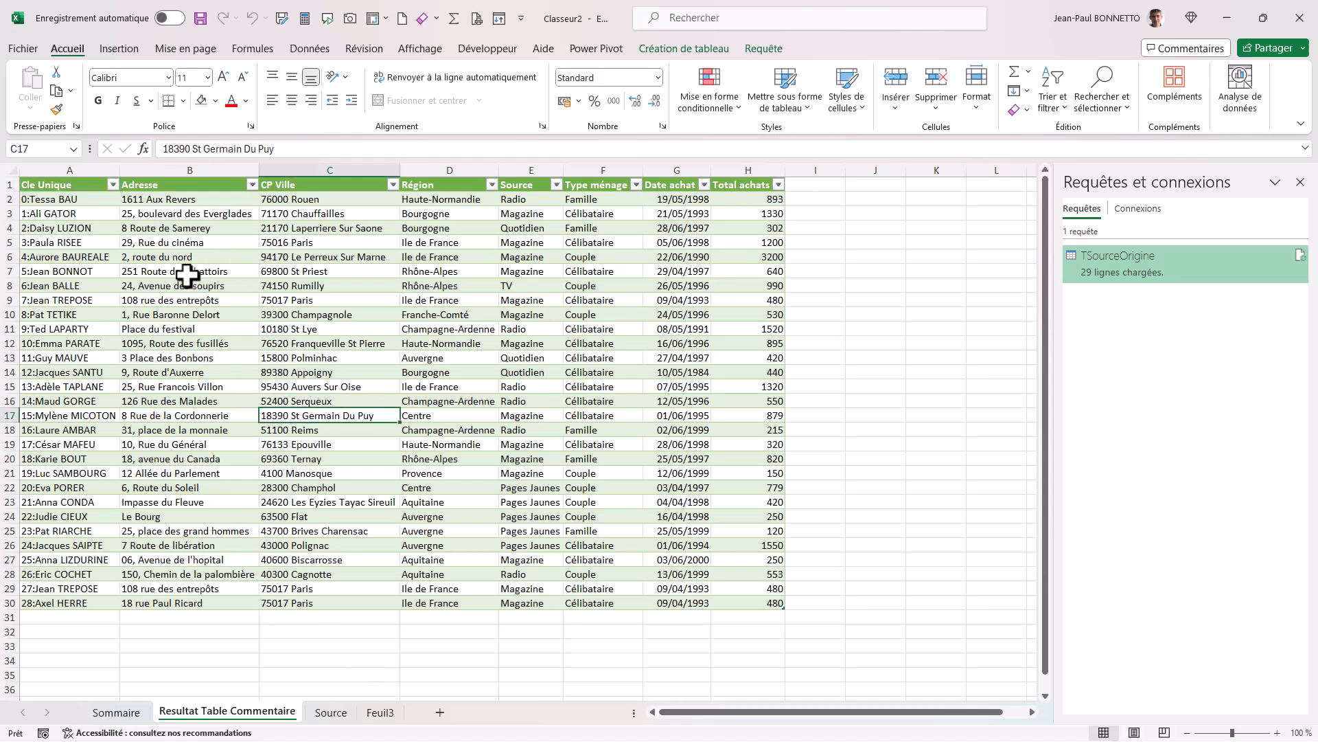
Widen the empty column I and autofit the width of the Total achats column.
{"action": "left_click_drag", "start_coordinate": [846, 170], "coordinate": [893, 172]}
{"action": "double_click", "coordinate": [785, 169]}
{"action": "left_click", "coordinate": [433, 285]}
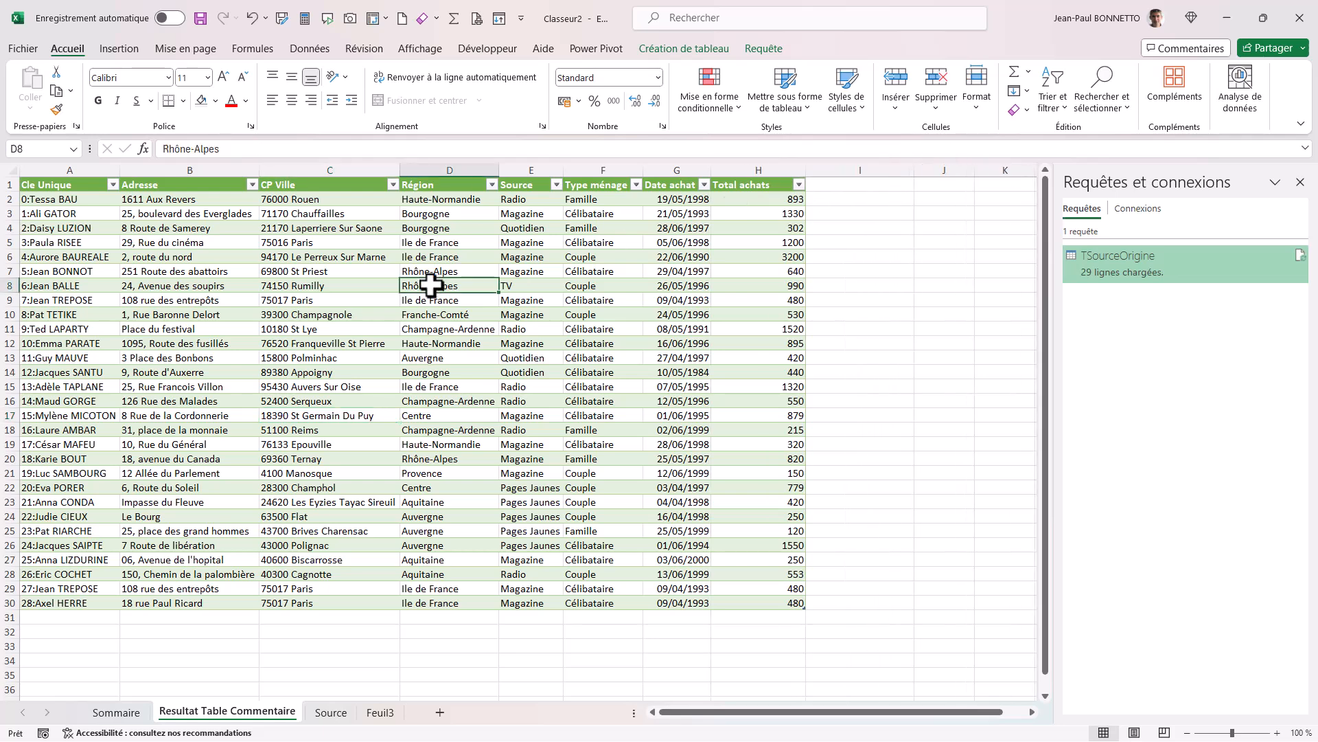
{"action": "left_click", "coordinate": [771, 47]}
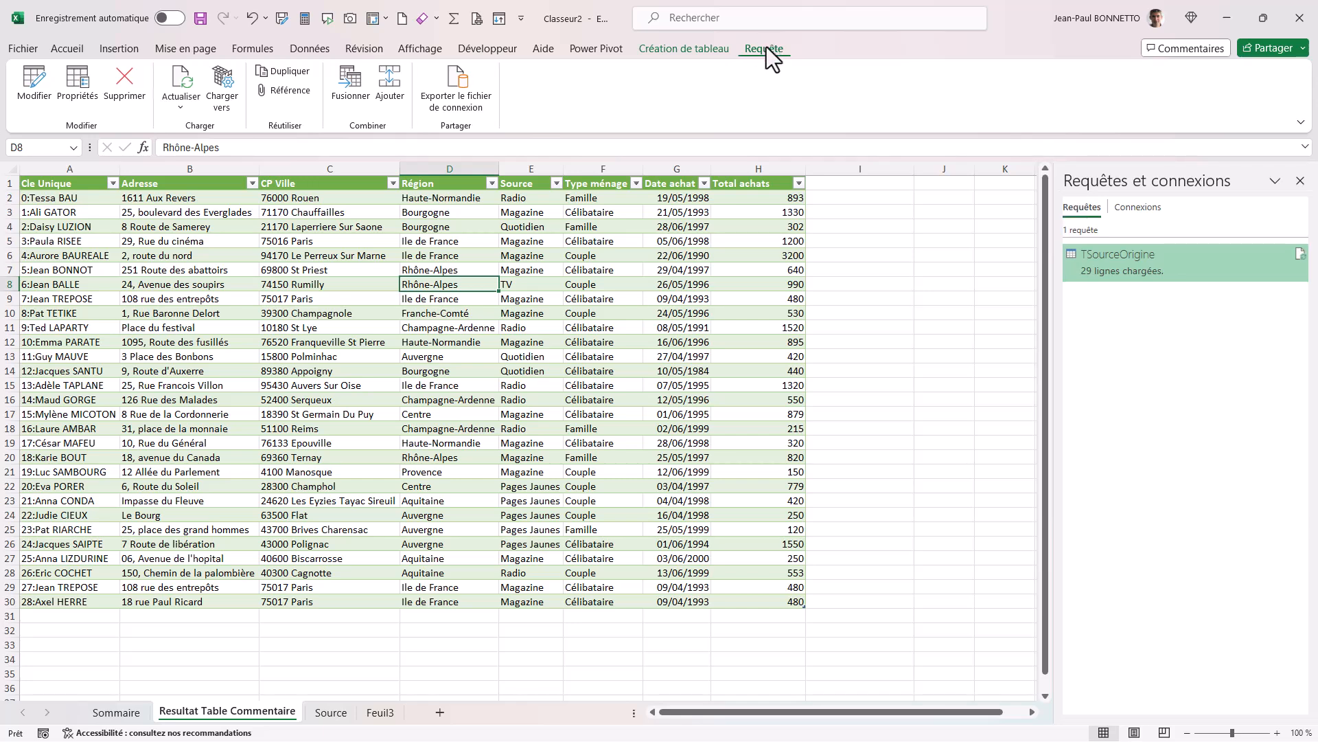
{"action": "left_click", "coordinate": [699, 45]}
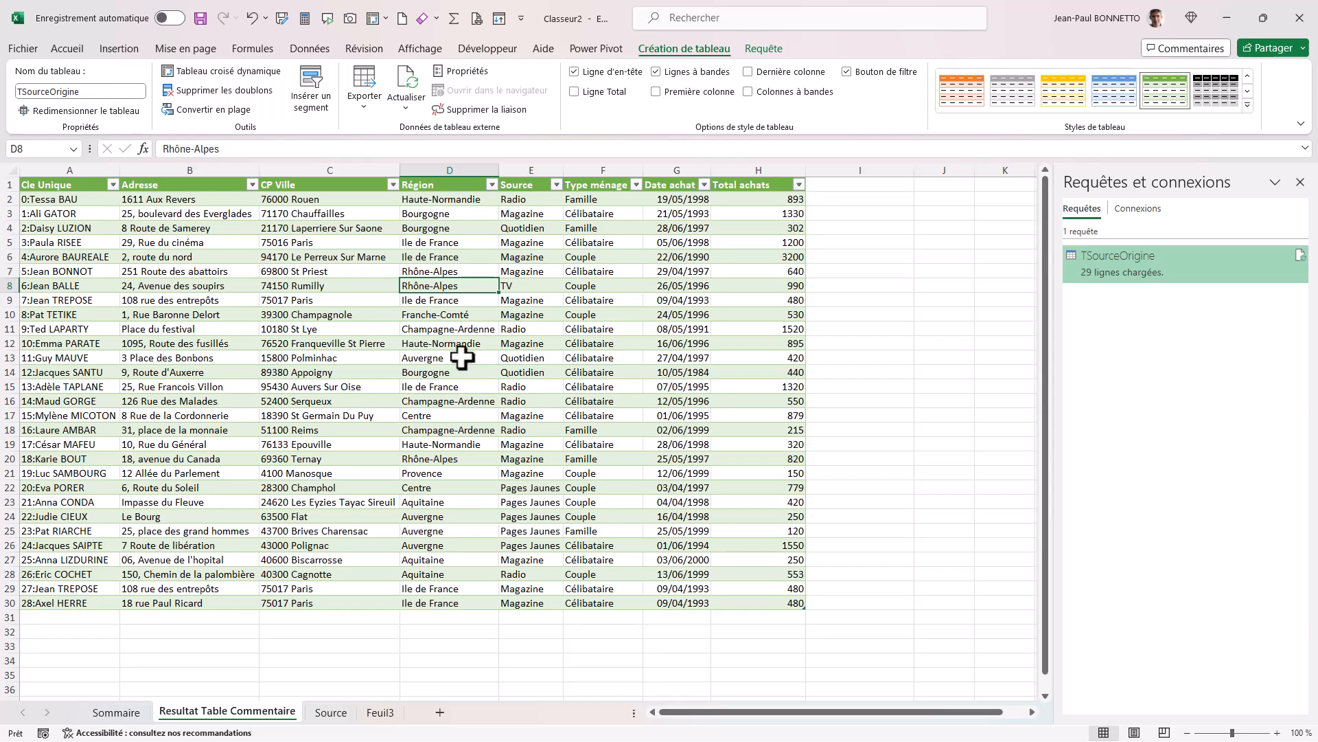
Extend the results table with a new column headed "Commentaire" in cell I1.
{"action": "left_click", "coordinate": [873, 191]}
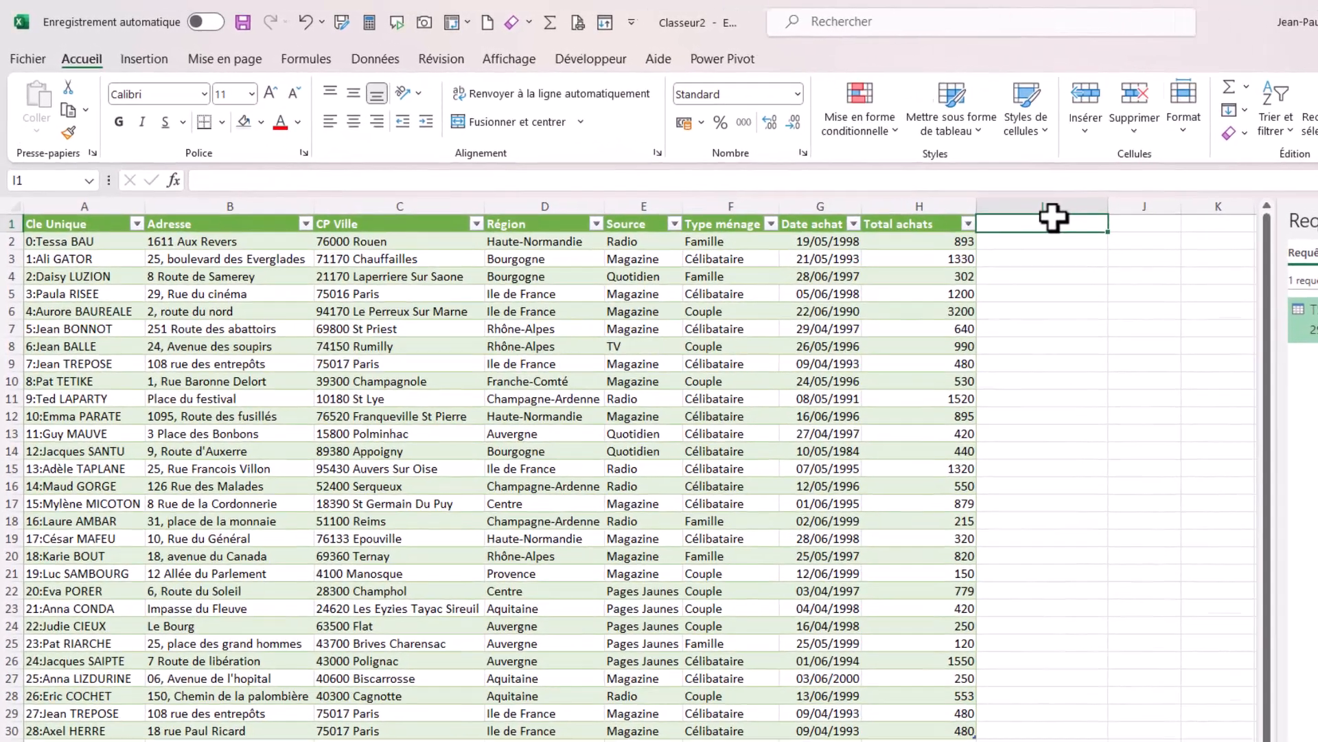
{"action": "type", "text": "Commentaire"}
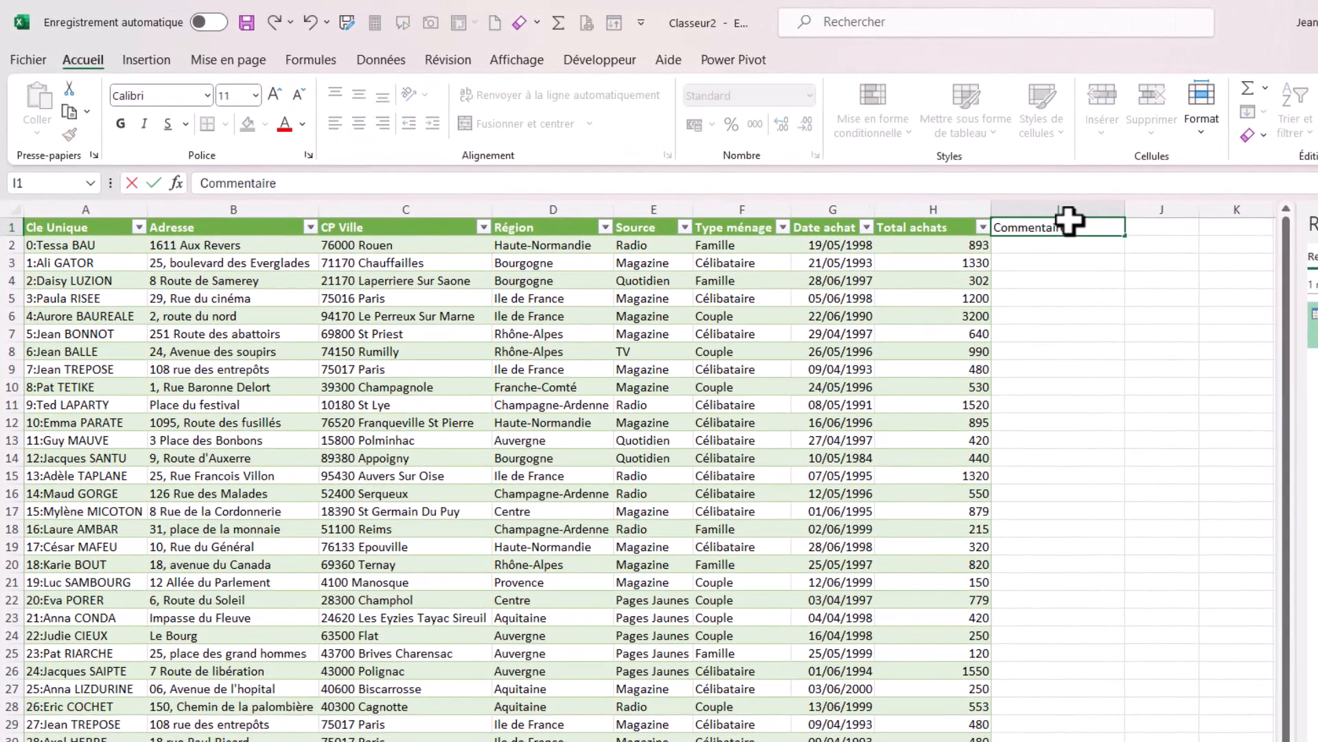
{"action": "left_click_drag", "start_coordinate": [764, 406], "coordinate": [748, 416]}
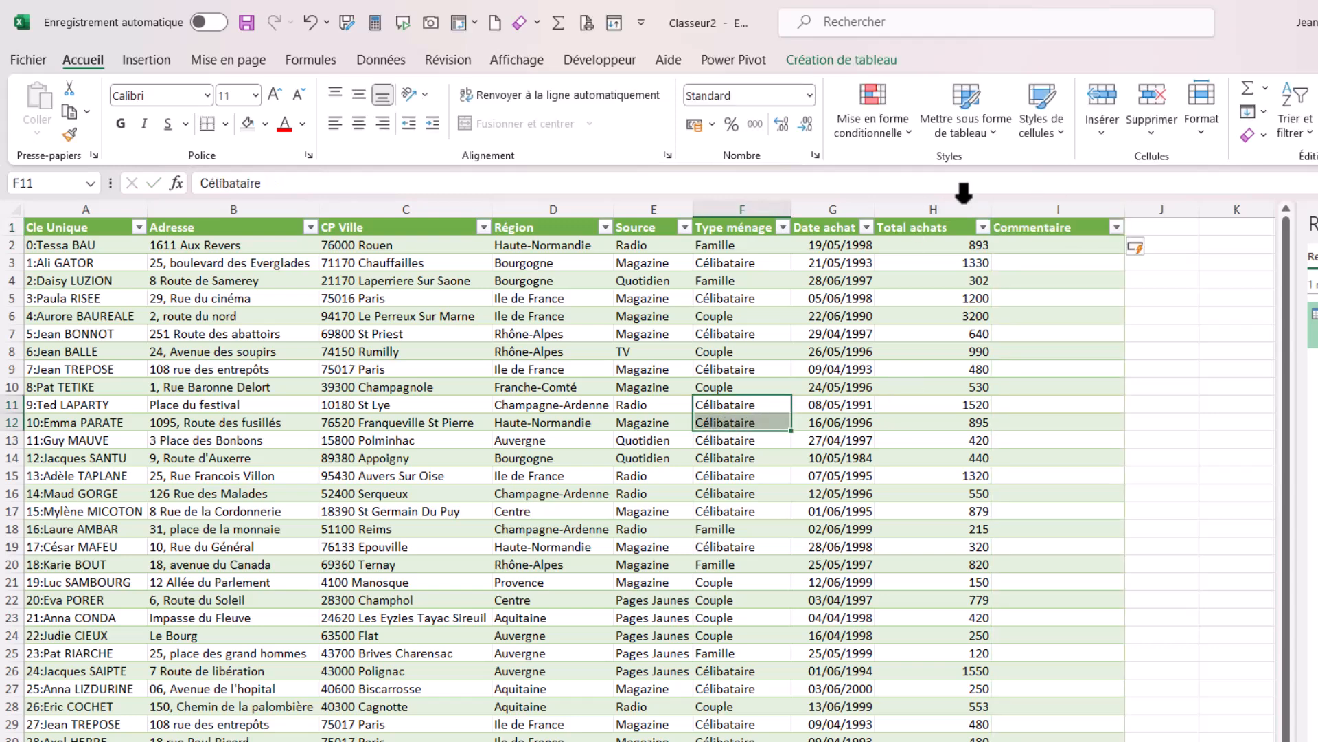
Enter the comments "Stock Vide" in cell I9 and "Plus matériel" in cell I22 of the Commentaire column.
{"action": "left_click", "coordinate": [1081, 414]}
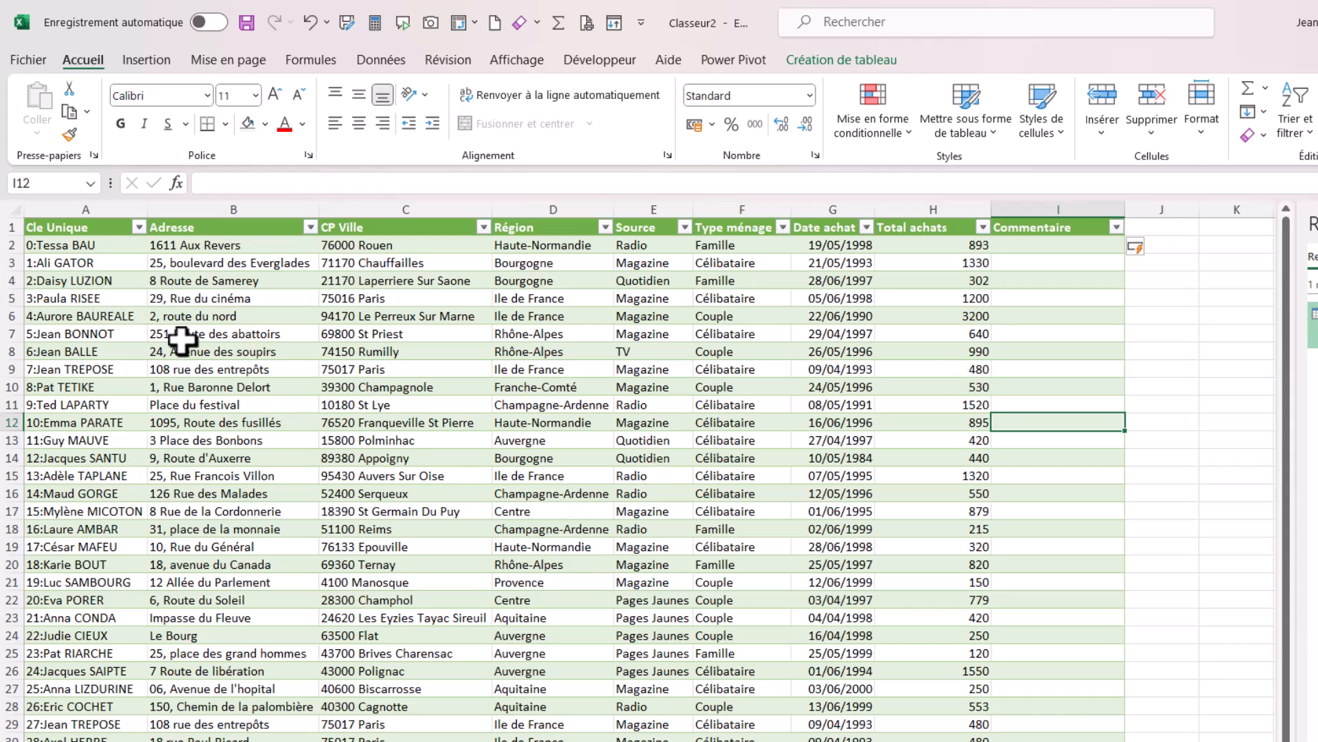
{"action": "left_click", "coordinate": [1067, 371]}
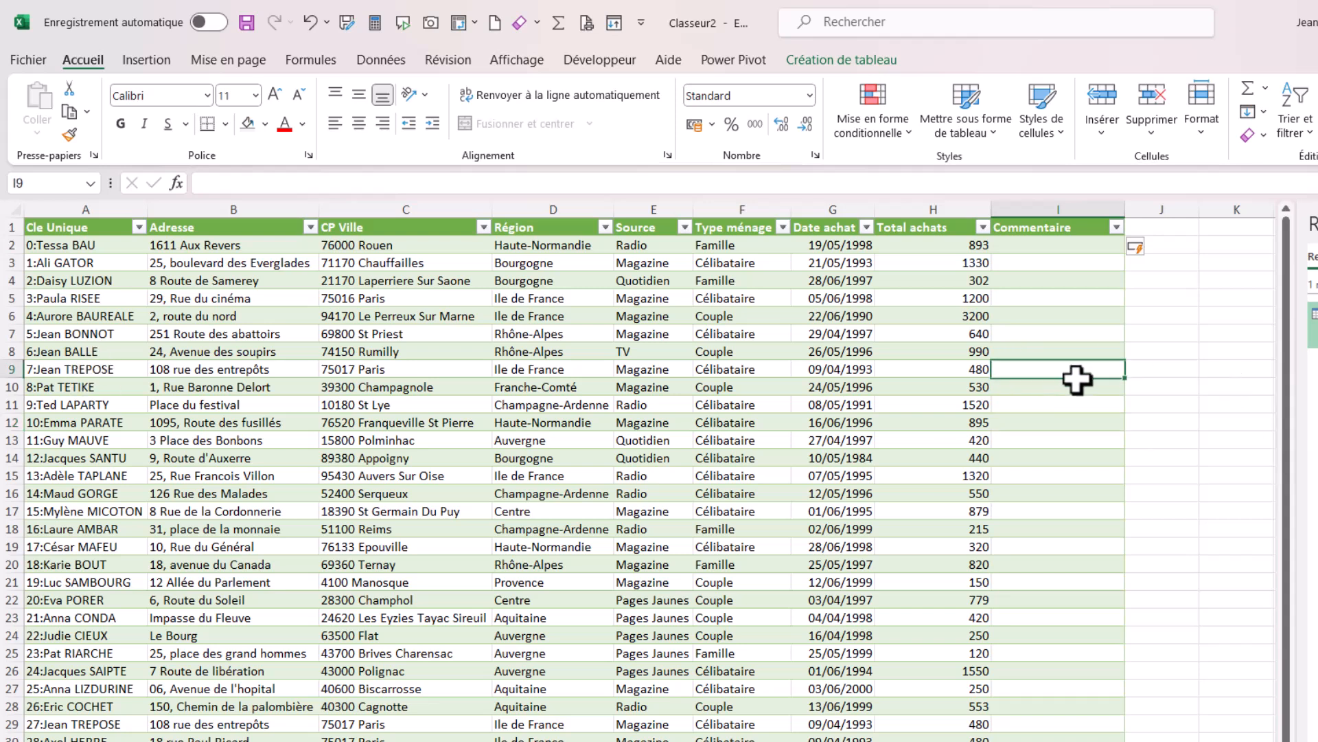
{"action": "type", "text": "Stock Vide"}
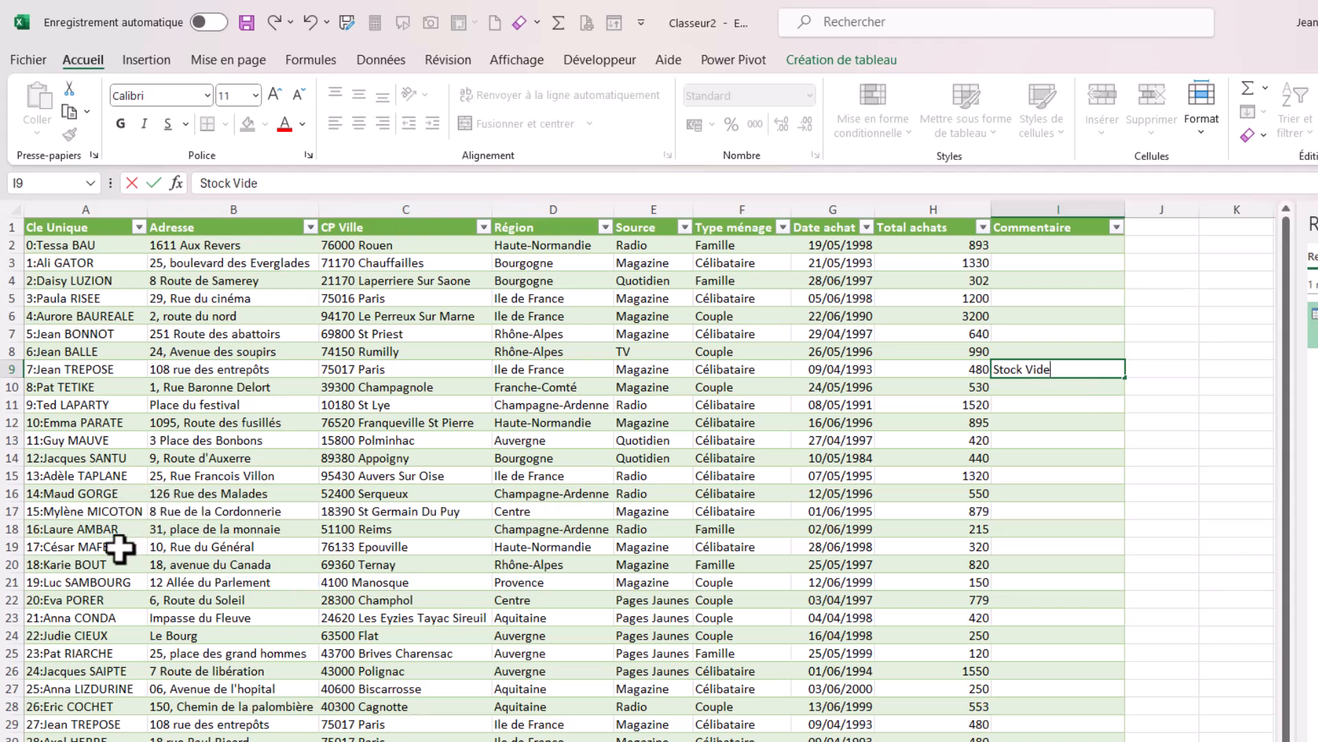
{"action": "left_click", "coordinate": [1040, 553]}
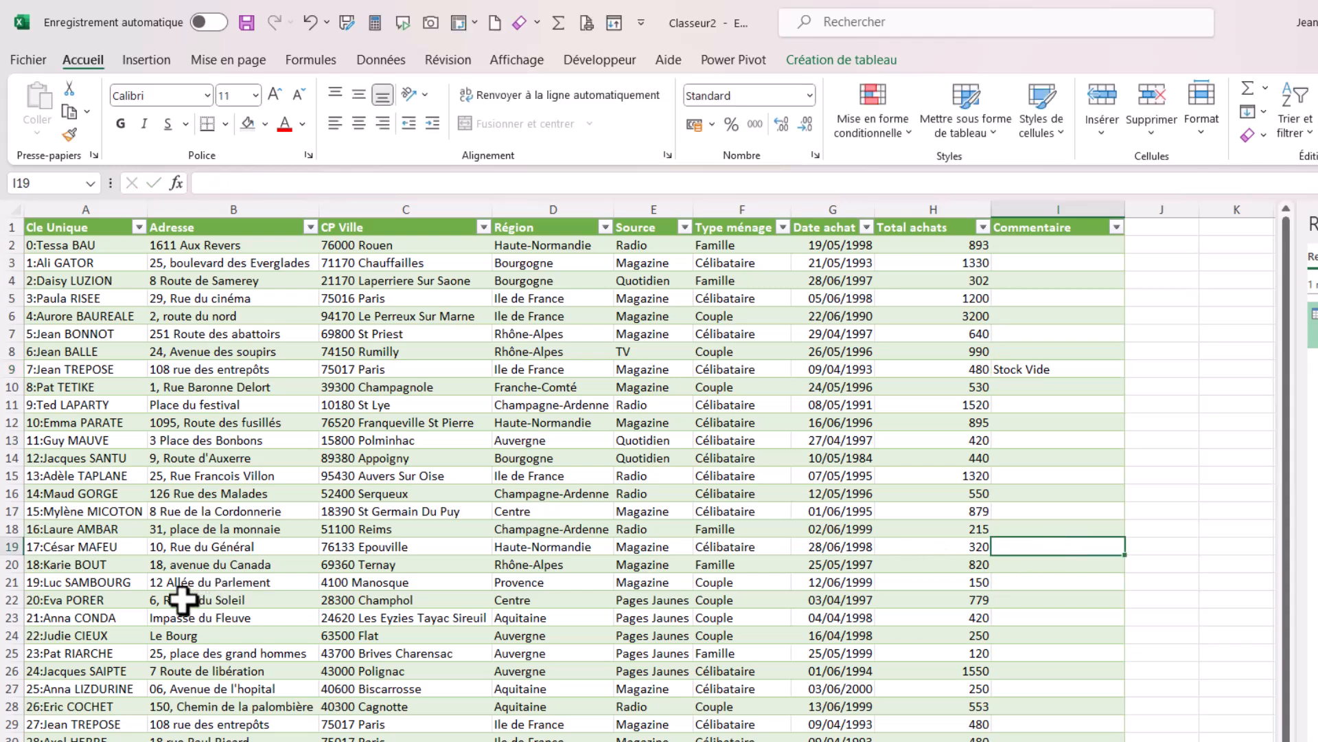
{"action": "left_click", "coordinate": [1047, 601]}
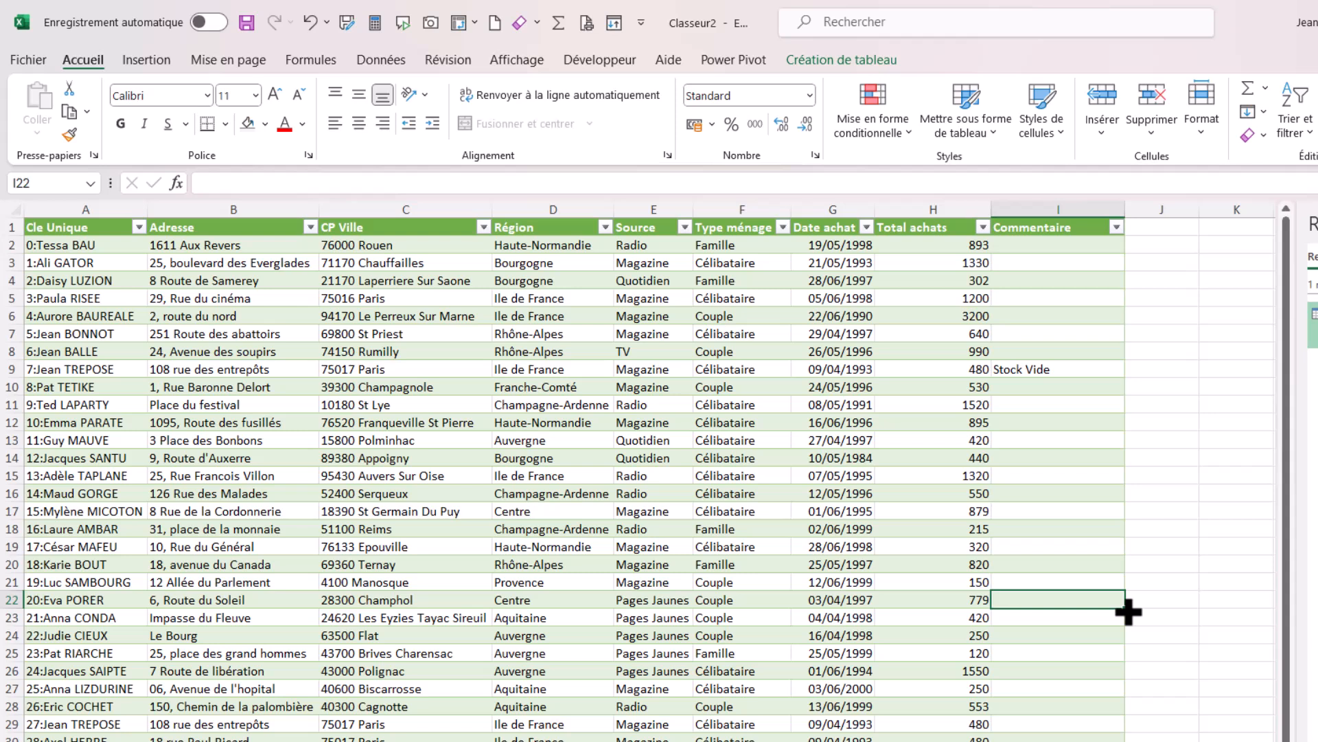
{"action": "type", "text": "Plus matériel"}
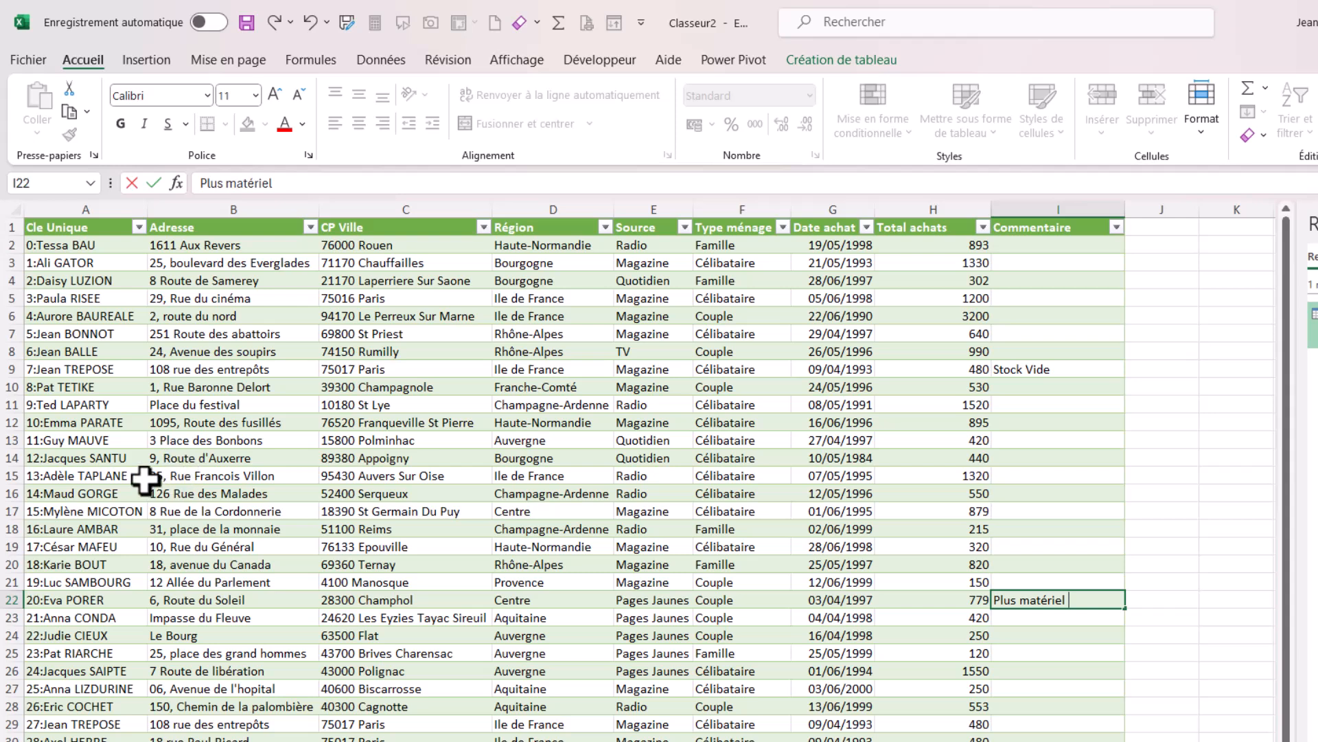
Enter the comment "Pas de facture" followed by the customer's first name in cell I15.
{"action": "left_click", "coordinate": [130, 476]}
{"action": "left_click", "coordinate": [1099, 481]}
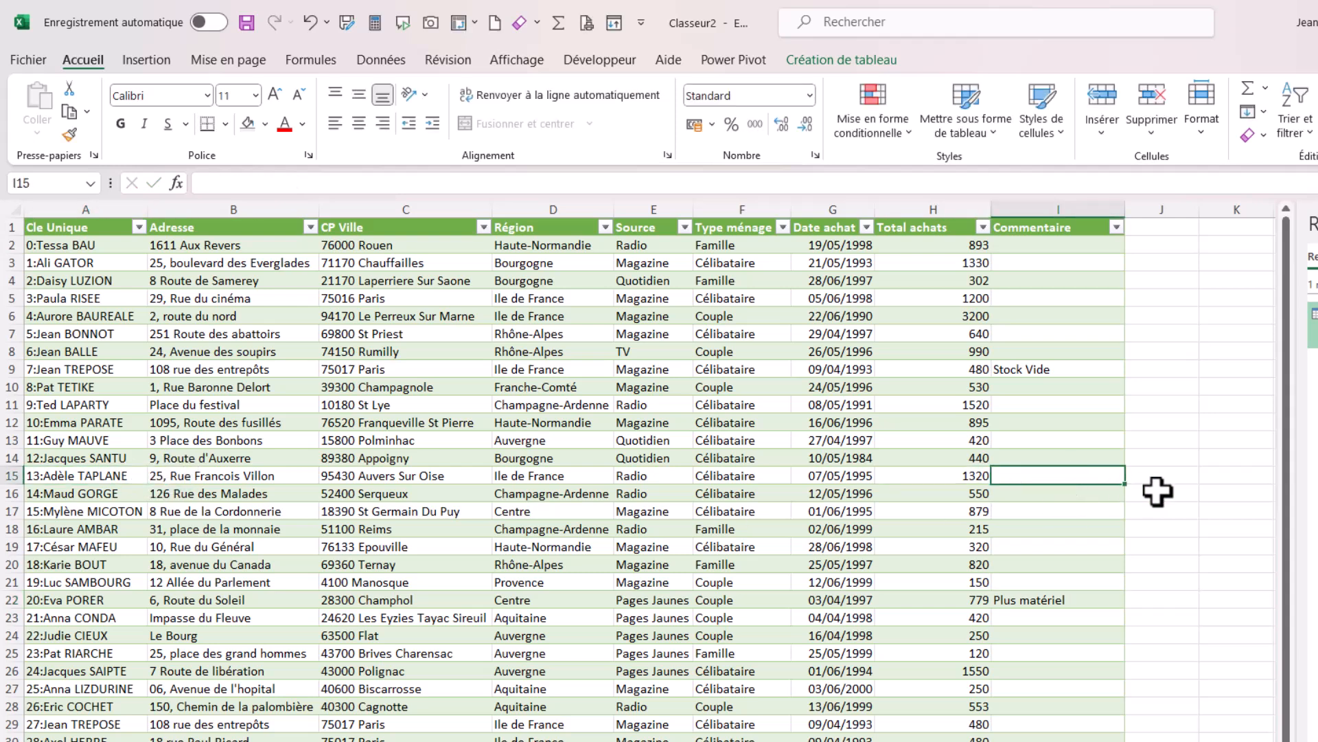
{"action": "type", "text": "Pas de fac"}
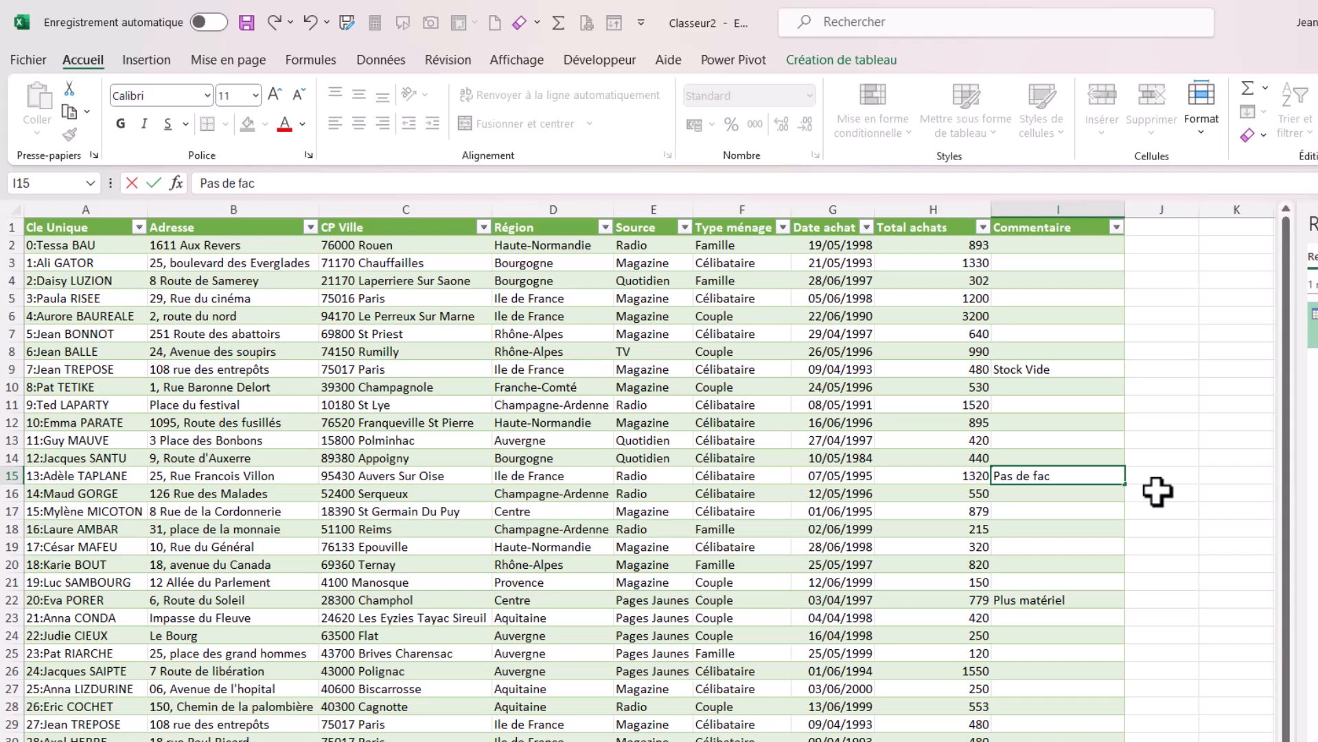
{"action": "type", "text": "ture Adele"}
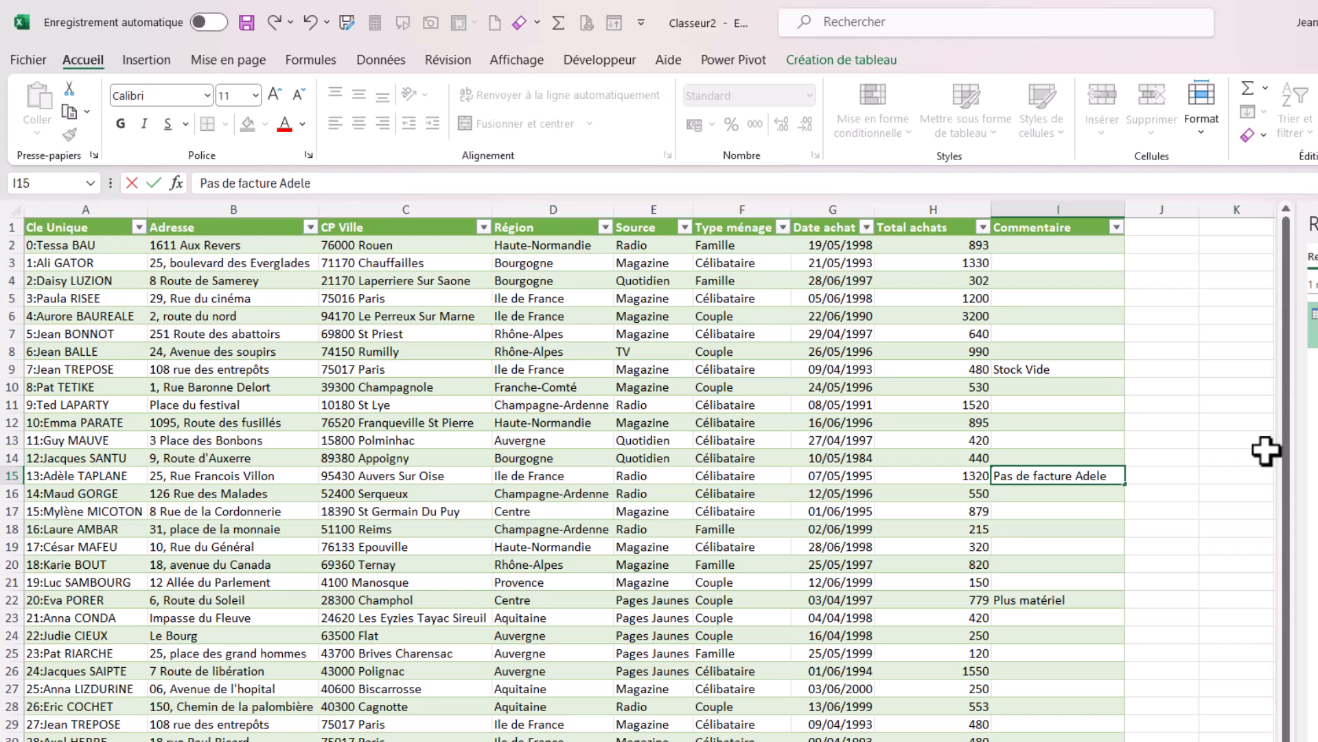
{"action": "left_click", "coordinate": [1074, 530]}
Append the customer's full name to the comment in I9, and "chez le Client" plus the customer's surname to the one in I22.
{"action": "left_click", "coordinate": [1055, 376]}
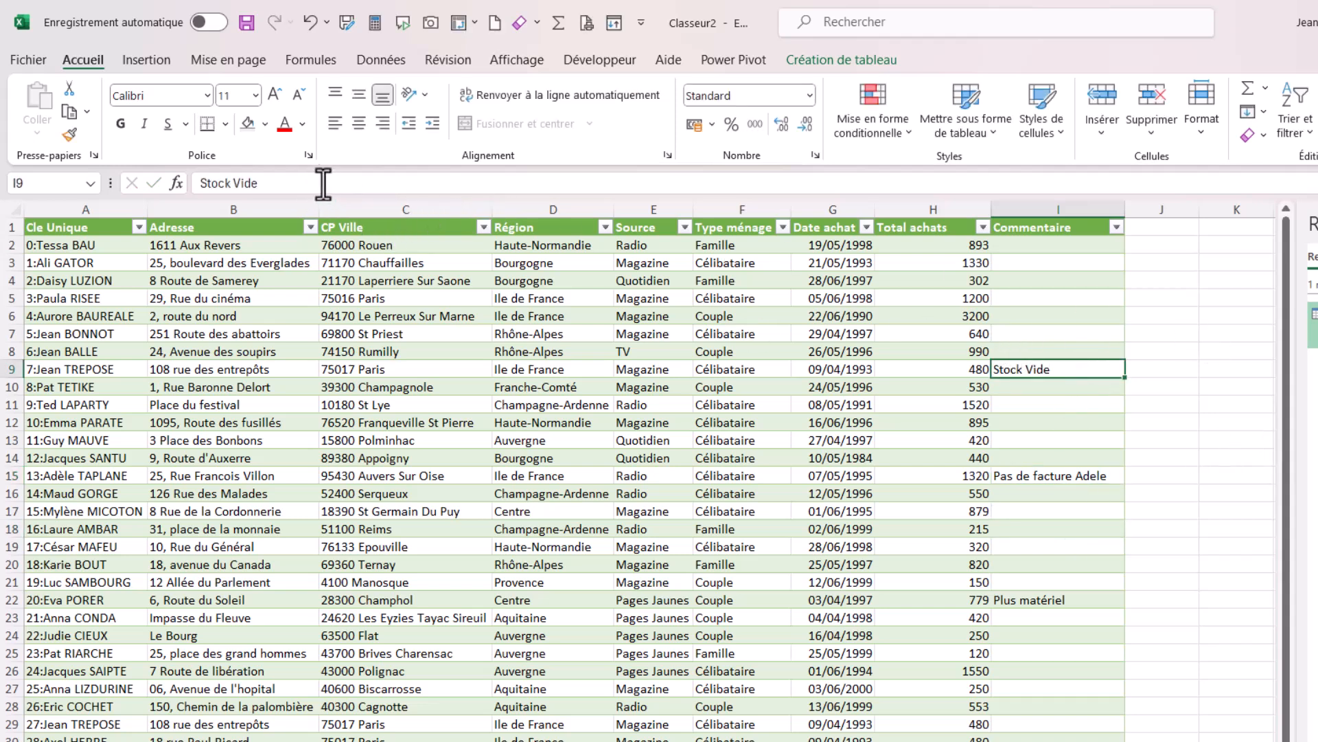
{"action": "left_click", "coordinate": [317, 184]}
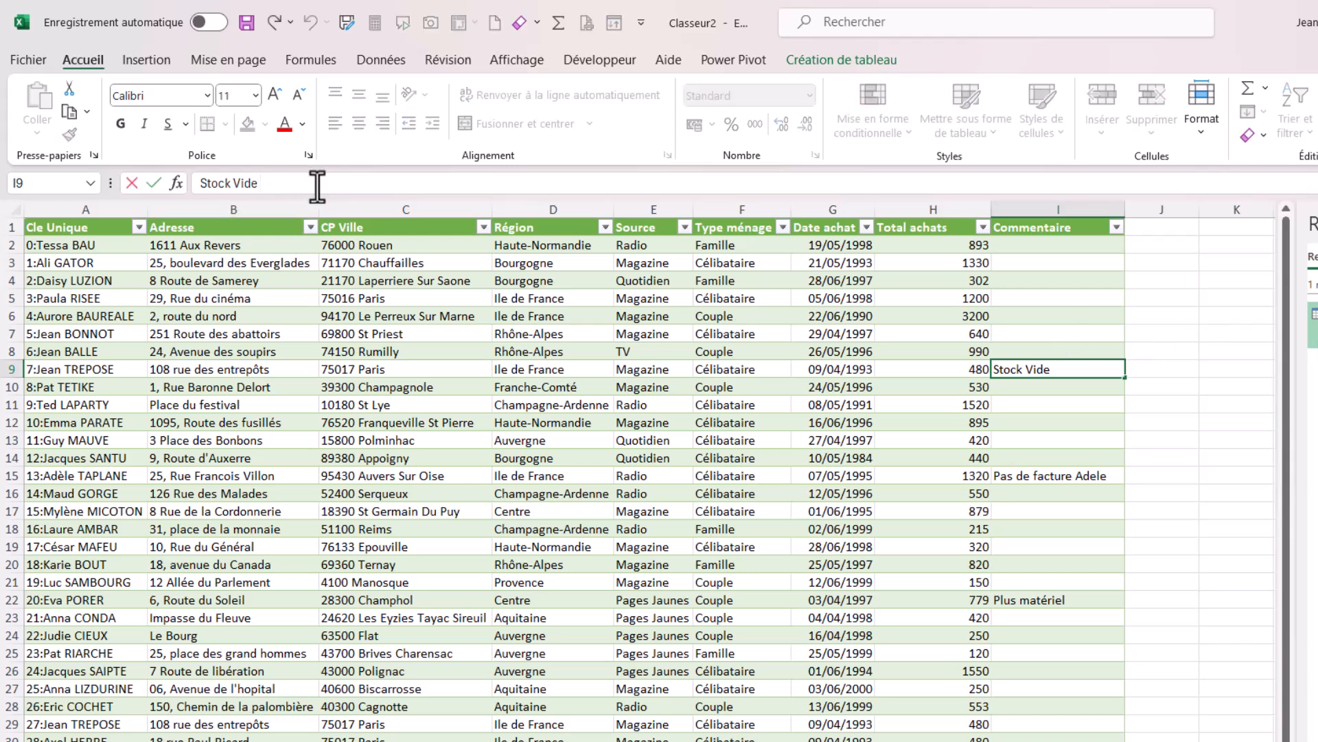
{"action": "type", "text": "Jean Trepose"}
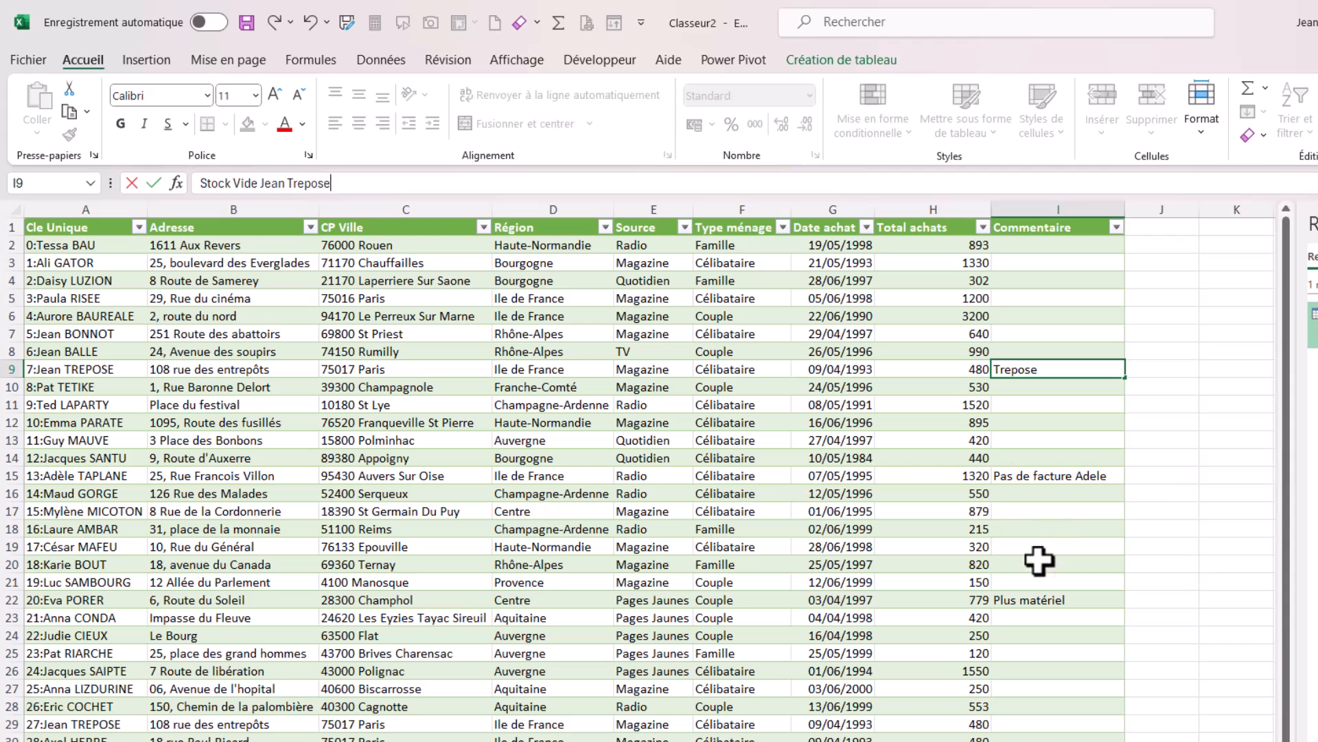
{"action": "left_click", "coordinate": [1043, 600]}
{"action": "left_click", "coordinate": [328, 184]}
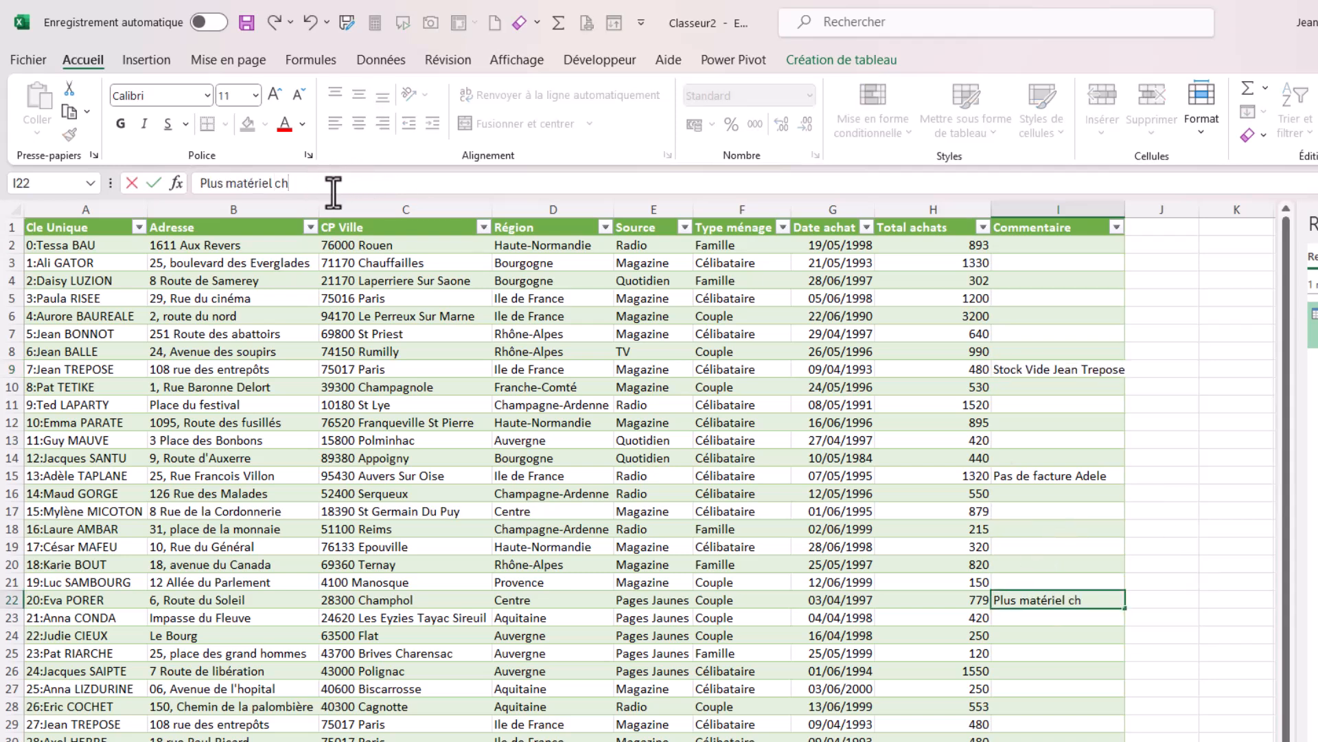
{"action": "type", "text": "chez le Client Porer"}
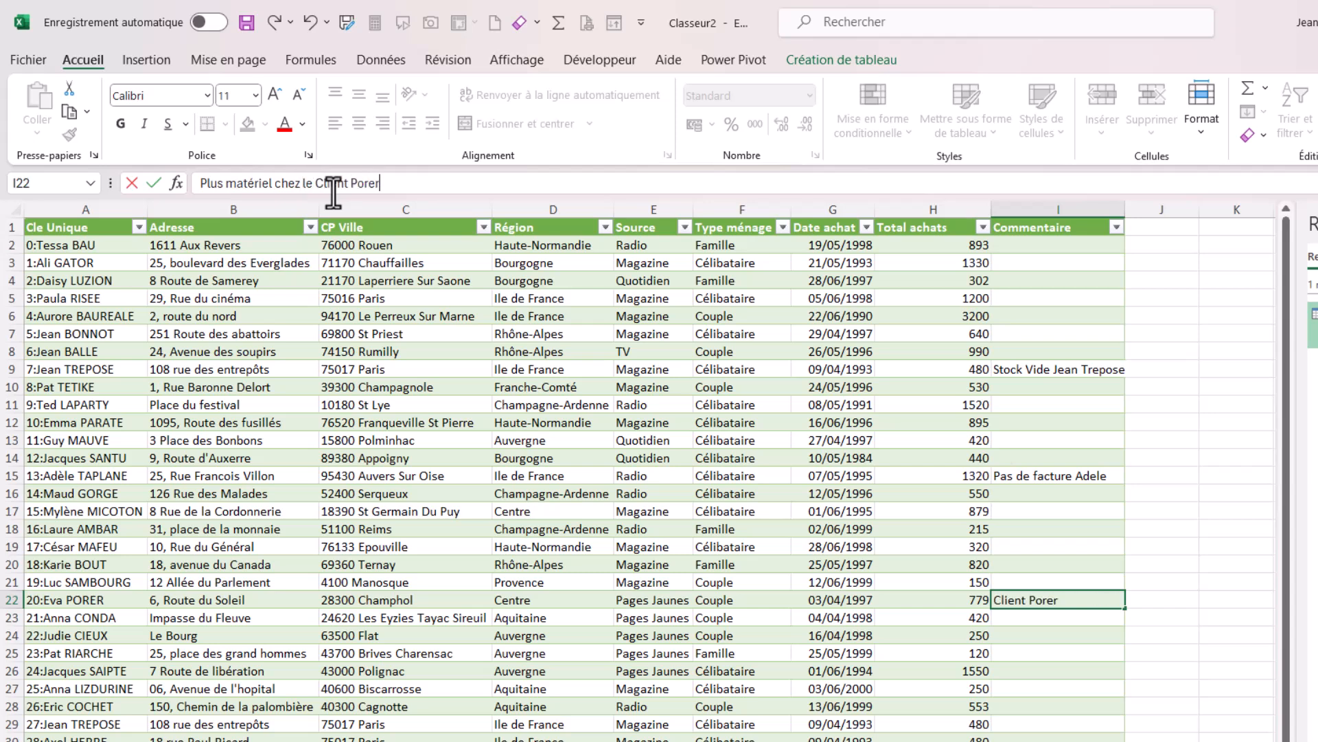
{"action": "left_click", "coordinate": [922, 473]}
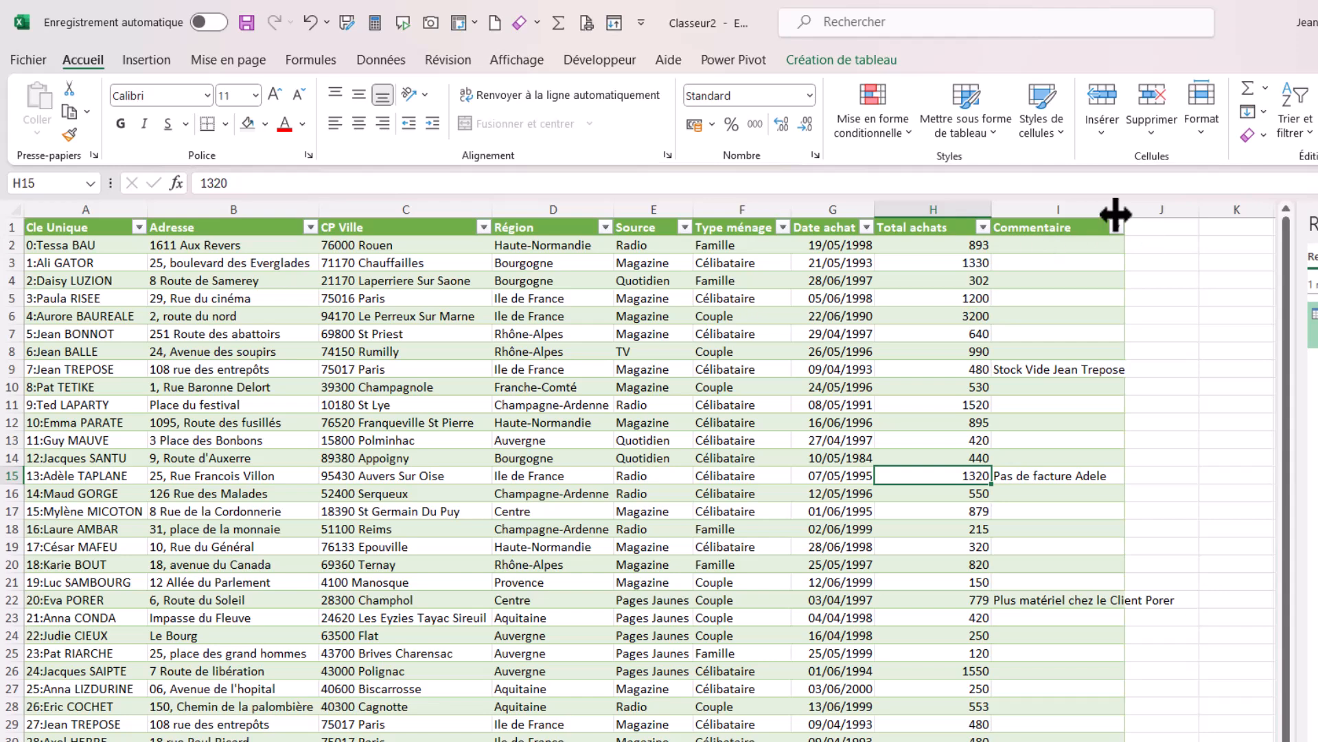
Widen the Commentaire column so that the longest comment fits inside it.
{"action": "left_click_drag", "start_coordinate": [1124, 206], "coordinate": [1181, 208]}
{"action": "left_click", "coordinate": [868, 388]}
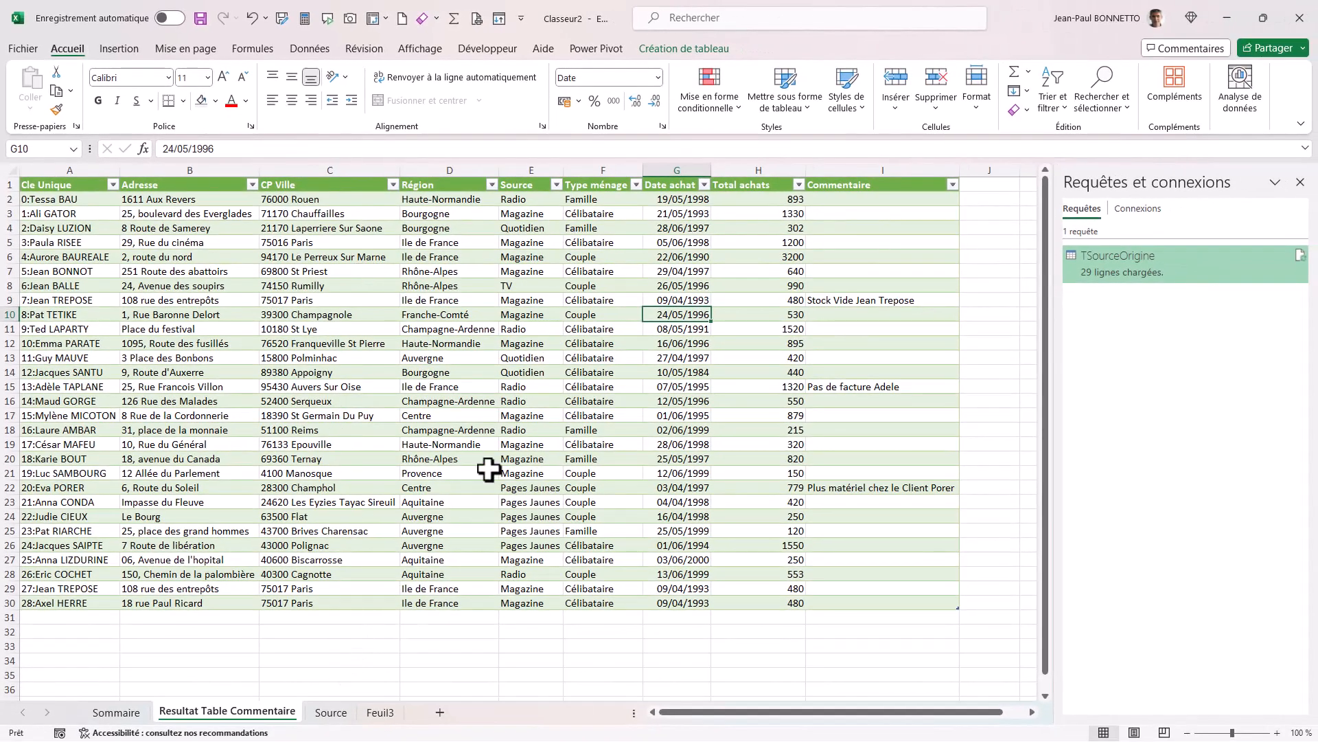
{"action": "left_click", "coordinate": [872, 300]}
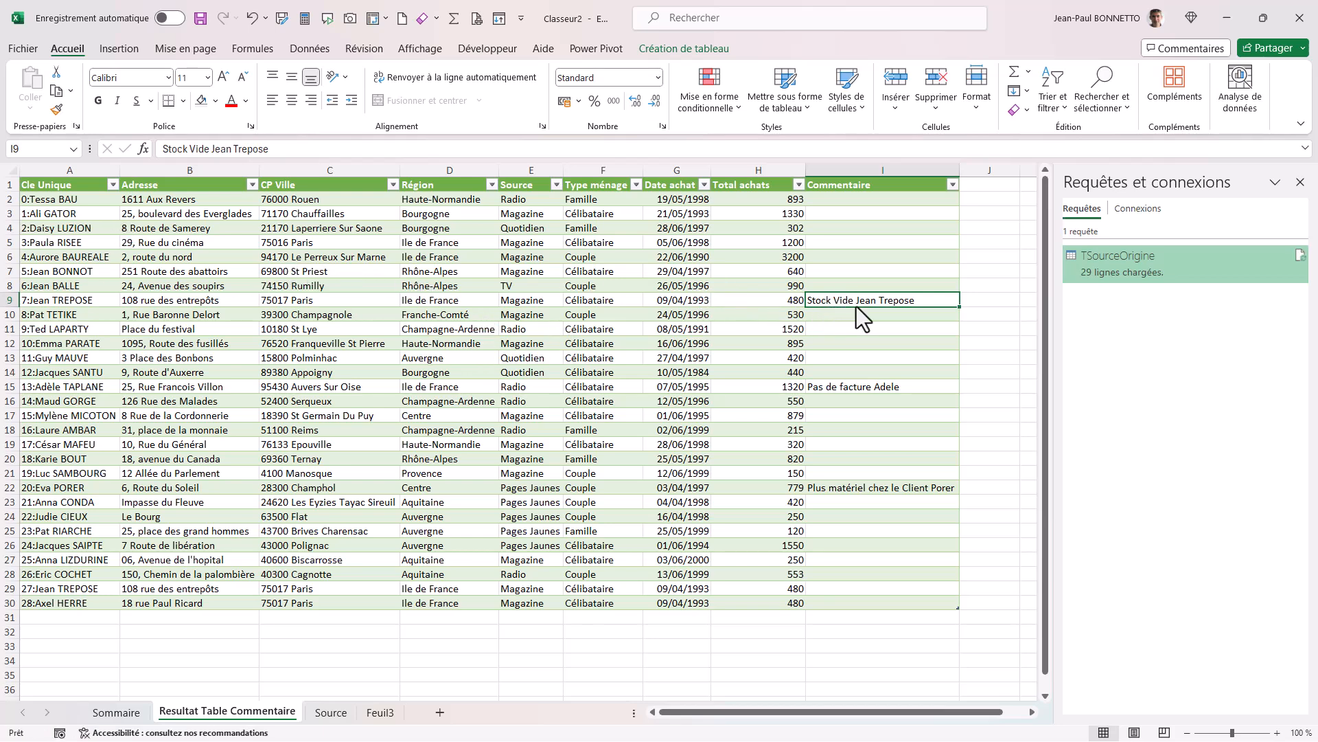
{"action": "left_click_drag", "start_coordinate": [55, 300], "coordinate": [842, 302]}
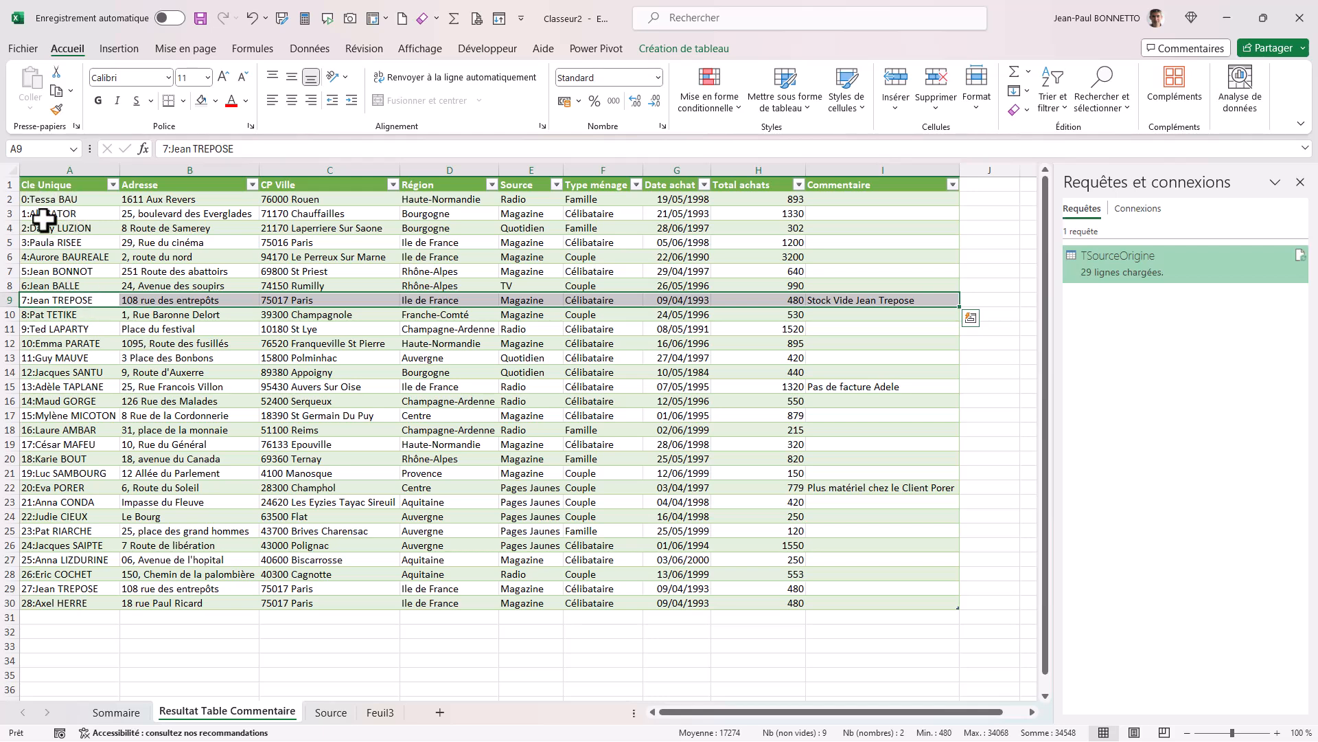
{"action": "left_click", "coordinate": [541, 329]}
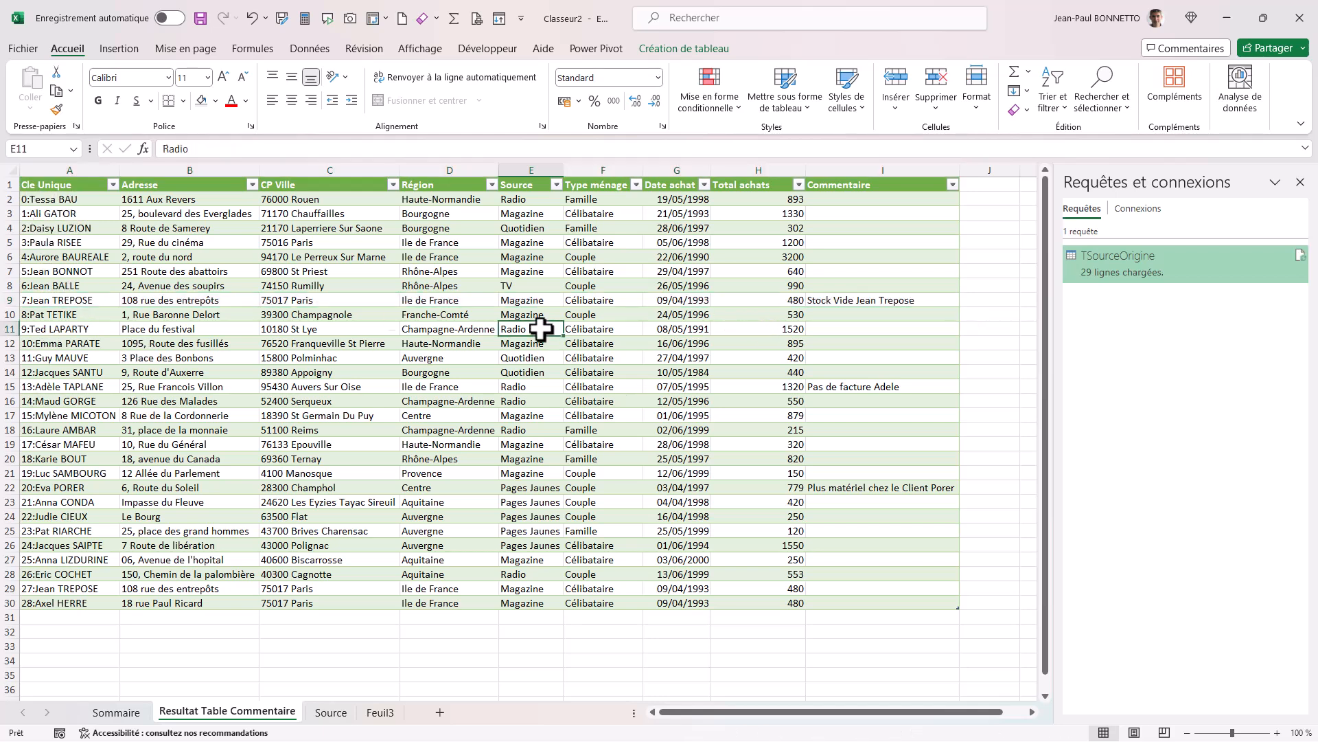
{"action": "left_click", "coordinate": [472, 245]}
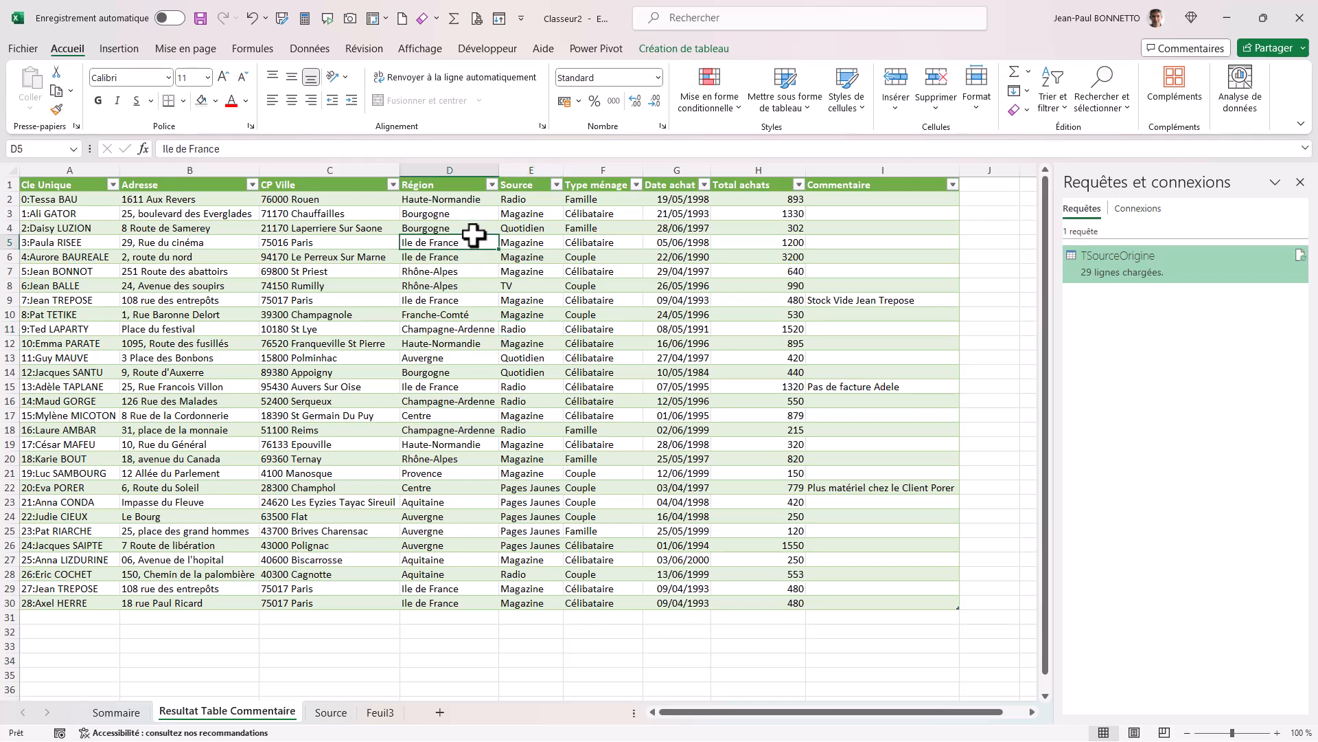
{"action": "left_click", "coordinate": [415, 299]}
Create a new Power Query query from the results table with the comments.
{"action": "left_click", "coordinate": [474, 270]}
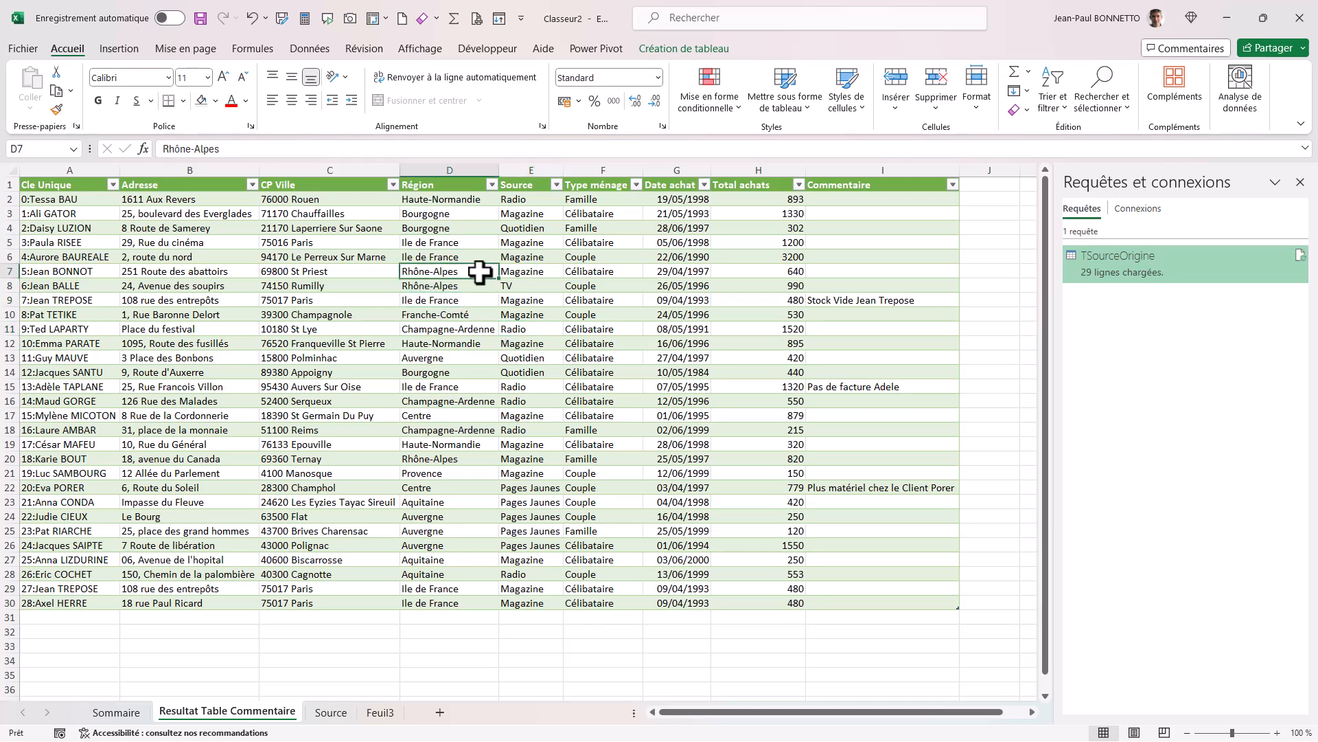
{"action": "left_click", "coordinate": [309, 48]}
{"action": "left_click", "coordinate": [121, 110]}
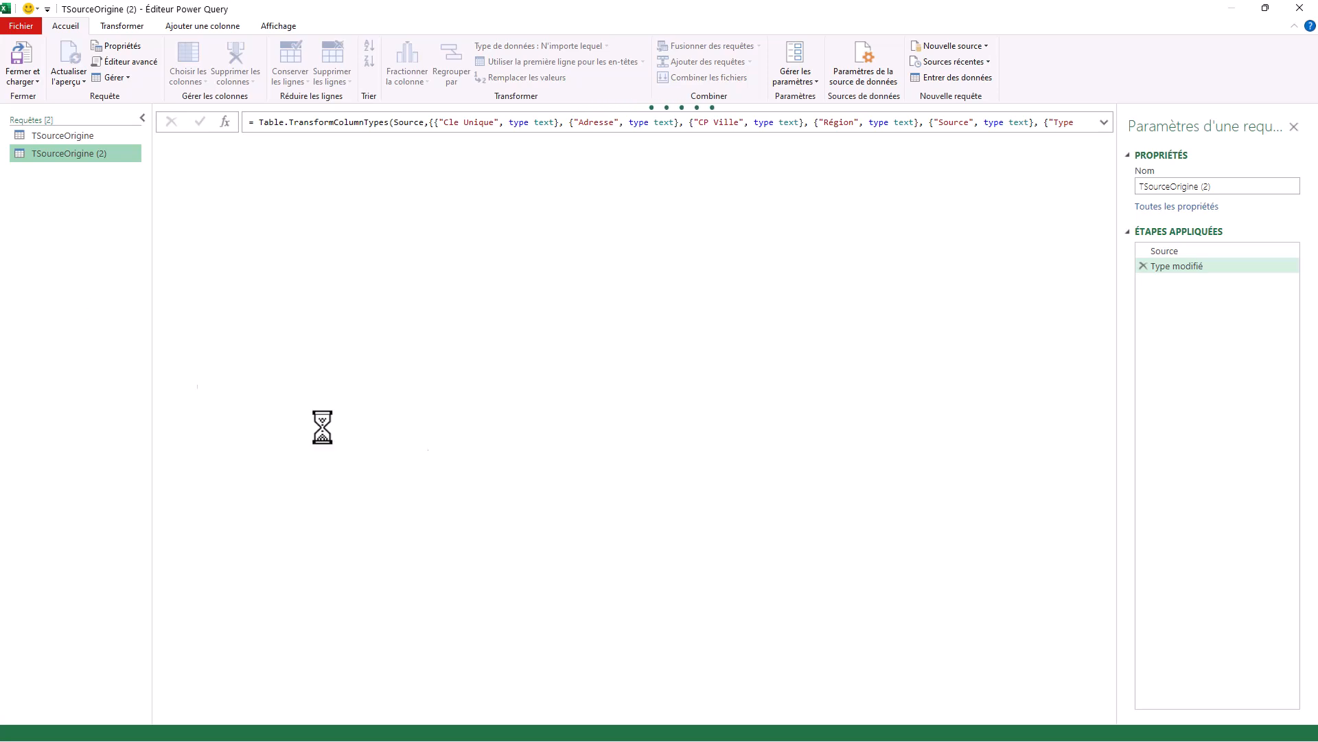
Rename the new query as "TSourceOrigineCommentaire".
{"action": "double_click", "coordinate": [1206, 186]}
{"action": "key", "text": "BackSpace"}
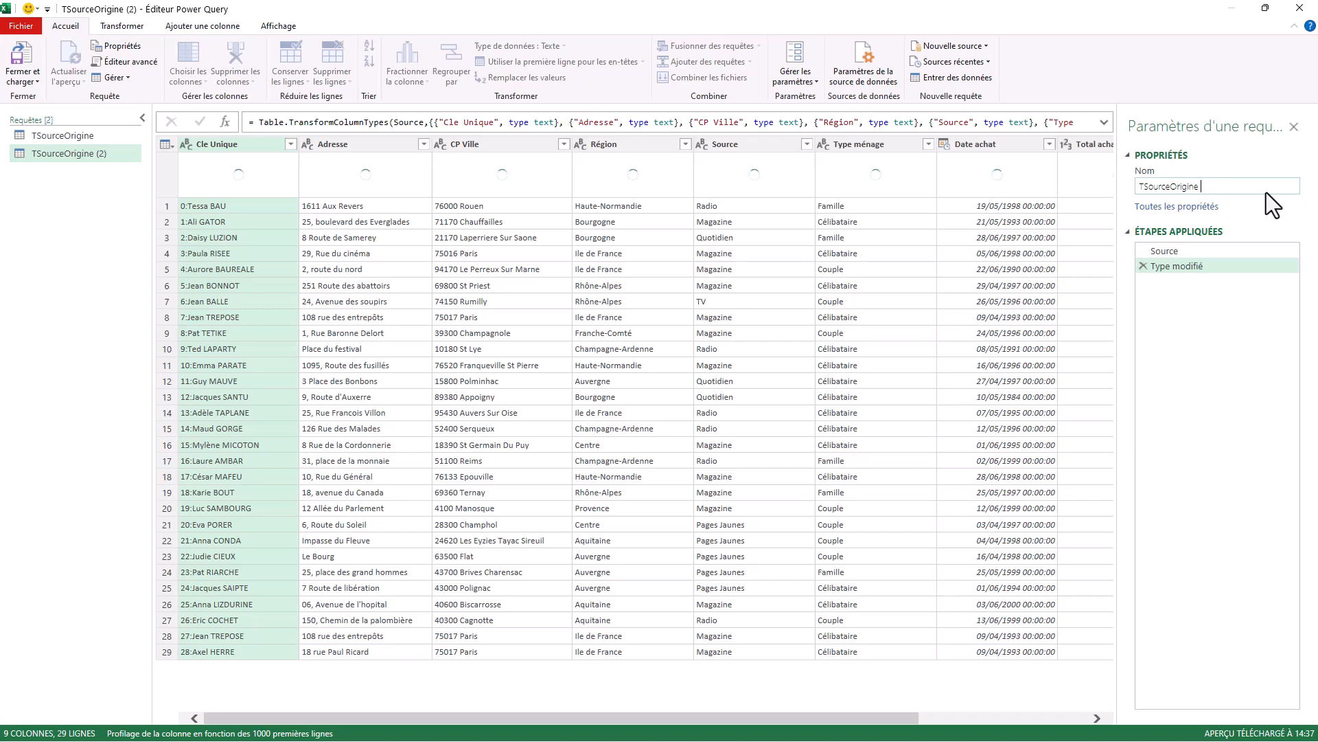
{"action": "type", "text": "Commentaire"}
{"action": "key", "text": "Return"}
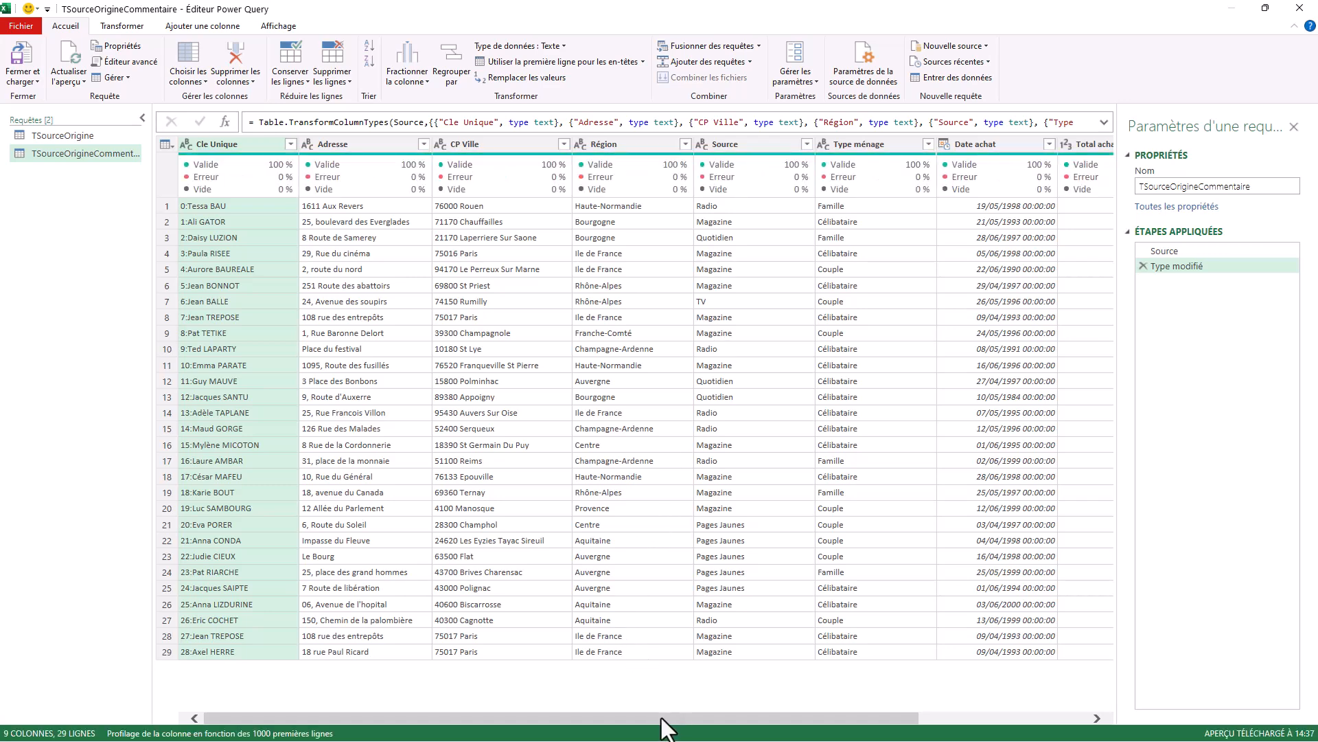
Merge TSourceOrigineCommentaire into the TSourceOrigine query, matching on Cle Unique in both tables with a left outer join.
{"action": "left_click_drag", "start_coordinate": [663, 717], "coordinate": [938, 736]}
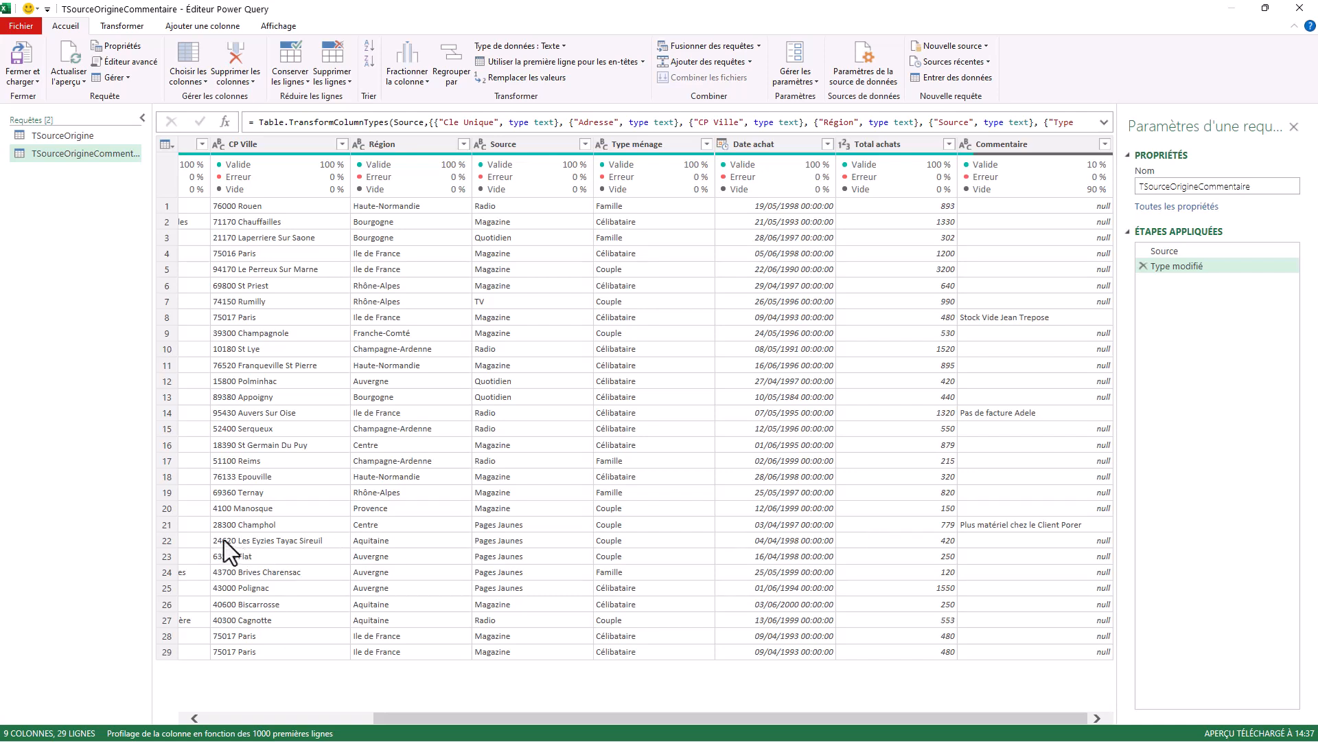
{"action": "left_click_drag", "start_coordinate": [711, 716], "coordinate": [859, 729]}
{"action": "left_click", "coordinate": [66, 135]}
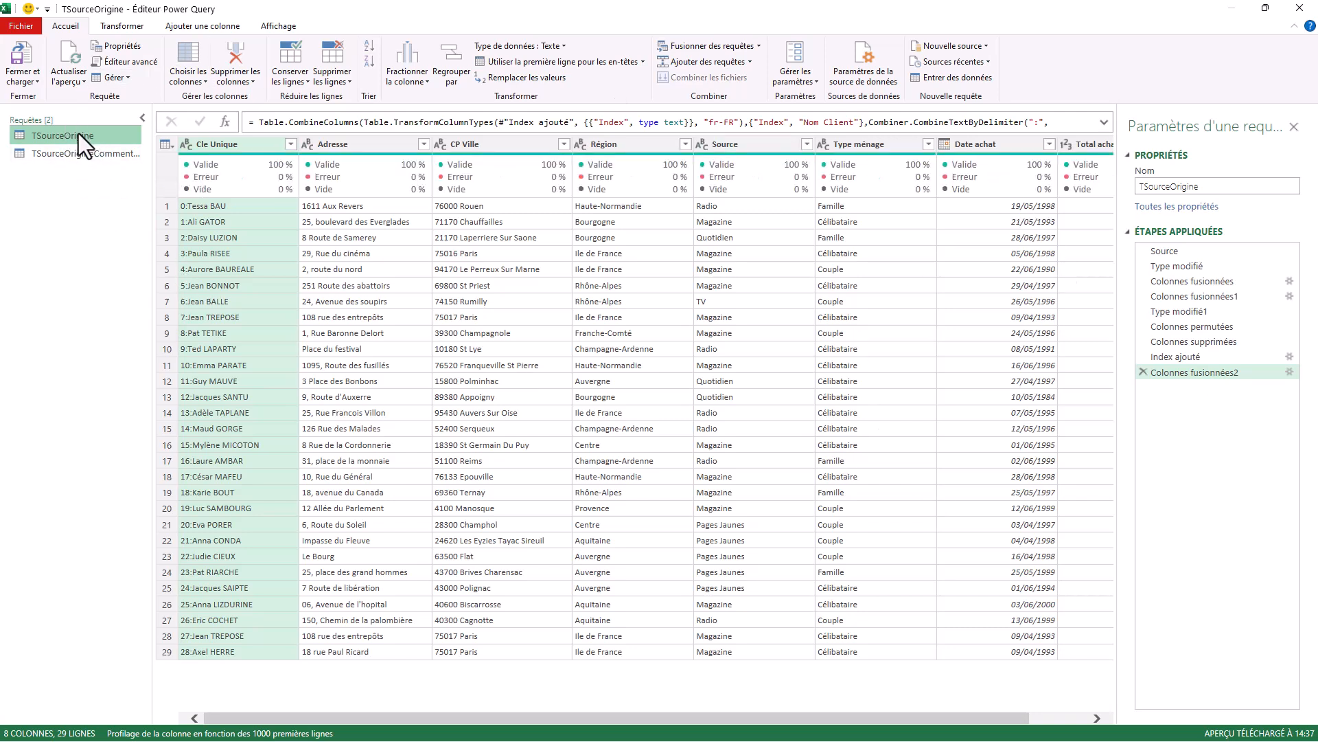
{"action": "left_click", "coordinate": [759, 46]}
{"action": "left_click", "coordinate": [735, 64]}
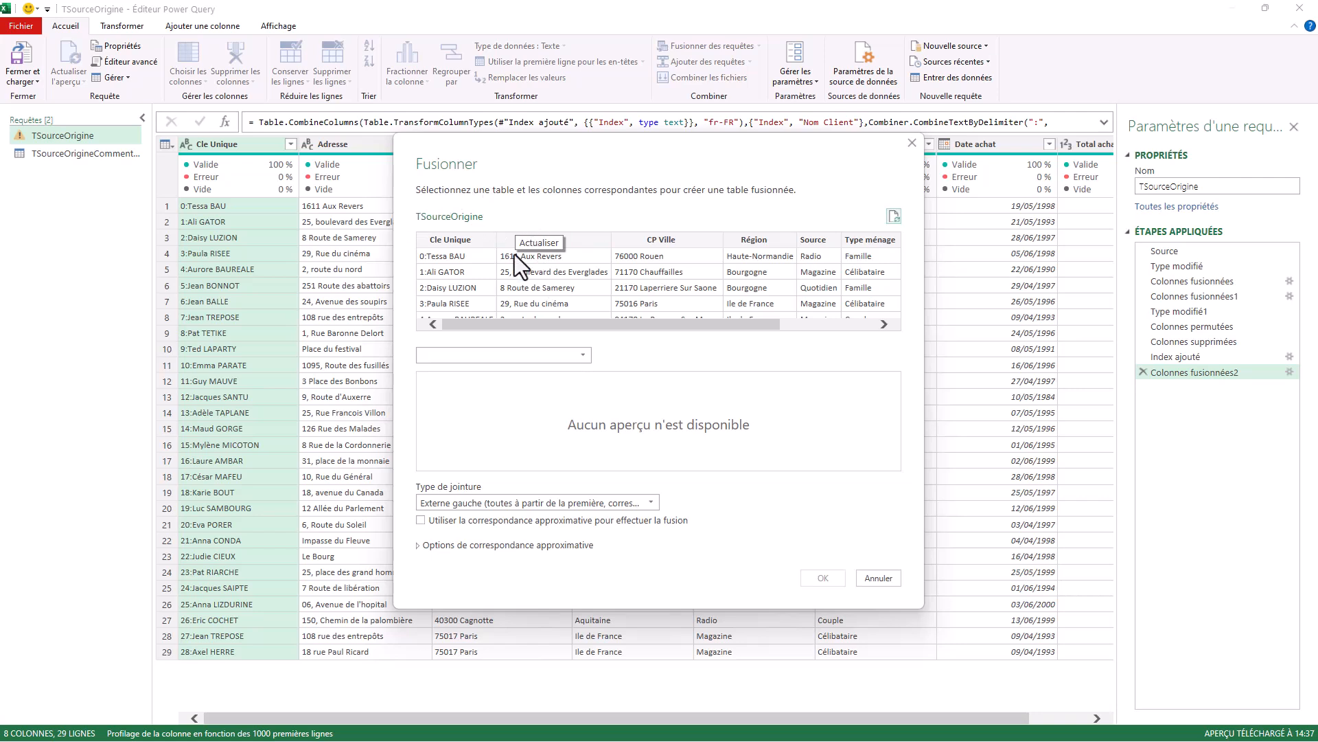
{"action": "left_click", "coordinate": [581, 353]}
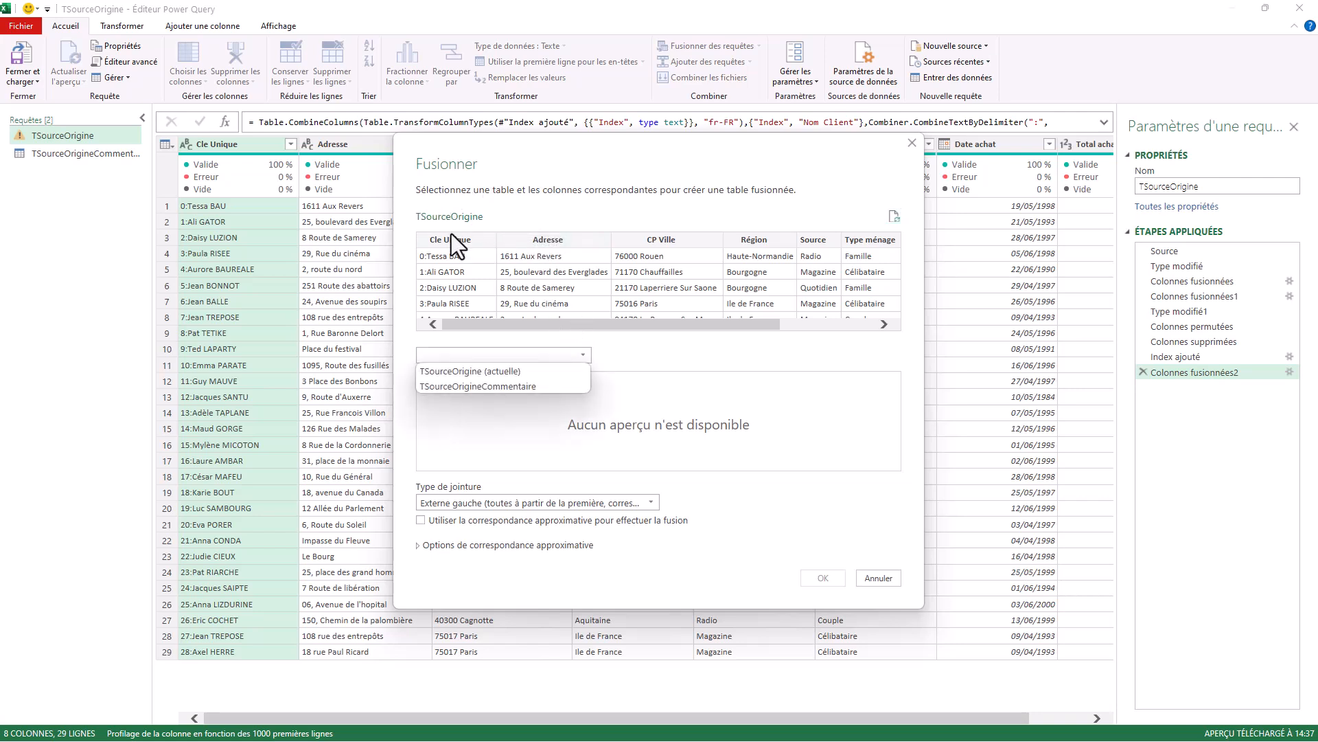
{"action": "left_click", "coordinate": [484, 388]}
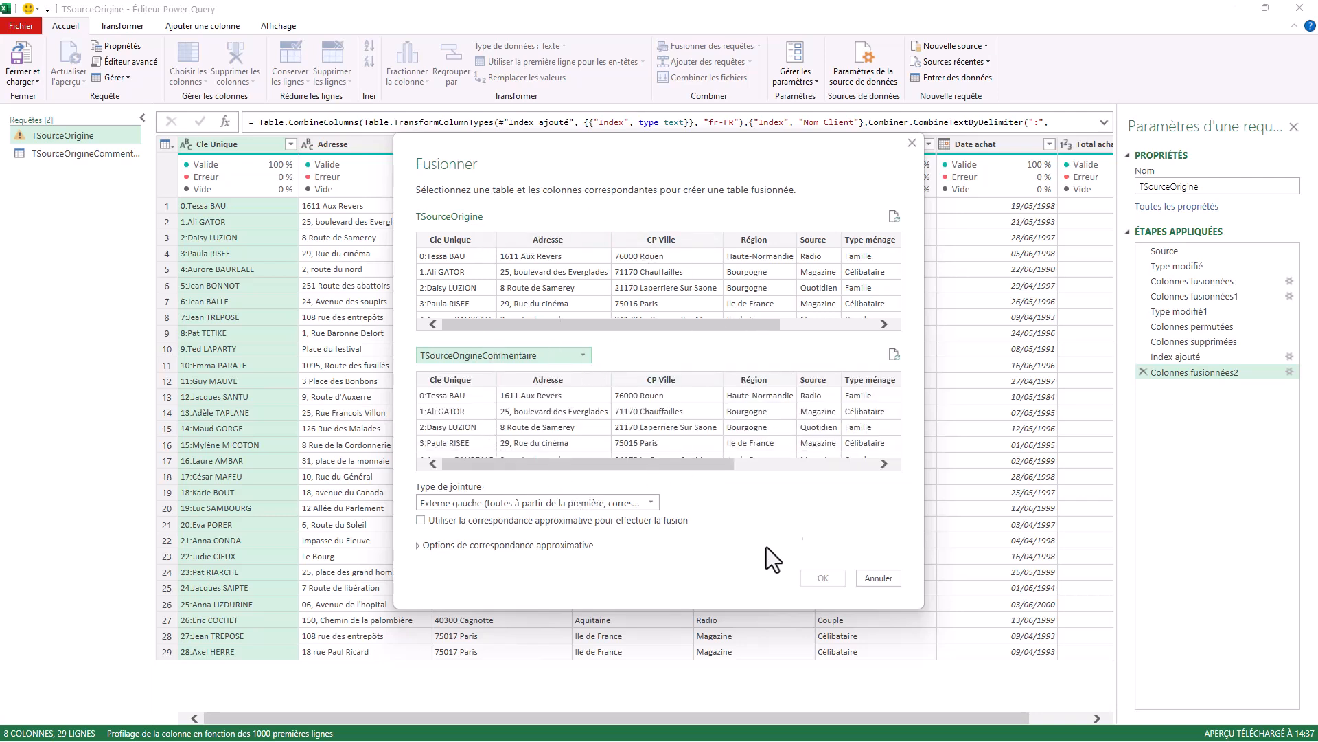
{"action": "left_click", "coordinate": [447, 239]}
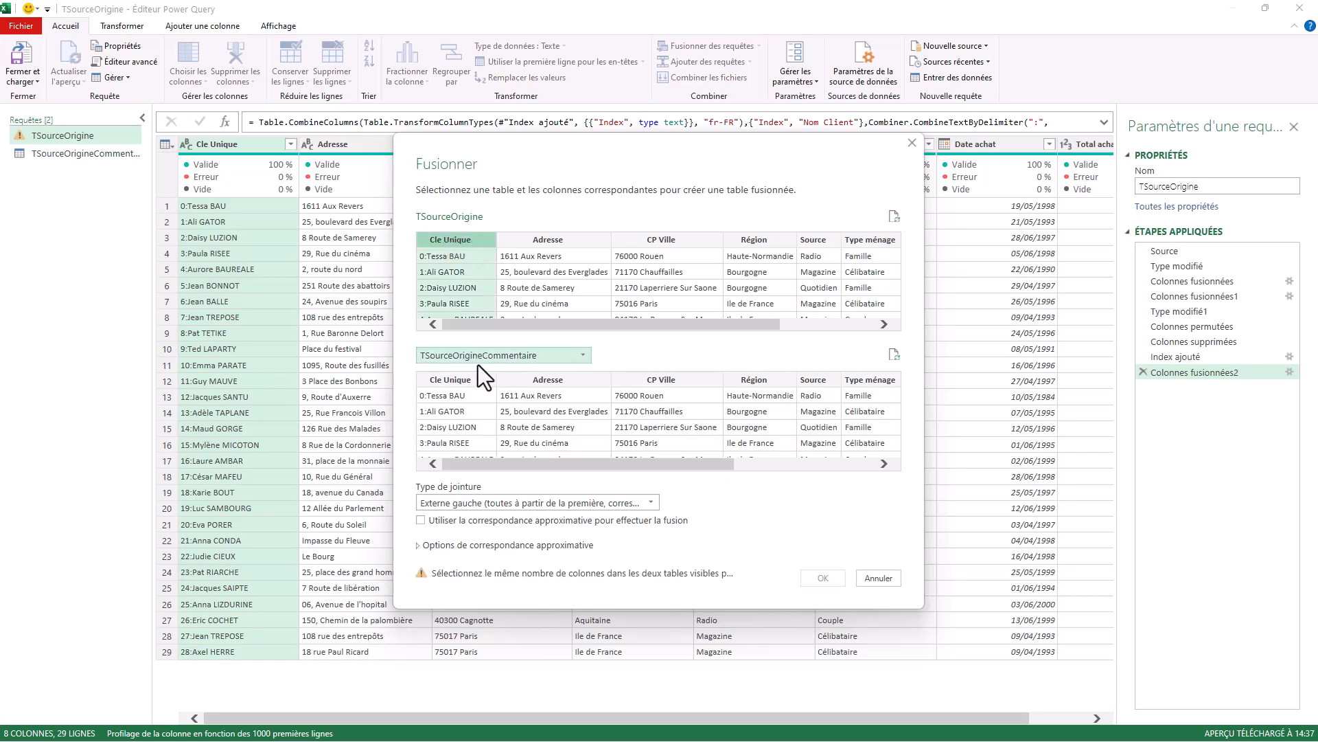
{"action": "left_click", "coordinate": [454, 379]}
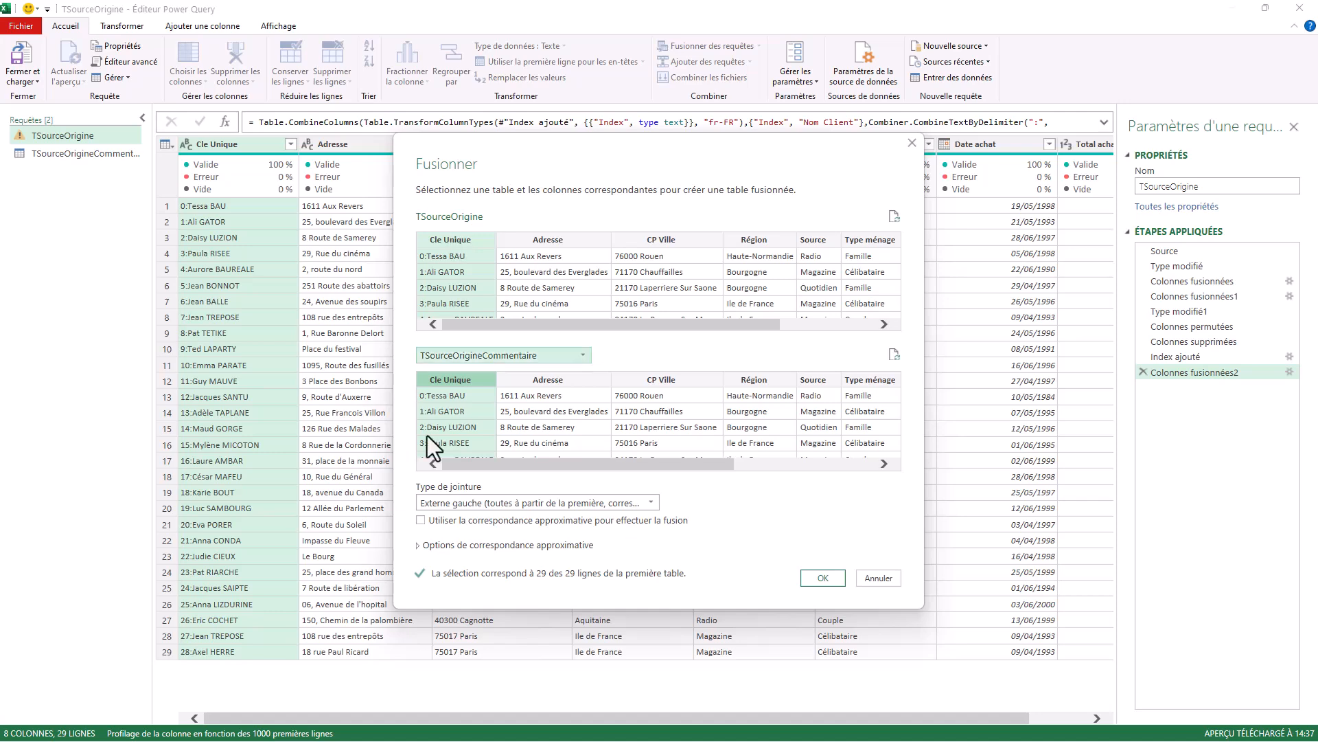
{"action": "left_click", "coordinate": [823, 579]}
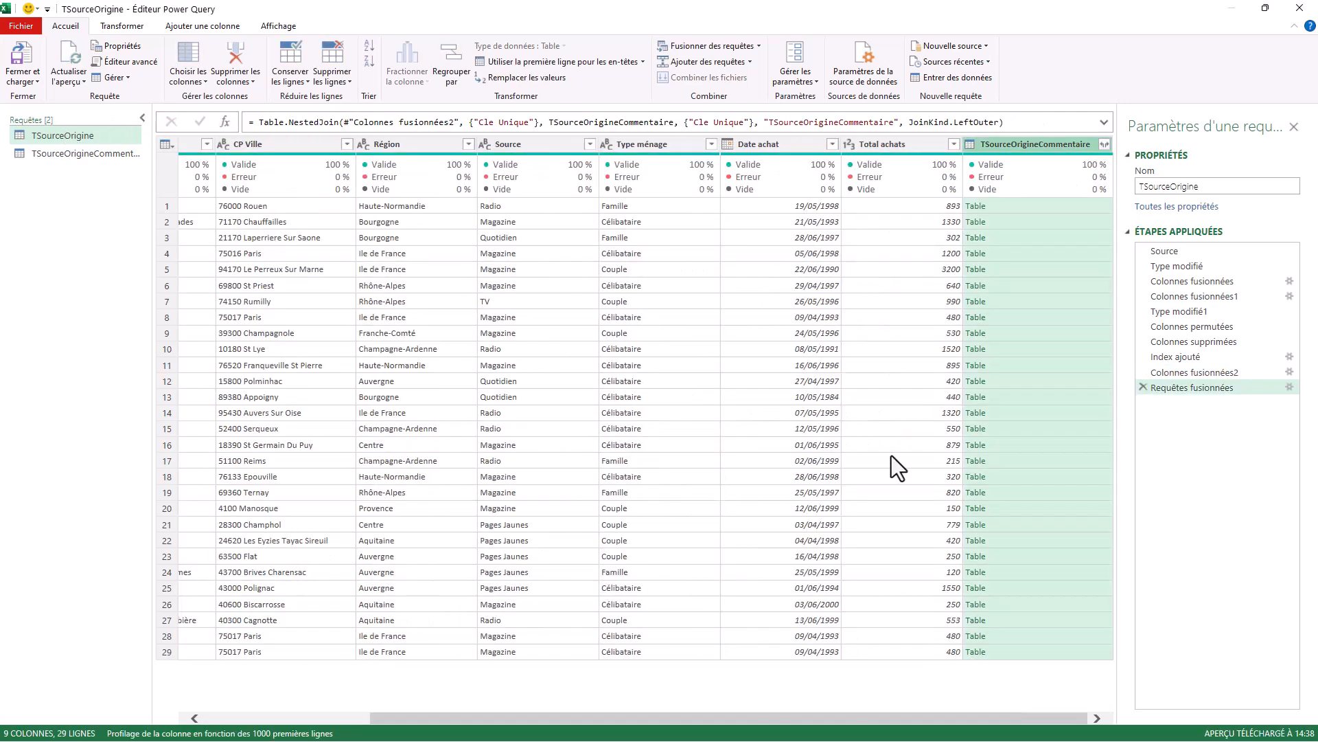
Preview the nested tables in several rows of the merged TSourceOrigineCommentaire column.
{"action": "left_click", "coordinate": [1056, 221]}
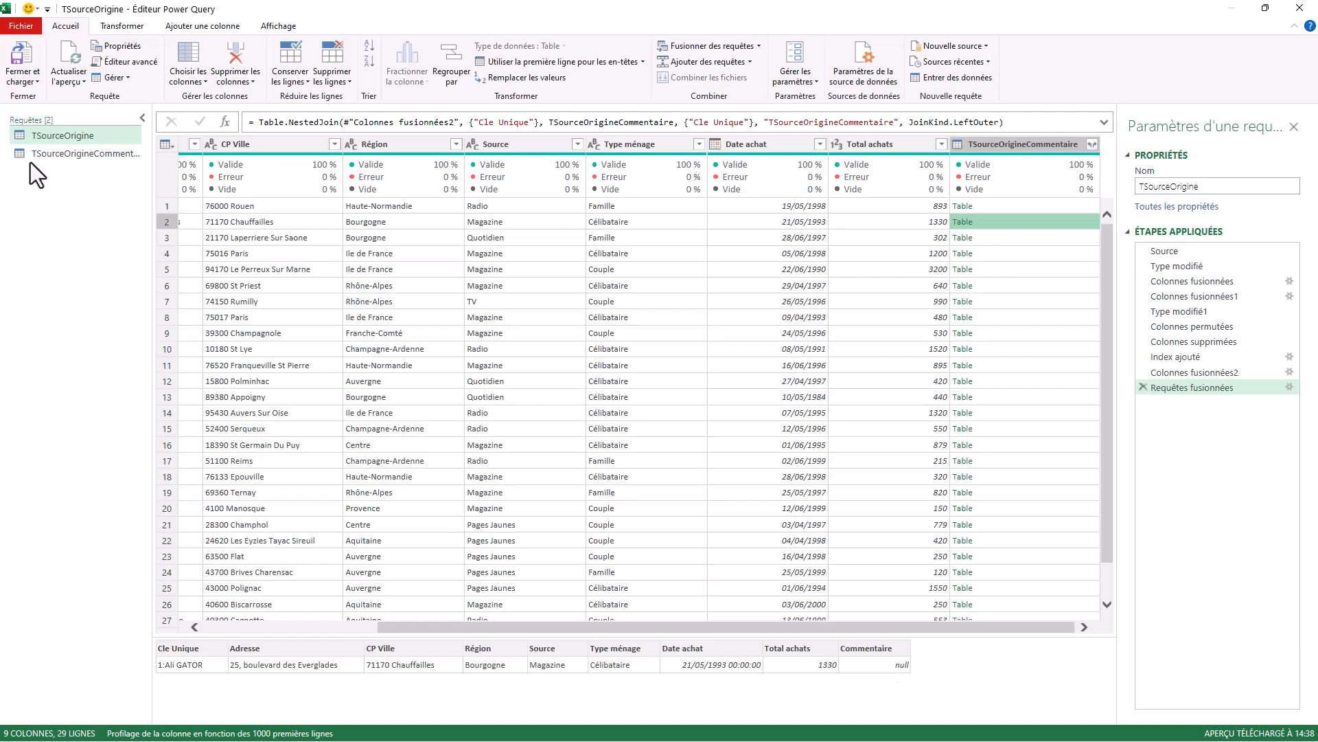
{"action": "left_click", "coordinate": [1049, 269]}
{"action": "left_click", "coordinate": [1053, 286]}
{"action": "left_click", "coordinate": [1068, 332]}
{"action": "left_click", "coordinate": [1081, 369]}
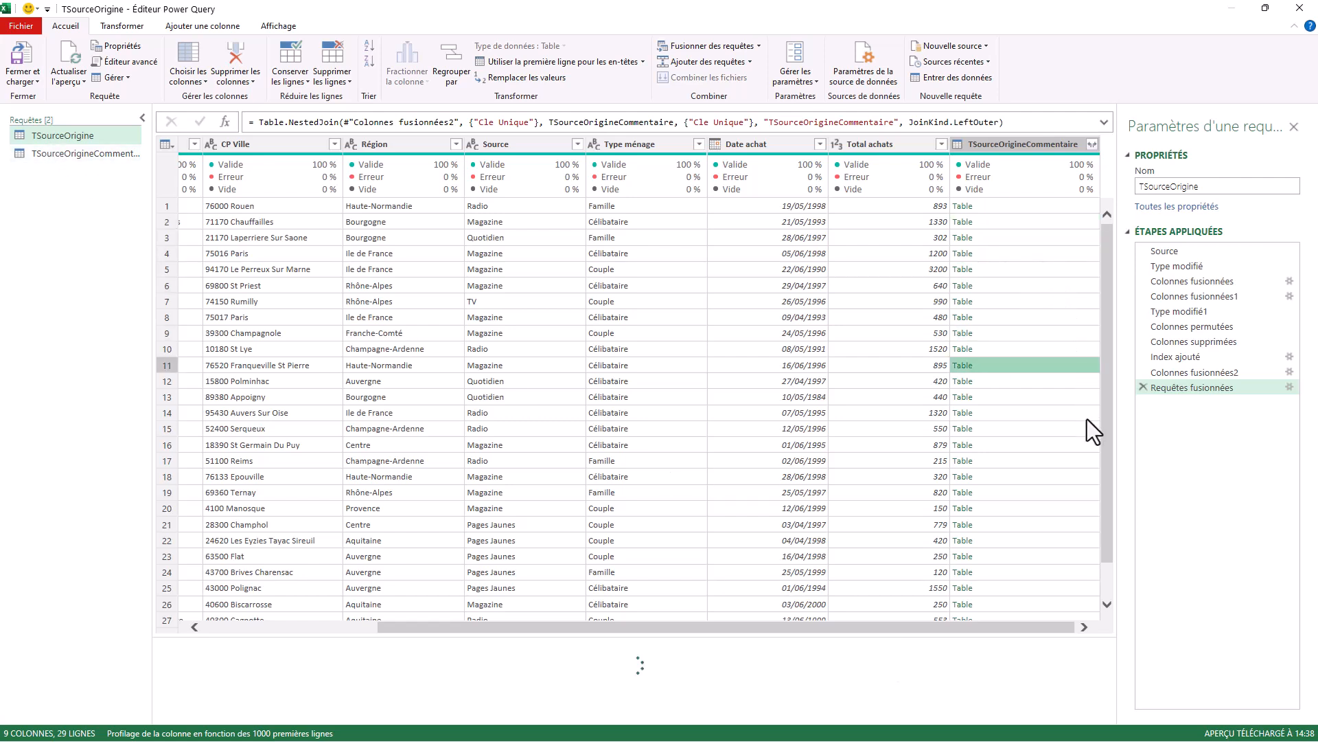
{"action": "left_click", "coordinate": [1077, 350]}
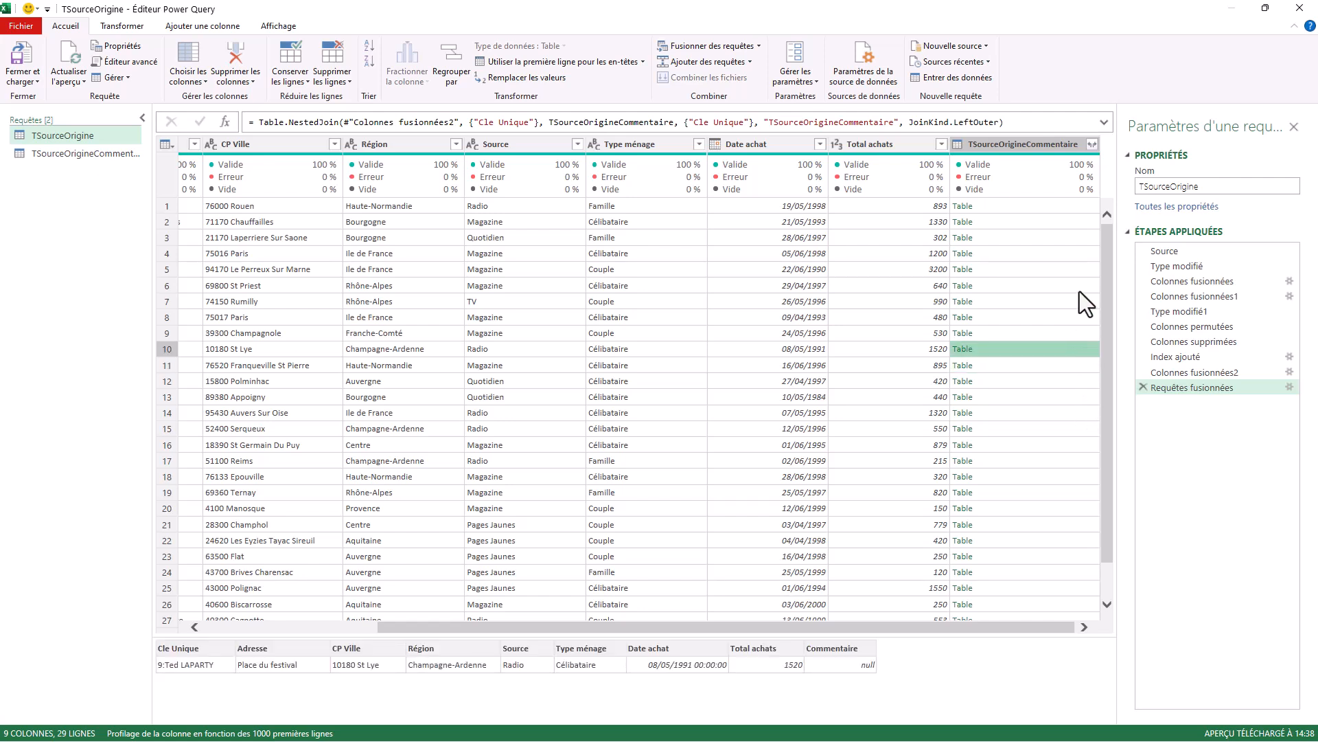
Expand the merged TSourceOrigineCommentaire column to only its Commentaire field, without the original column name as prefix.
{"action": "left_click_drag", "start_coordinate": [1115, 494], "coordinate": [1114, 494]}
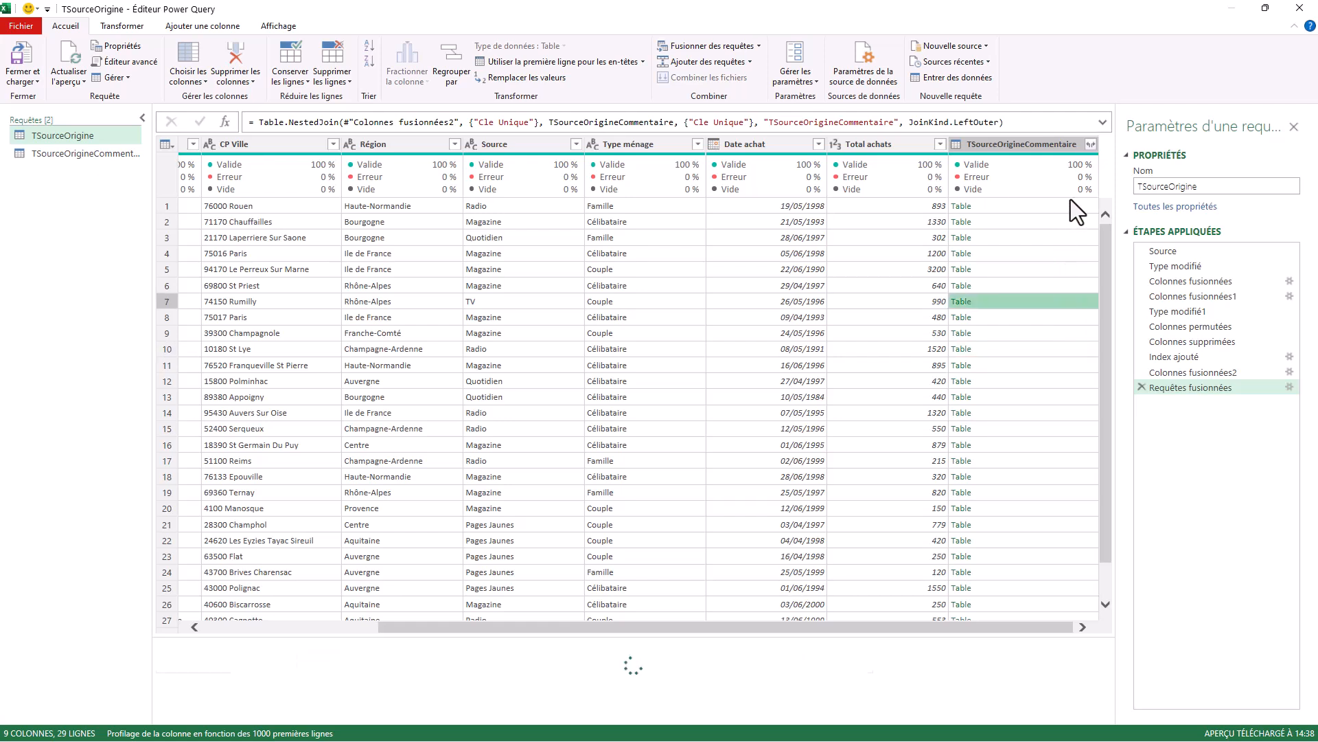
{"action": "left_click", "coordinate": [1089, 143]}
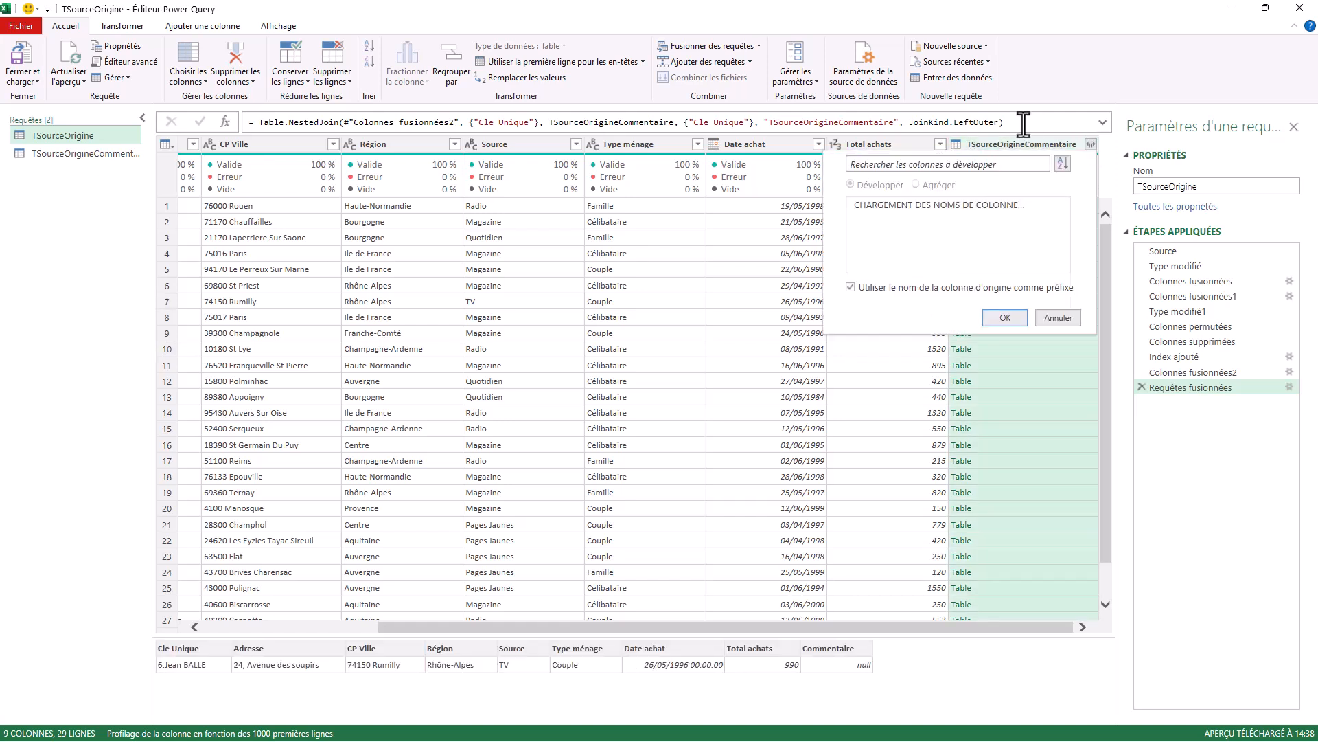
{"action": "left_click", "coordinate": [860, 205]}
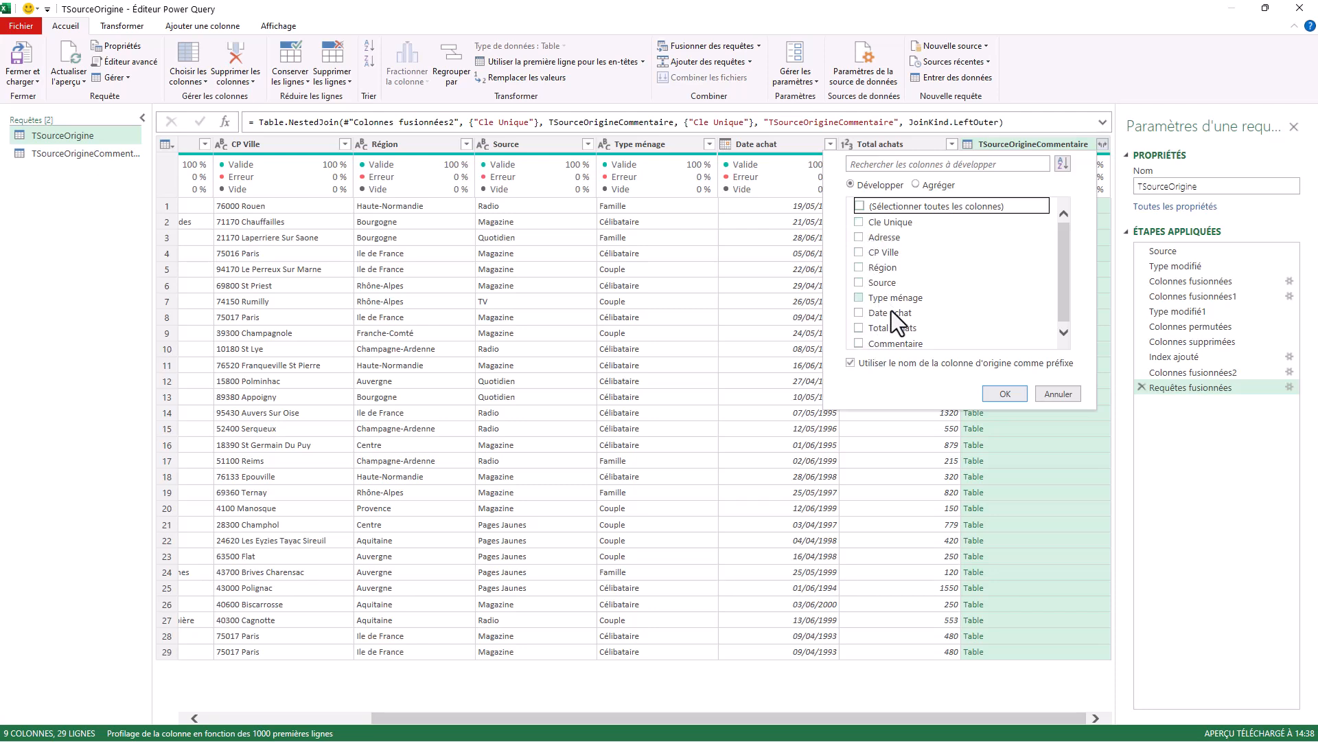
{"action": "left_click", "coordinate": [860, 344]}
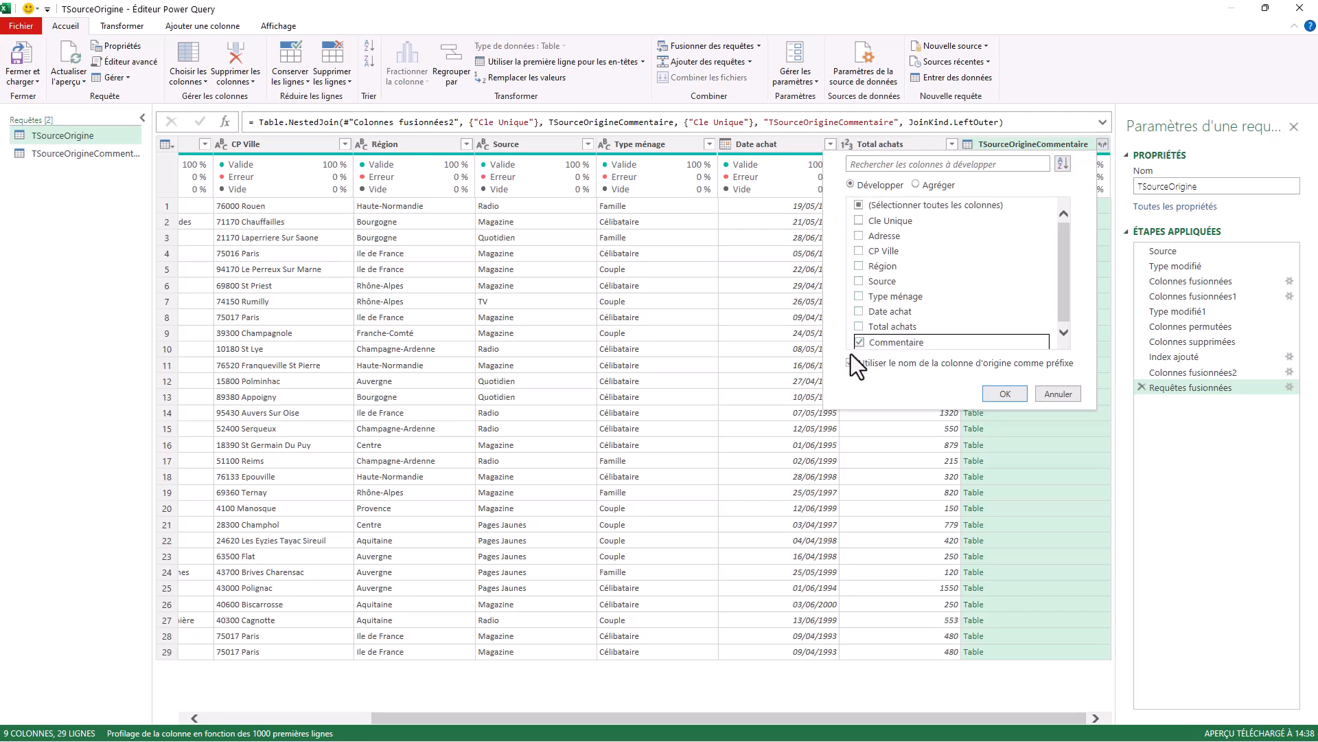
{"action": "left_click", "coordinate": [866, 364]}
{"action": "left_click", "coordinate": [1007, 397]}
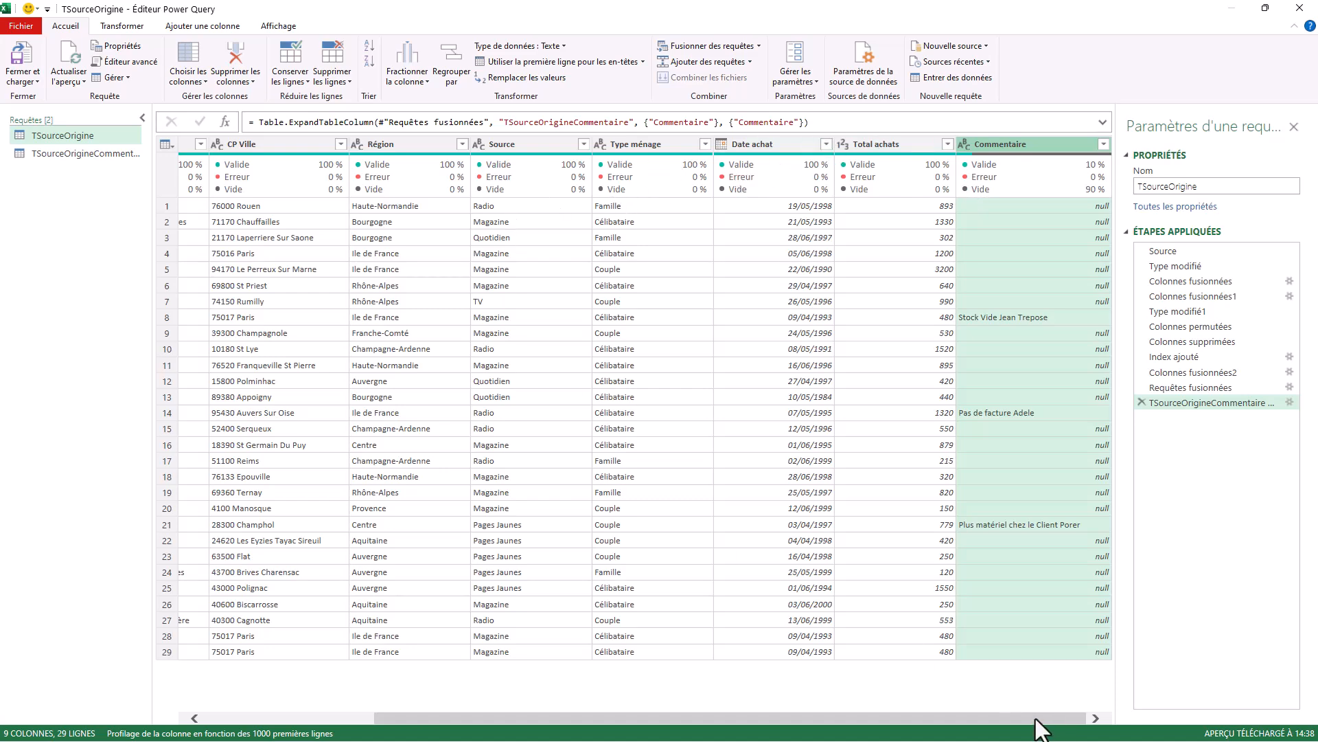
{"action": "left_click_drag", "start_coordinate": [926, 729], "coordinate": [583, 729]}
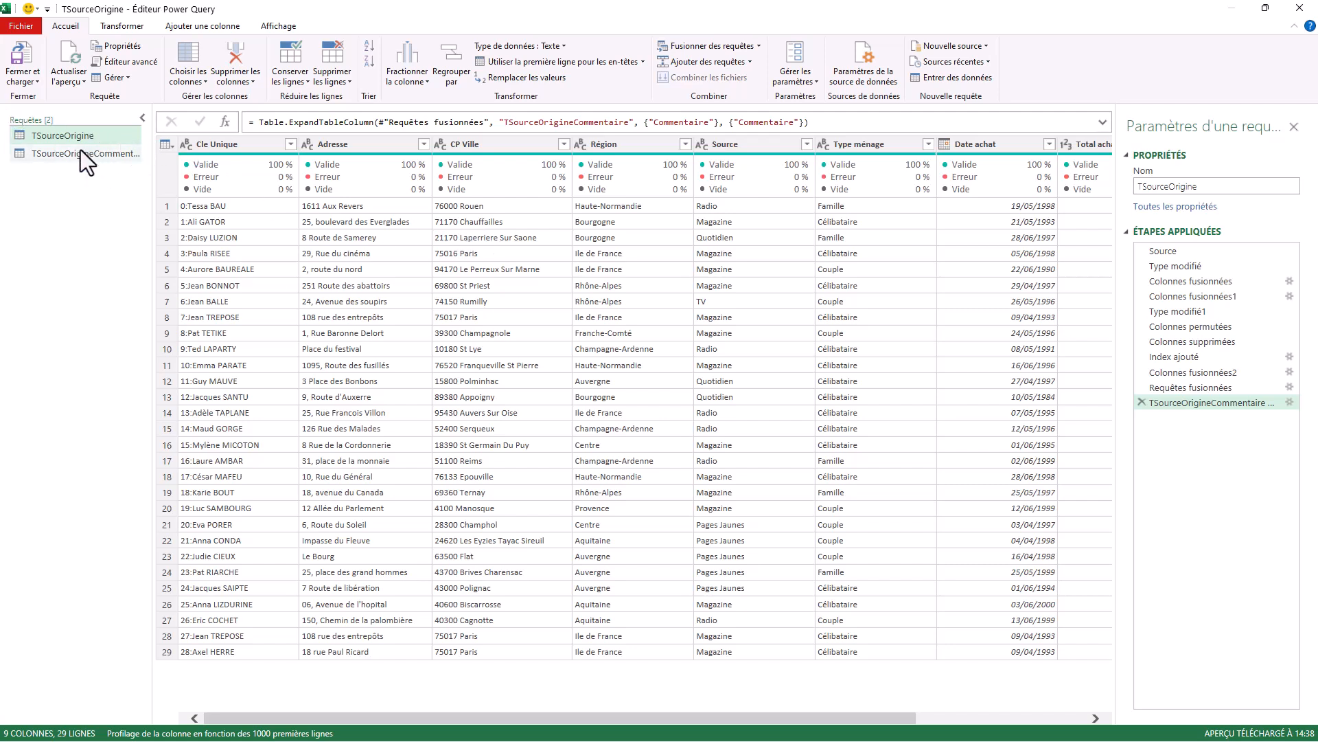
Close Power Query and load TSourceOrigineCommentaire as a connection only.
{"action": "left_click", "coordinate": [25, 76]}
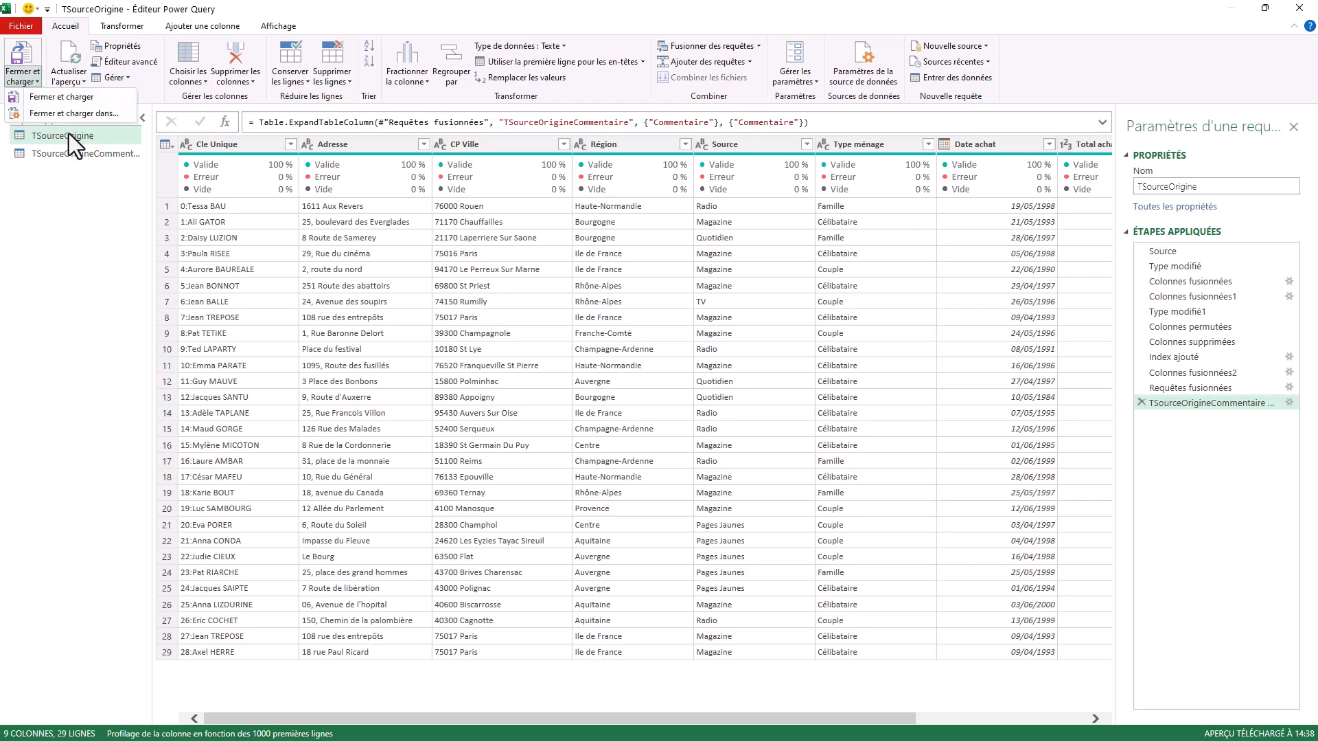
{"action": "left_click", "coordinate": [61, 103]}
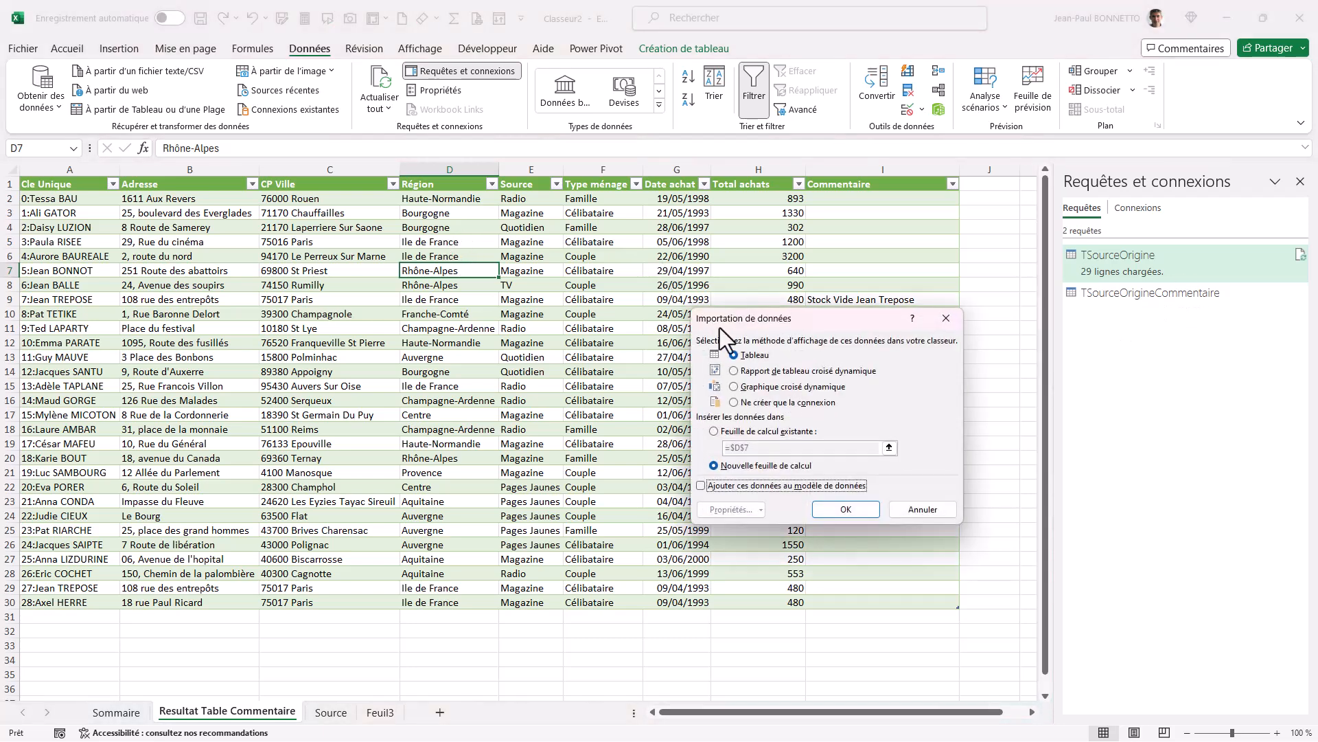
{"action": "left_click", "coordinate": [735, 403]}
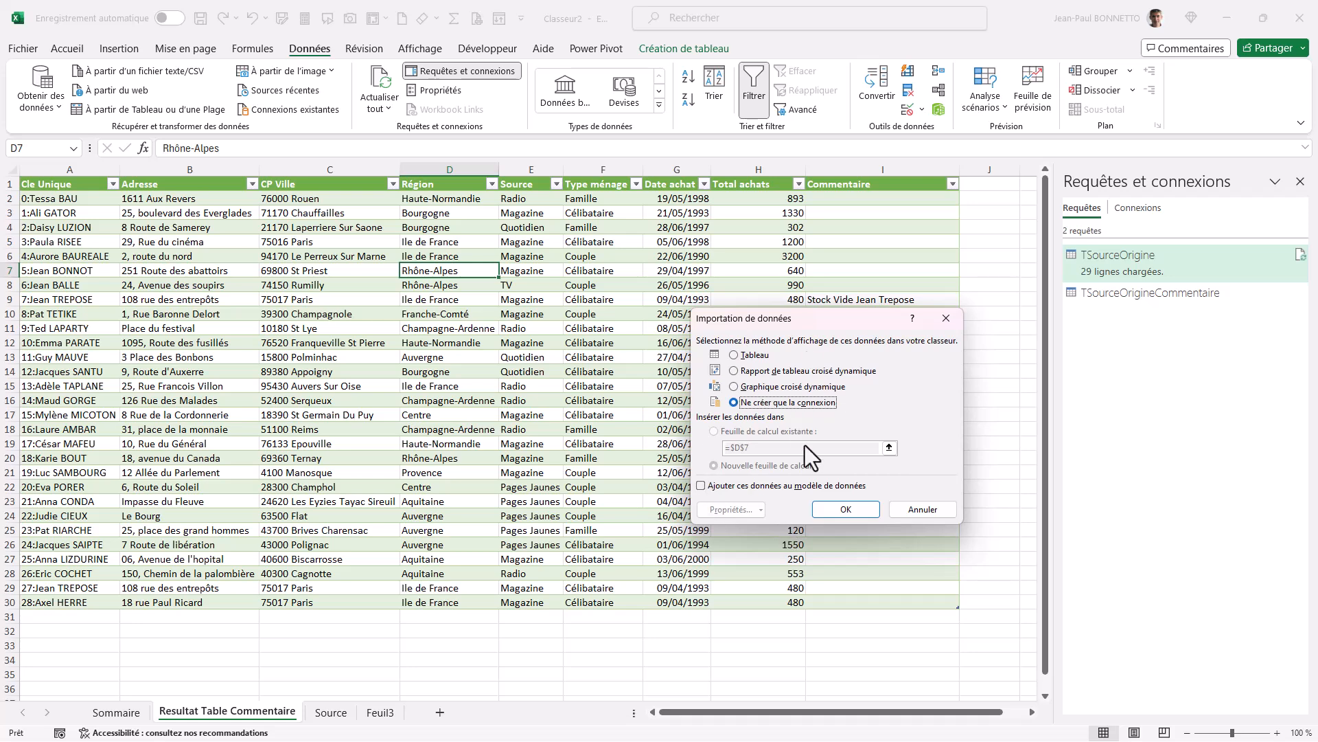
{"action": "left_click", "coordinate": [846, 509]}
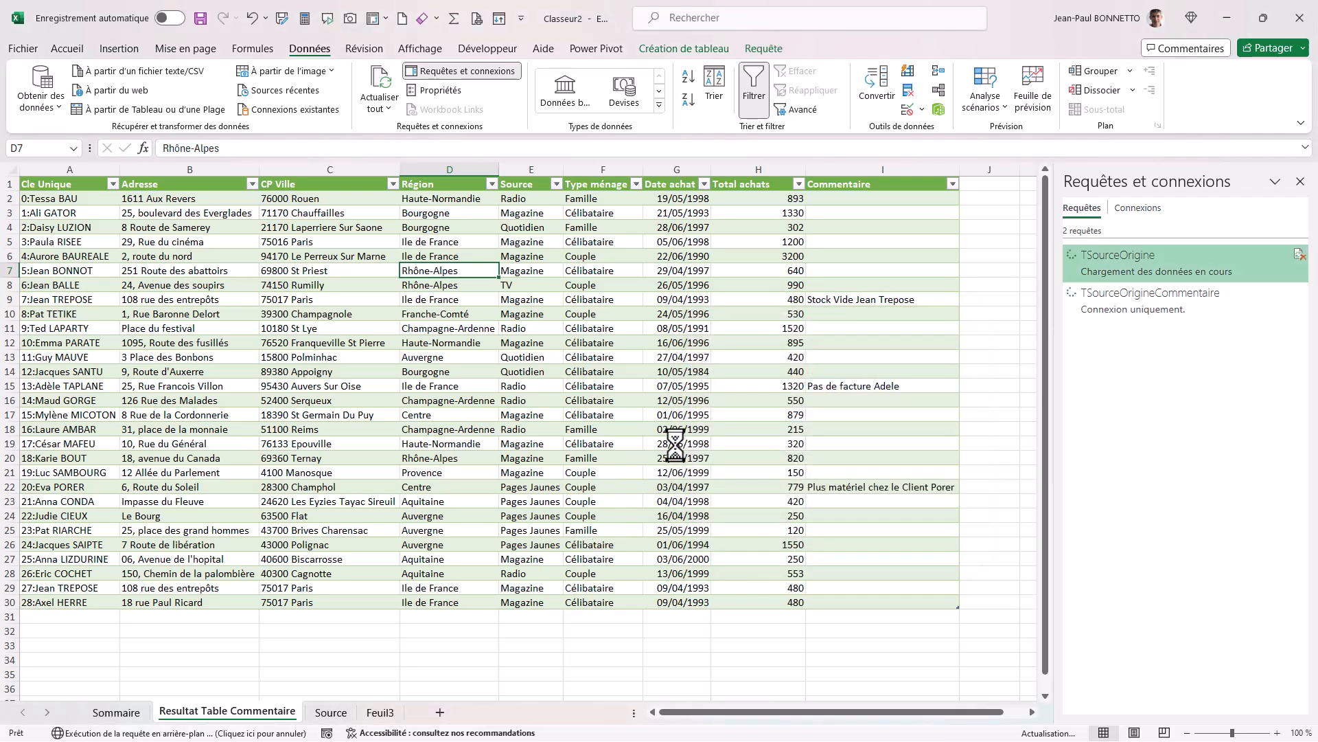
Delete the duplicate Commentaire2 column from the results table.
{"action": "left_click", "coordinate": [1032, 712]}
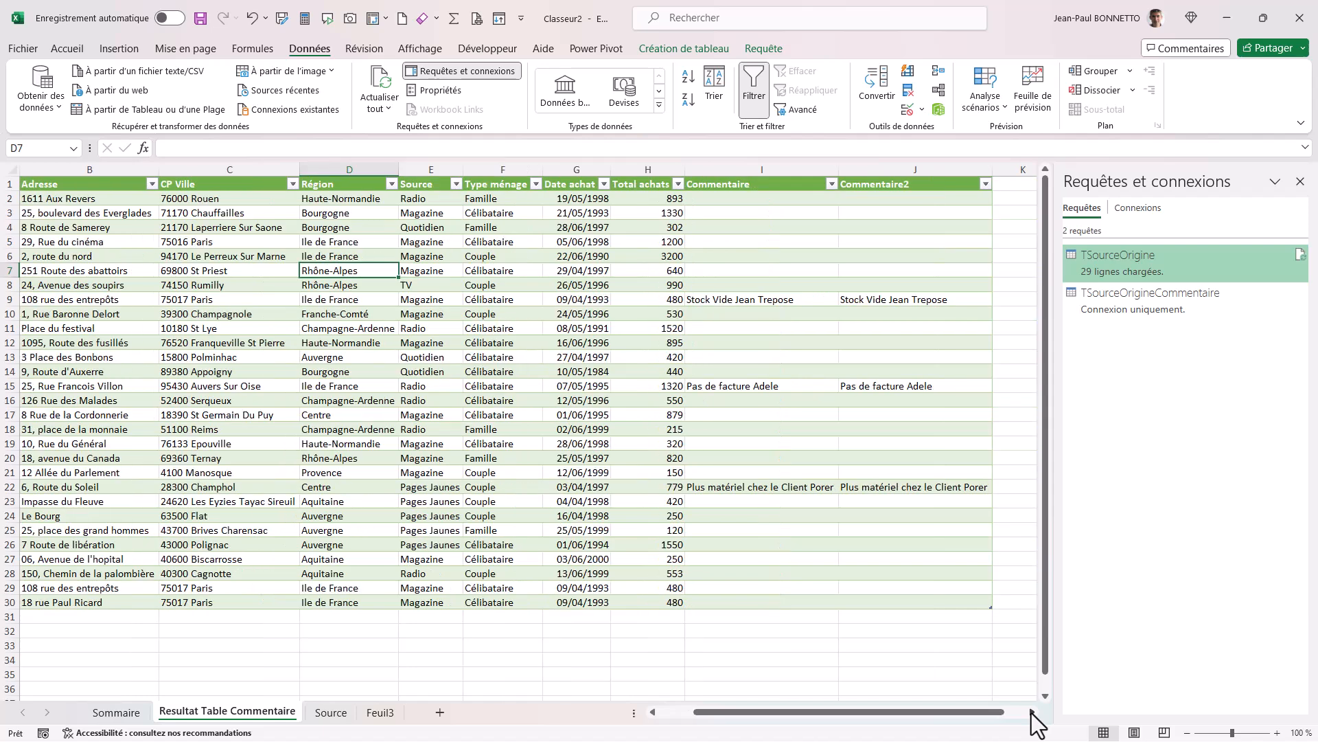
{"action": "left_click", "coordinate": [1032, 712]}
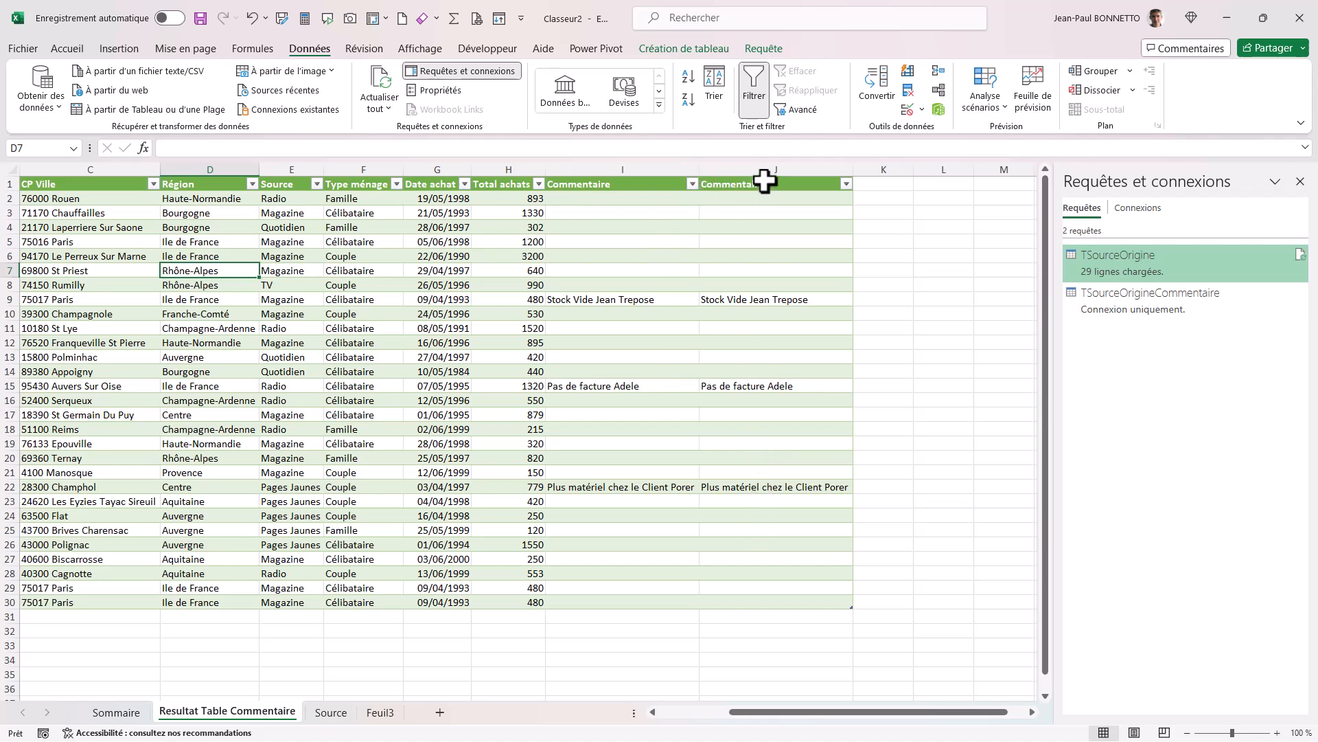
{"action": "left_click", "coordinate": [772, 213]}
{"action": "right_click", "coordinate": [773, 214]}
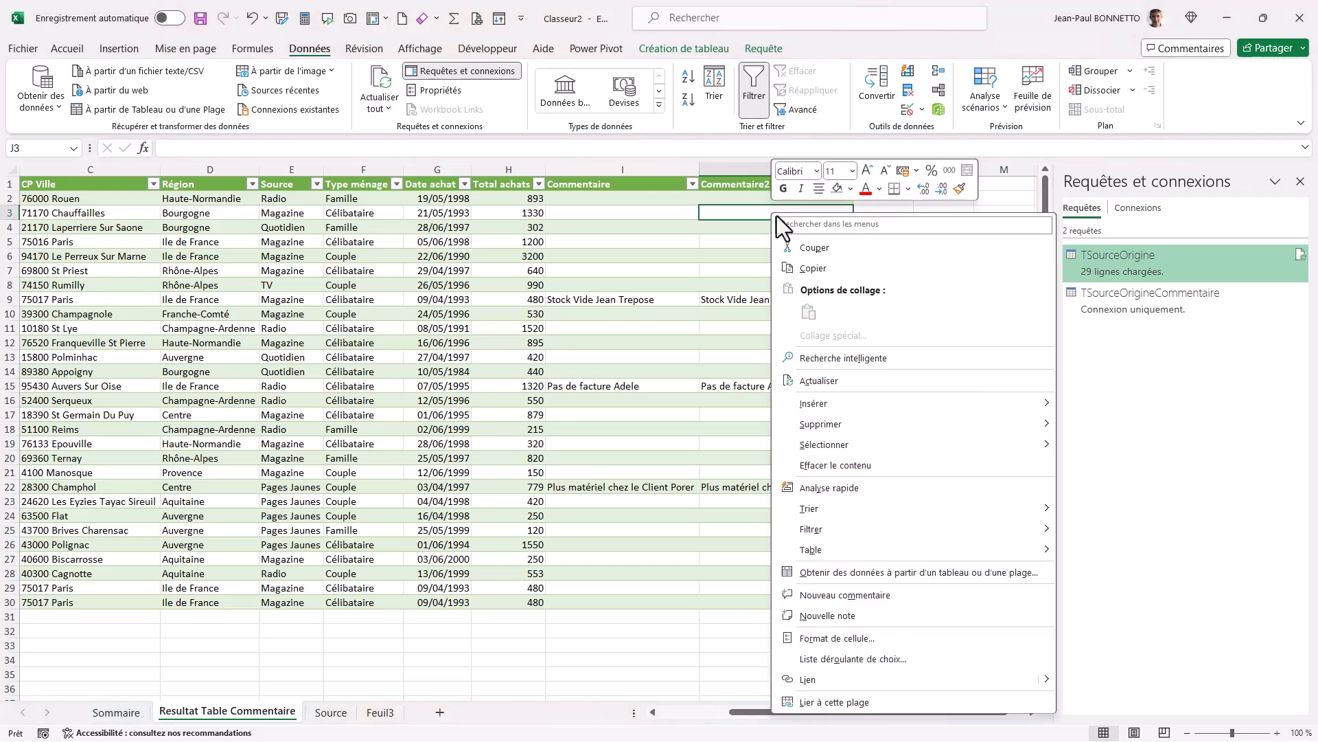
{"action": "mouse_move", "coordinate": [817, 424]}
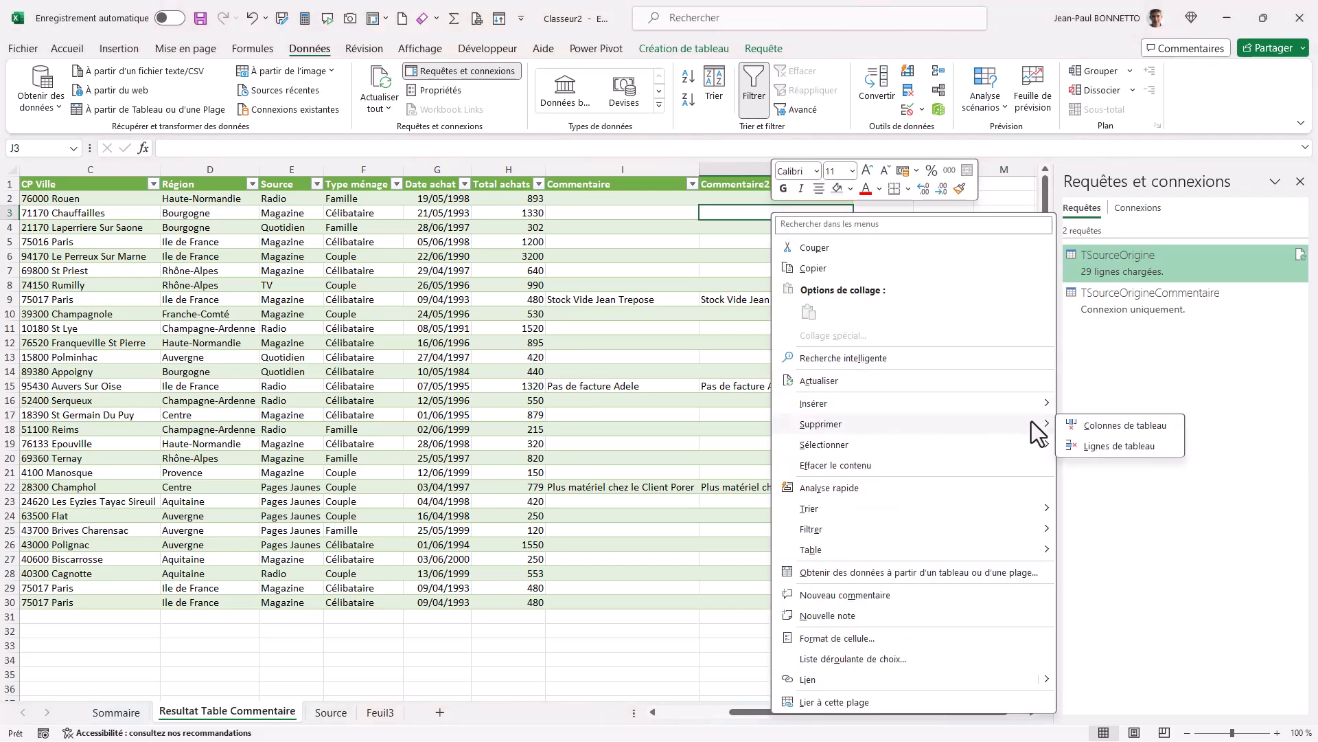
{"action": "left_click", "coordinate": [1110, 424]}
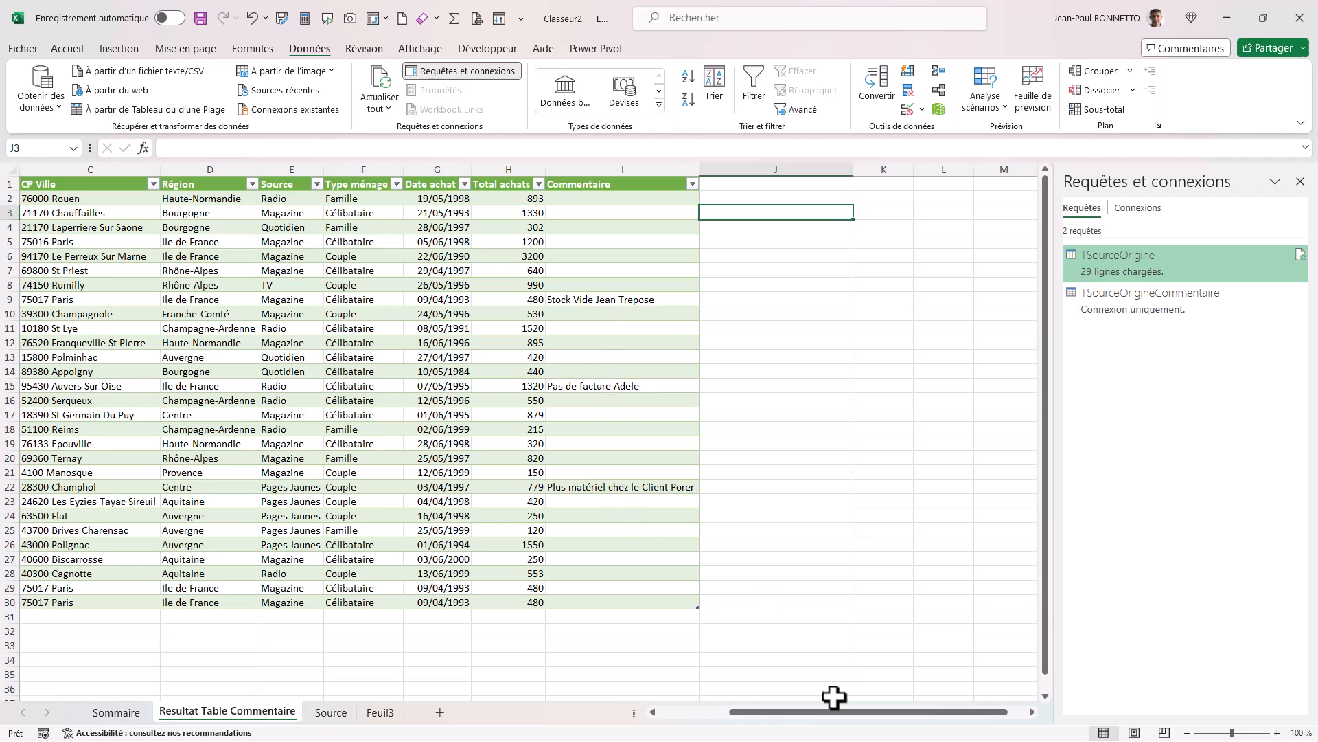
{"action": "left_click_drag", "start_coordinate": [854, 712], "coordinate": [784, 715]}
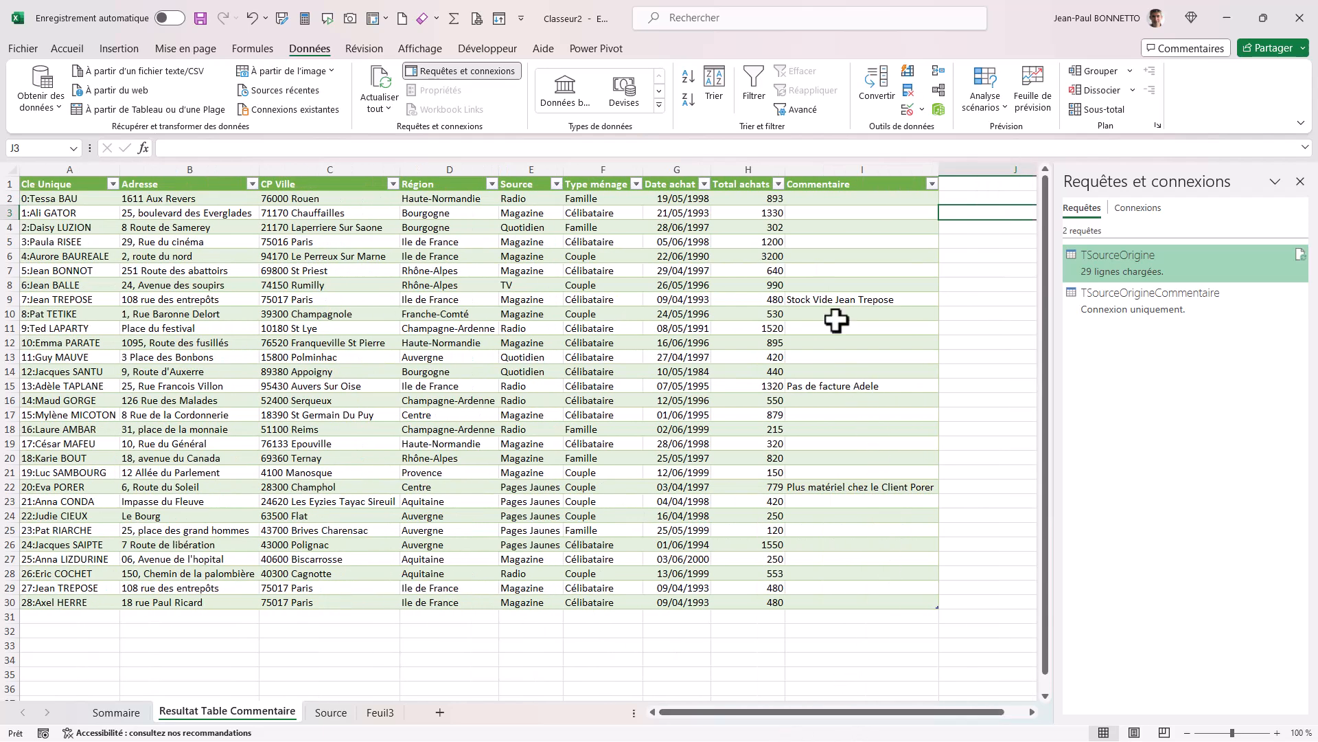
Enter the comment "Impayé Client" followed by the customer's surname in the Commentaire cell of row 28.
{"action": "left_click", "coordinate": [856, 563]}
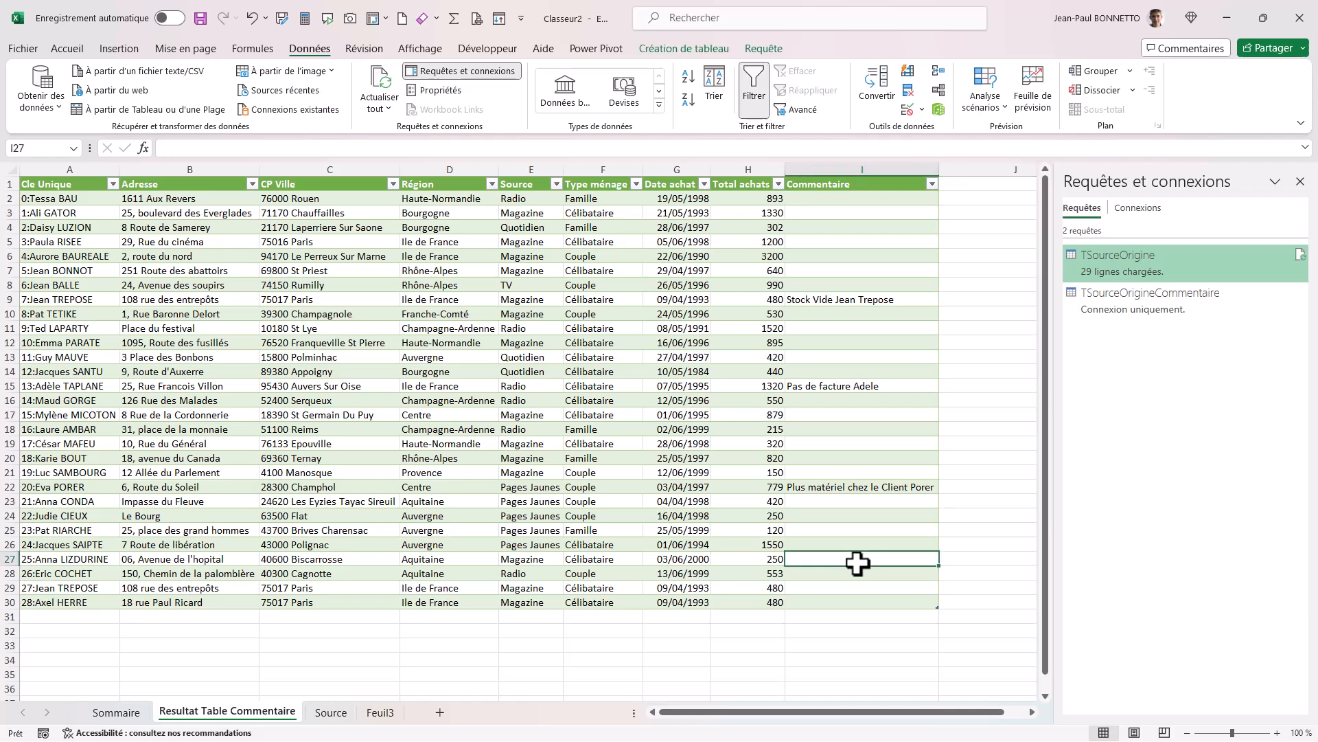
{"action": "left_click", "coordinate": [870, 570]}
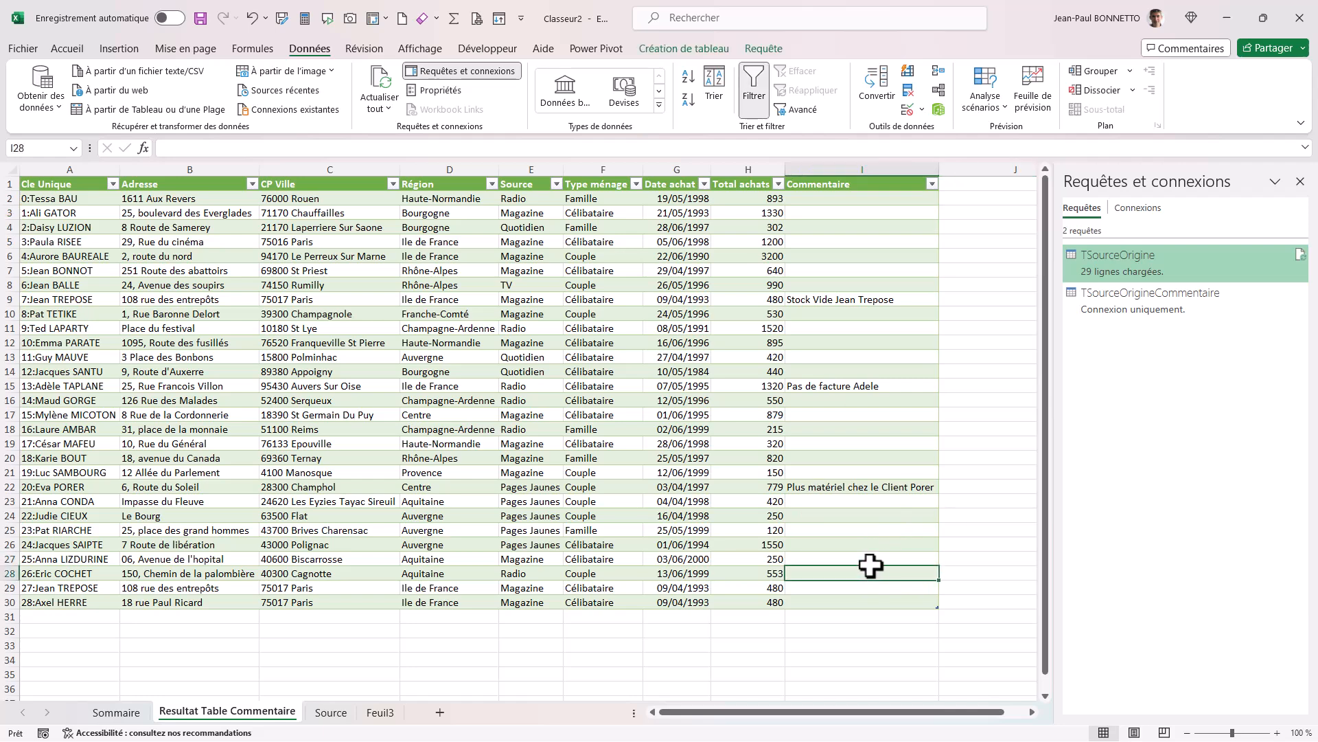
{"action": "type", "text": "IMpayé Client Cocher"}
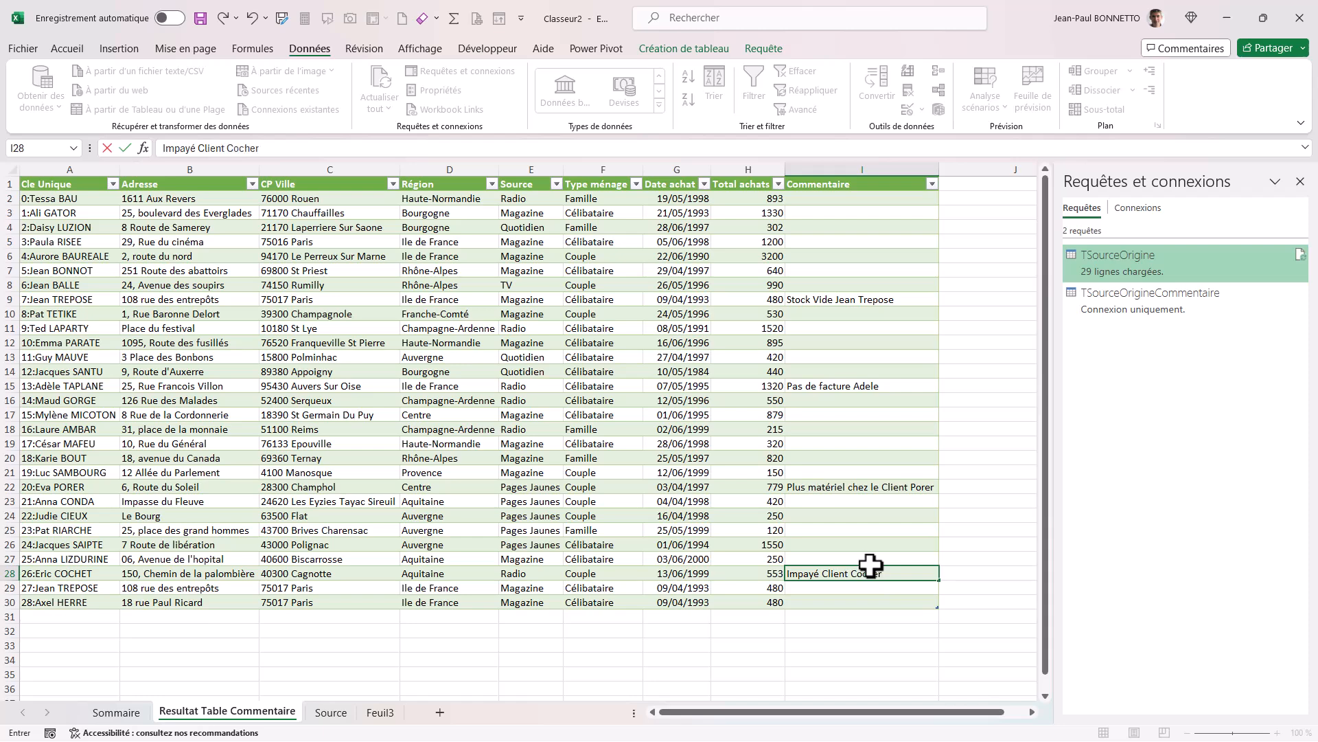
{"action": "left_click", "coordinate": [863, 546]}
Correct the last letter of the surname in the row 28 comment to "t".
{"action": "left_click", "coordinate": [858, 579]}
{"action": "left_click", "coordinate": [309, 154]}
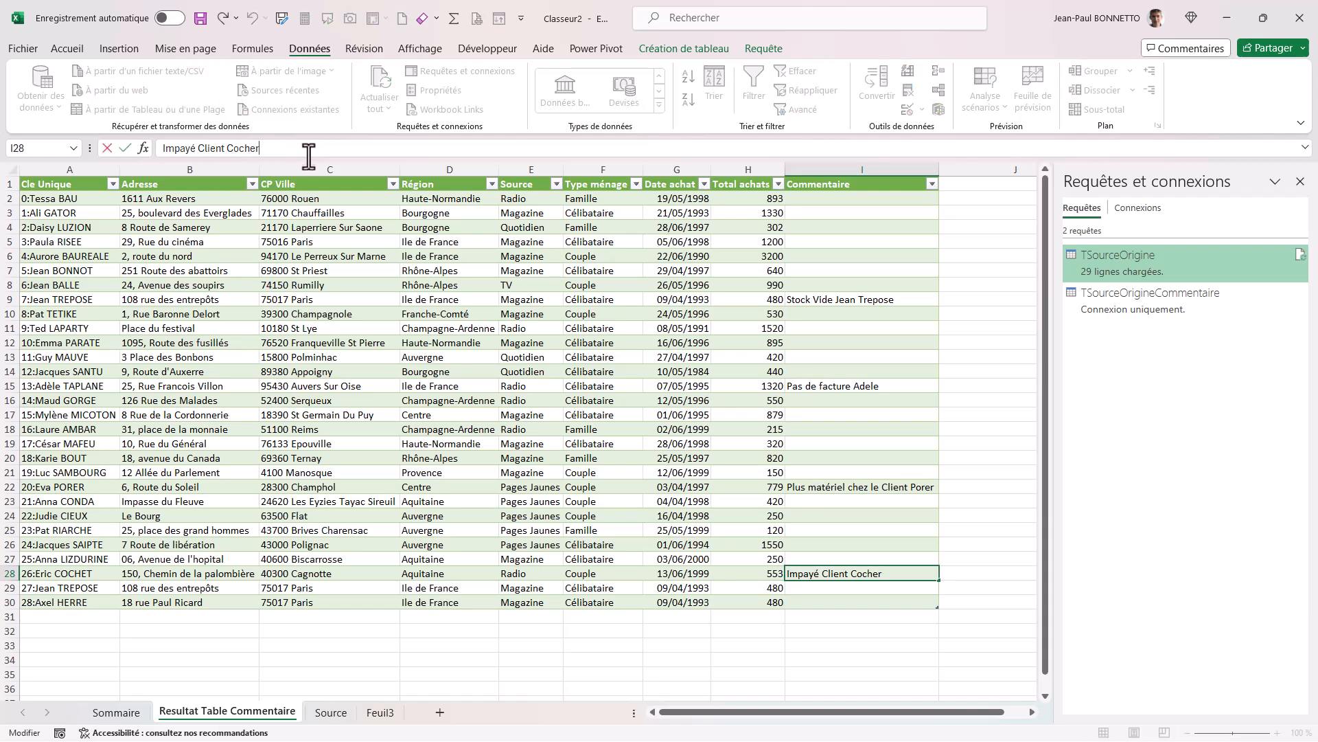
{"action": "key", "text": "BackSpace"}
{"action": "type", "text": "t"}
{"action": "left_click", "coordinate": [307, 302]}
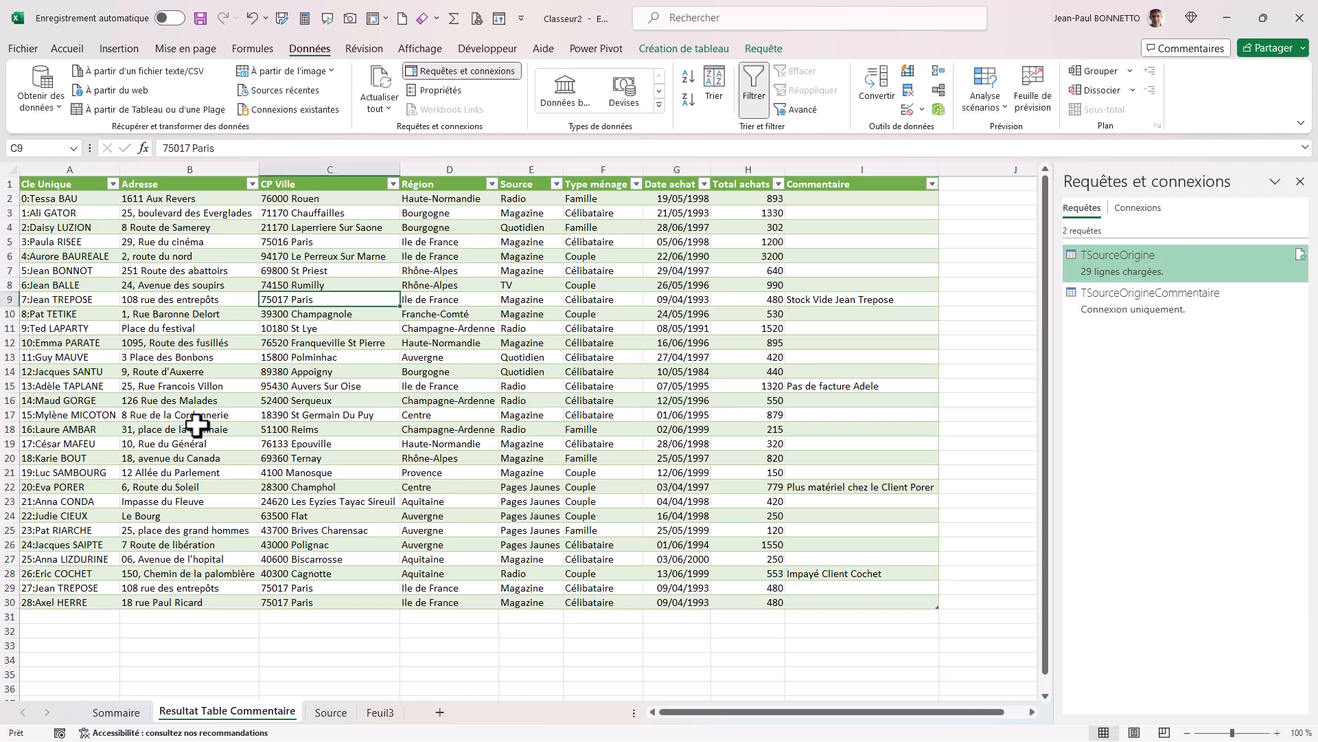
Copy the new customer rows 30 to 40 from Feuil3 and append them below the Source table's last row.
{"action": "left_click", "coordinate": [382, 712]}
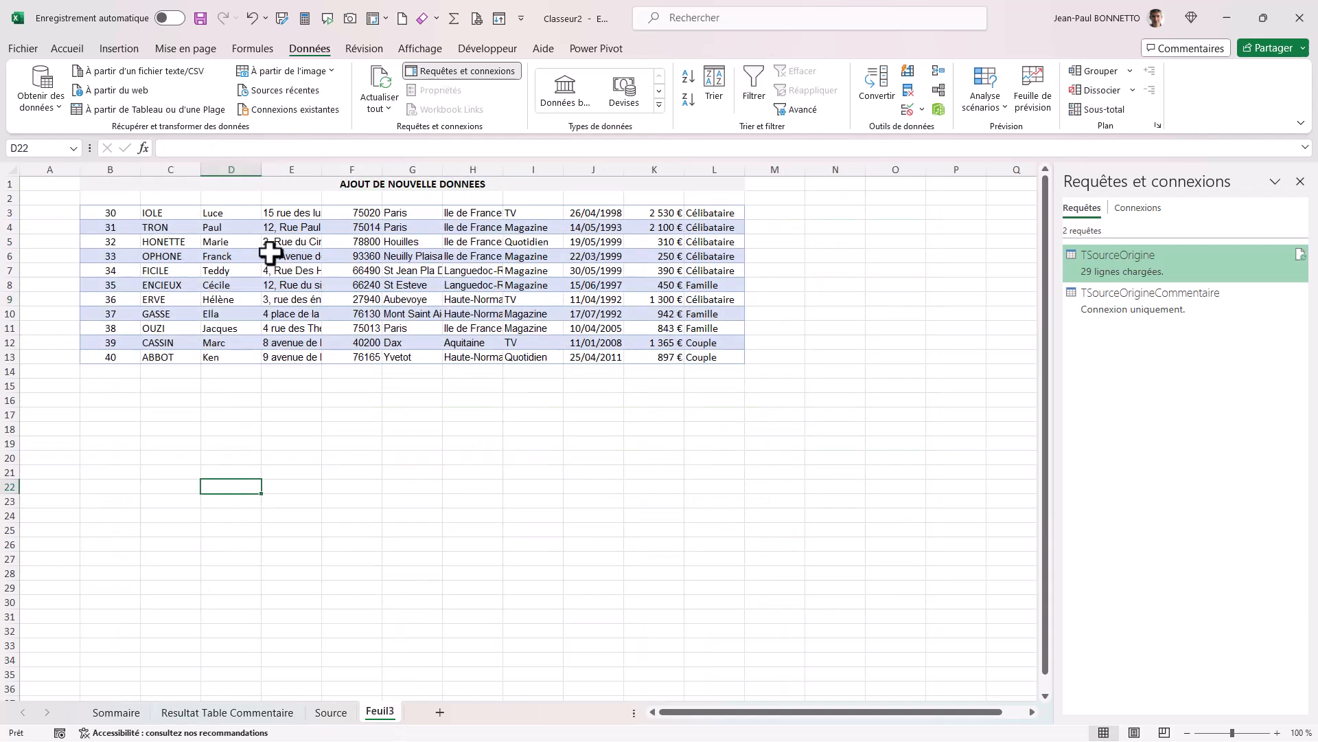
{"action": "left_click_drag", "start_coordinate": [112, 215], "coordinate": [702, 357]}
{"action": "key", "text": "ctrl+c"}
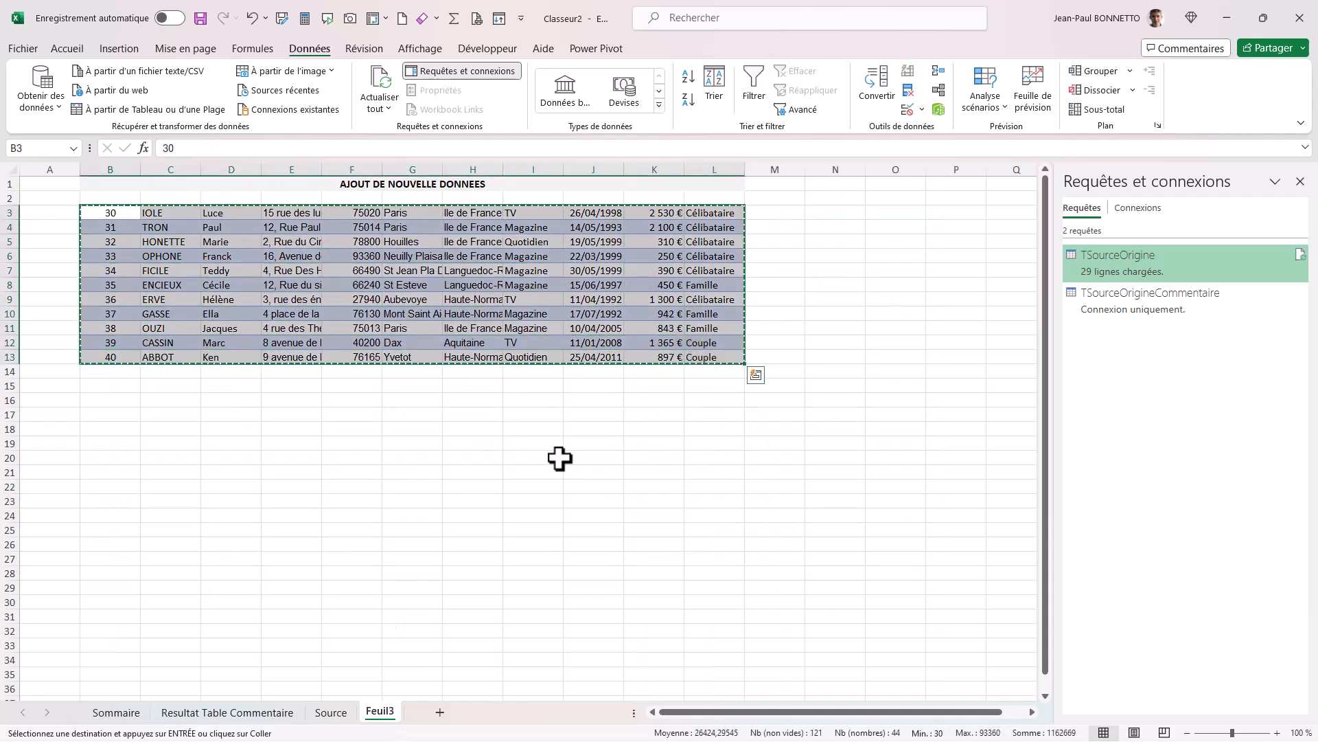
{"action": "left_click", "coordinate": [330, 712]}
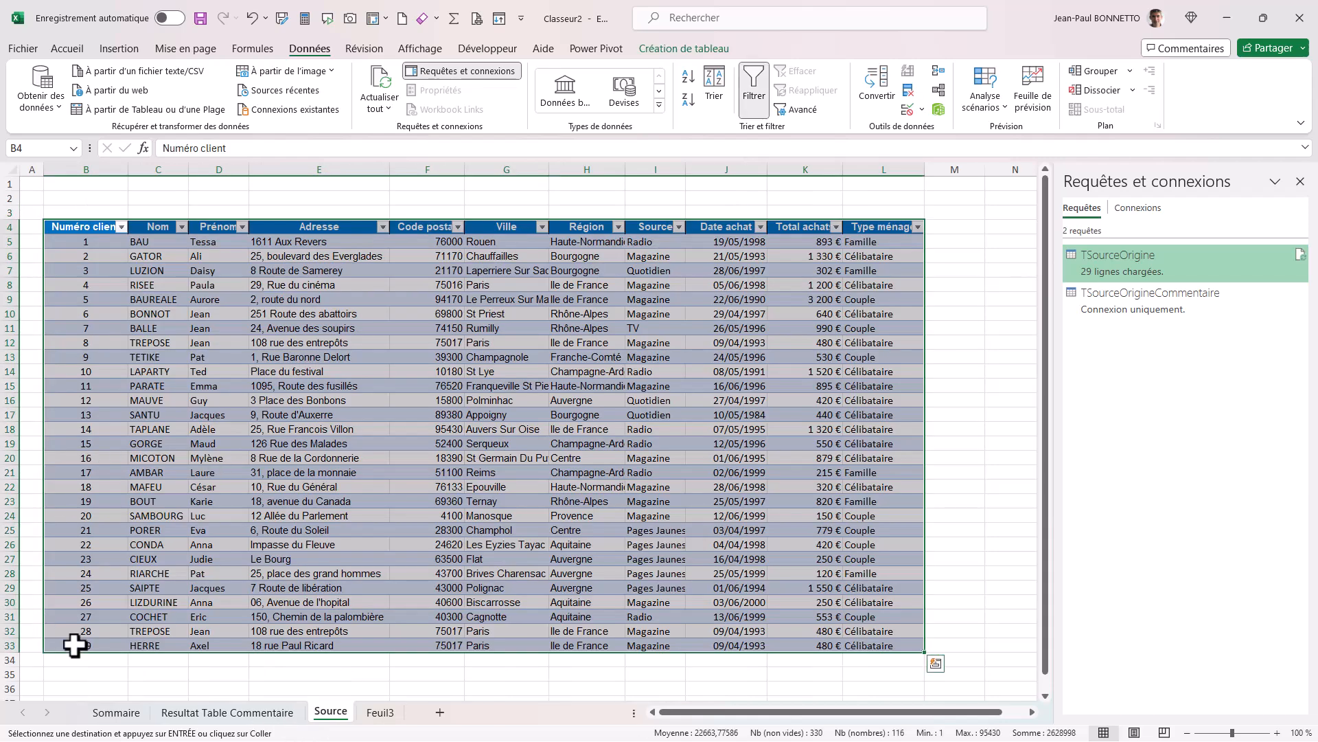
{"action": "left_click", "coordinate": [82, 668]}
{"action": "key", "text": "ctrl+v"}
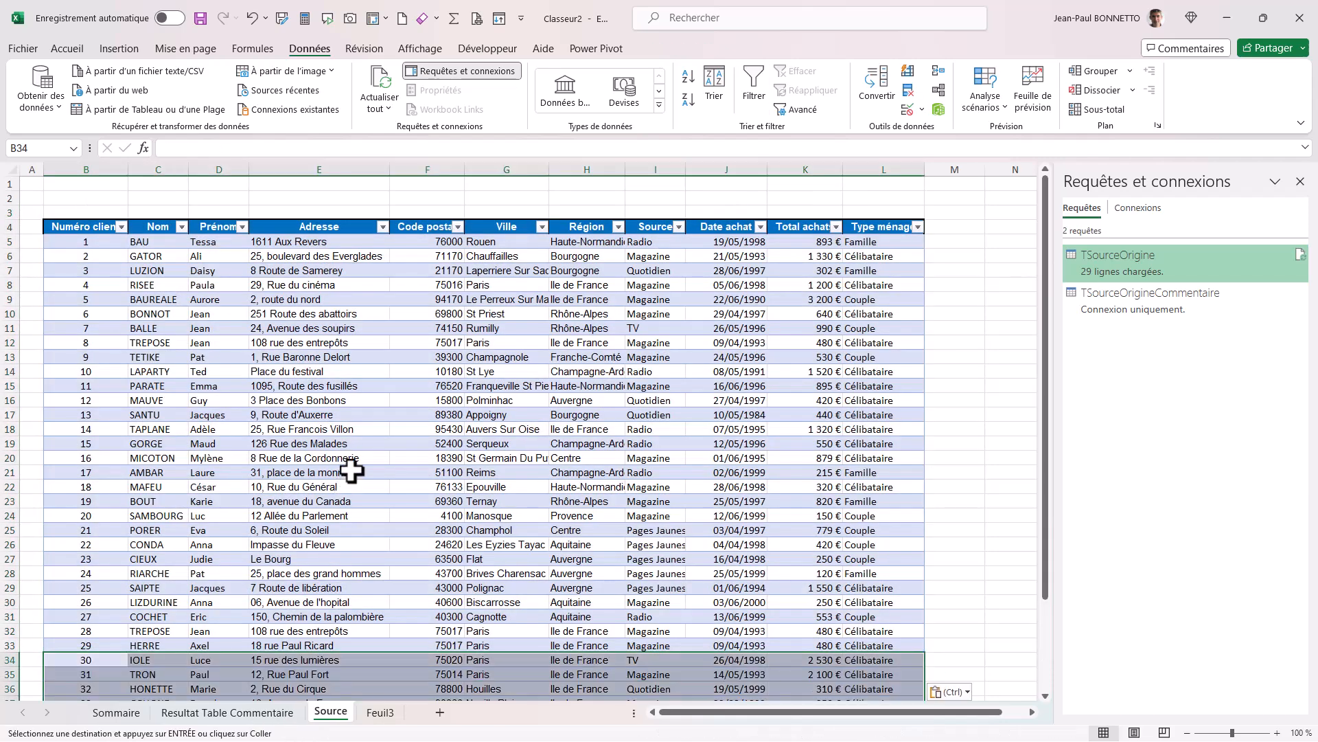
{"action": "left_click", "coordinate": [452, 404]}
{"action": "scroll", "coordinate": [486, 348], "scroll_direction": "down", "scroll_amount": 10}
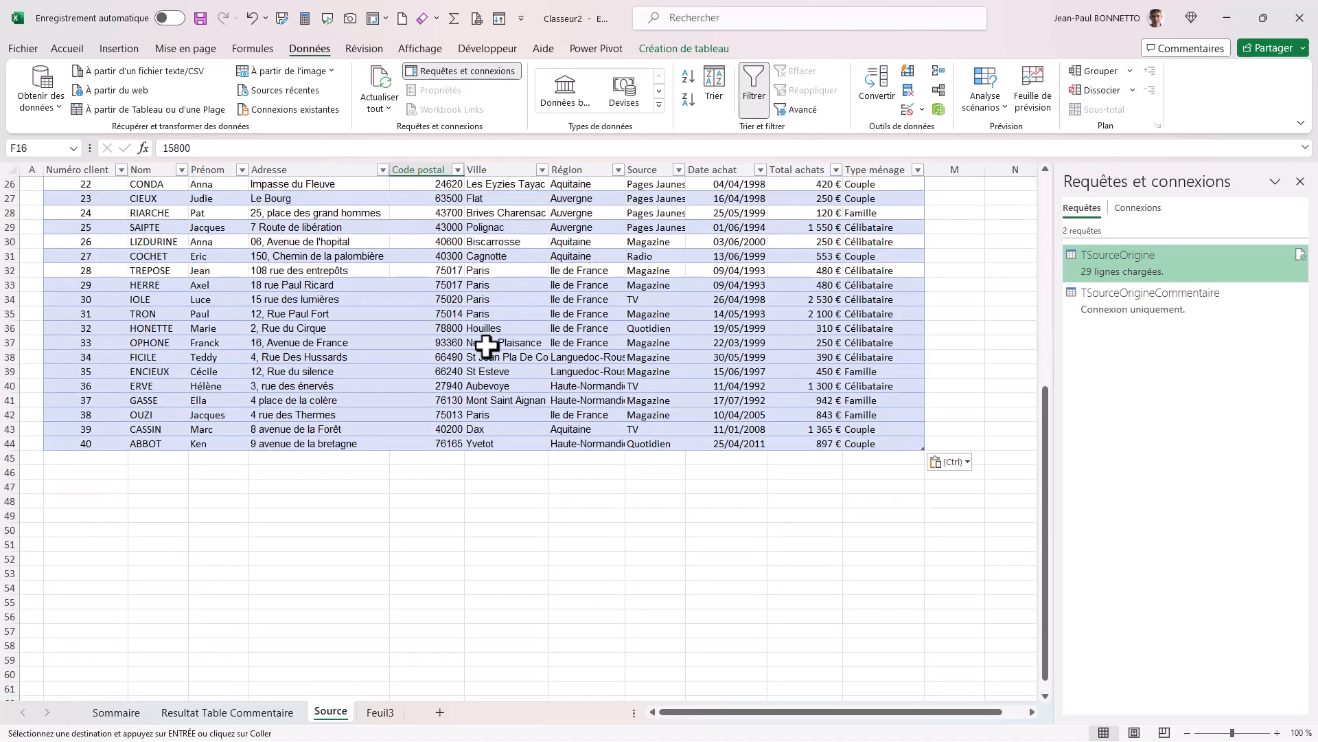
{"action": "scroll", "coordinate": [485, 348], "scroll_direction": "up", "scroll_amount": 10}
{"action": "left_click", "coordinate": [653, 374]}
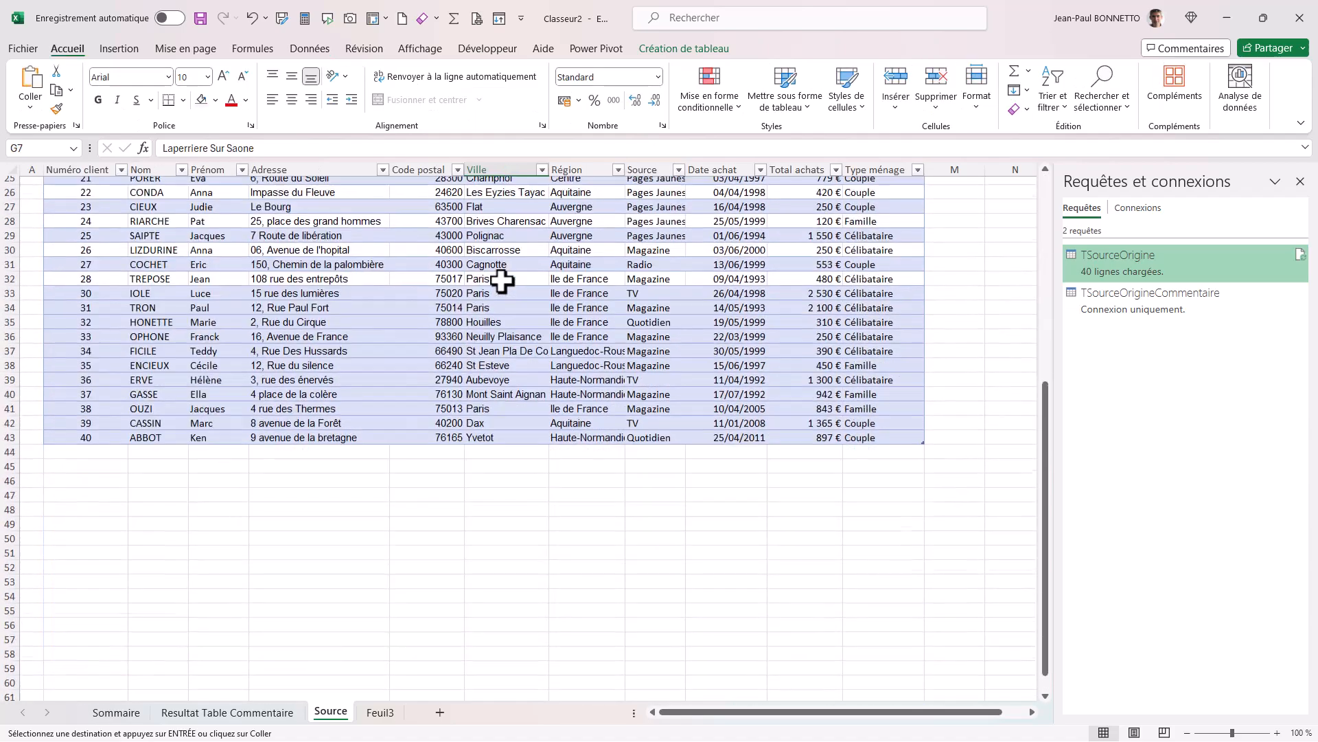
{"action": "scroll", "coordinate": [547, 264], "scroll_direction": "up", "scroll_amount": 8}
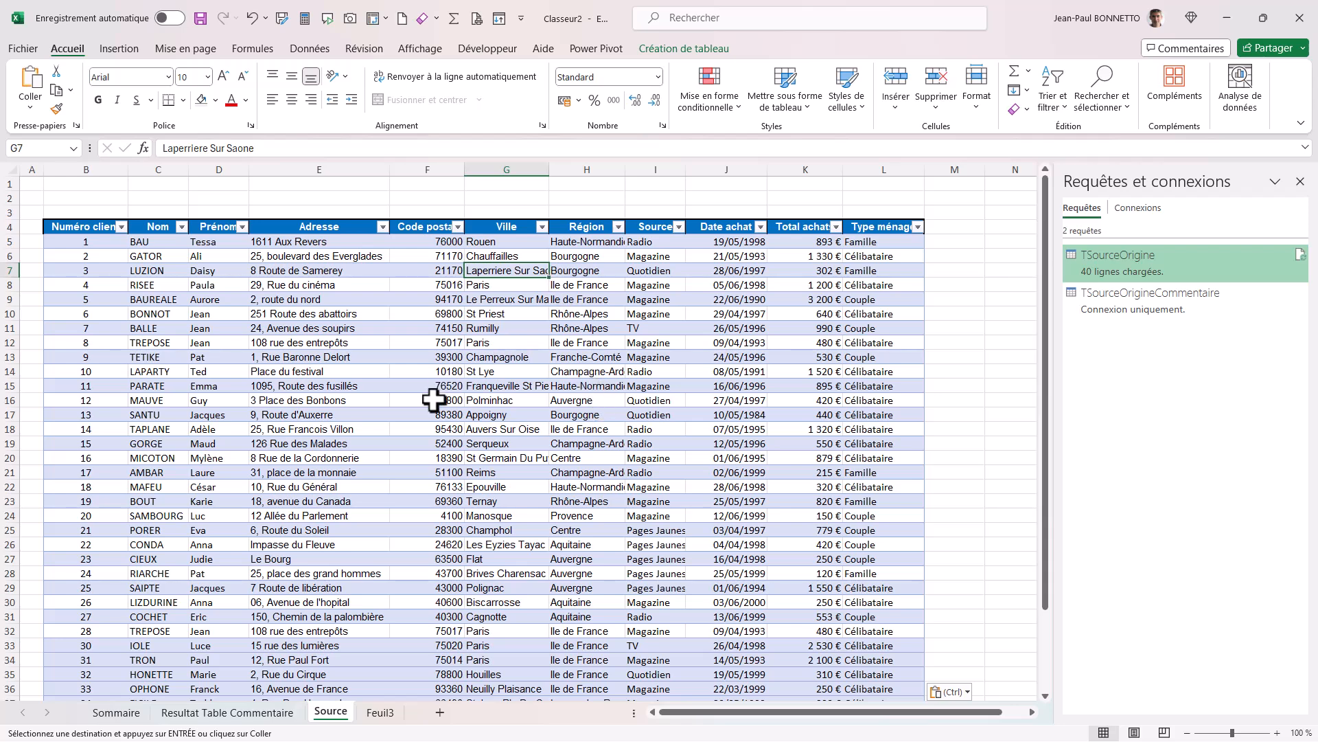
Refresh the query results table on the Resultat Table Commentaire sheet.
{"action": "left_click", "coordinate": [257, 717]}
{"action": "right_click", "coordinate": [329, 240]}
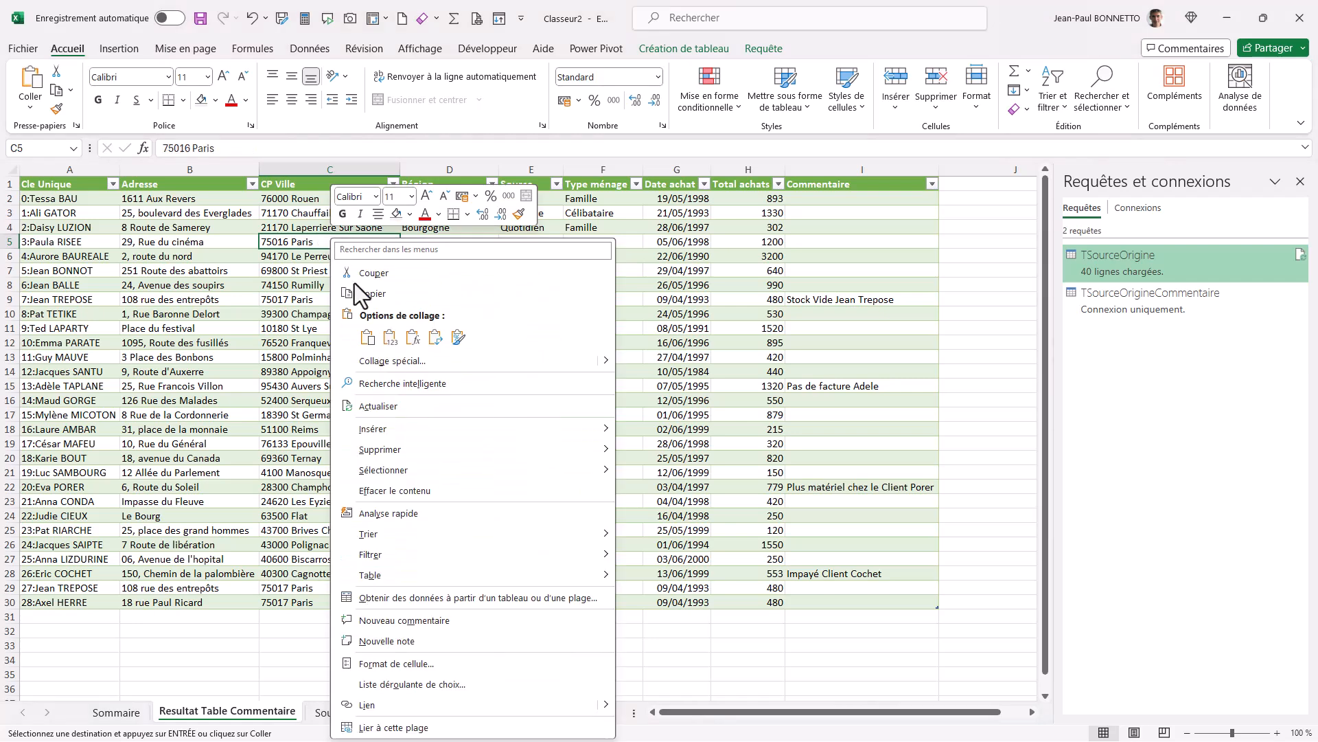
{"action": "left_click", "coordinate": [409, 396]}
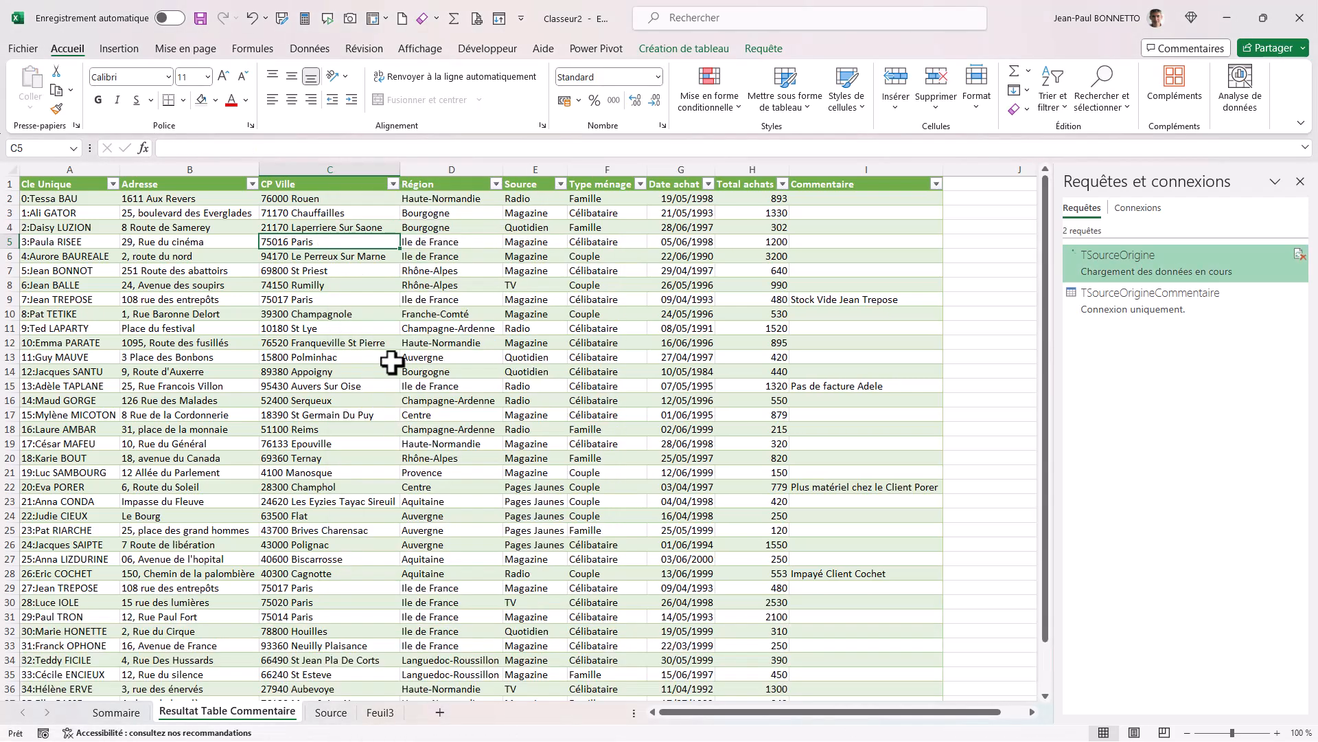
{"action": "left_click", "coordinate": [427, 316]}
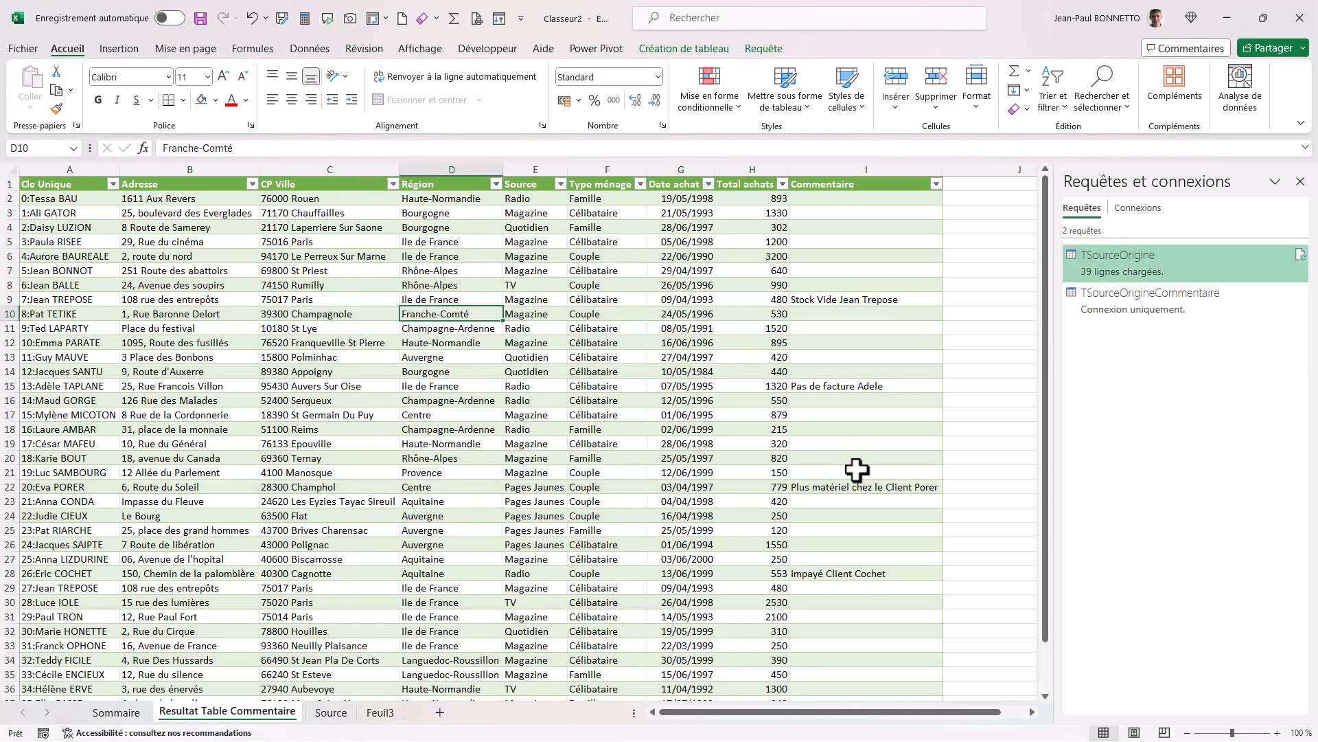
Examine the refreshed results table for the added rows and compare each comment with its row's unique key.
{"action": "scroll", "coordinate": [467, 563], "scroll_direction": "down", "scroll_amount": 8}
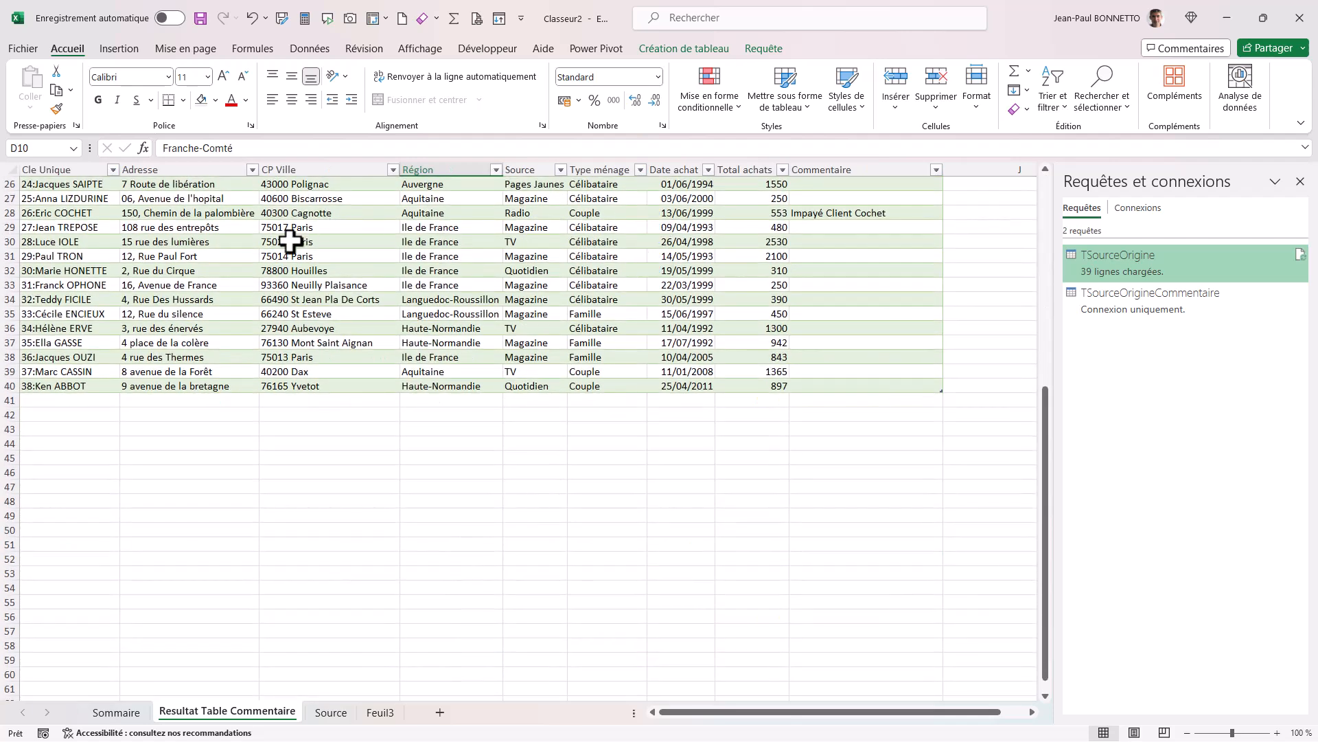
{"action": "scroll", "coordinate": [841, 347], "scroll_direction": "up", "scroll_amount": 8}
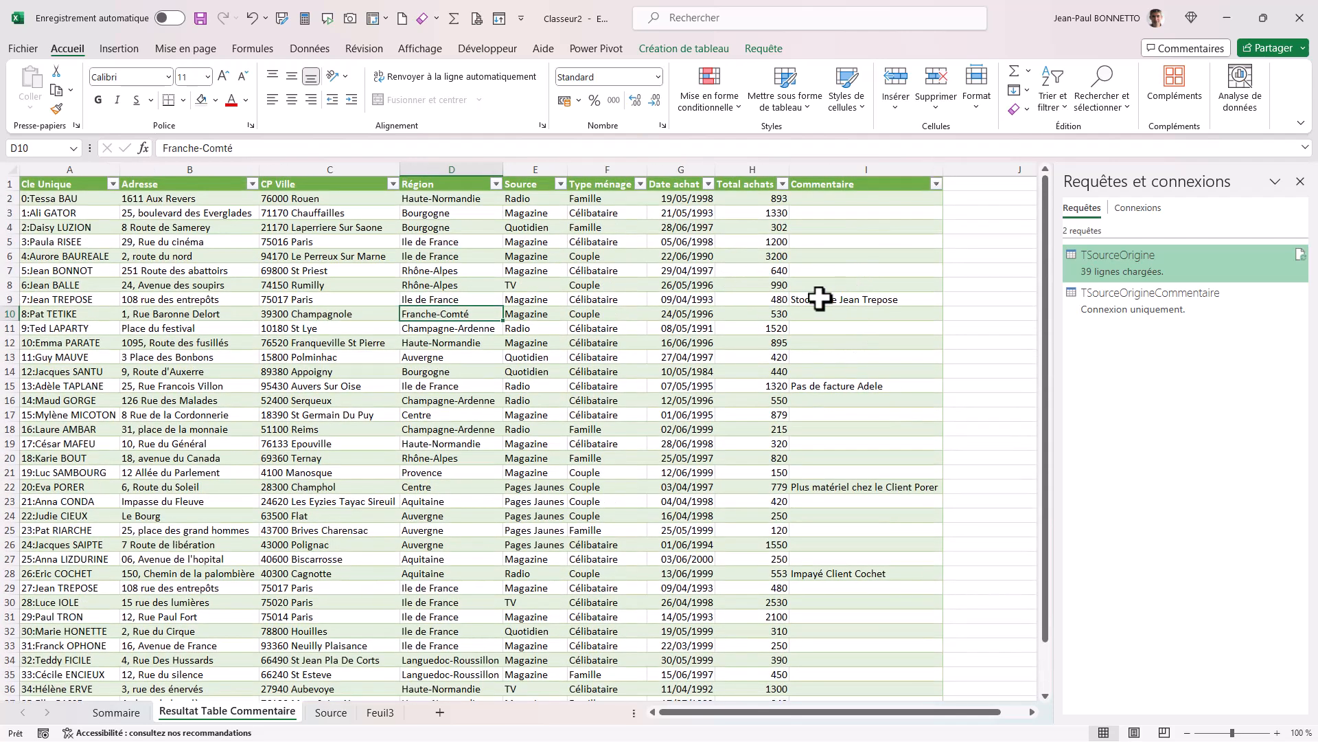
{"action": "left_click", "coordinate": [54, 299]}
{"action": "left_click", "coordinate": [873, 387]}
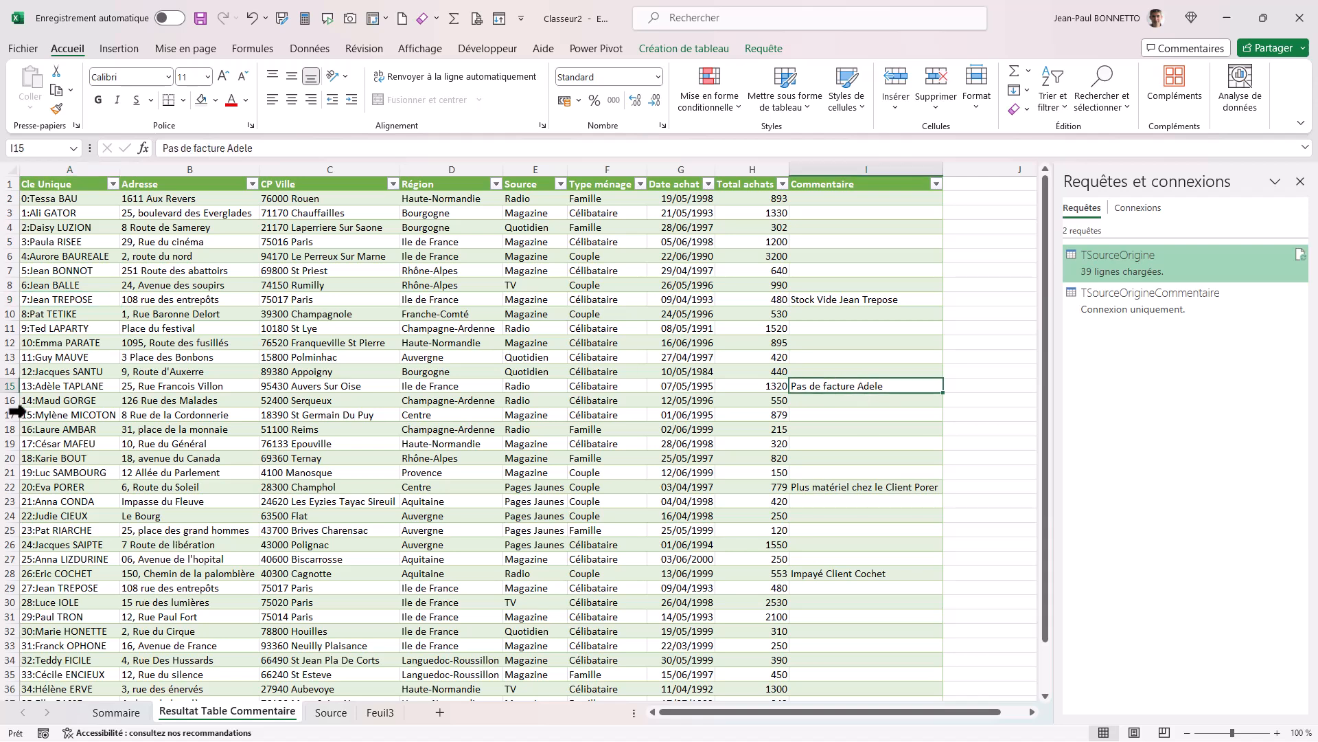
{"action": "left_click", "coordinate": [87, 386]}
{"action": "left_click", "coordinate": [843, 486]}
{"action": "left_click", "coordinate": [103, 486]}
{"action": "left_click", "coordinate": [853, 574]}
{"action": "left_click", "coordinate": [92, 588]}
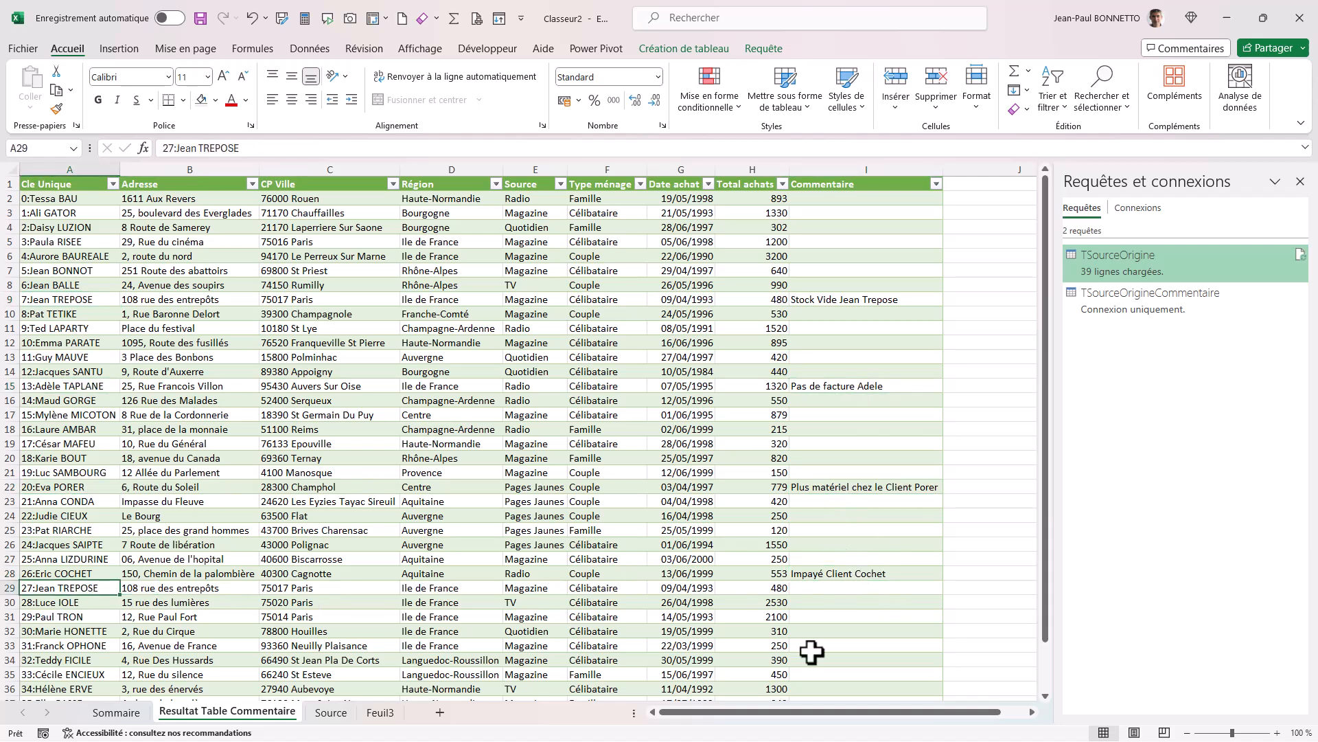
Enter the comment "Relance facture" in the Commentaire column of row 36, the row with unique key number 34.
{"action": "scroll", "coordinate": [872, 549], "scroll_direction": "down", "scroll_amount": 8}
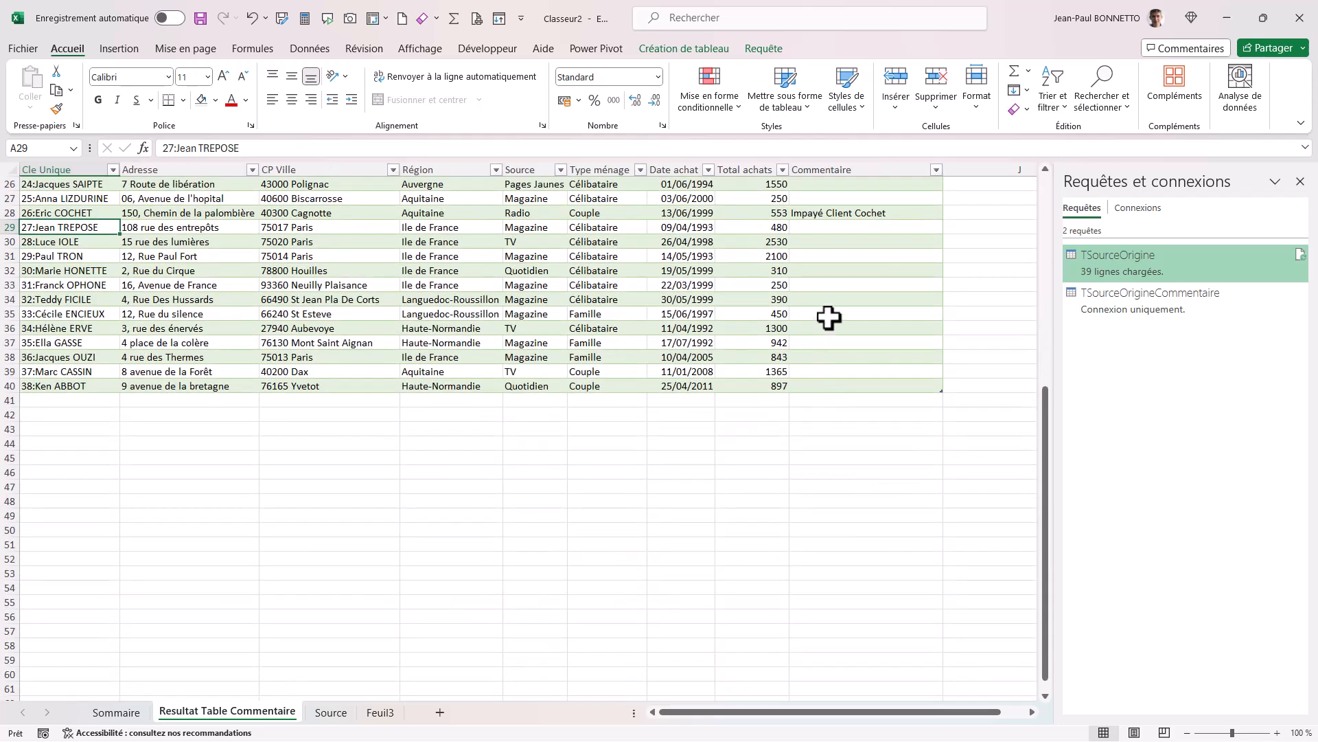
{"action": "left_click", "coordinate": [829, 315]}
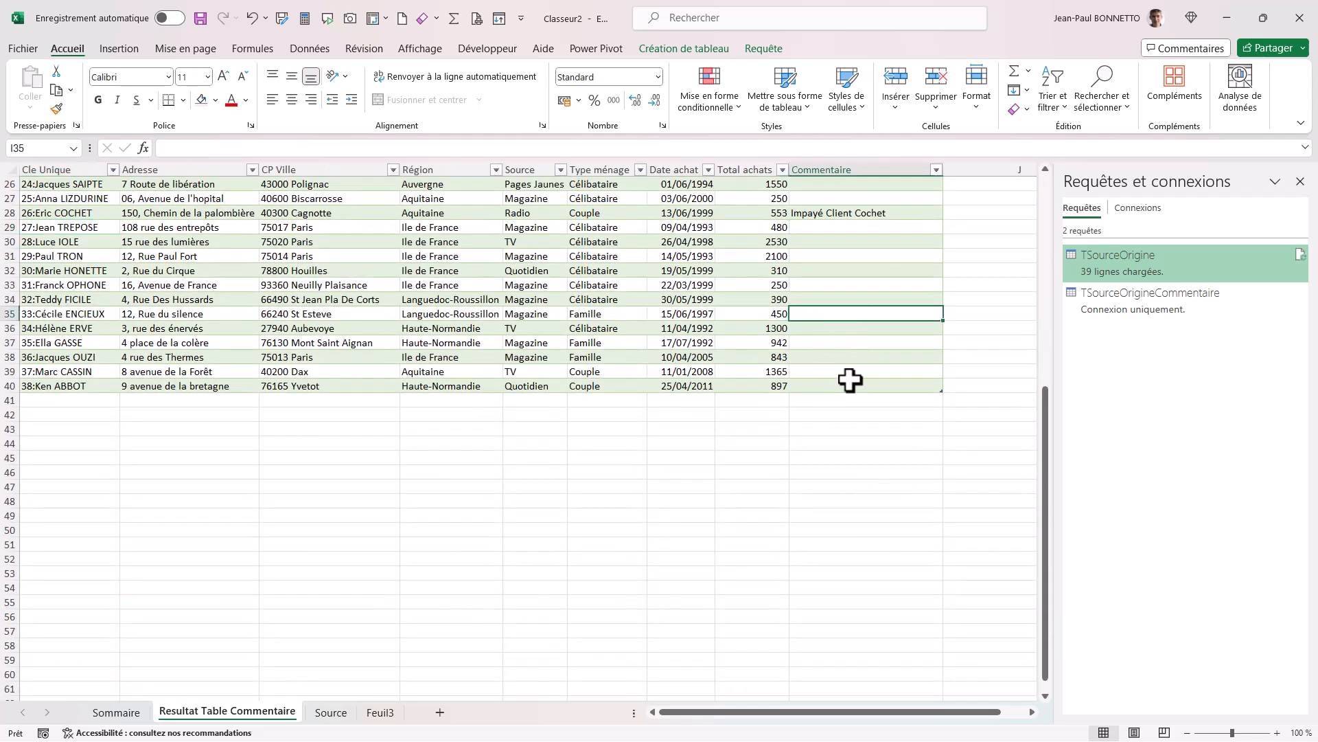
{"action": "left_click", "coordinate": [844, 328]}
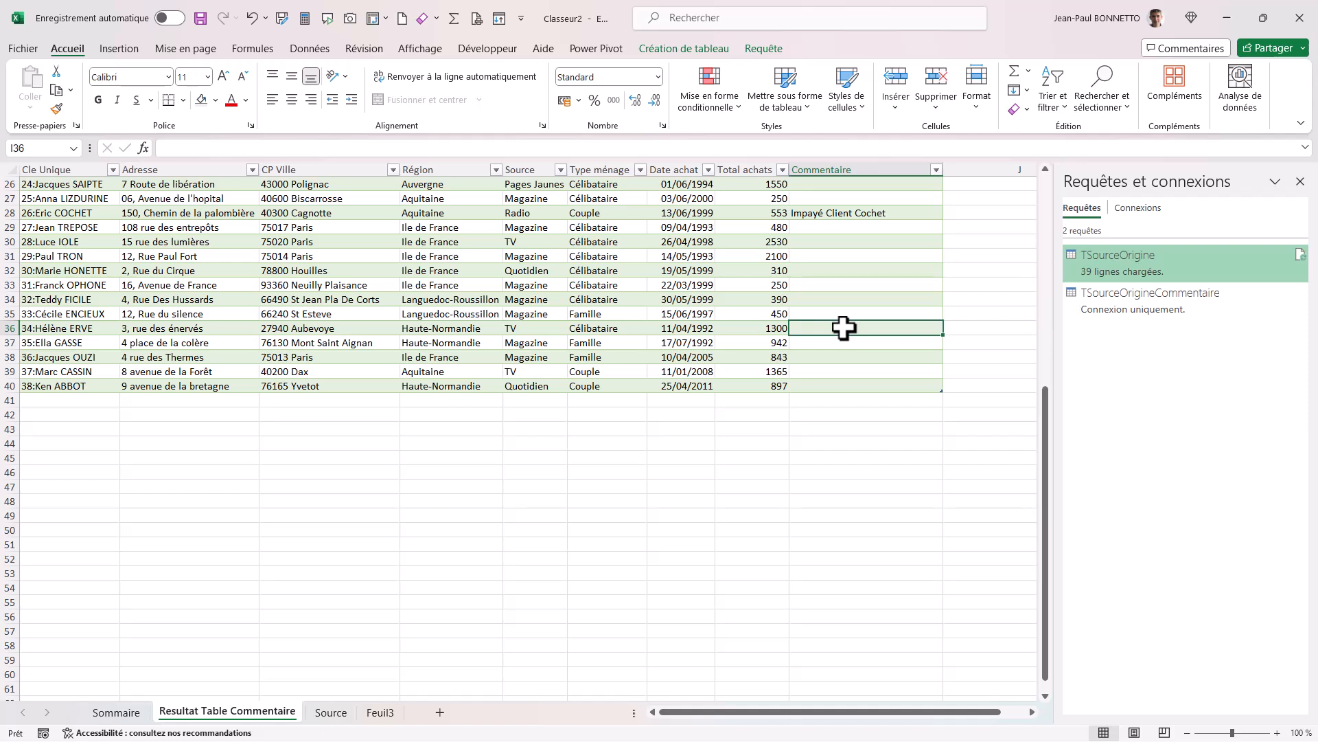
{"action": "type", "text": "R"}
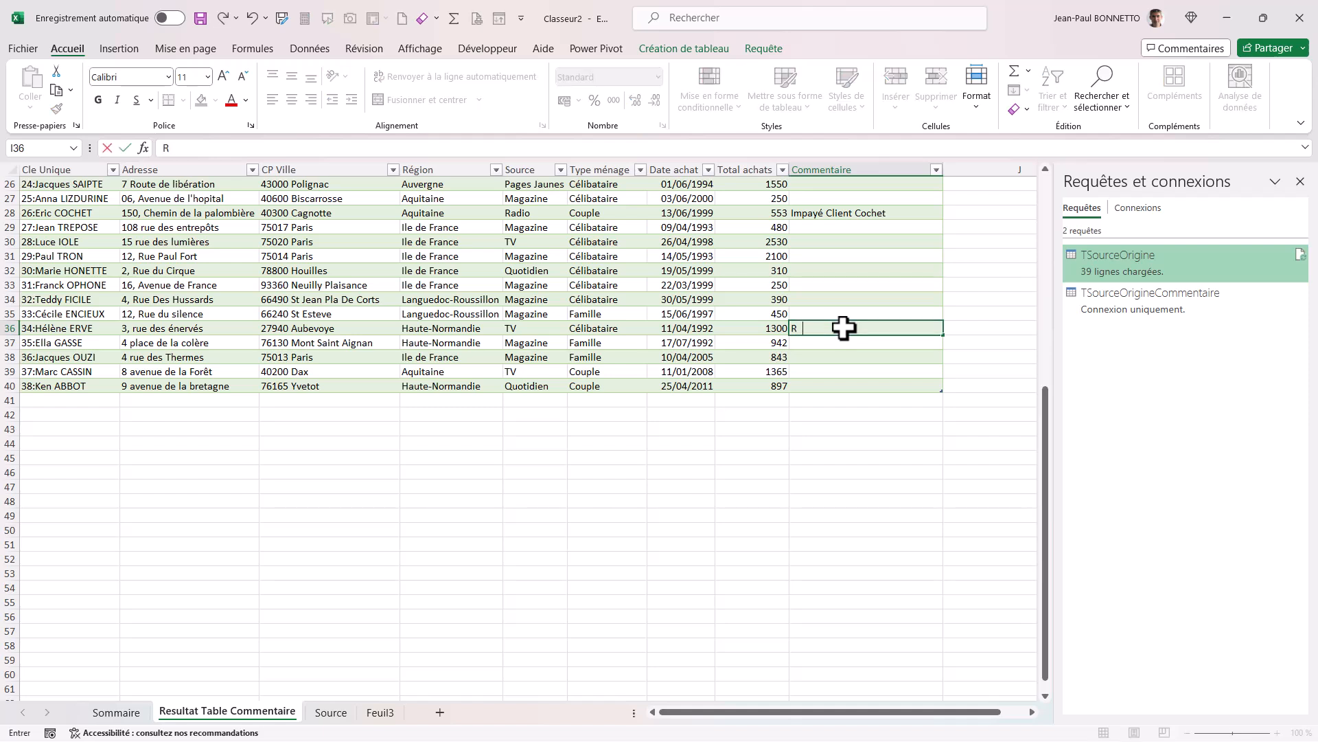
{"action": "type", "text": "elance facture"}
{"action": "left_click", "coordinate": [639, 227]}
Refresh the query results table and check the comments against their rows.
{"action": "scroll", "coordinate": [605, 367], "scroll_direction": "up", "scroll_amount": 8}
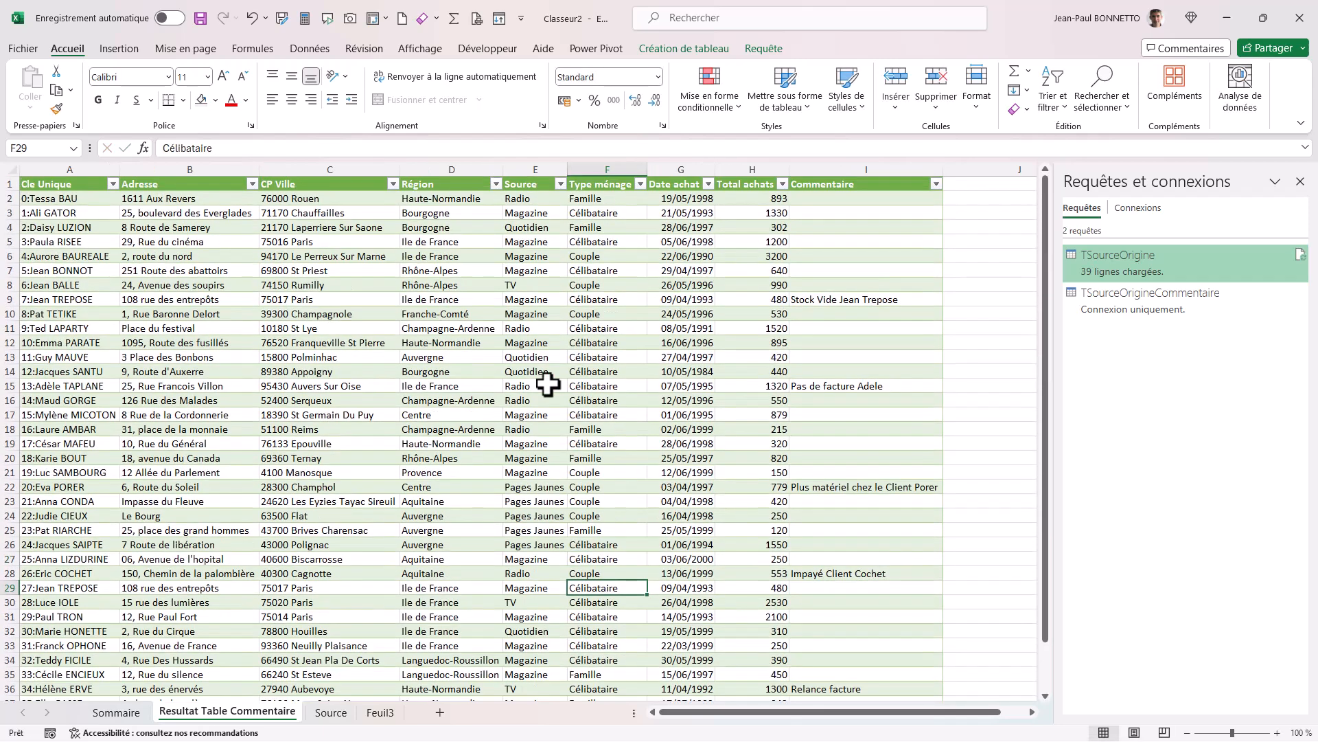
{"action": "right_click", "coordinate": [402, 299]}
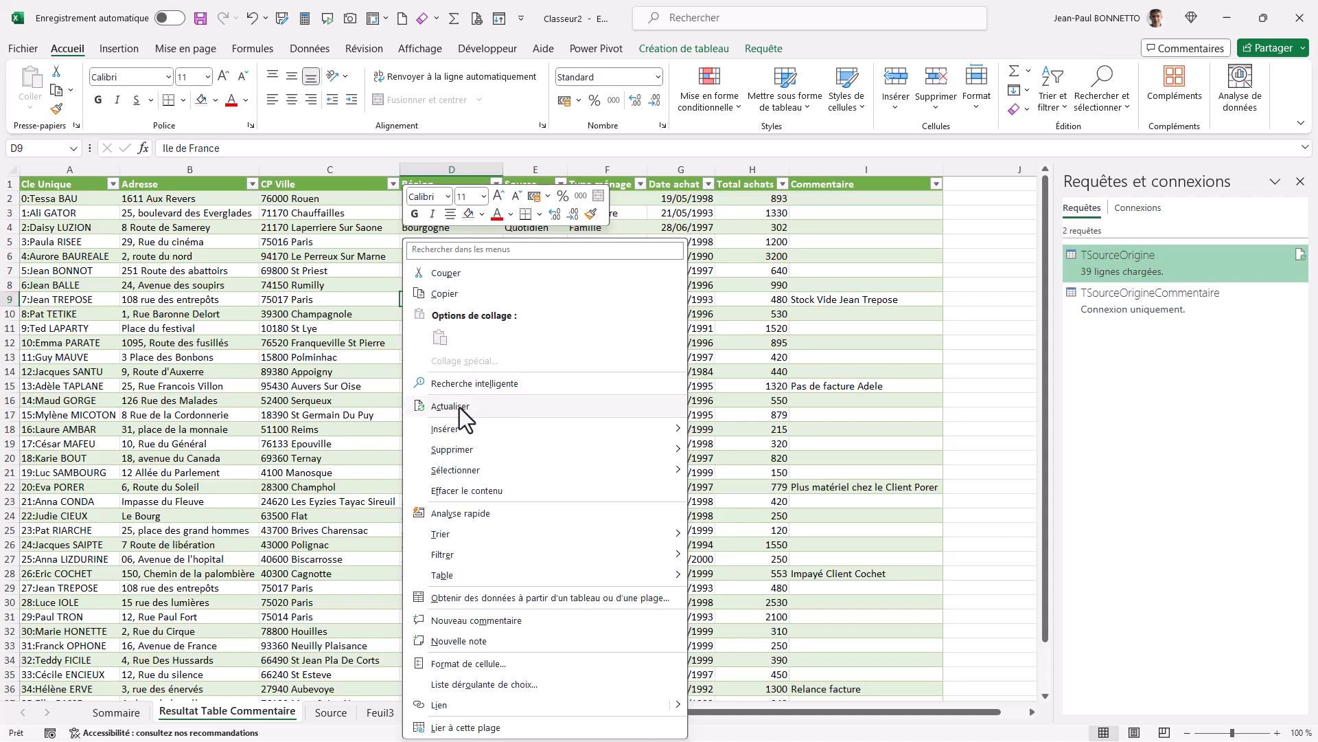
{"action": "left_click", "coordinate": [461, 408]}
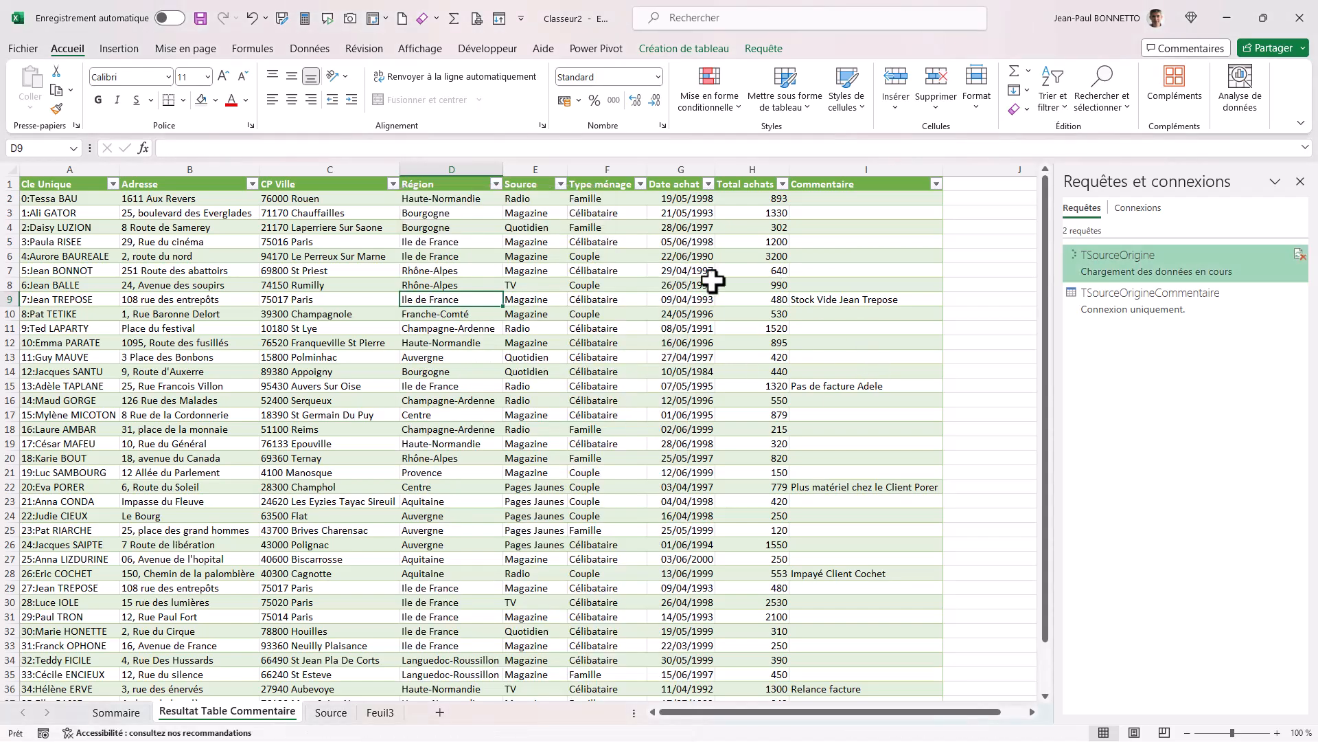
{"action": "scroll", "coordinate": [496, 337], "scroll_direction": "down", "scroll_amount": 8}
{"action": "scroll", "coordinate": [495, 337], "scroll_direction": "up", "scroll_amount": 5}
{"action": "scroll", "coordinate": [495, 337], "scroll_direction": "up", "scroll_amount": 3}
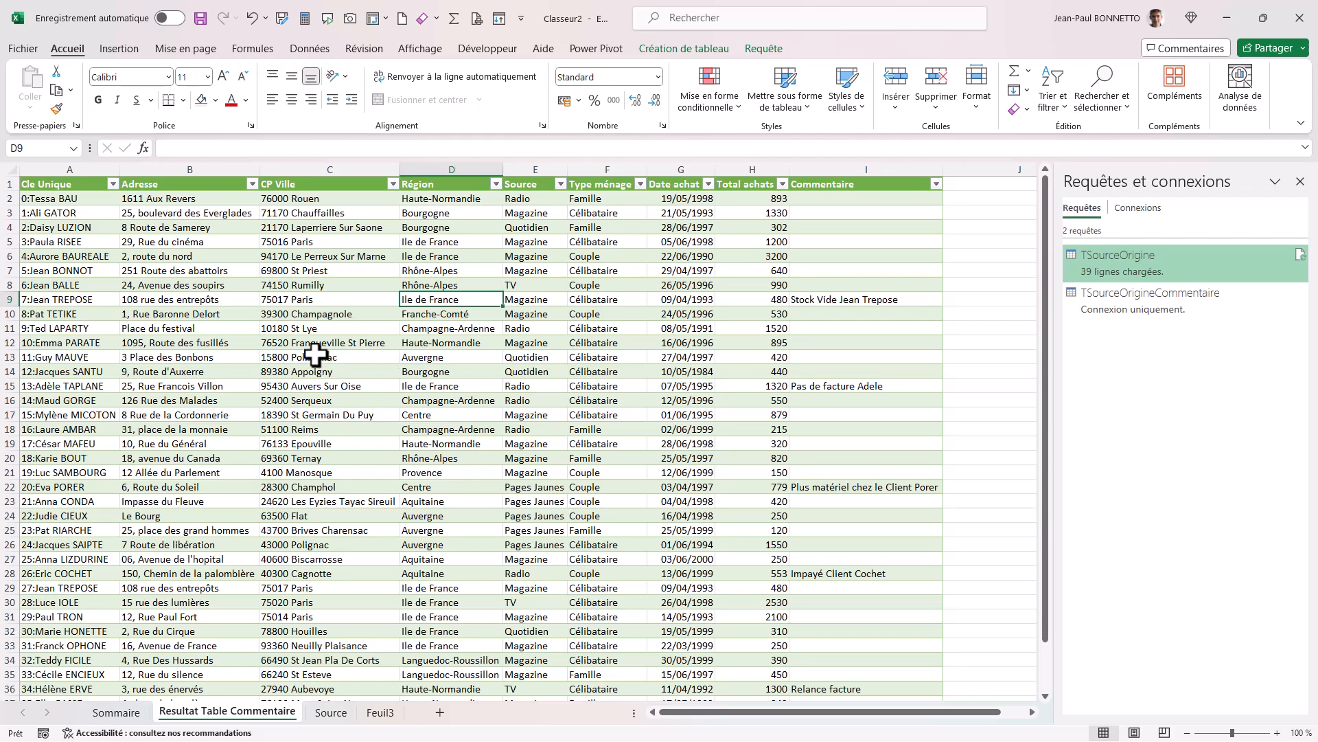
{"action": "scroll", "coordinate": [316, 354], "scroll_direction": "down", "scroll_amount": 7}
{"action": "scroll", "coordinate": [327, 303], "scroll_direction": "up", "scroll_amount": 7}
{"action": "left_click", "coordinate": [401, 381]}
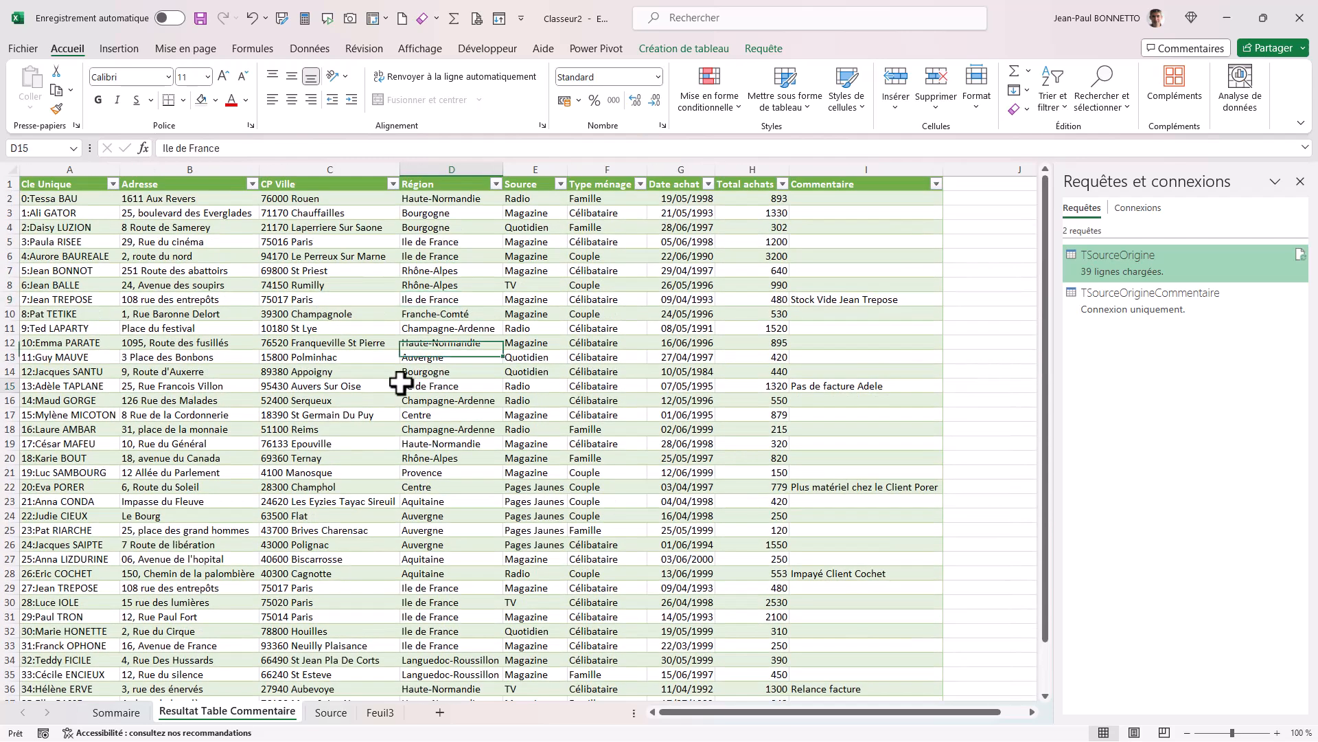
{"action": "left_click", "coordinate": [394, 315]}
{"action": "left_click", "coordinate": [884, 302]}
{"action": "left_click", "coordinate": [411, 314]}
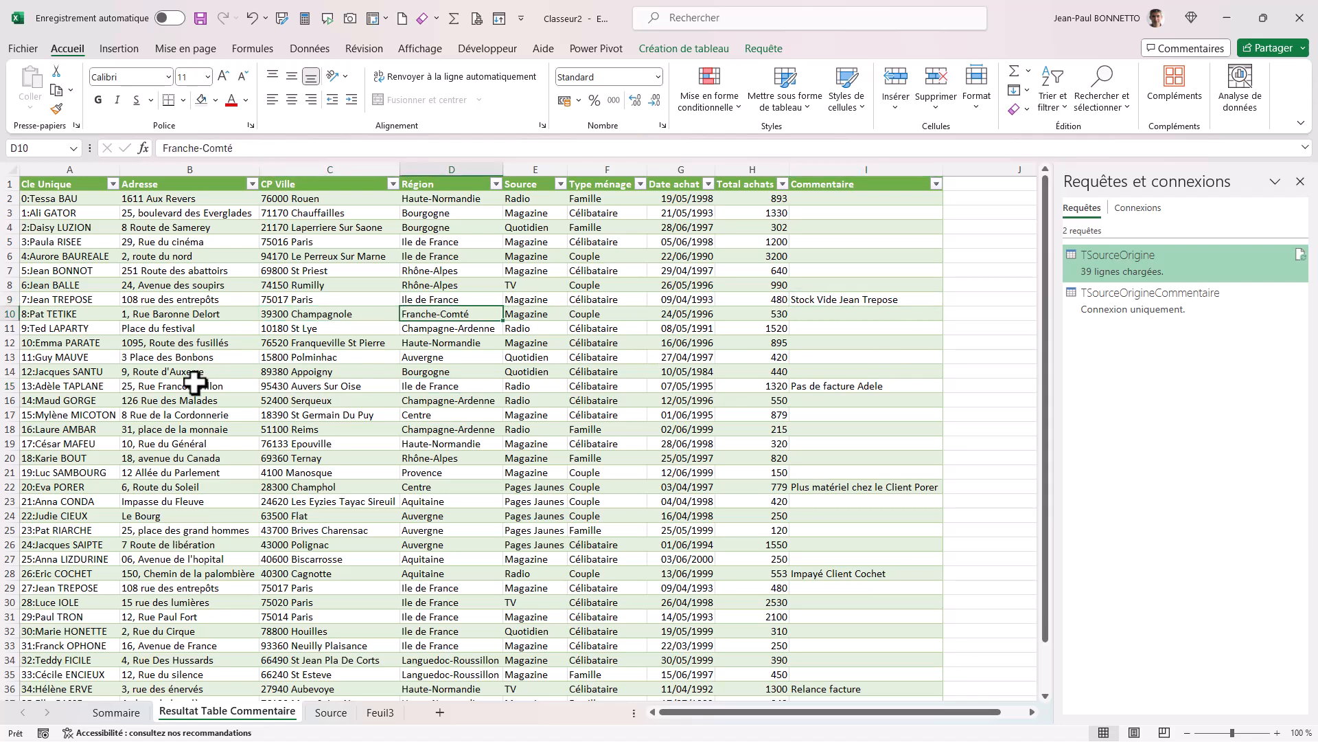
{"action": "left_click", "coordinate": [627, 403]}
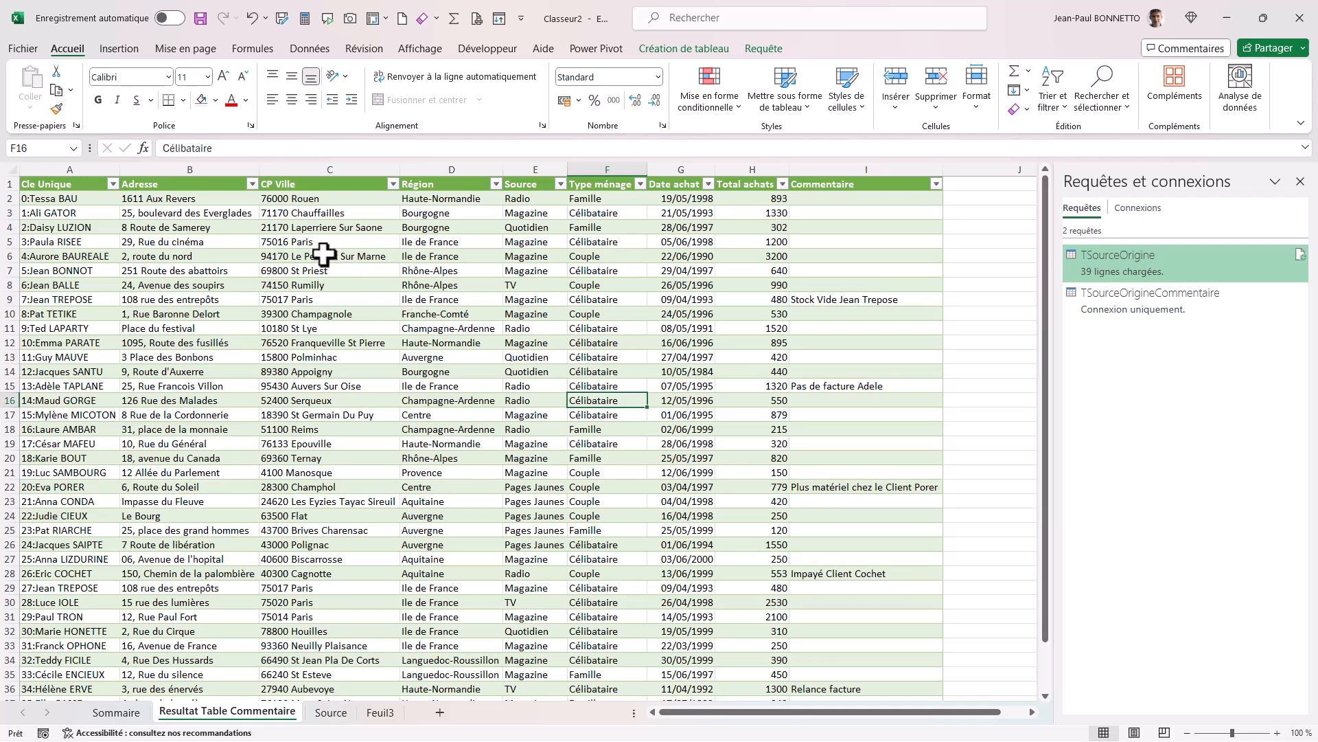
{"action": "left_click", "coordinate": [347, 242]}
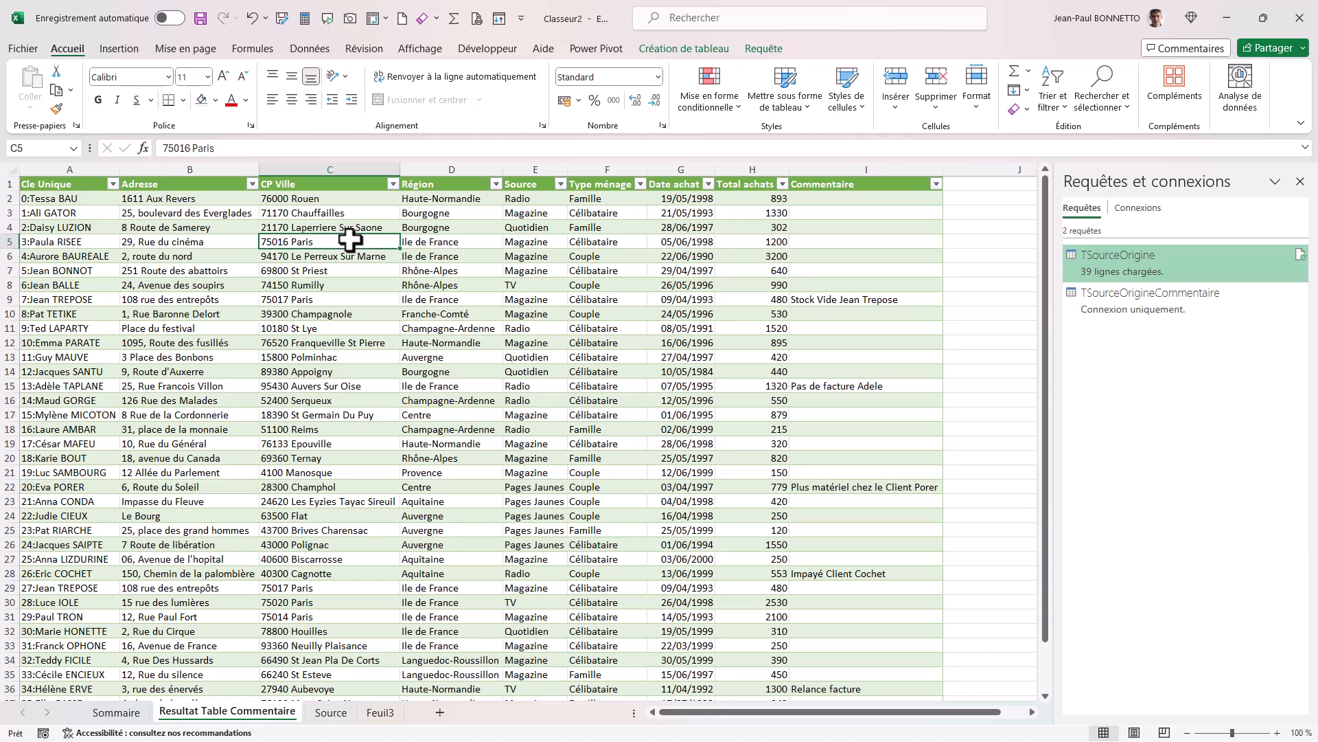
{"action": "left_click", "coordinate": [850, 272]}
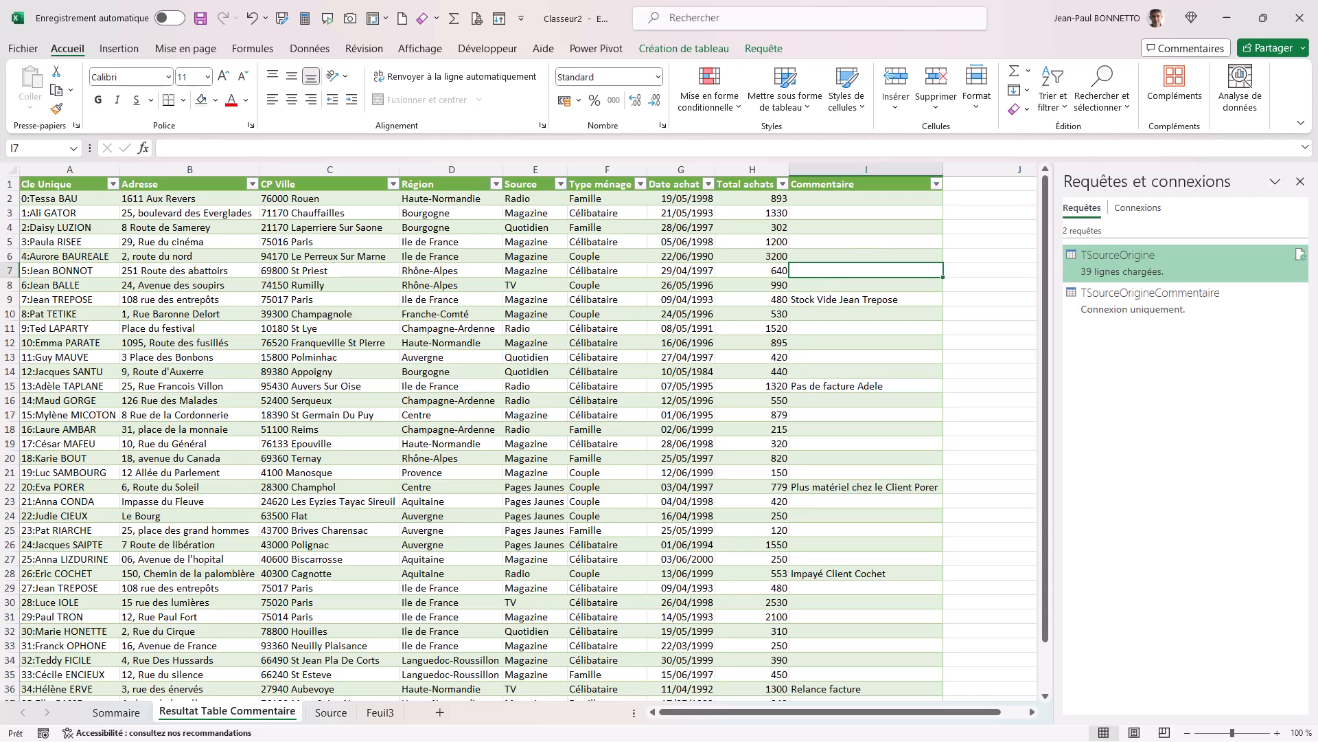
{"action": "left_click", "coordinate": [583, 374]}
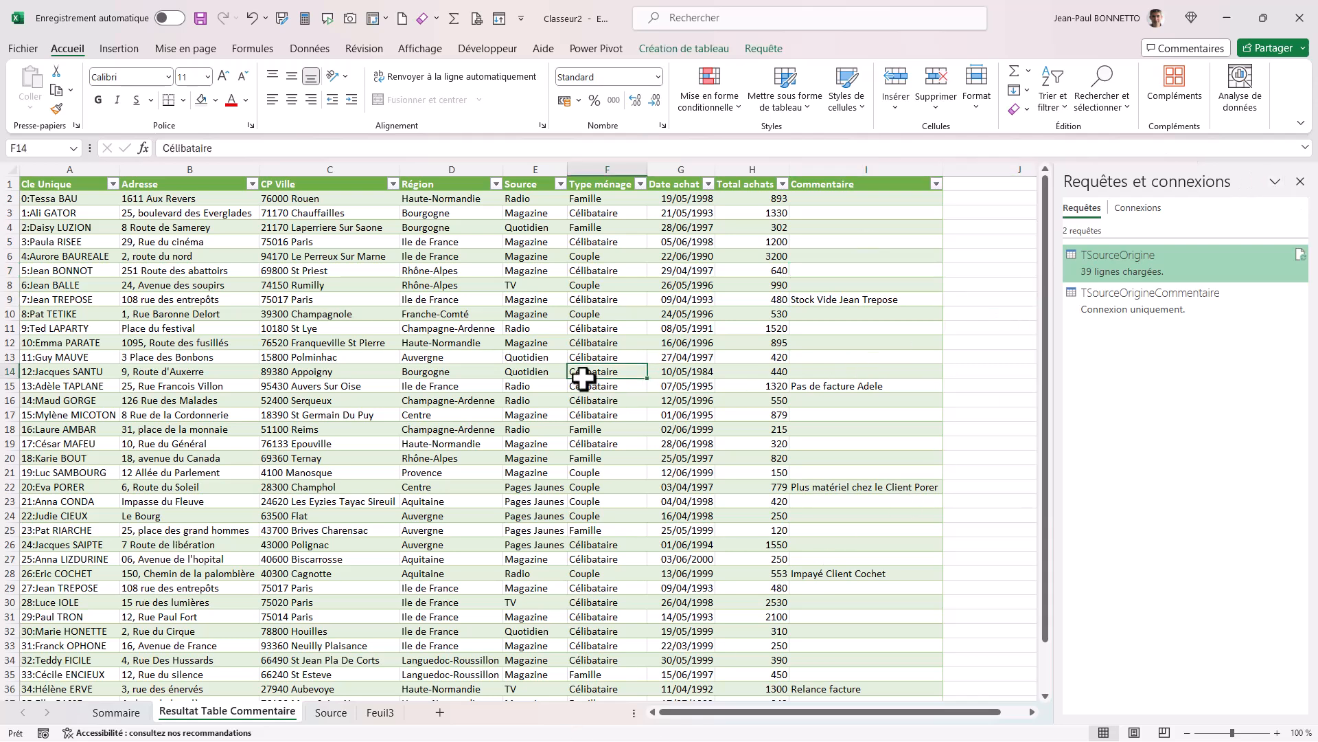
{"action": "left_click", "coordinate": [555, 372]}
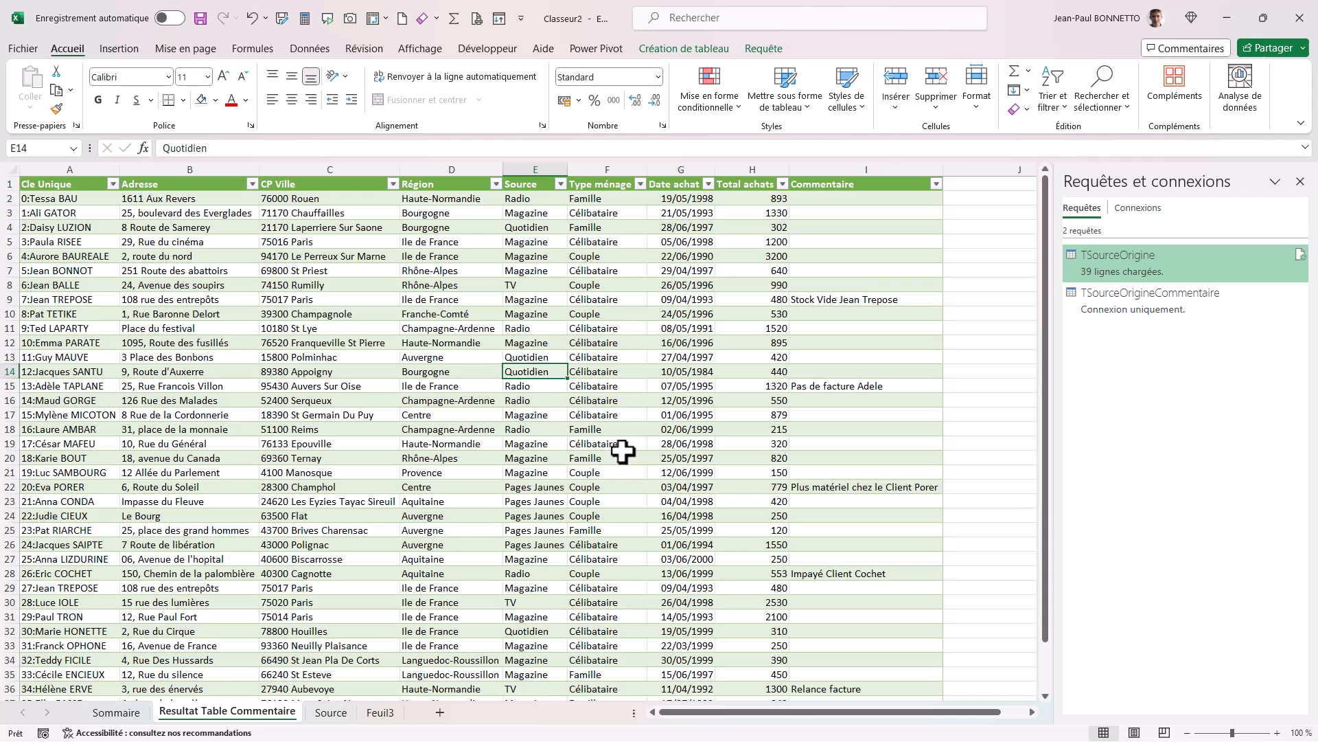
Create a blank workbook and load the file list of the Exo 8 - Ventes Mensuelle folder into the Power Query editor.
{"action": "key", "text": "ctrl+n"}
{"action": "left_click", "coordinate": [444, 270]}
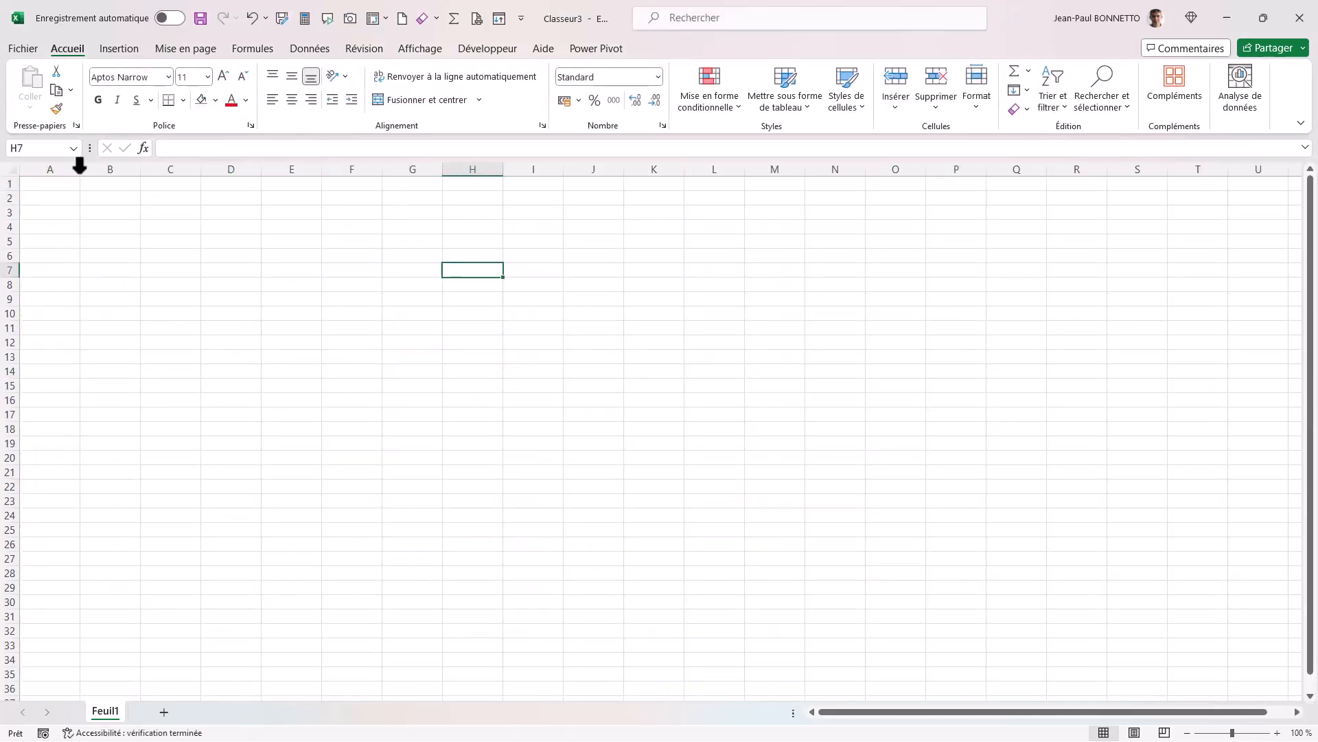
{"action": "left_click", "coordinate": [322, 50]}
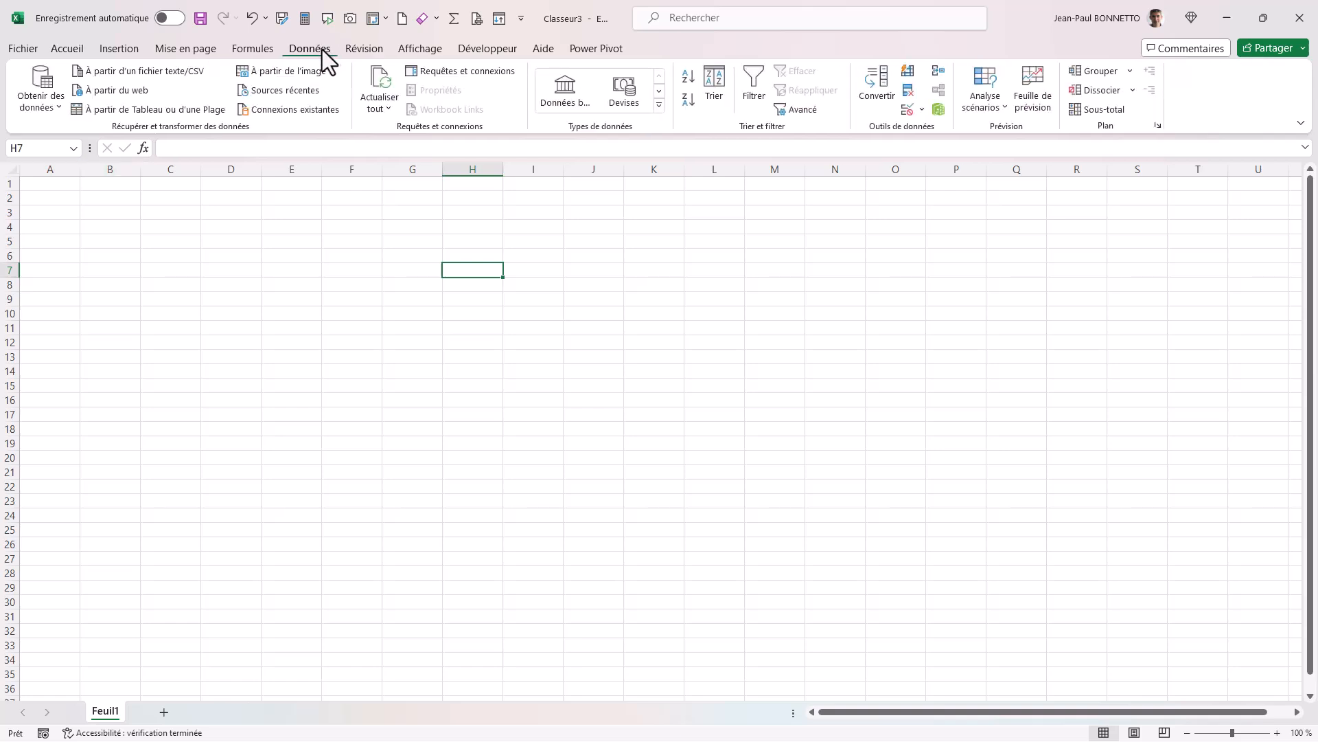
{"action": "left_click", "coordinate": [44, 102]}
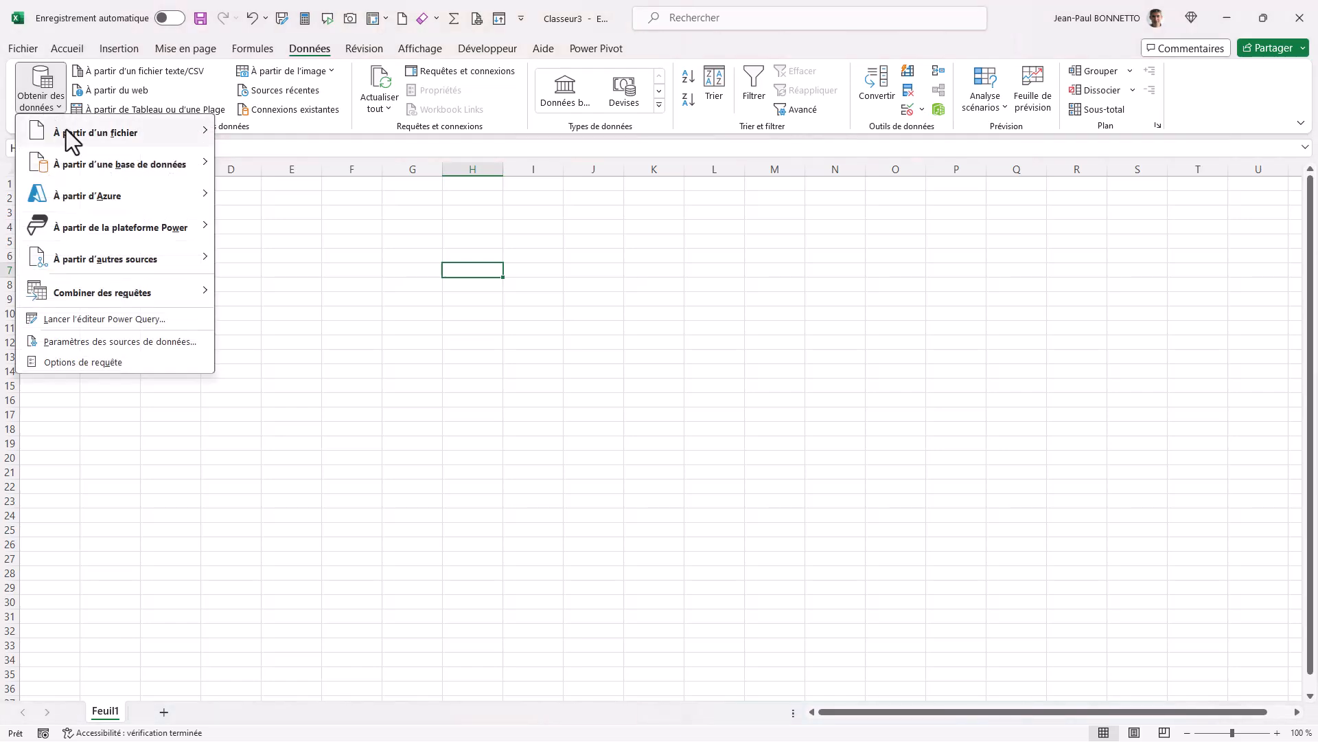
{"action": "mouse_move", "coordinate": [116, 132]}
{"action": "left_click", "coordinate": [307, 288]}
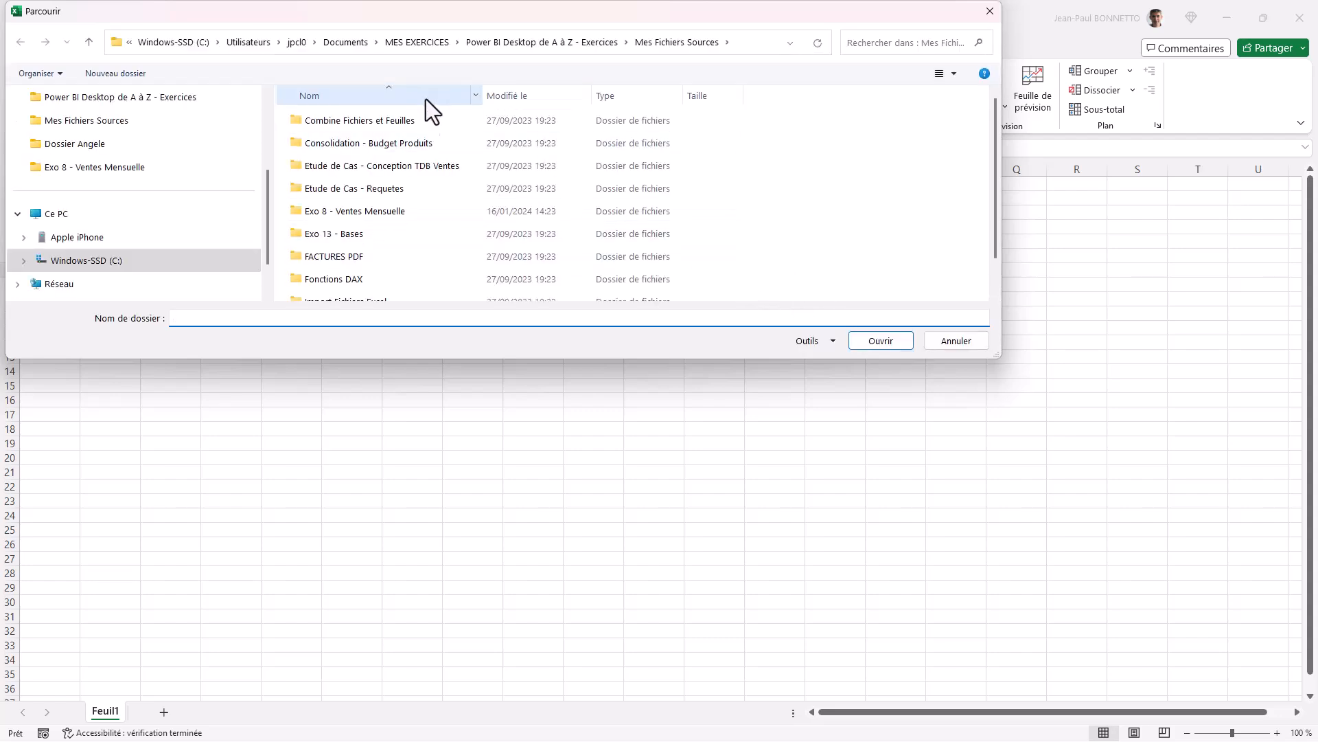
{"action": "double_click", "coordinate": [371, 210]}
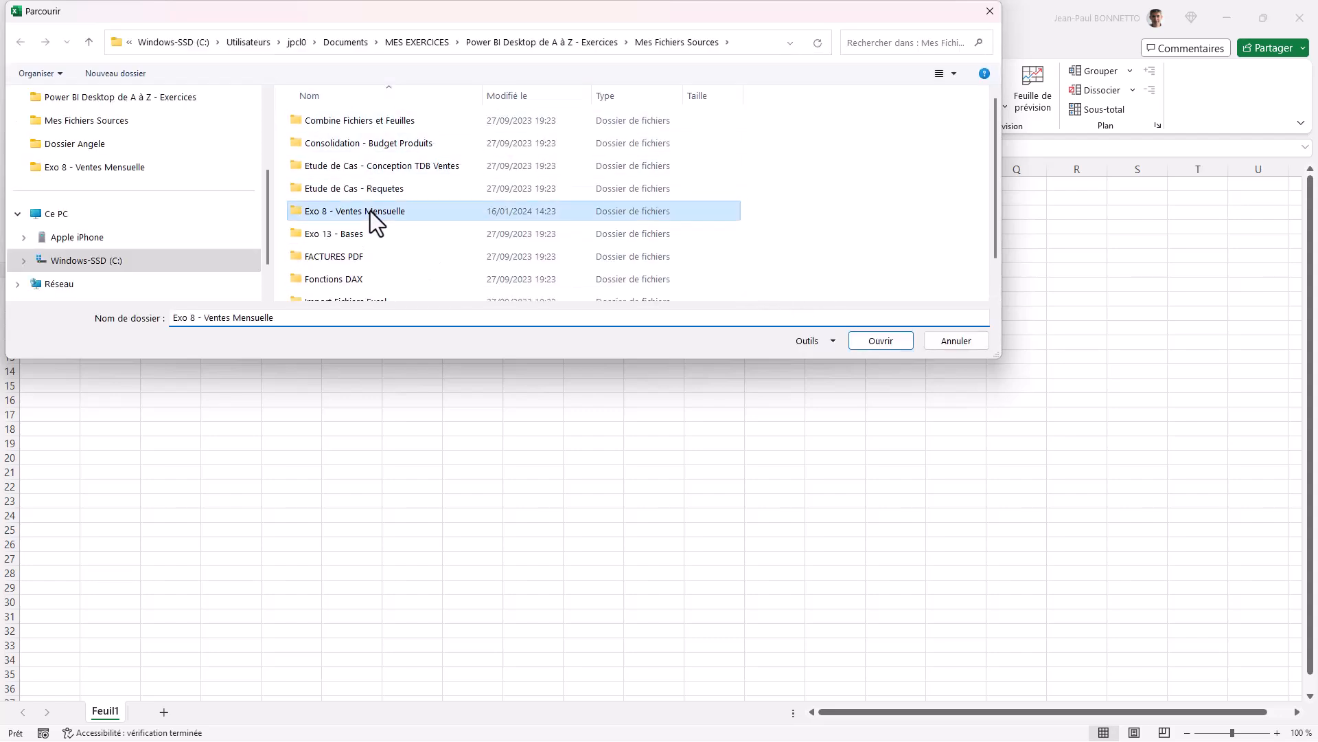
{"action": "left_click", "coordinate": [867, 342]}
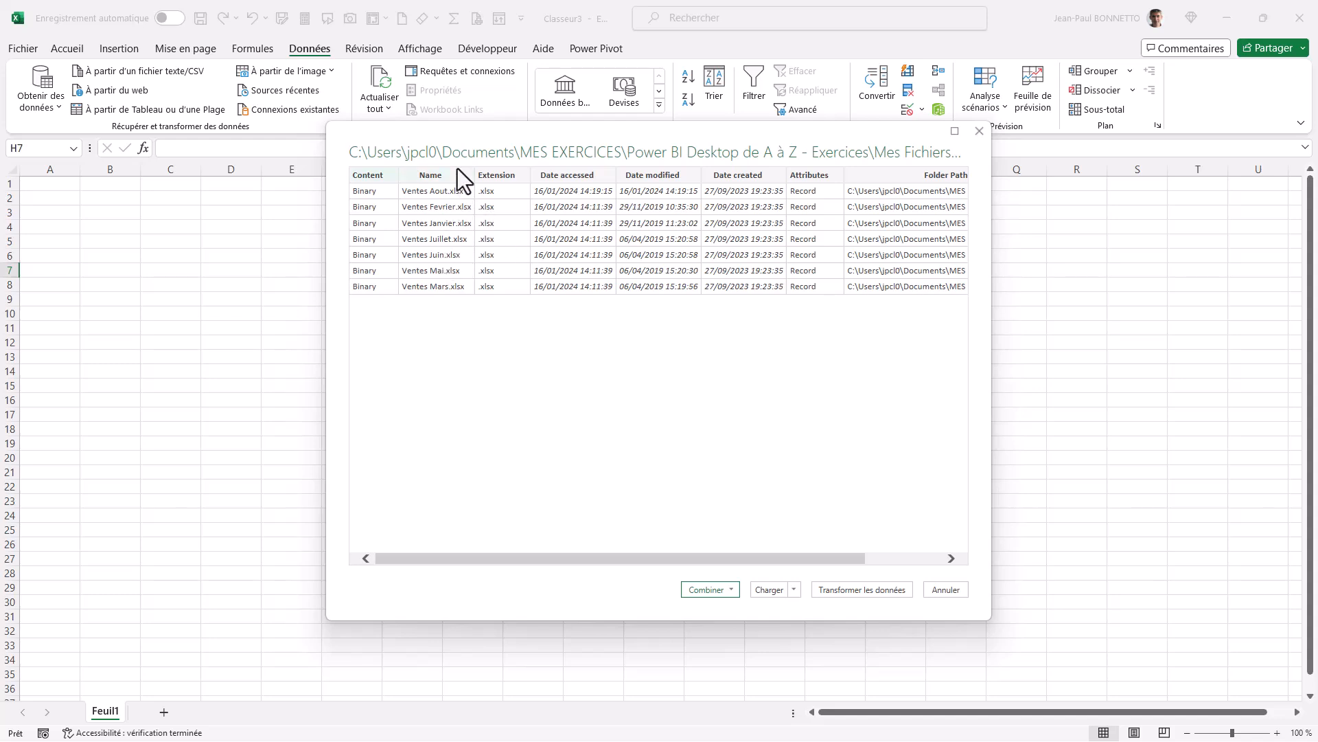
{"action": "left_click", "coordinate": [867, 590]}
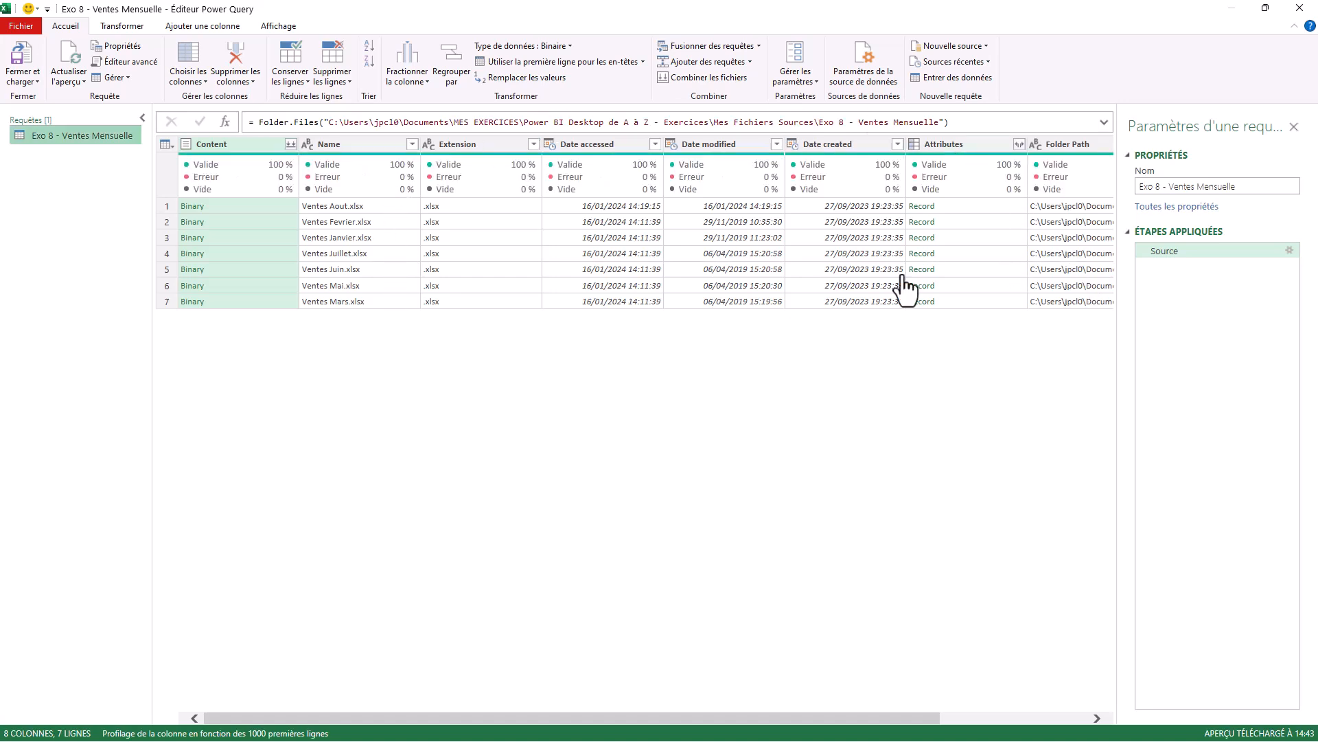
Combine the folder's files from the Content column, extracting the Feuil1 sheet with the first file as the example.
{"action": "left_click", "coordinate": [294, 144]}
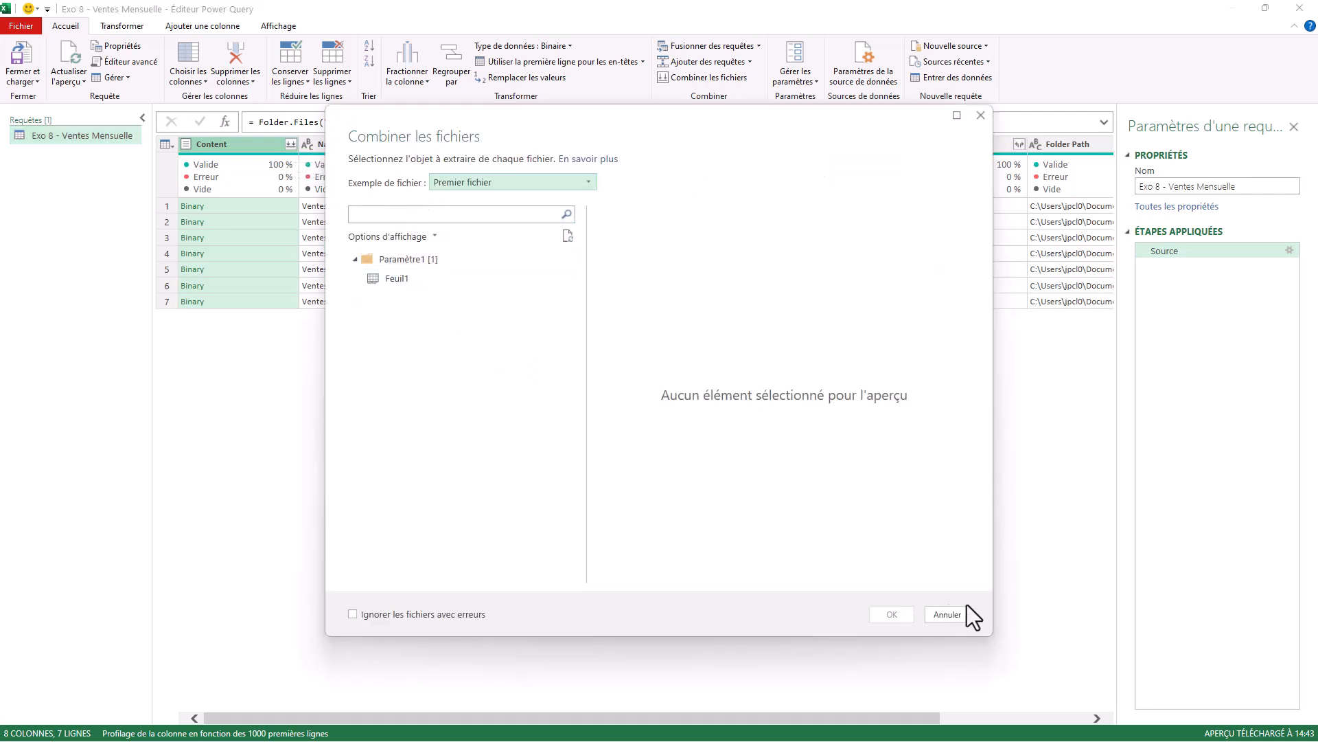
{"action": "left_click", "coordinate": [395, 278]}
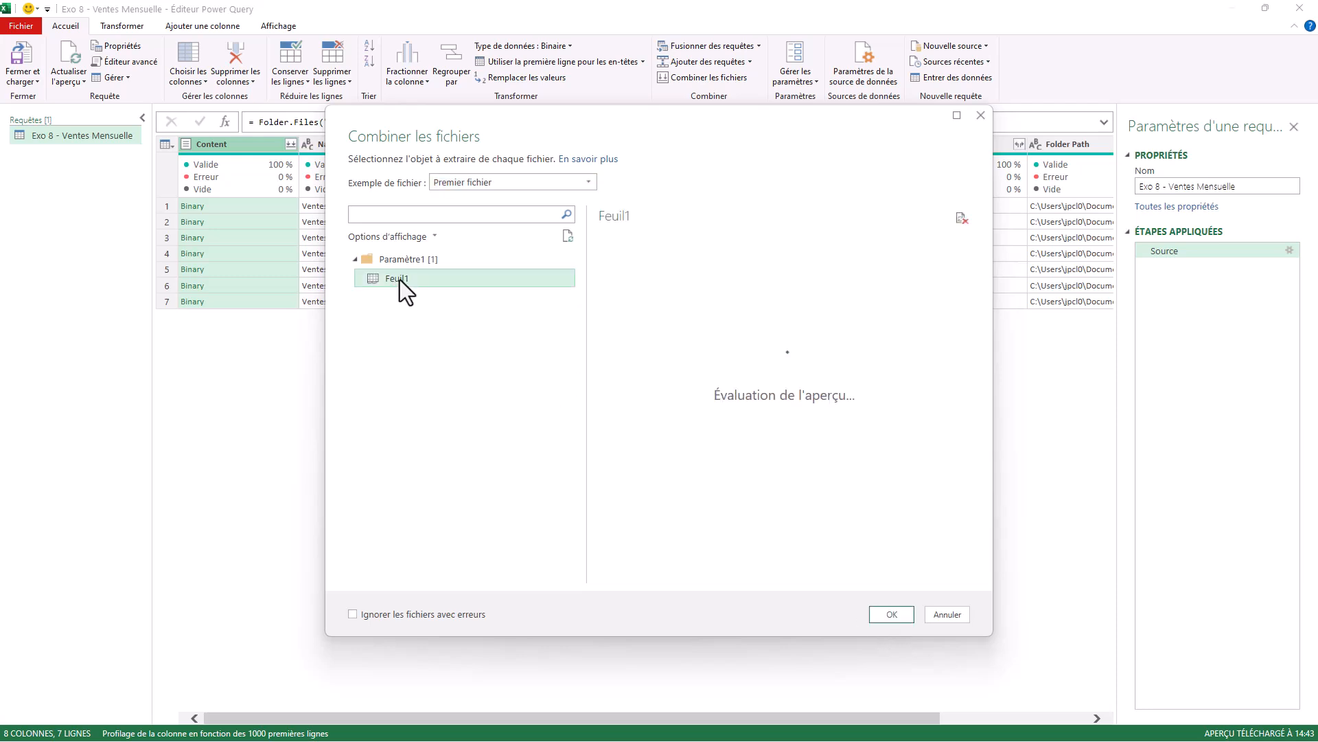
{"action": "left_click", "coordinate": [900, 618]}
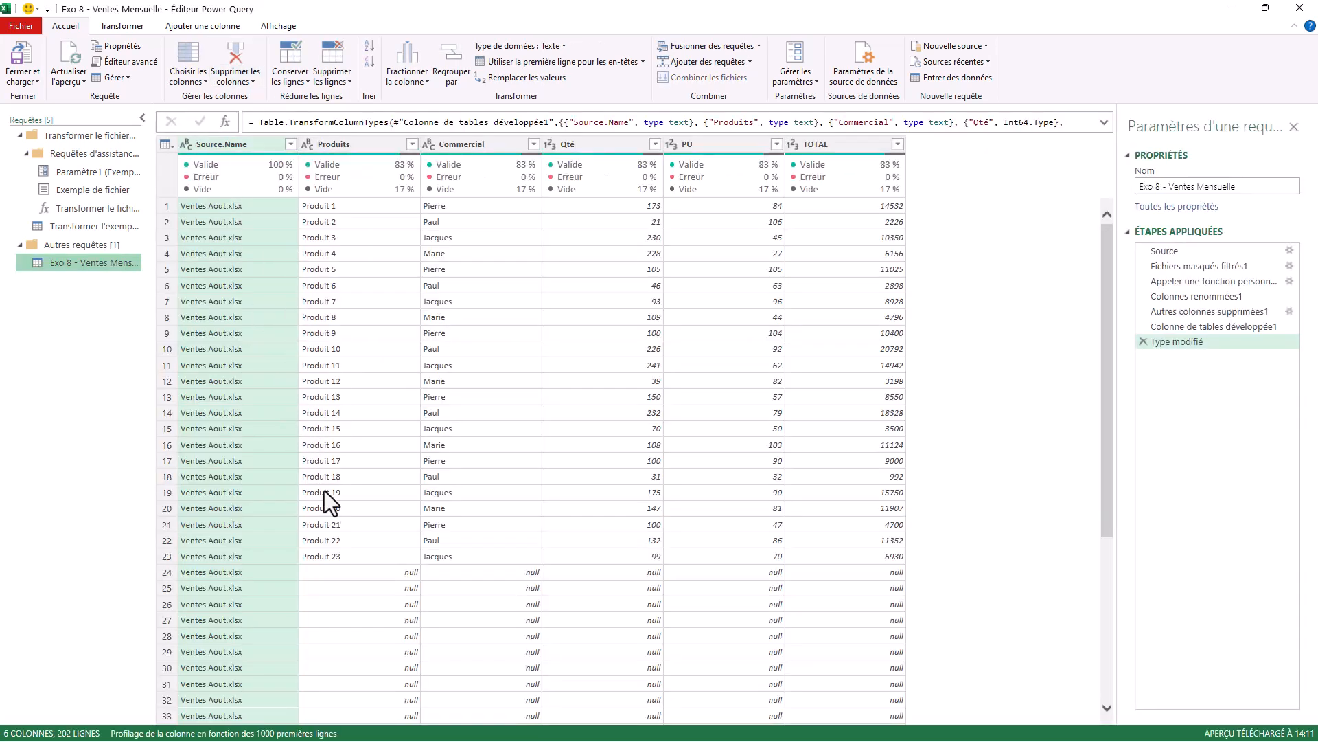
Filter the null rows out of the Produits column in the combined sales table.
{"action": "scroll", "coordinate": [363, 212], "scroll_direction": "down", "scroll_amount": 20}
{"action": "scroll", "coordinate": [464, 345], "scroll_direction": "up", "scroll_amount": 20}
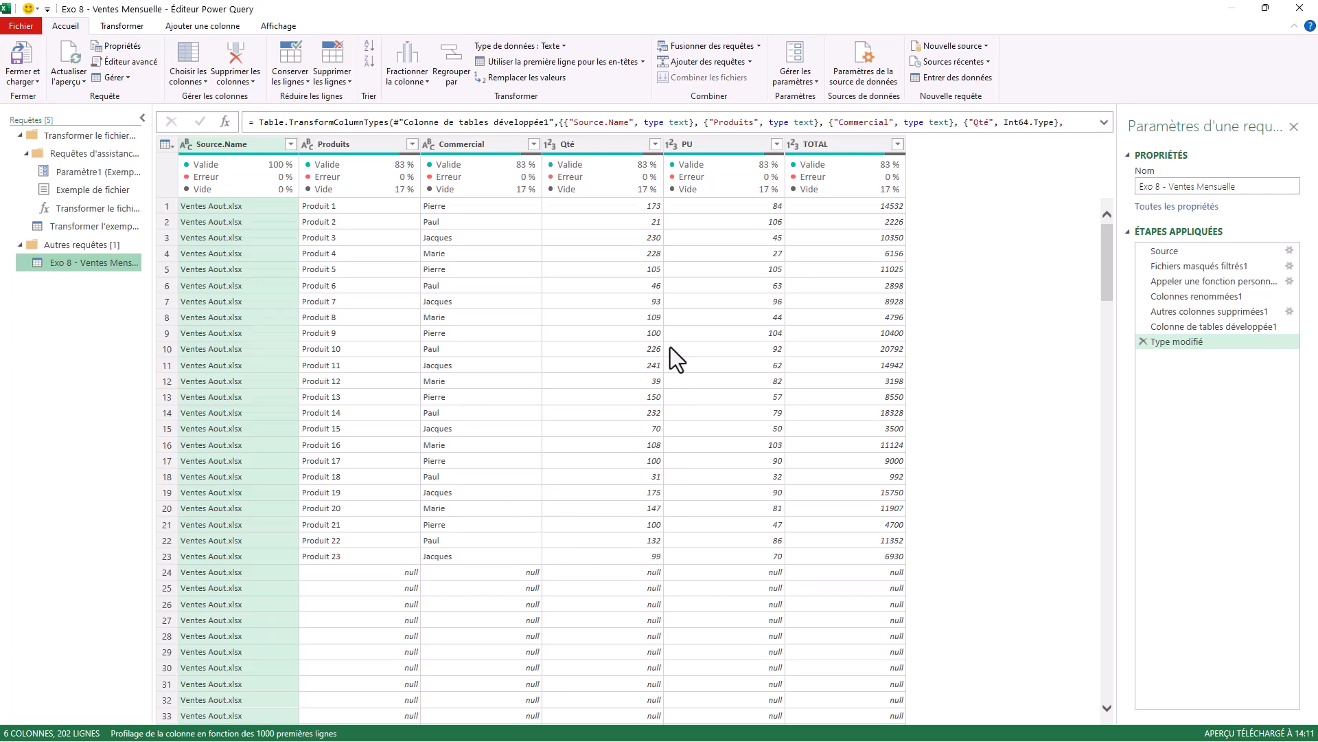
{"action": "scroll", "coordinate": [678, 362], "scroll_direction": "down", "scroll_amount": 20}
{"action": "scroll", "coordinate": [679, 363], "scroll_direction": "up", "scroll_amount": 20}
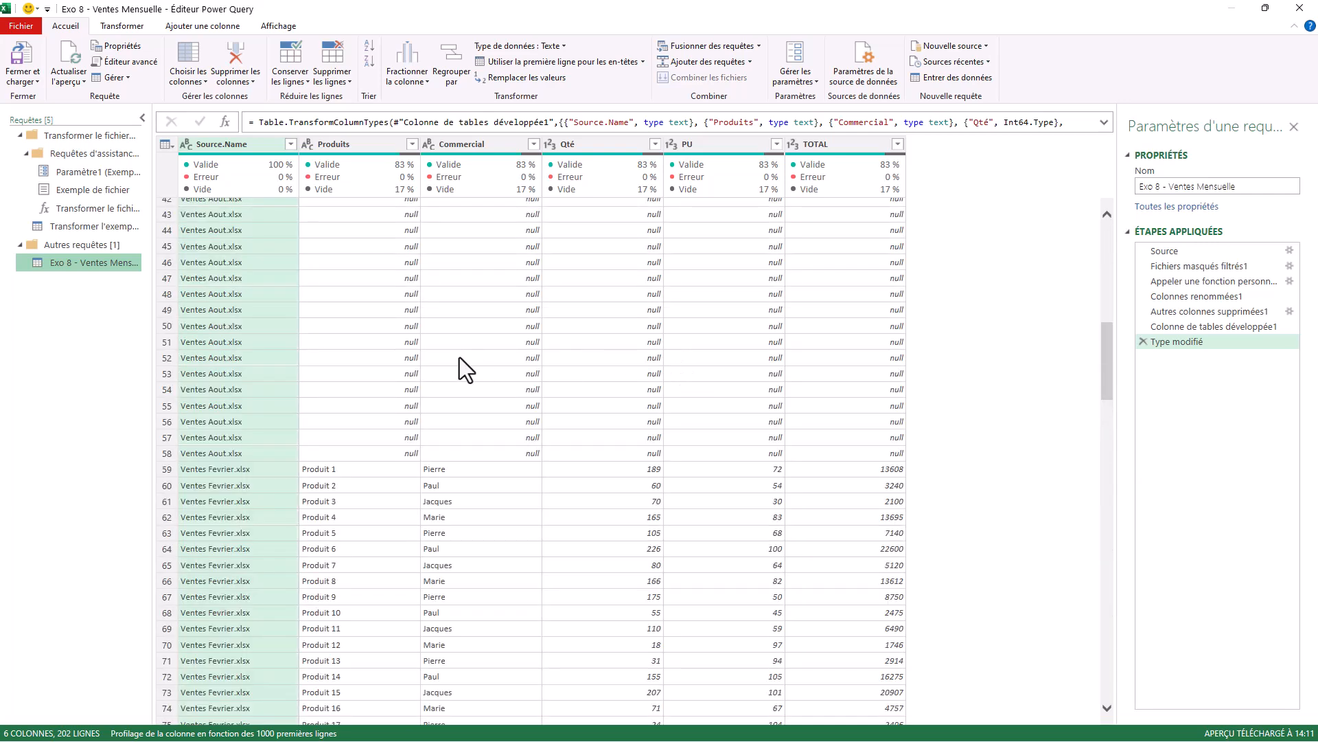
{"action": "scroll", "coordinate": [458, 358], "scroll_direction": "up", "scroll_amount": 14}
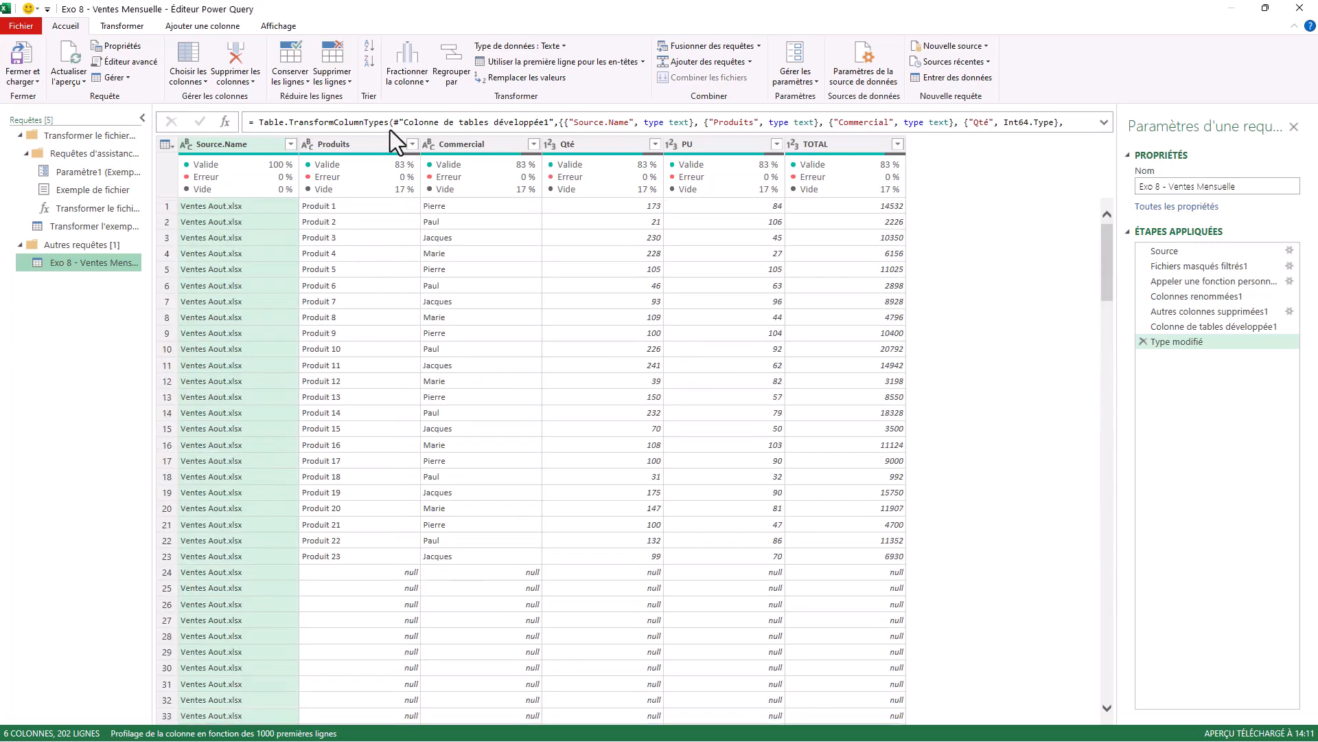
{"action": "left_click", "coordinate": [412, 145]}
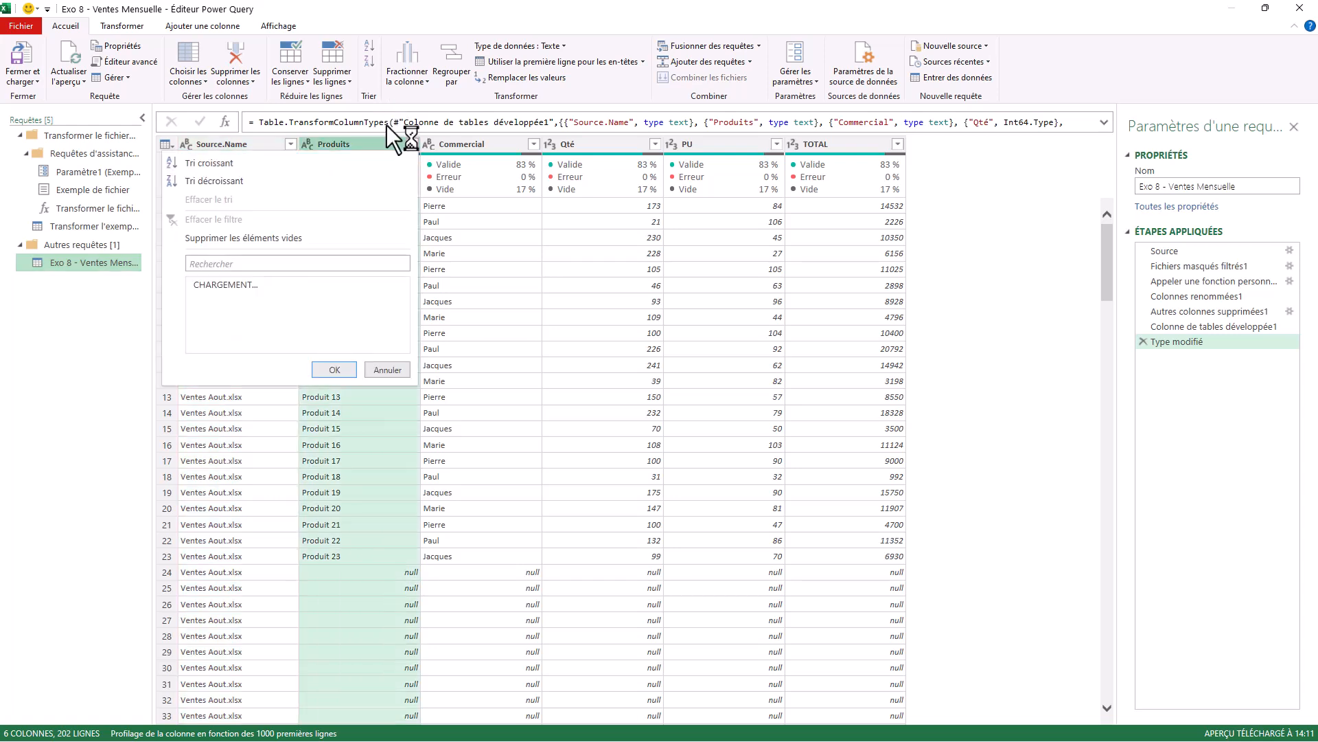
{"action": "left_click", "coordinate": [199, 319]}
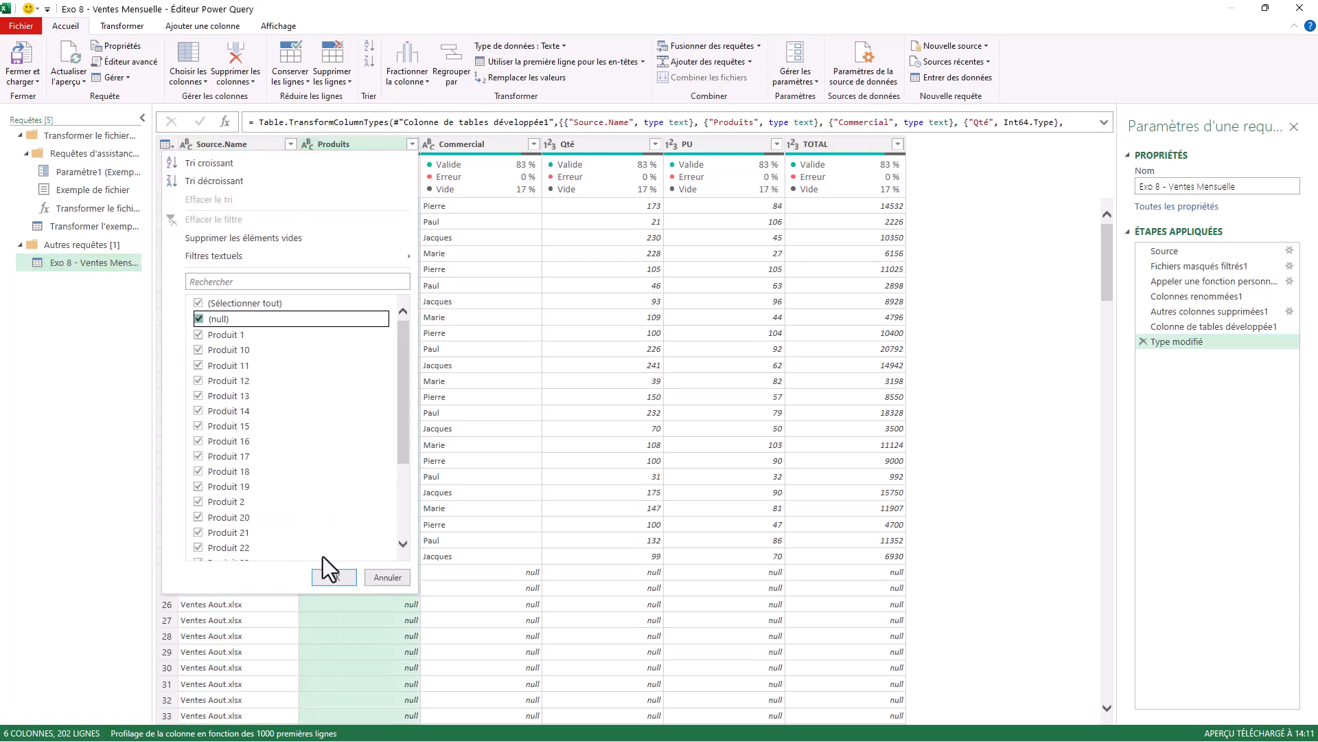
{"action": "left_click", "coordinate": [326, 576]}
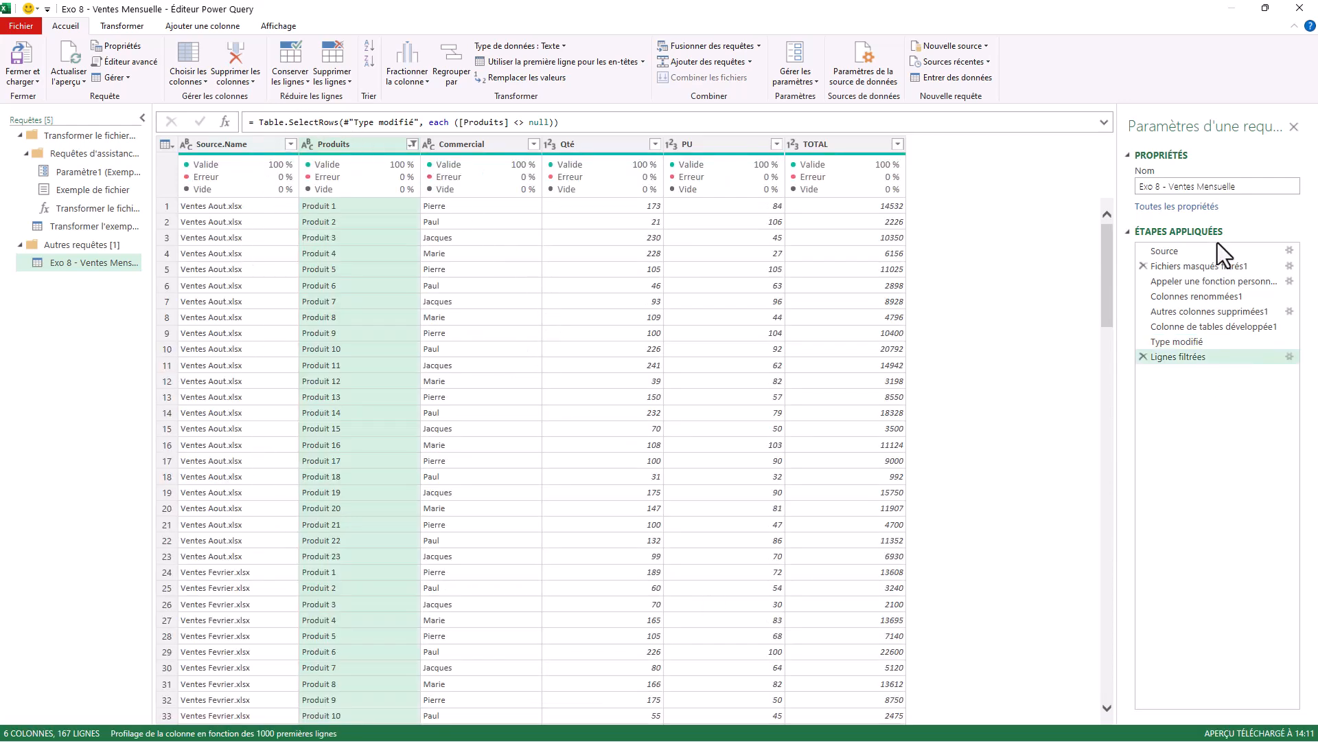
Rename the Exo 8 - Ventes Mensuelle query as ConsolidationFichier.
{"action": "left_click", "coordinate": [1250, 185]}
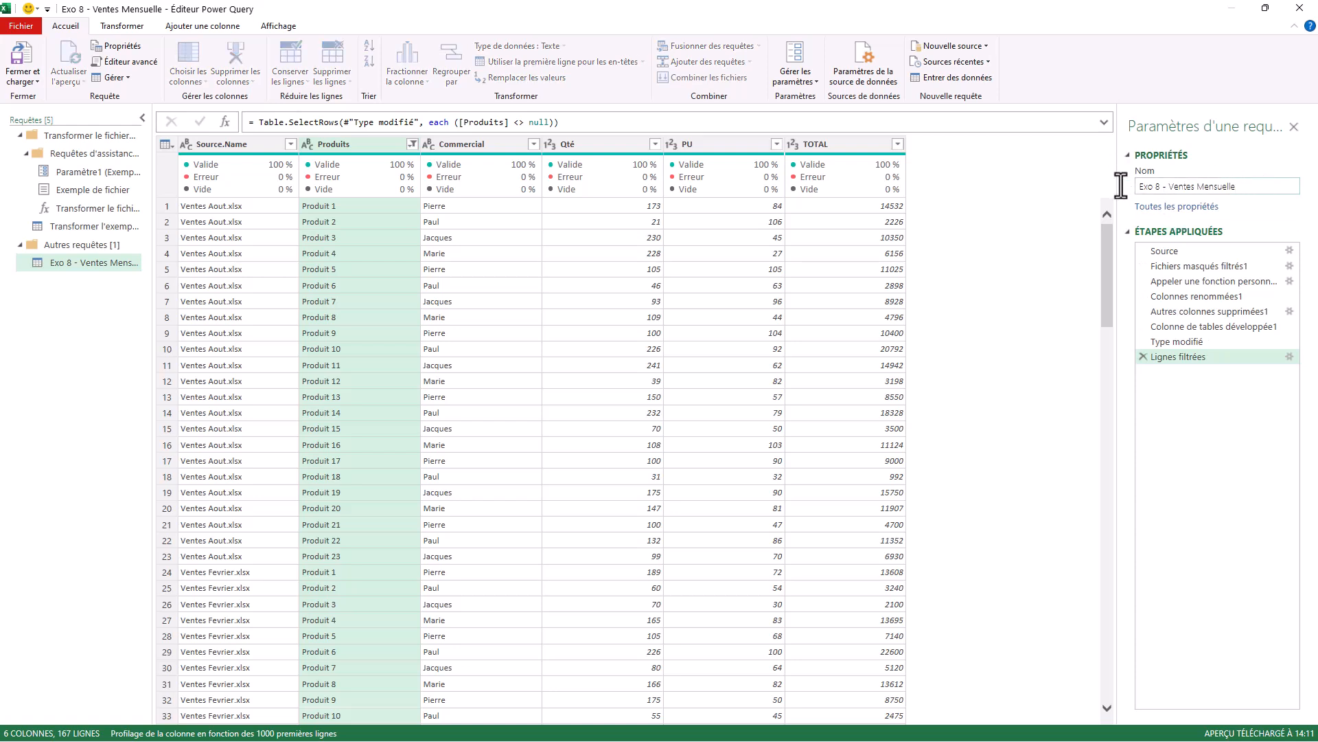
{"action": "left_click_drag", "start_coordinate": [1257, 184], "coordinate": [1131, 189]}
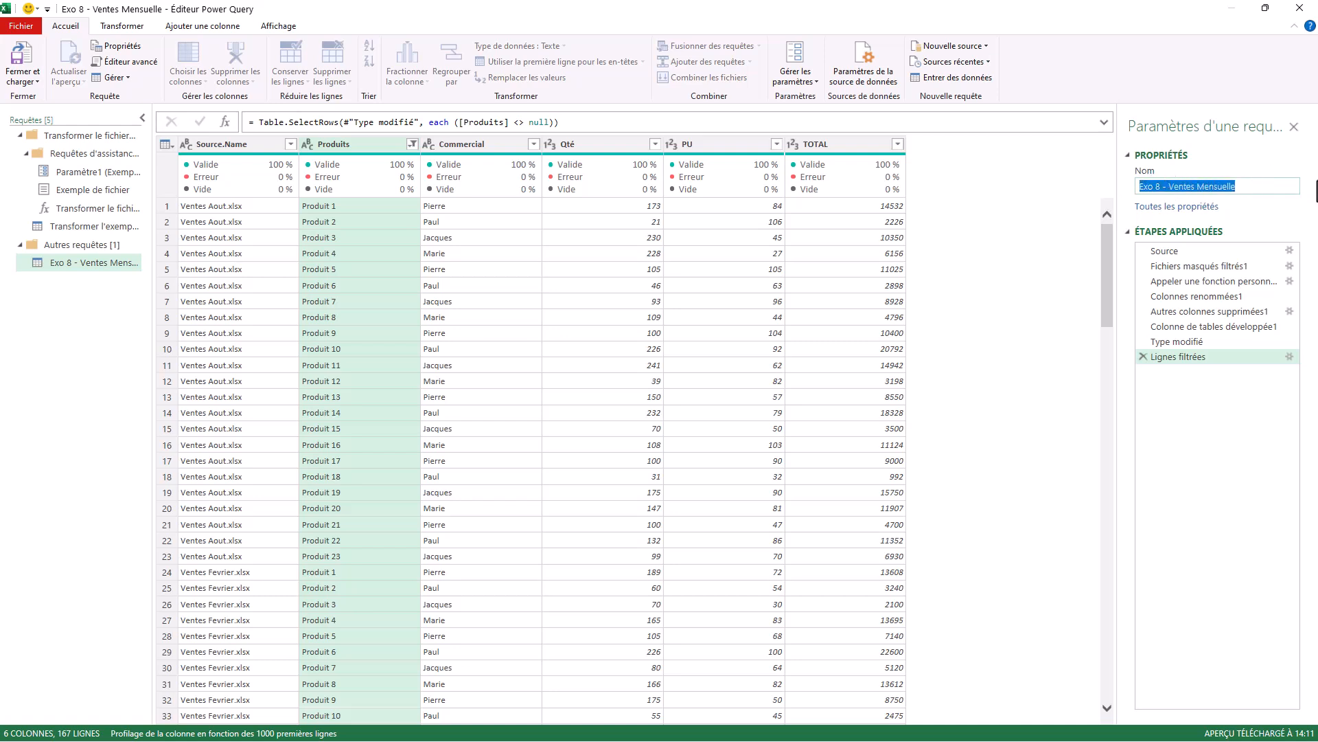
{"action": "type", "text": "Table"}
{"action": "key", "text": "BackSpace"}
{"action": "key", "text": "BackSpace"}
{"action": "key", "text": "BackSpace"}
{"action": "key", "text": "BackSpace"}
{"action": "key", "text": "BackSpace"}
{"action": "type", "text": "Cons"}
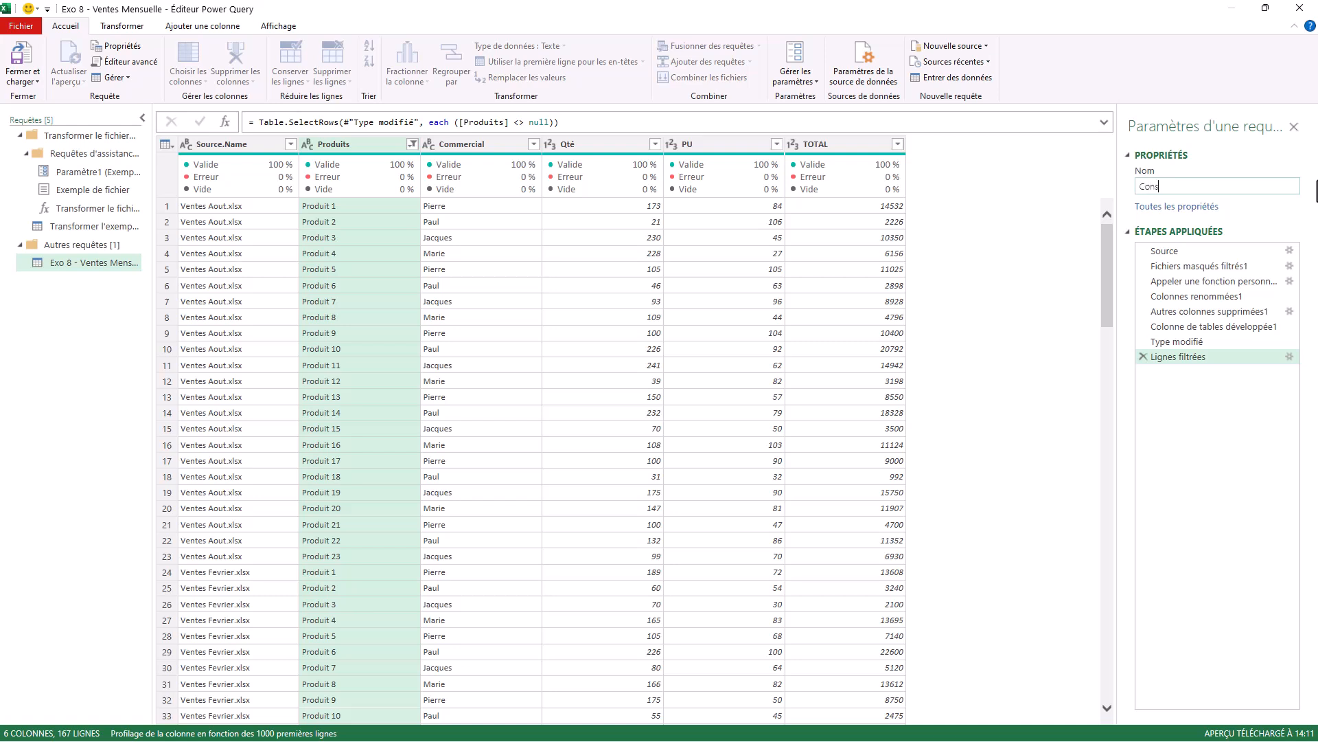
{"action": "type", "text": "o"}
{"action": "type", "text": "lidationFichier"}
{"action": "left_click", "coordinate": [88, 261]}
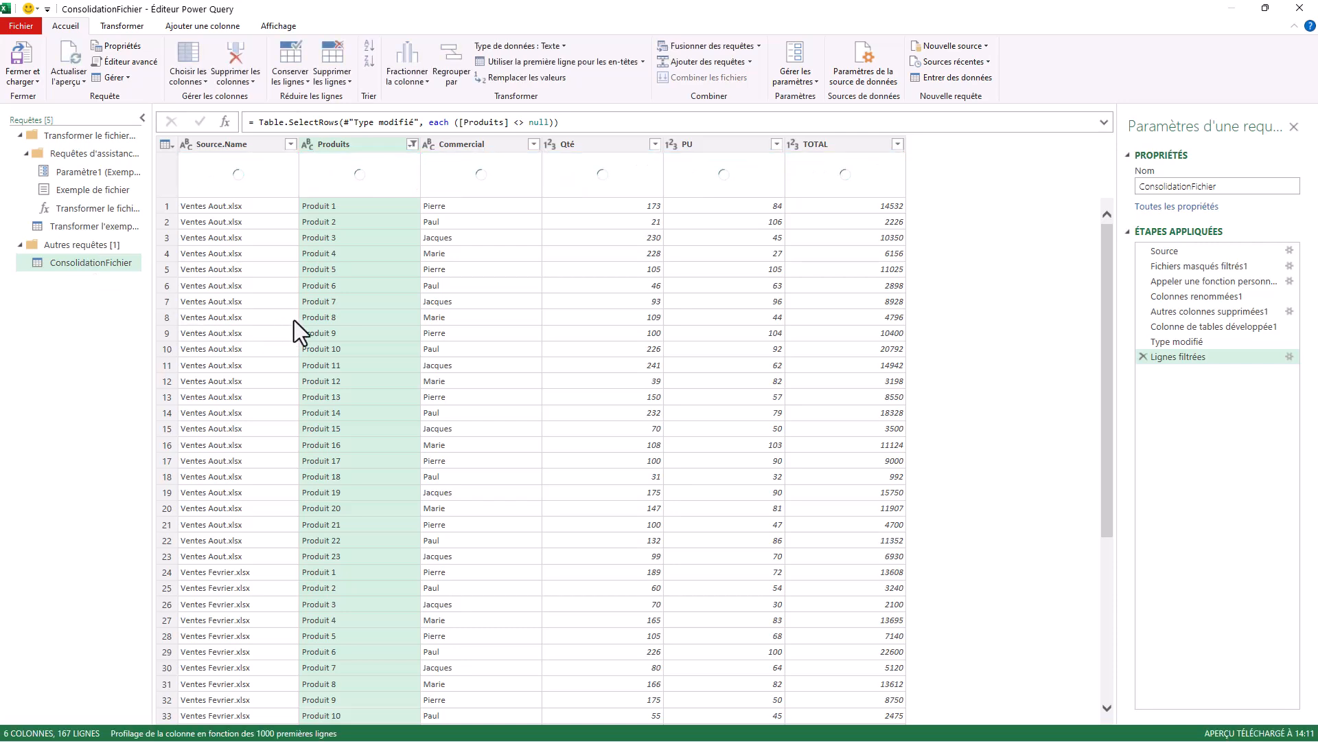
Filter the null rows out of the Produits column in the Transformer l'exemple de fichier query.
{"action": "scroll", "coordinate": [274, 303], "scroll_direction": "down", "scroll_amount": 6}
{"action": "scroll", "coordinate": [274, 304], "scroll_direction": "down", "scroll_amount": 20}
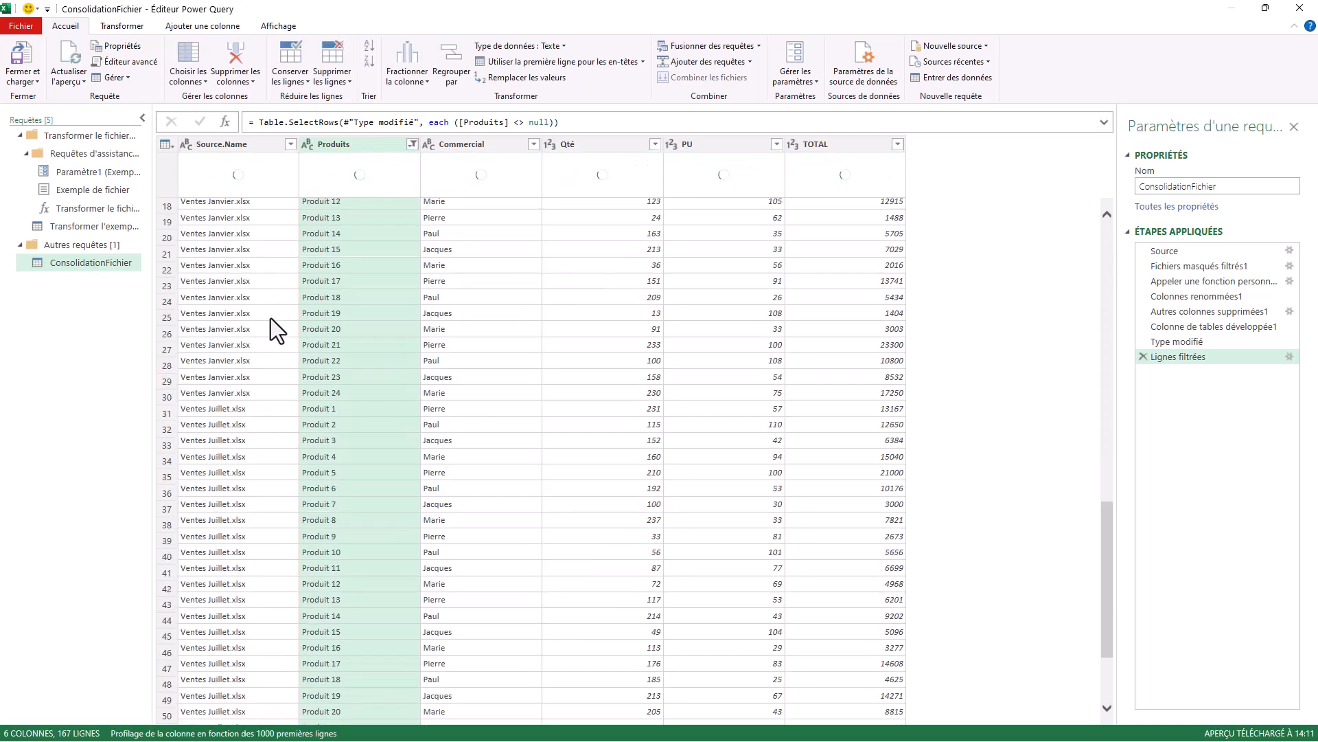
{"action": "scroll", "coordinate": [232, 439], "scroll_direction": "up", "scroll_amount": 20}
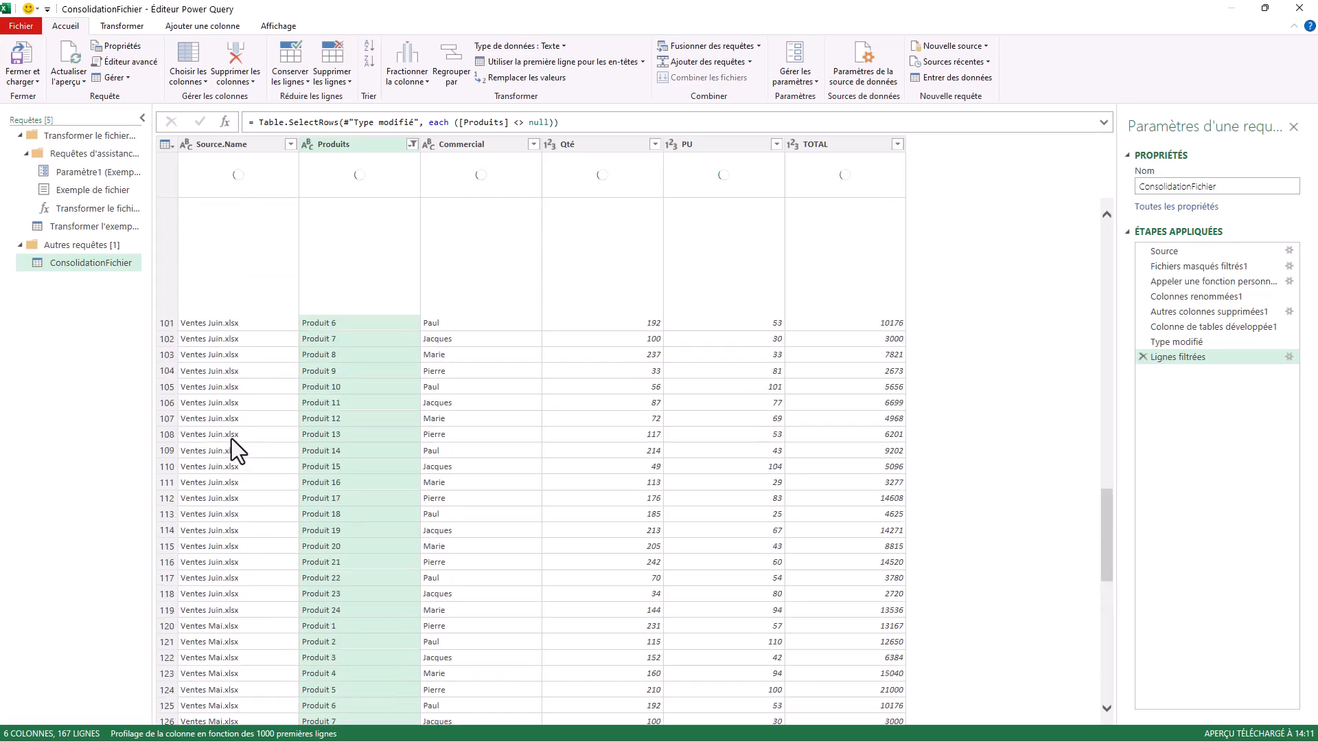
{"action": "scroll", "coordinate": [247, 416], "scroll_direction": "down", "scroll_amount": 20}
{"action": "scroll", "coordinate": [252, 430], "scroll_direction": "up", "scroll_amount": 20}
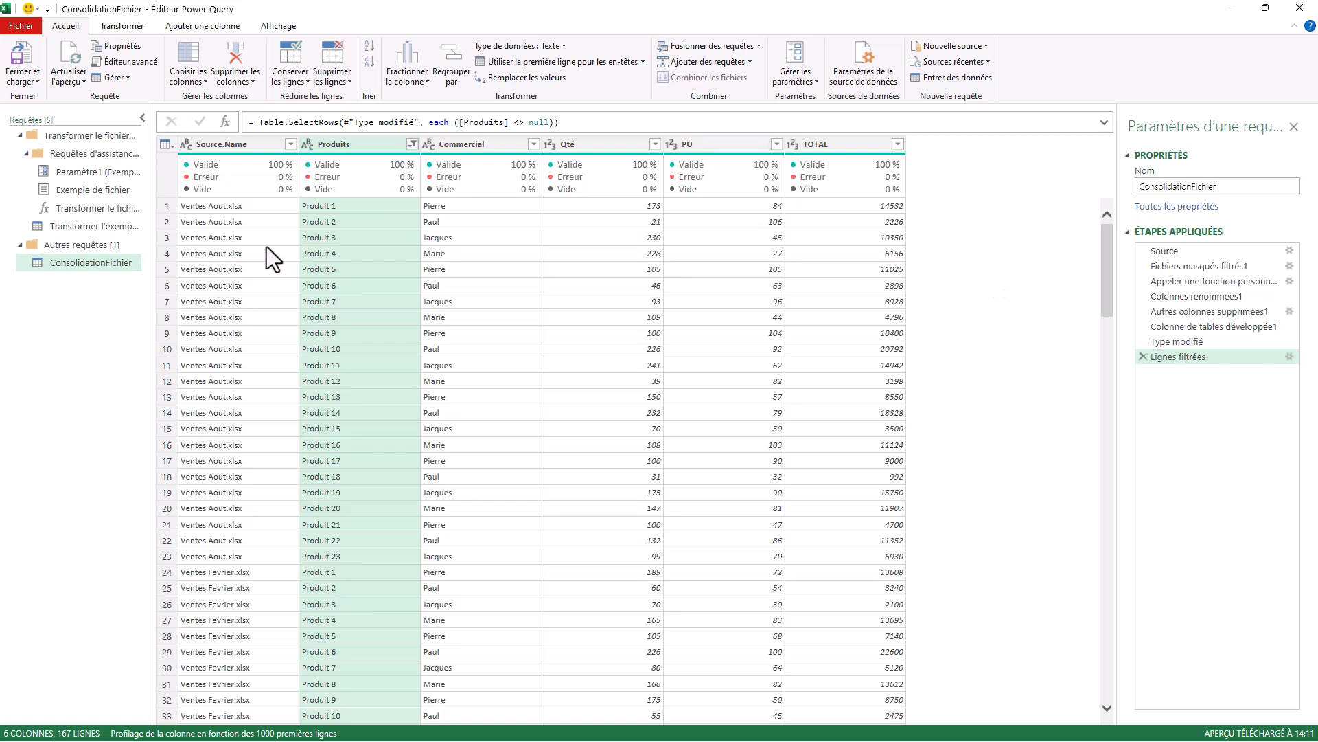
{"action": "left_click", "coordinate": [89, 225]}
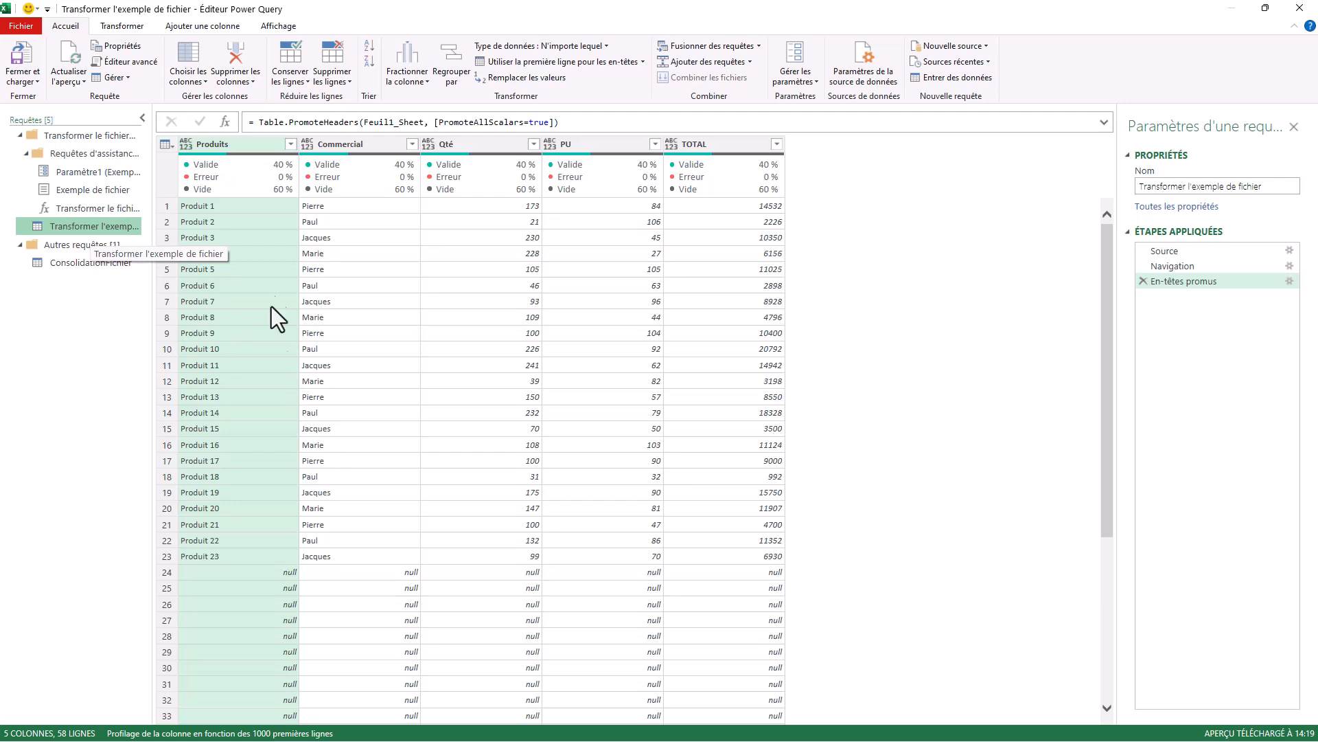
{"action": "scroll", "coordinate": [344, 369], "scroll_direction": "down", "scroll_amount": 5}
{"action": "scroll", "coordinate": [344, 368], "scroll_direction": "up", "scroll_amount": 5}
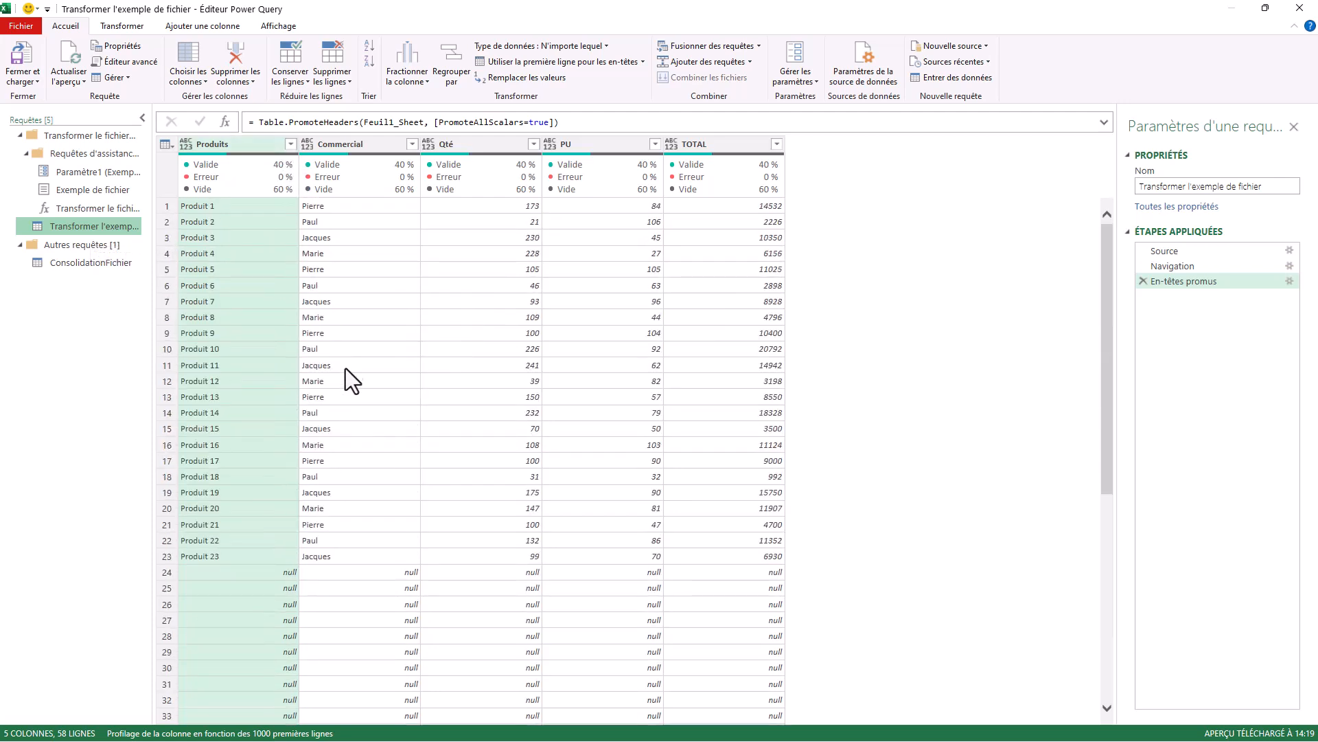
{"action": "left_click", "coordinate": [291, 142]}
{"action": "left_click", "coordinate": [77, 319]}
{"action": "key", "text": "Return"}
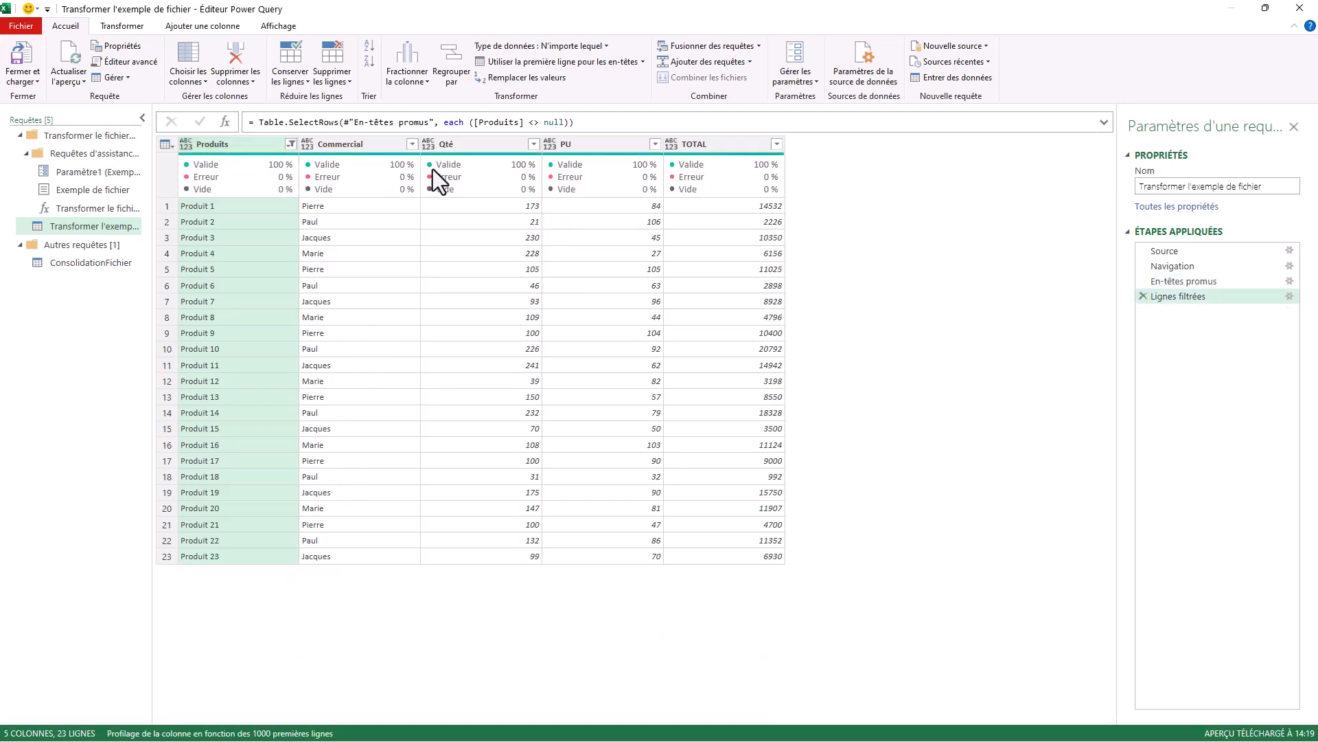
Add an index column starting from 0 to the sample file query and check its numbering per file in ConsolidationFichier.
{"action": "left_click", "coordinate": [205, 25]}
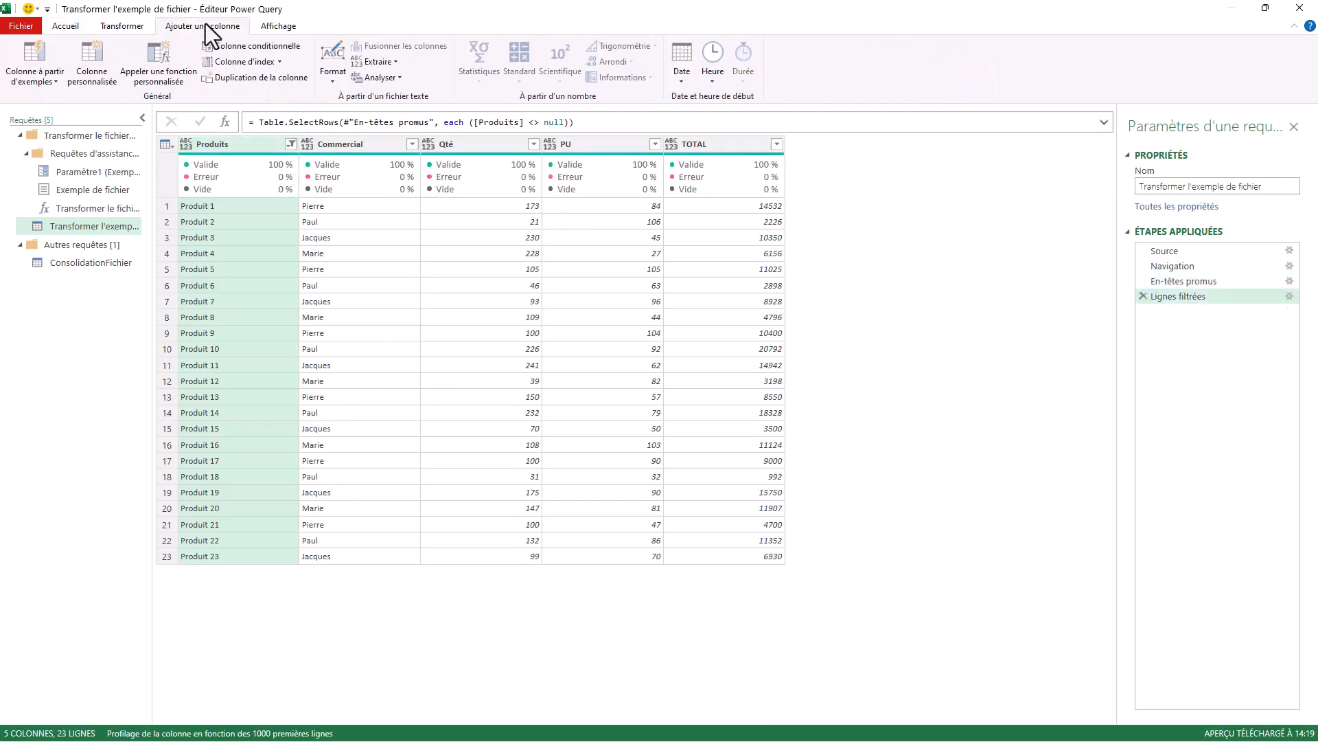
{"action": "left_click", "coordinate": [240, 61]}
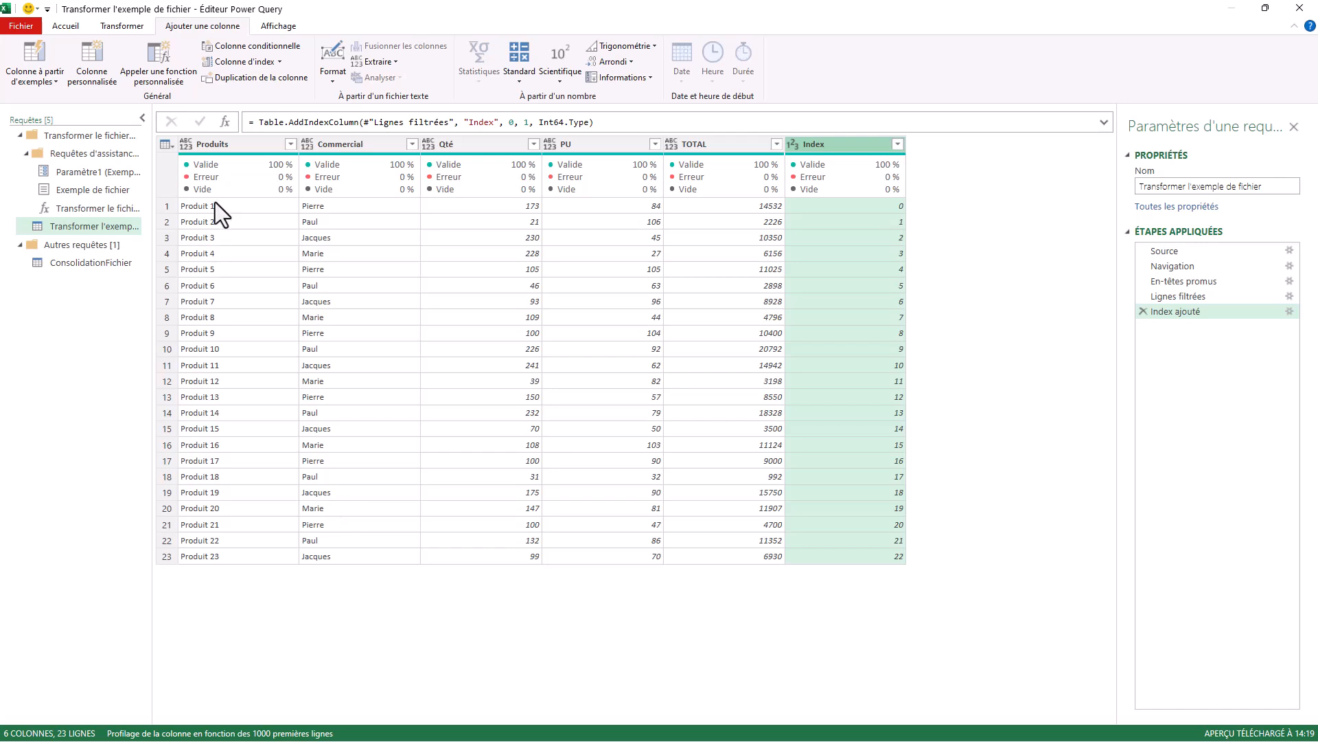
{"action": "left_click", "coordinate": [84, 262]}
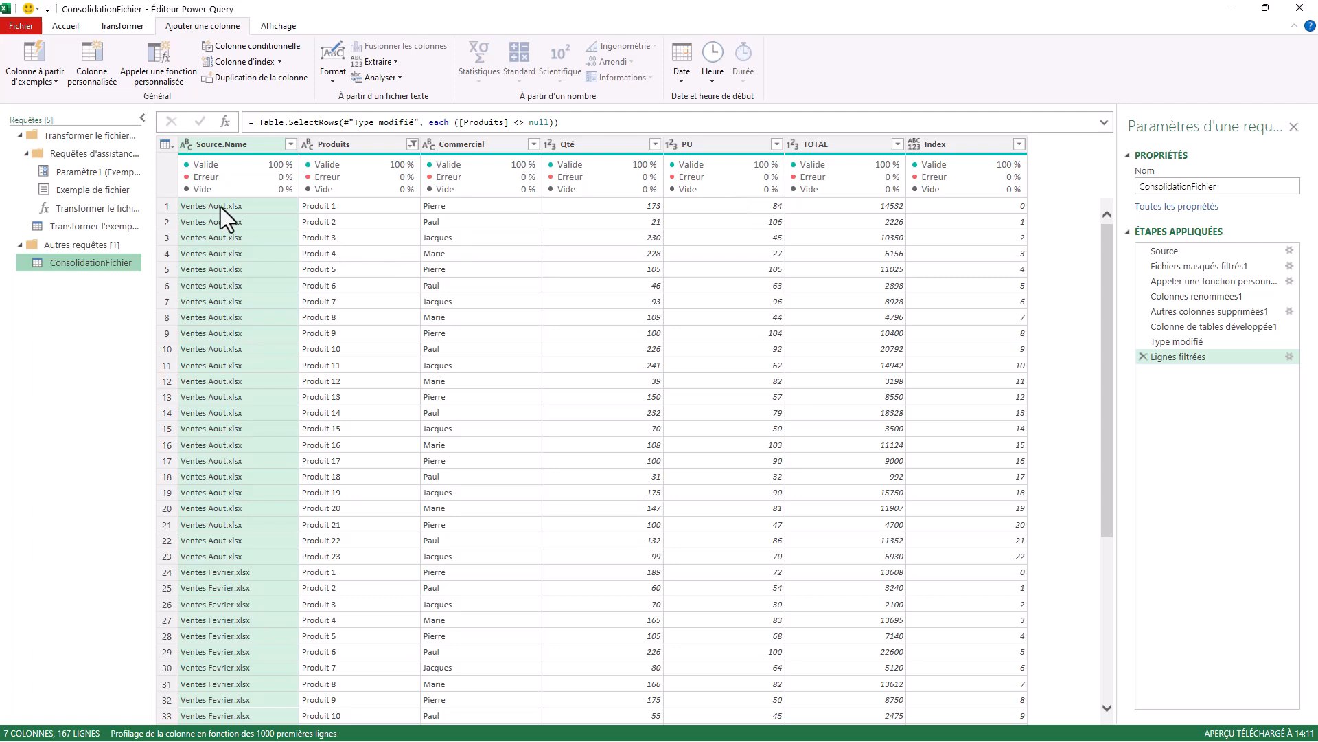
{"action": "left_click", "coordinate": [210, 492]}
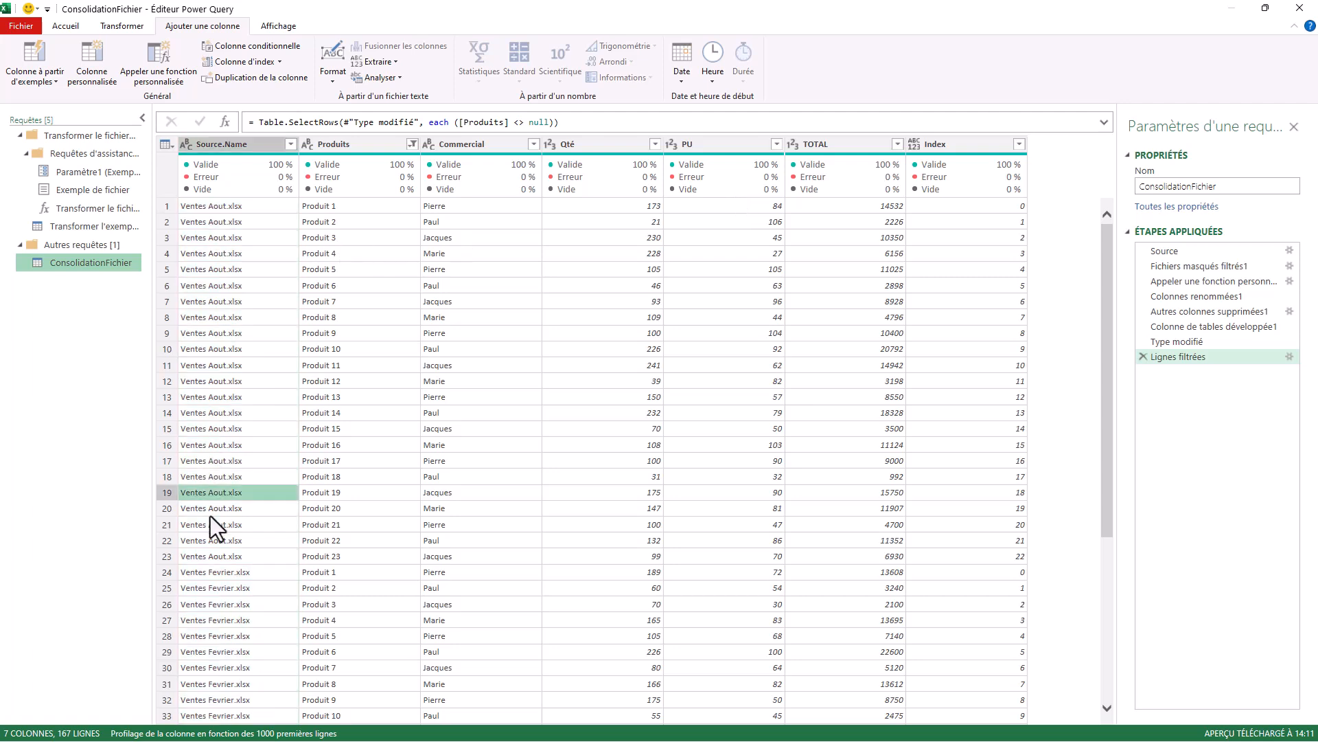
{"action": "left_click", "coordinate": [1023, 556]}
{"action": "left_click_drag", "start_coordinate": [1109, 344], "coordinate": [1122, 483]}
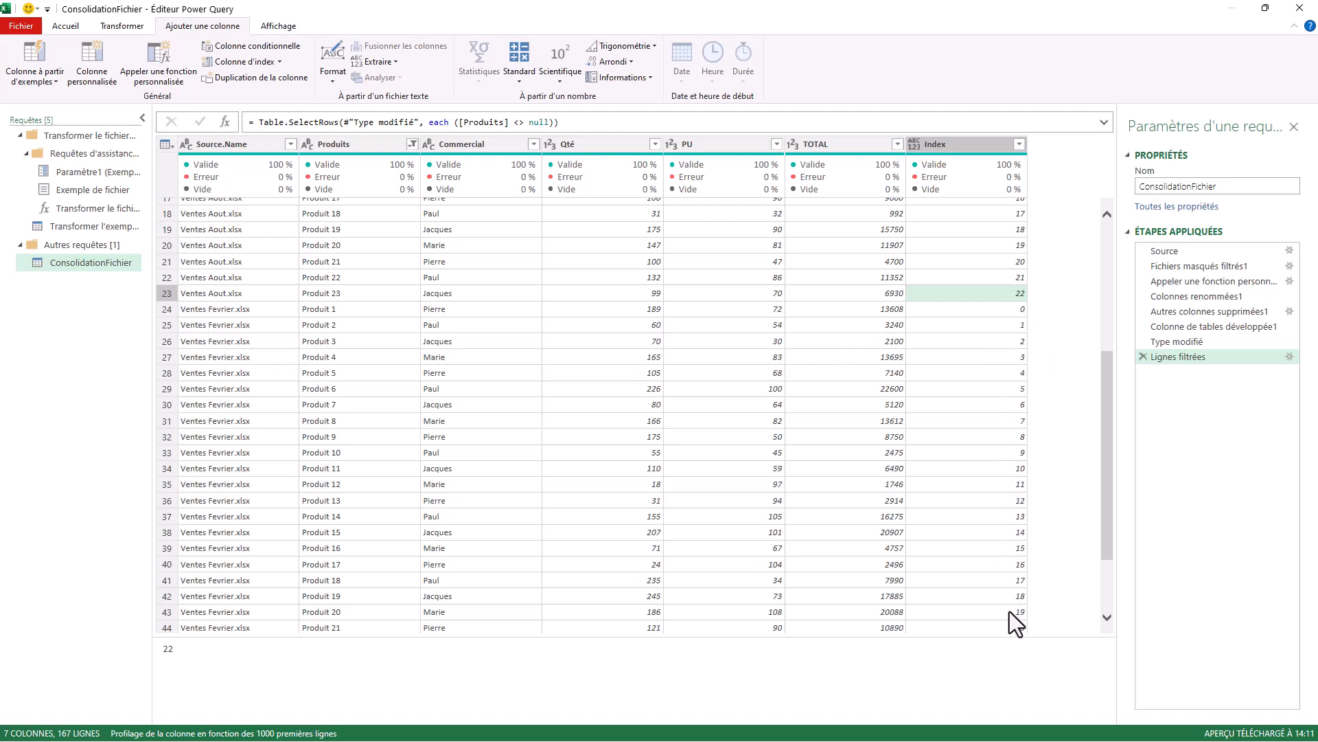
{"action": "left_click_drag", "start_coordinate": [1109, 375], "coordinate": [1069, 184]}
{"action": "left_click", "coordinate": [967, 146]}
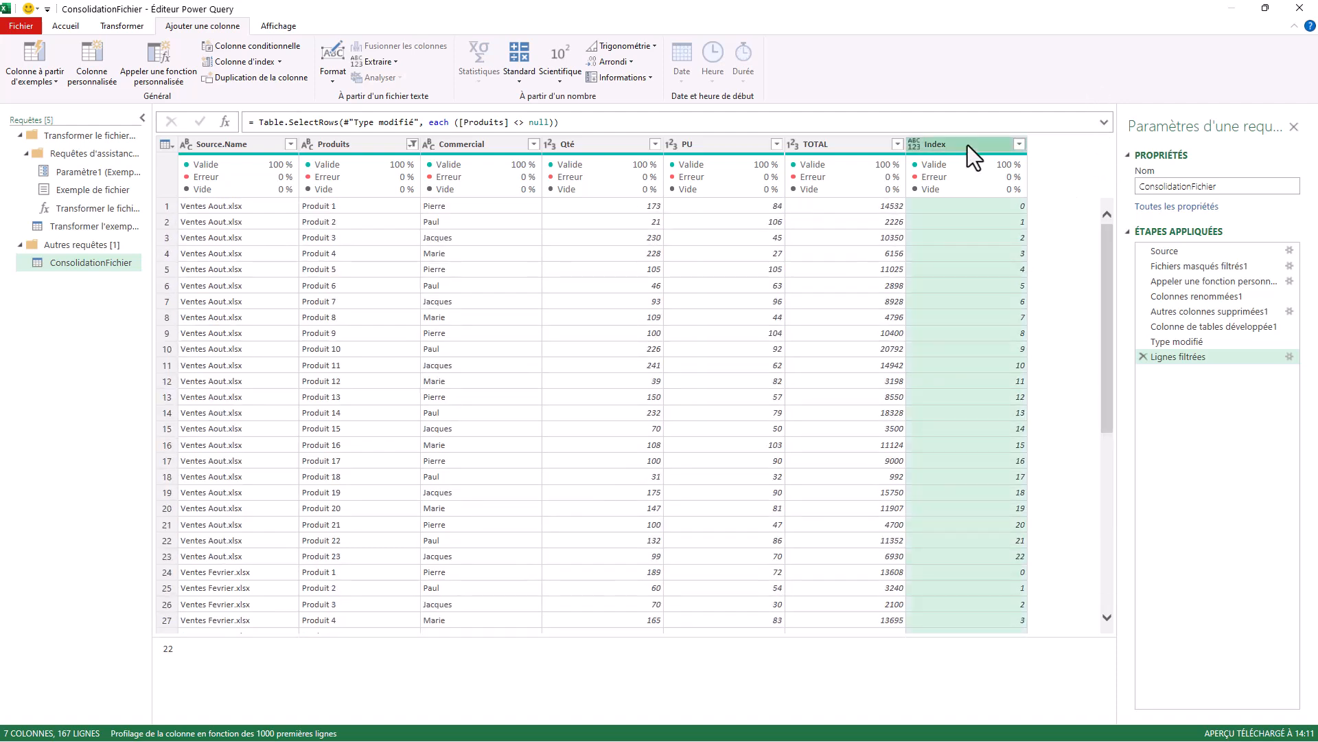
Rename the Source.Name column of ConsolidationFichier as Cle Unique.
{"action": "left_click", "coordinate": [212, 142]}
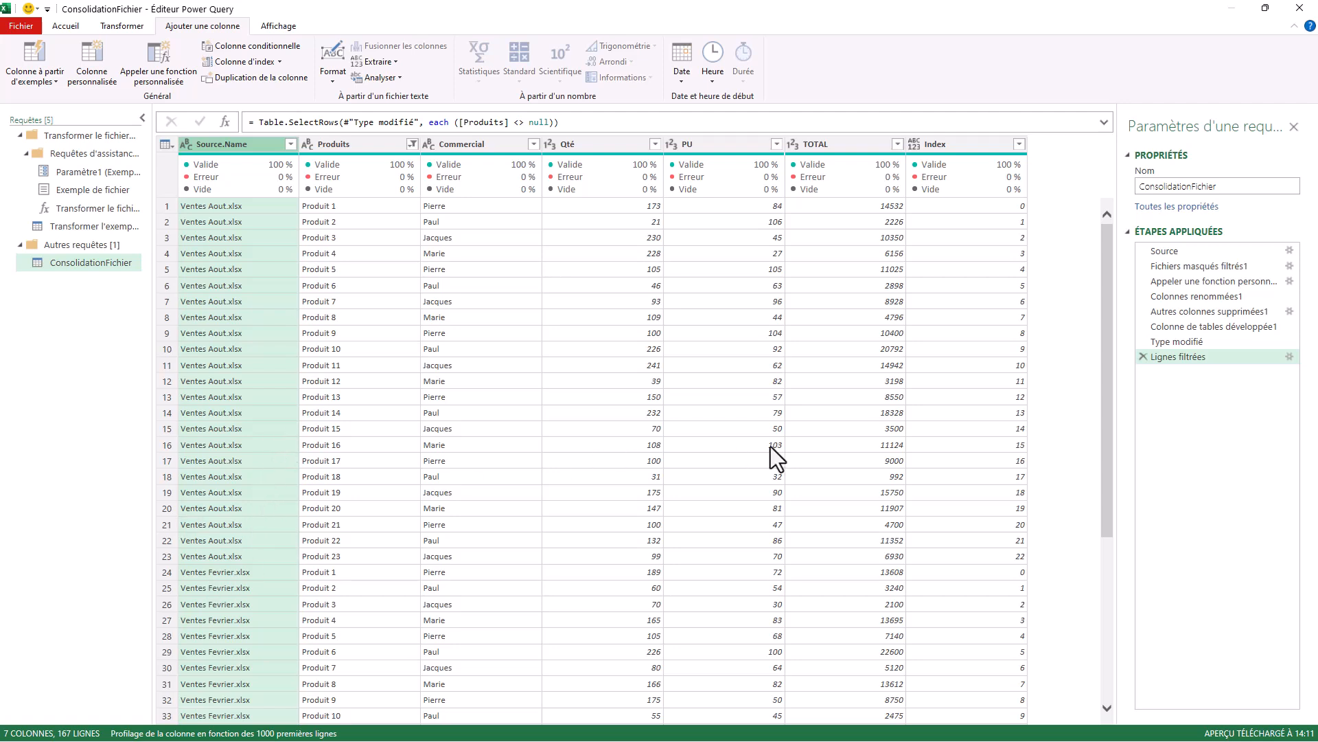
{"action": "double_click", "coordinate": [229, 142]}
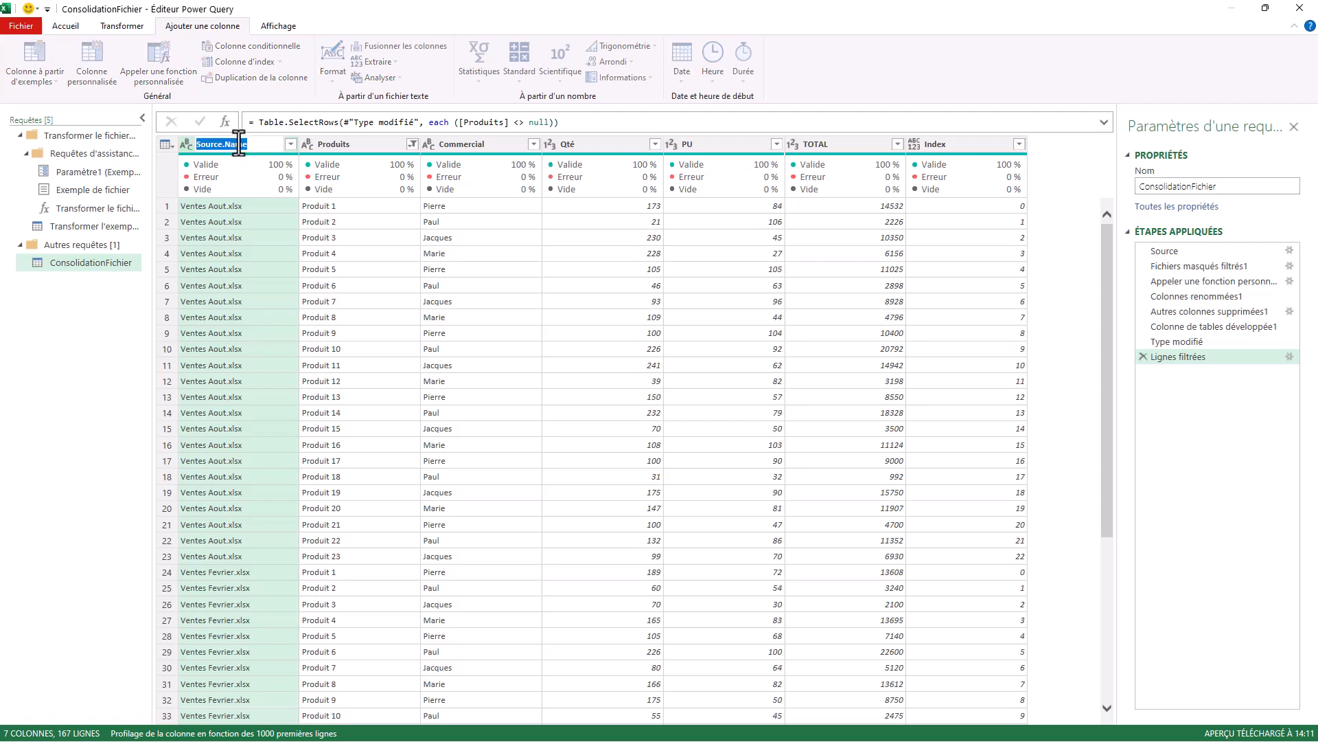
{"action": "type", "text": "Cle Unique"}
{"action": "key", "text": "Return"}
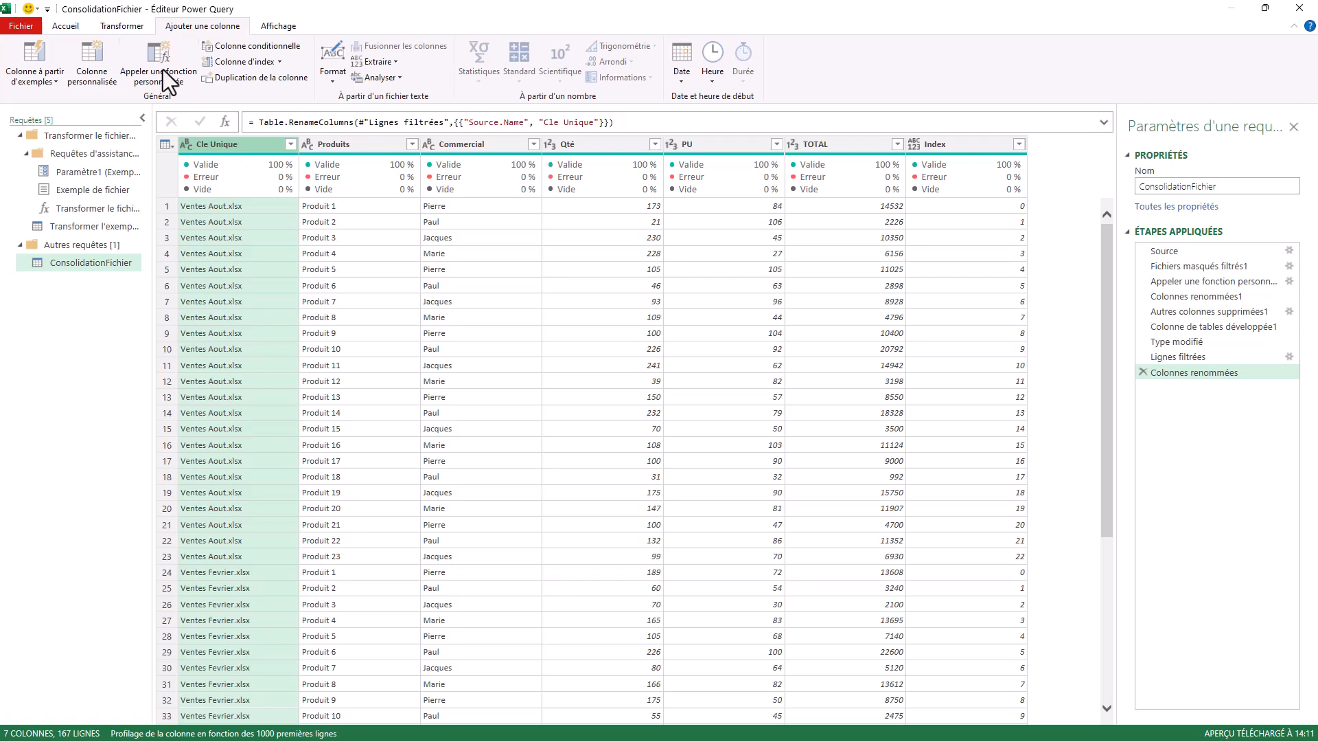
Reduce the Cle Unique values to the text before the "." delimiter.
{"action": "left_click", "coordinate": [133, 26]}
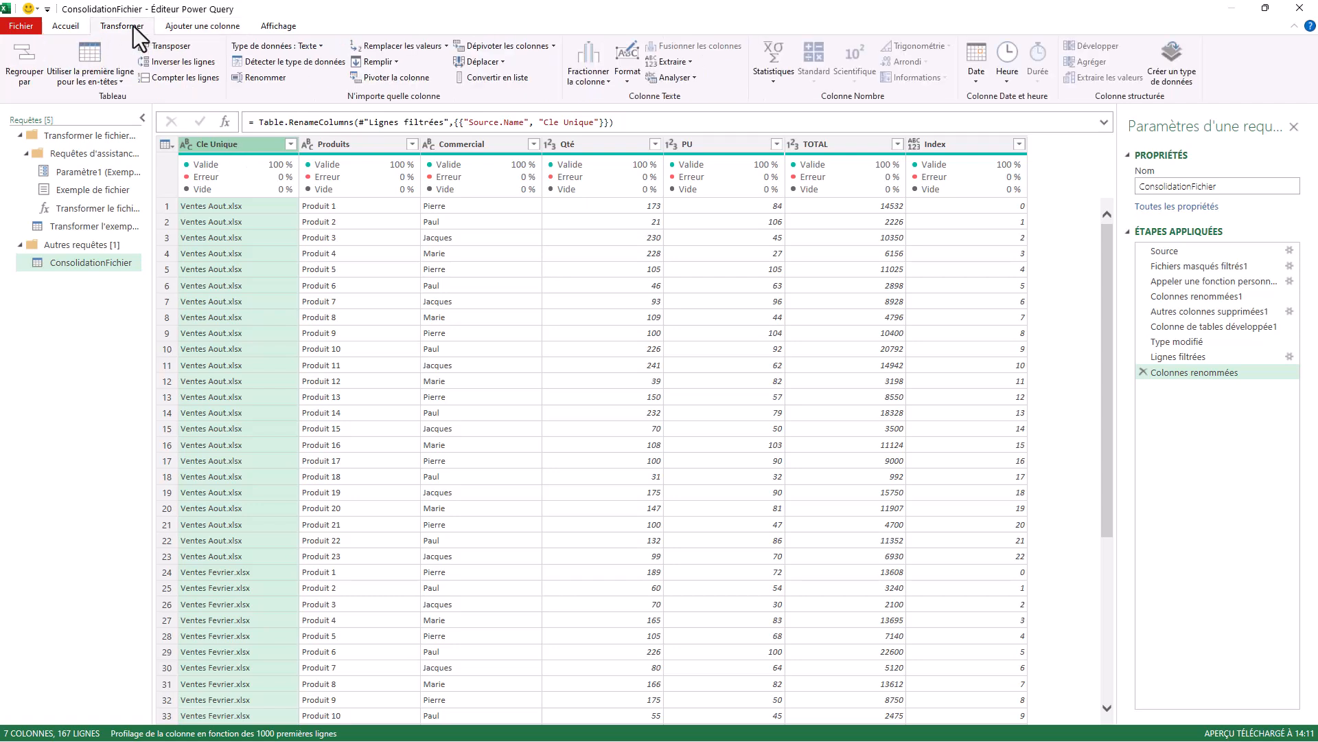
{"action": "left_click", "coordinate": [692, 61]}
{"action": "left_click", "coordinate": [707, 142]}
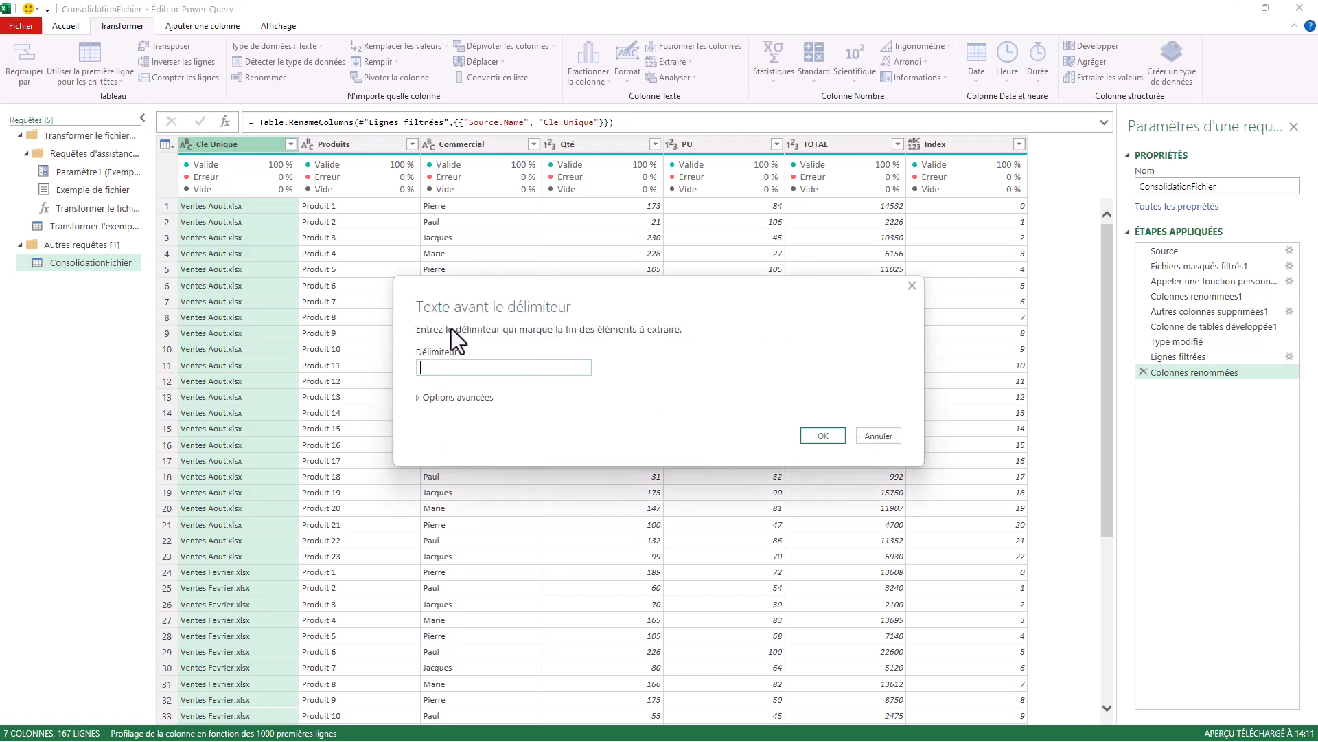
{"action": "type", "text": "."}
{"action": "key", "text": "Return"}
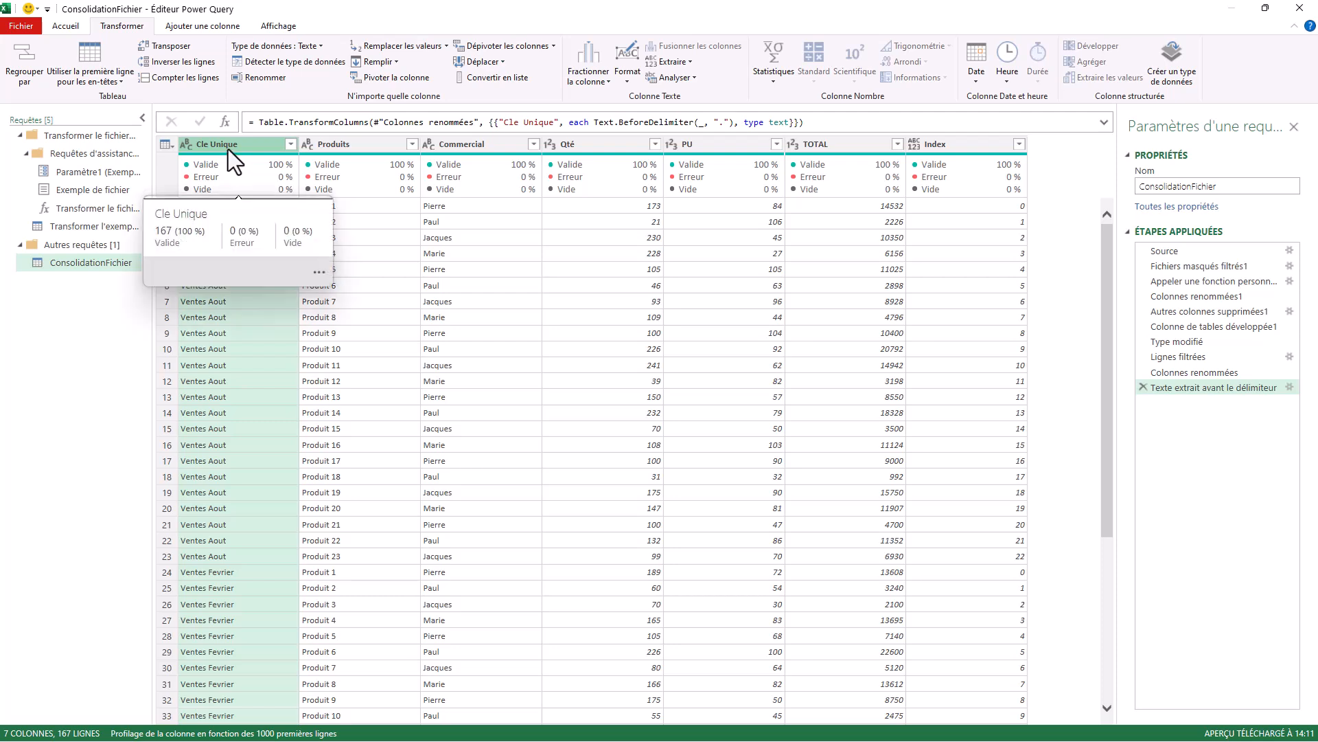
Merge the Index and Cle Unique columns, in that order, with the Deux points separator into a column named Cle Valeur Unique.
{"action": "left_click", "coordinate": [966, 141]}
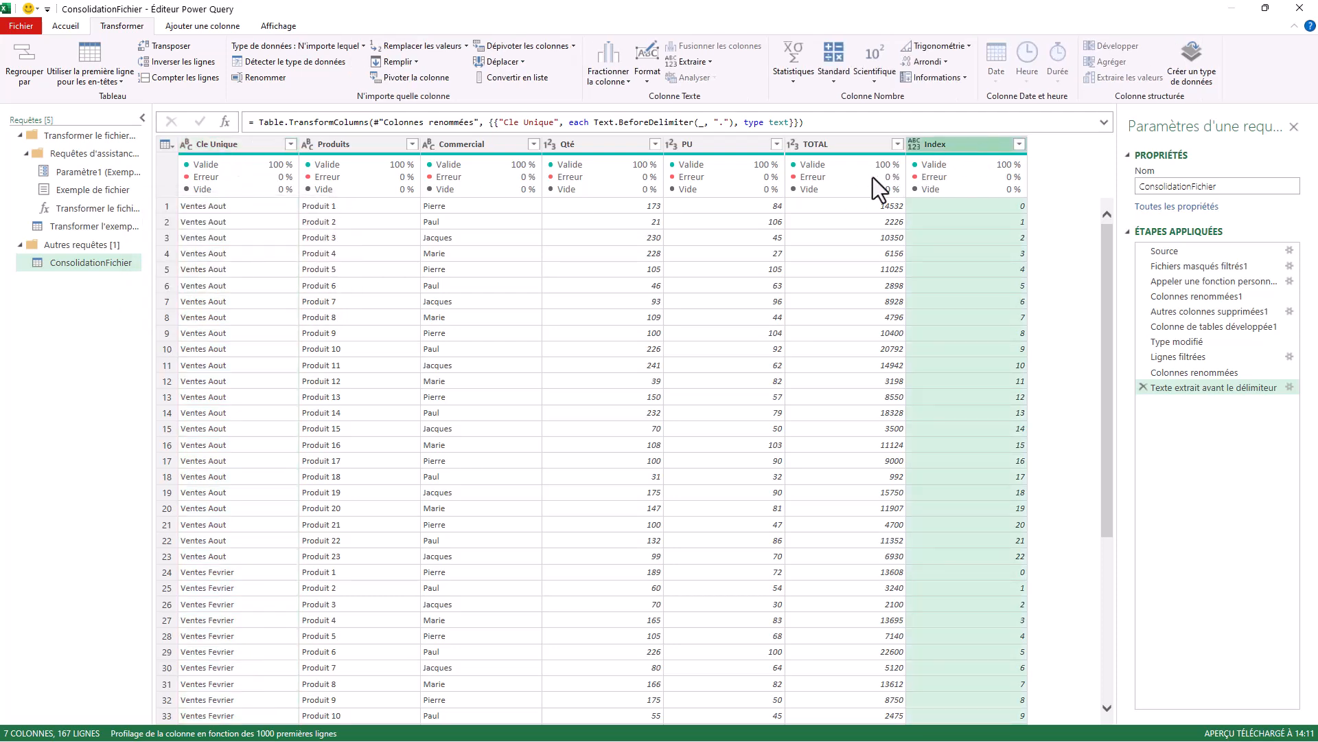
{"action": "left_click", "coordinate": [219, 143]}
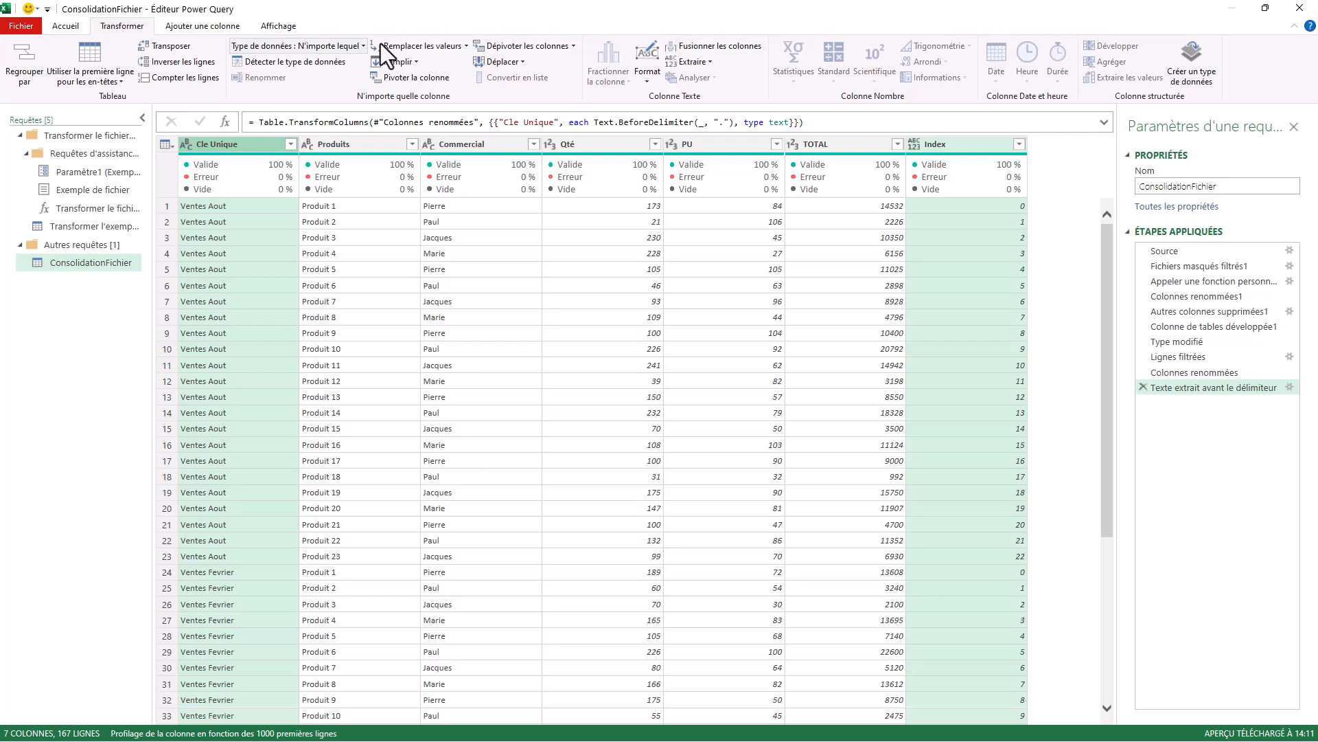
{"action": "left_click", "coordinate": [736, 44]}
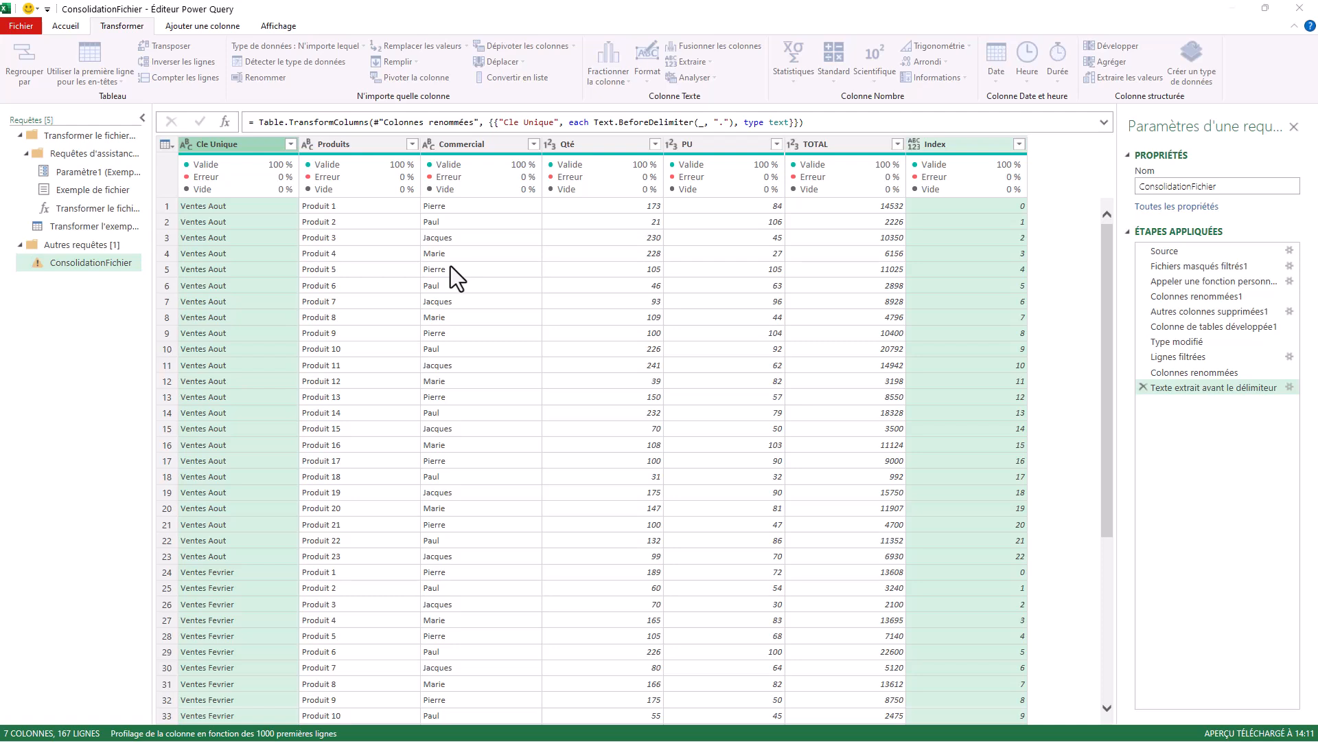
{"action": "left_click", "coordinate": [586, 361]}
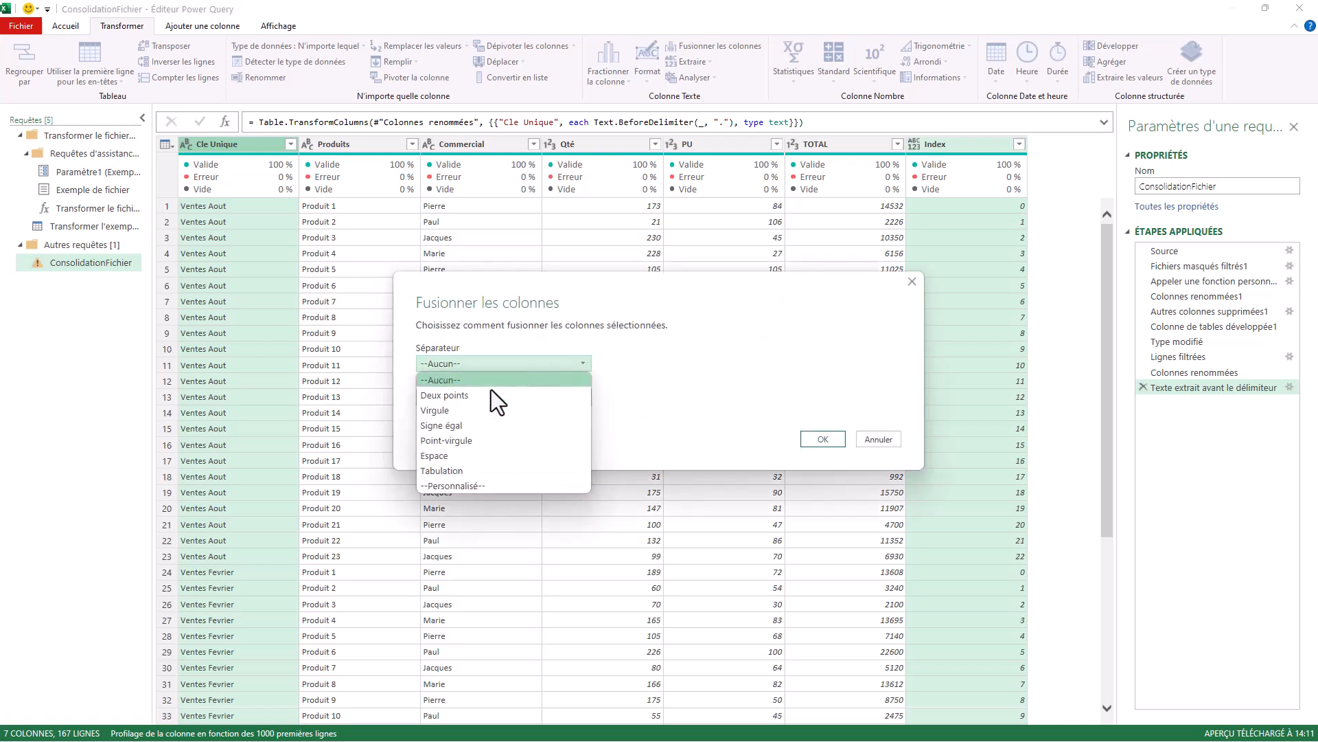
{"action": "left_click", "coordinate": [434, 400]}
{"action": "key", "text": "Tab"}
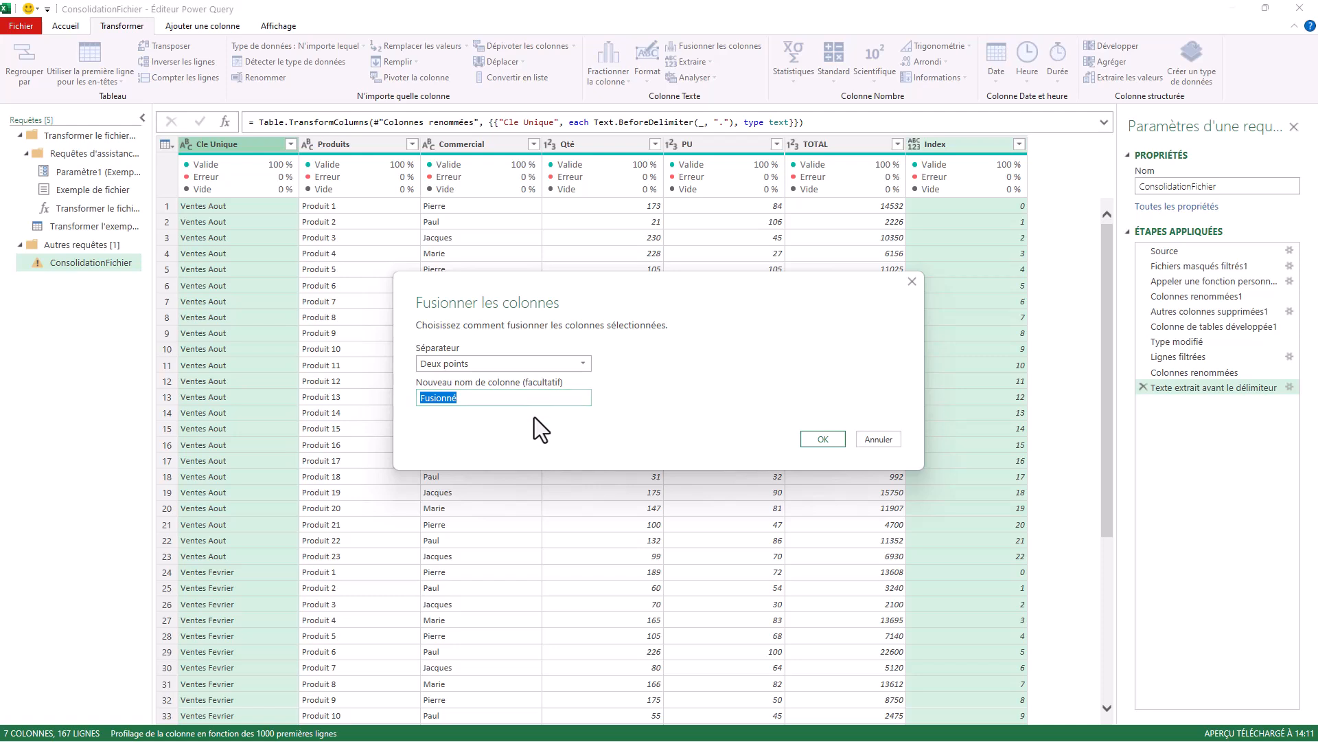
{"action": "type", "text": "Cle Valeur UNIQU"}
{"action": "key", "text": "BackSpace"}
{"action": "key", "text": "BackSpace"}
{"action": "key", "text": "BackSpace"}
{"action": "key", "text": "BackSpace"}
{"action": "type", "text": "nique"}
{"action": "left_click", "coordinate": [823, 439]}
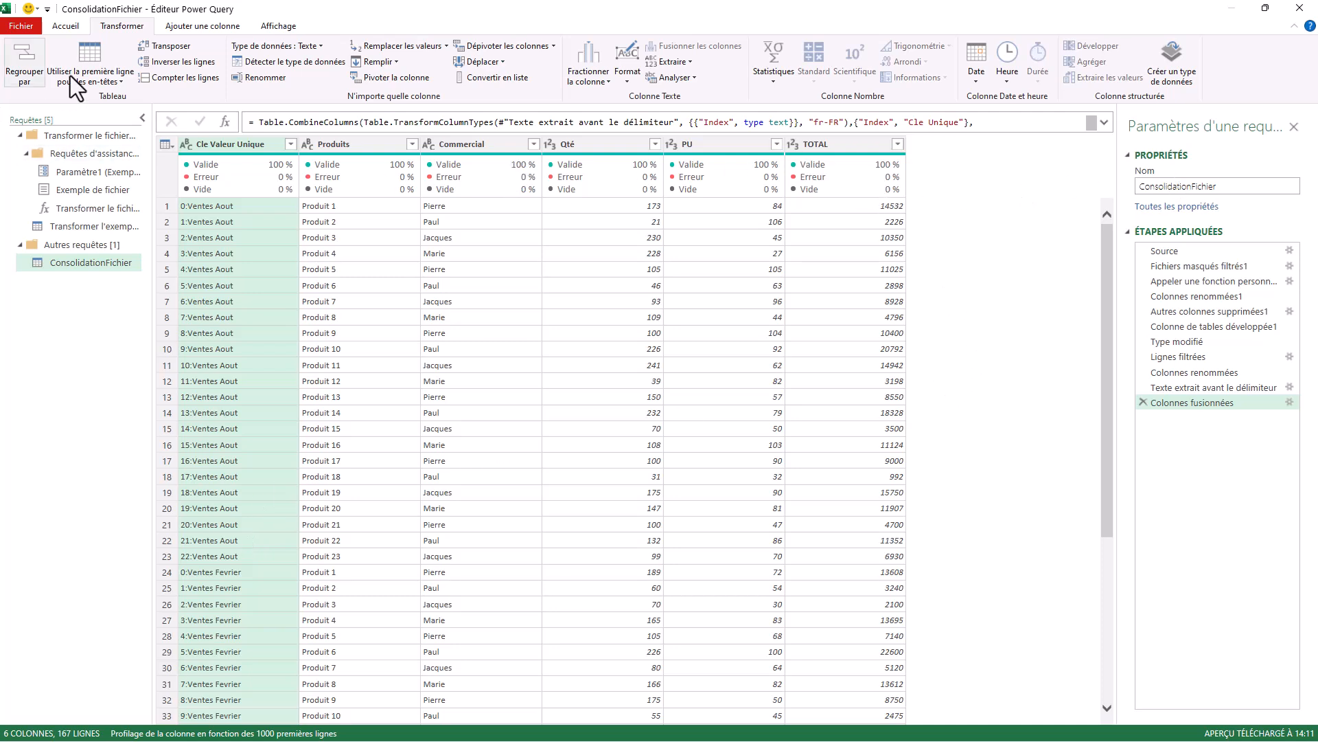
Close the query editor, load ConsolidationFichier into a worksheet table, and widen its Produits to TOTAL columns.
{"action": "left_click", "coordinate": [68, 26]}
{"action": "left_click", "coordinate": [22, 76]}
{"action": "left_click", "coordinate": [69, 93]}
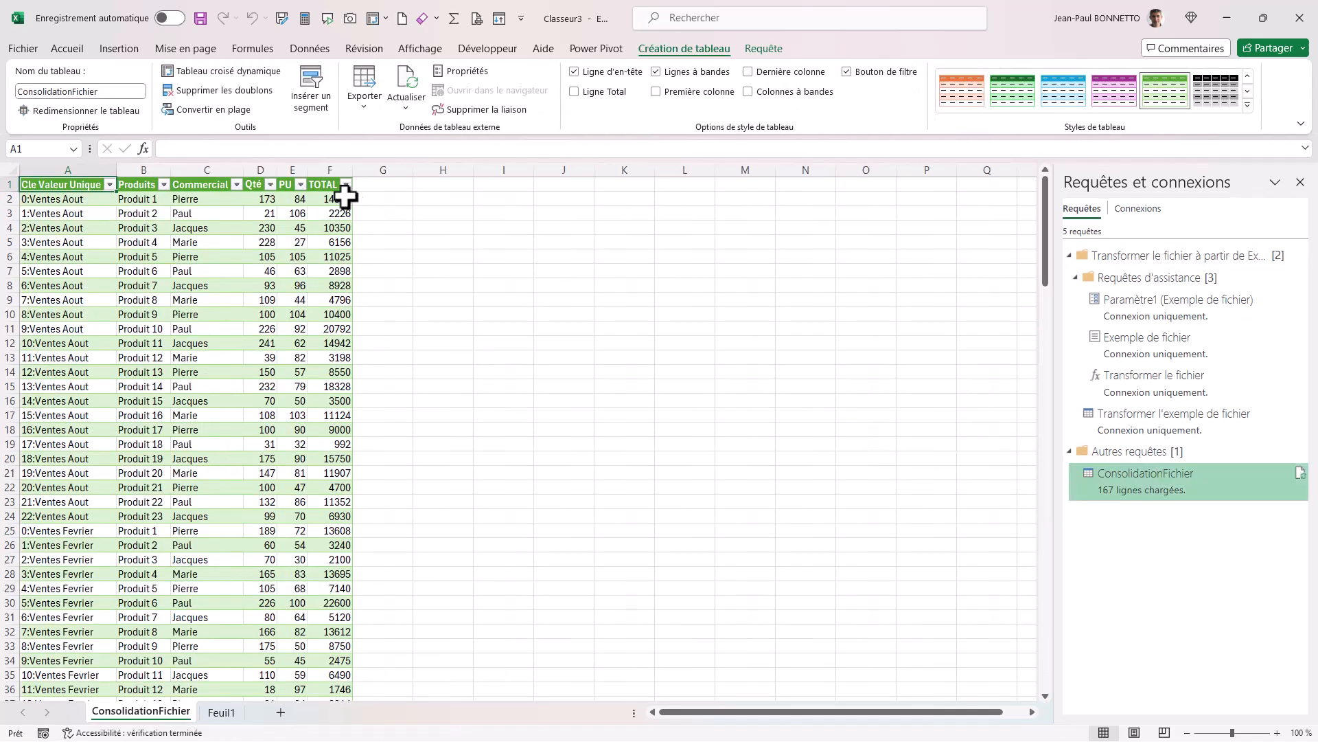
{"action": "left_click_drag", "start_coordinate": [171, 169], "coordinate": [498, 173]}
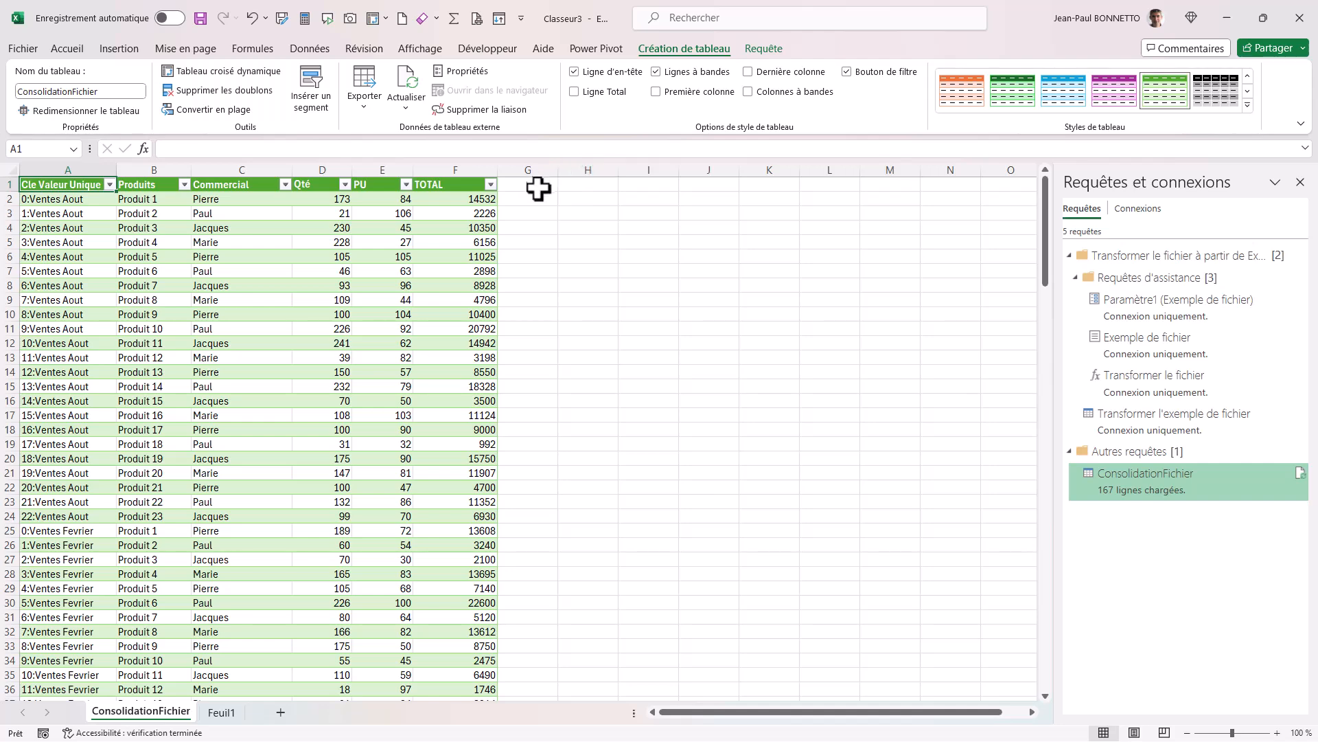
Add a Commentaire column after TOTAL in the ConsolidationFichier table and widen it.
{"action": "left_click", "coordinate": [546, 185]}
{"action": "type", "text": "C"}
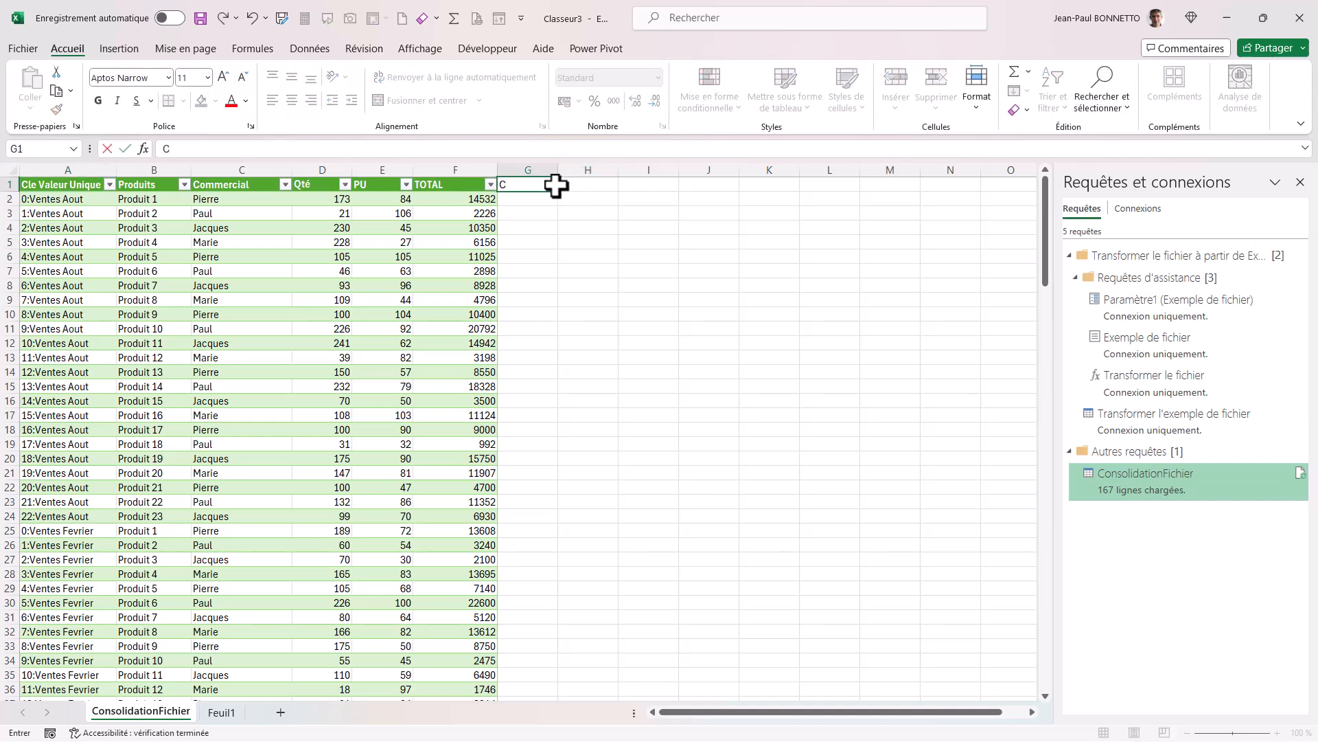
{"action": "type", "text": "immentaire"}
{"action": "left_click", "coordinate": [460, 279]}
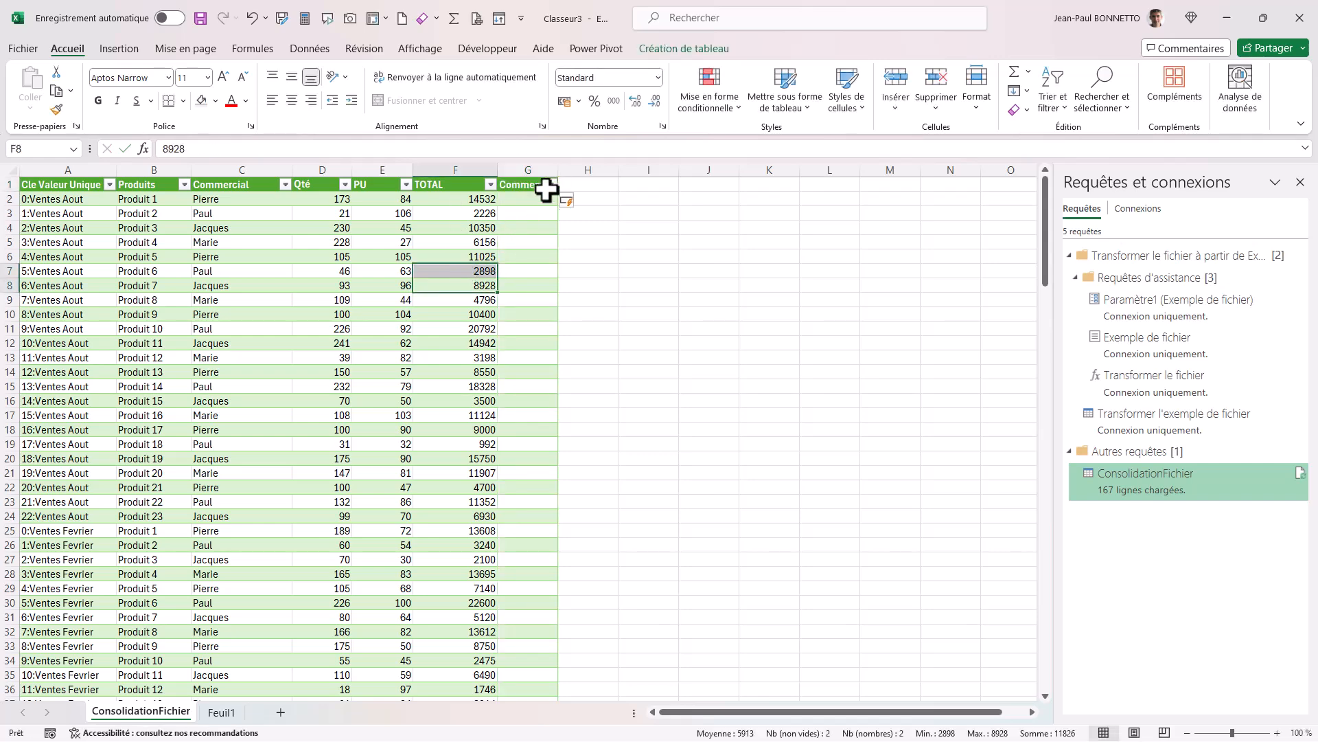
{"action": "left_click_drag", "start_coordinate": [558, 170], "coordinate": [667, 185]}
{"action": "left_click", "coordinate": [600, 328]}
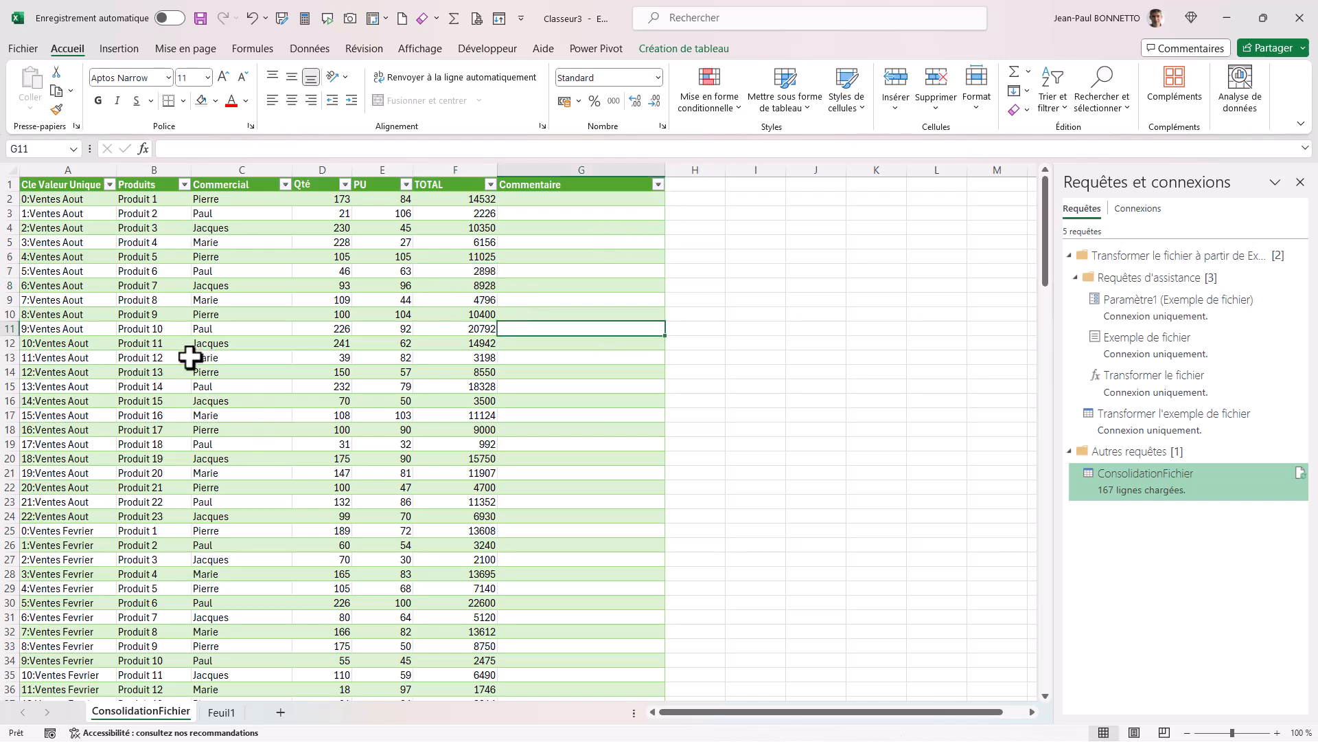
In the 11:Ventes Aout row, enter a comment made of Test, the salesperson's first name and Produit 12 Aout.
{"action": "left_click_drag", "start_coordinate": [186, 357], "coordinate": [226, 357]}
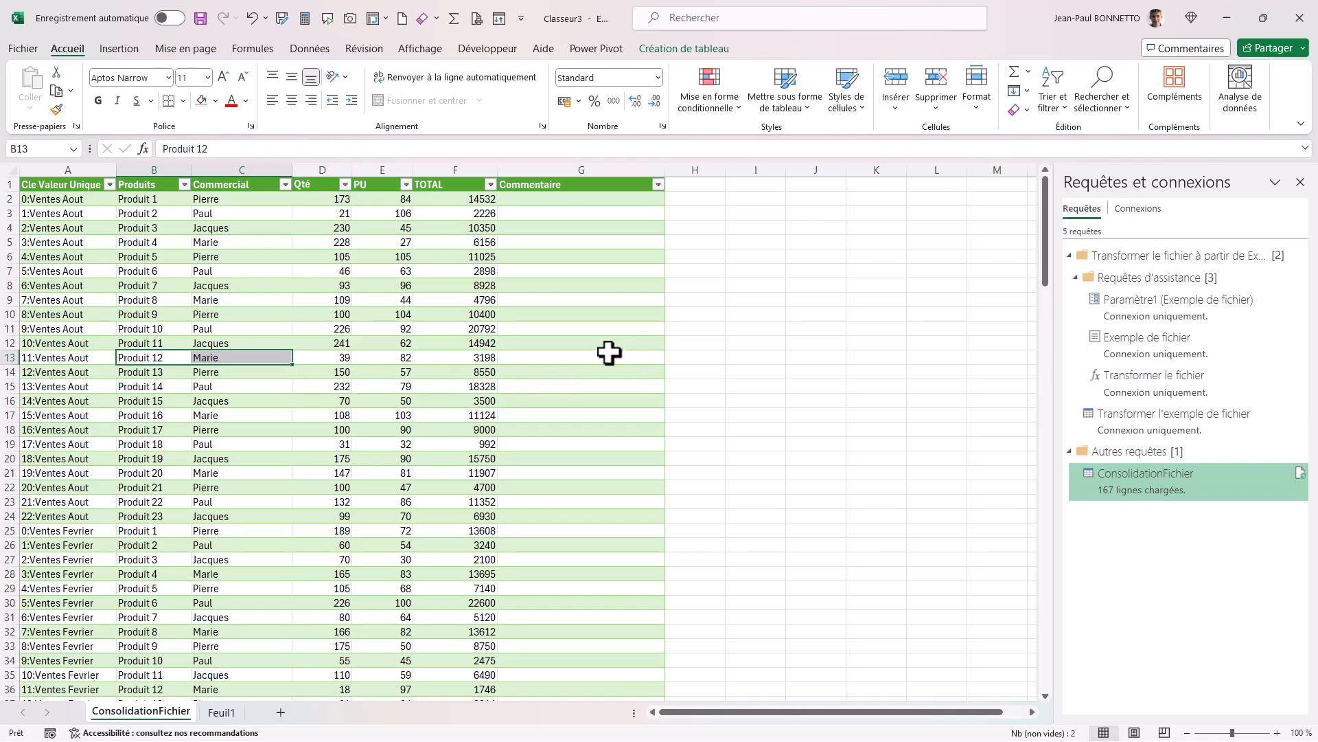
{"action": "left_click", "coordinate": [609, 357]}
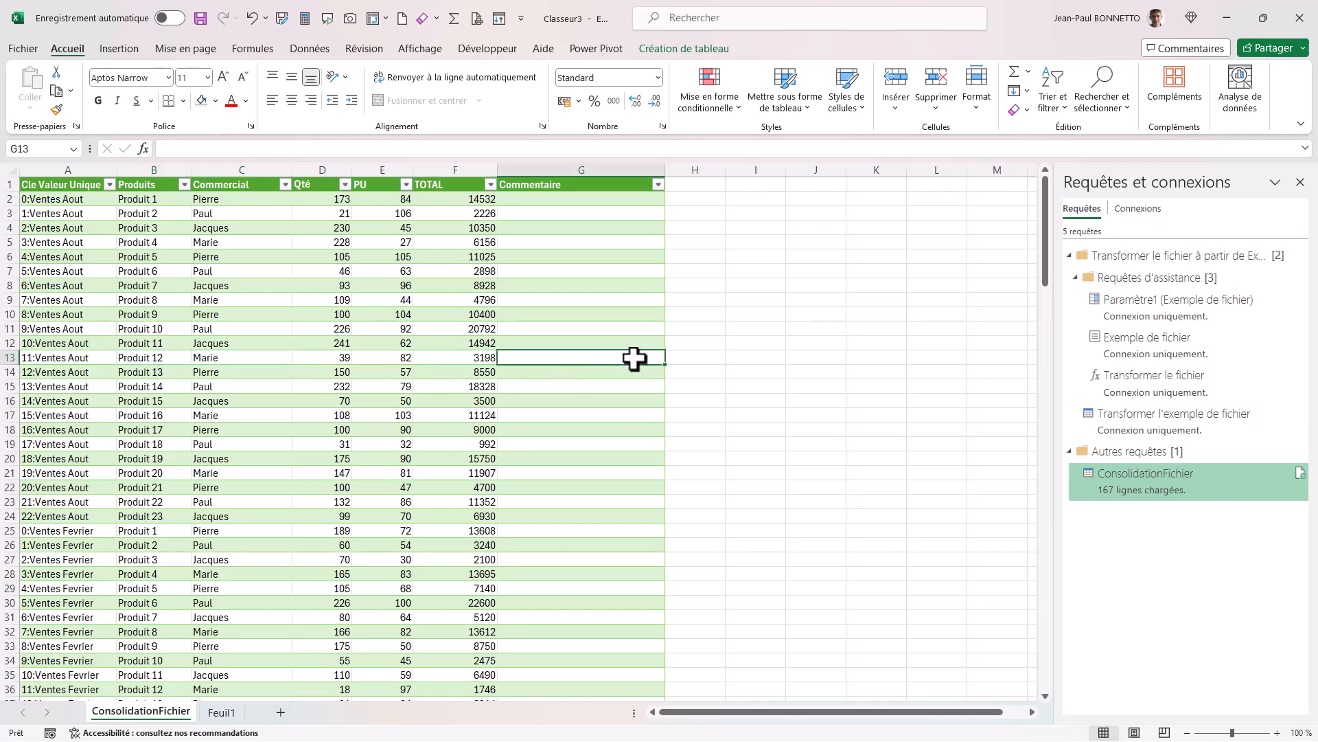
{"action": "type", "text": "Test Ma"}
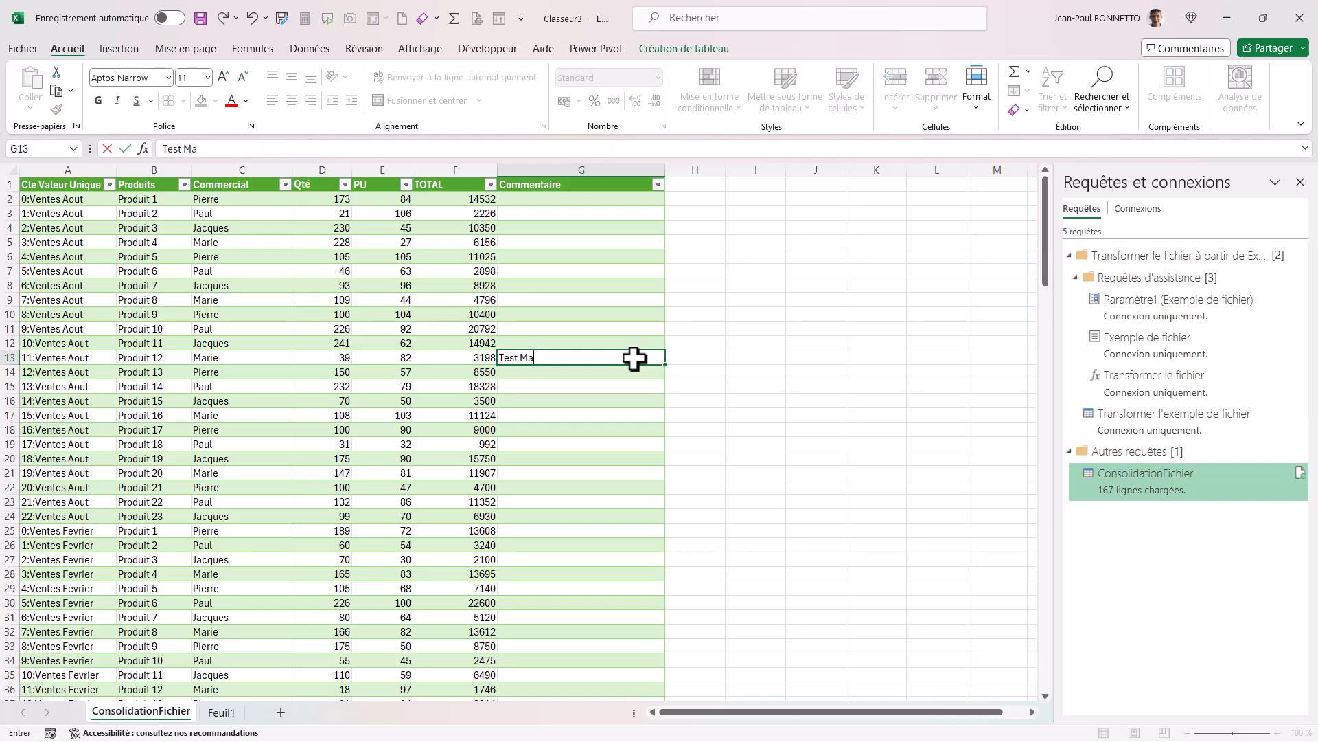
{"action": "type", "text": "rie Produit 12 Aout"}
In the 17:Ventes Fevrier row, enter a comment made of the salesperson's first name and Pord 18 Fevrier.
{"action": "scroll", "coordinate": [614, 497], "scroll_direction": "down", "scroll_amount": 8}
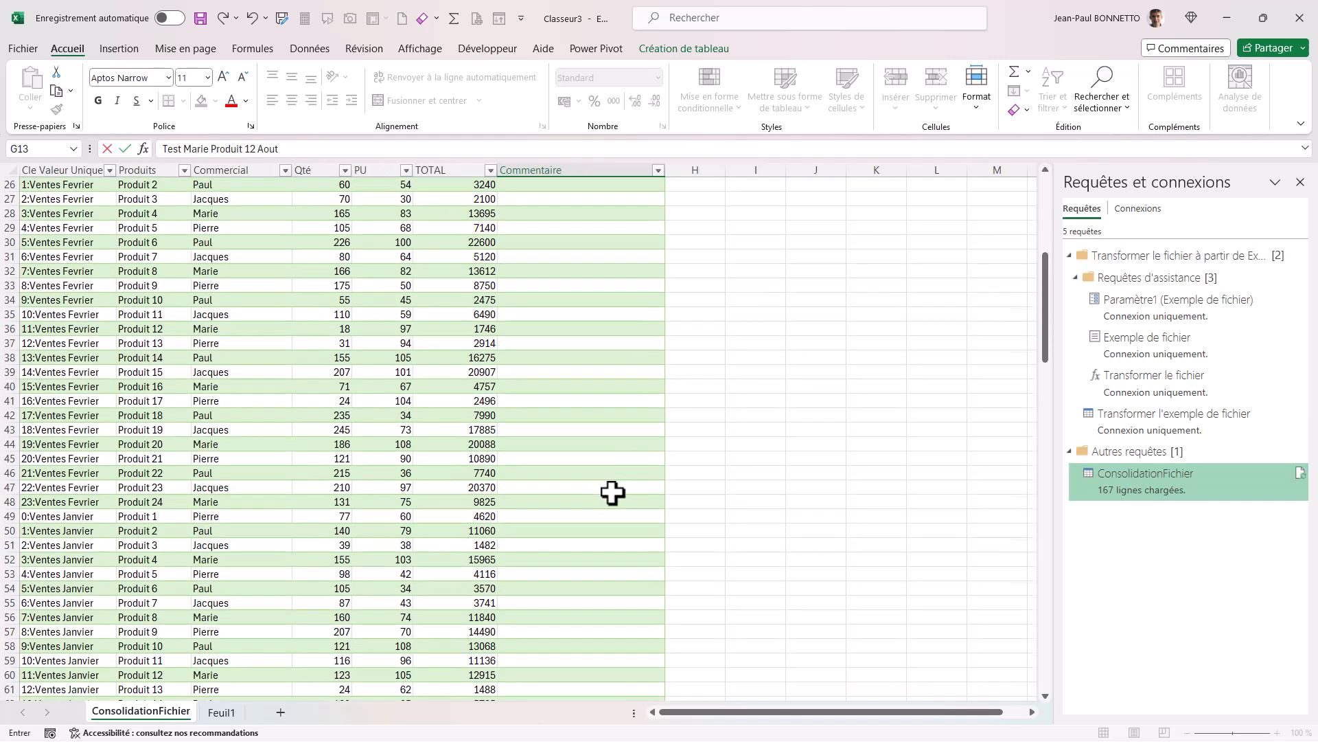
{"action": "left_click", "coordinate": [604, 419]}
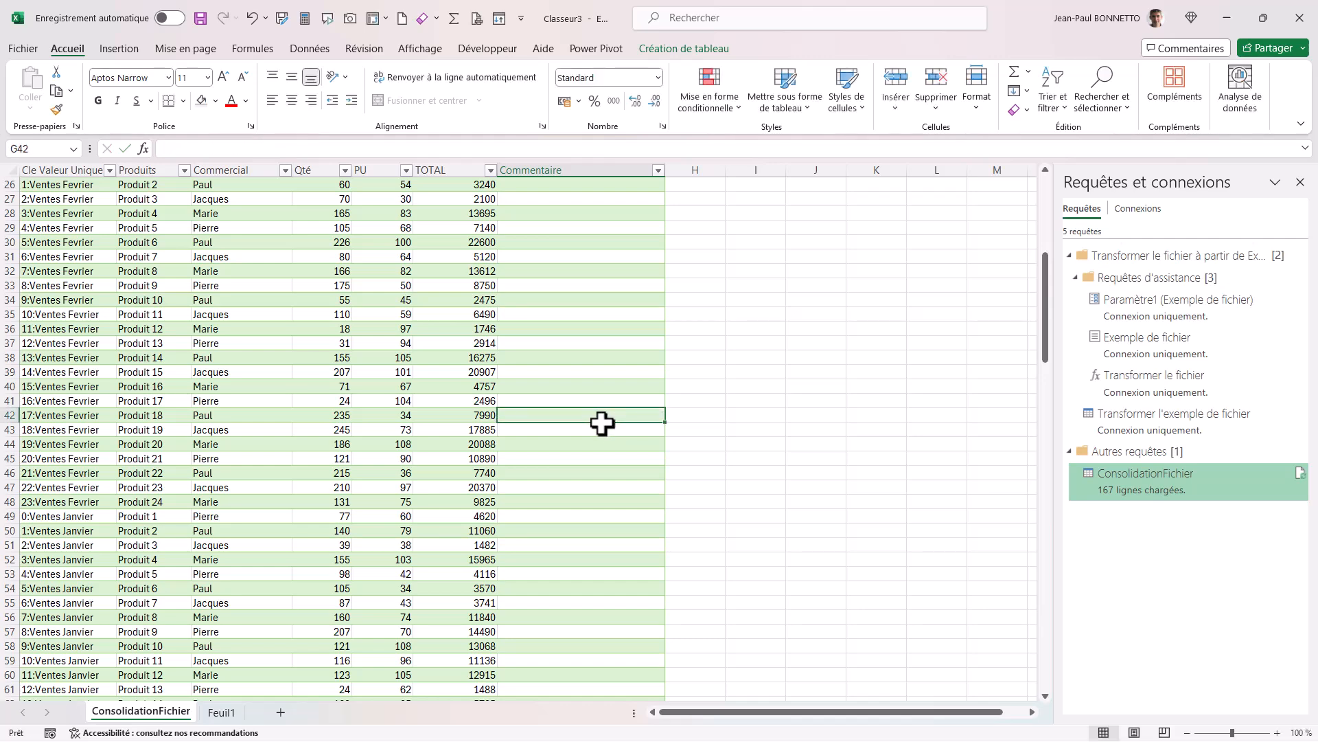
{"action": "type", "text": "Paul"}
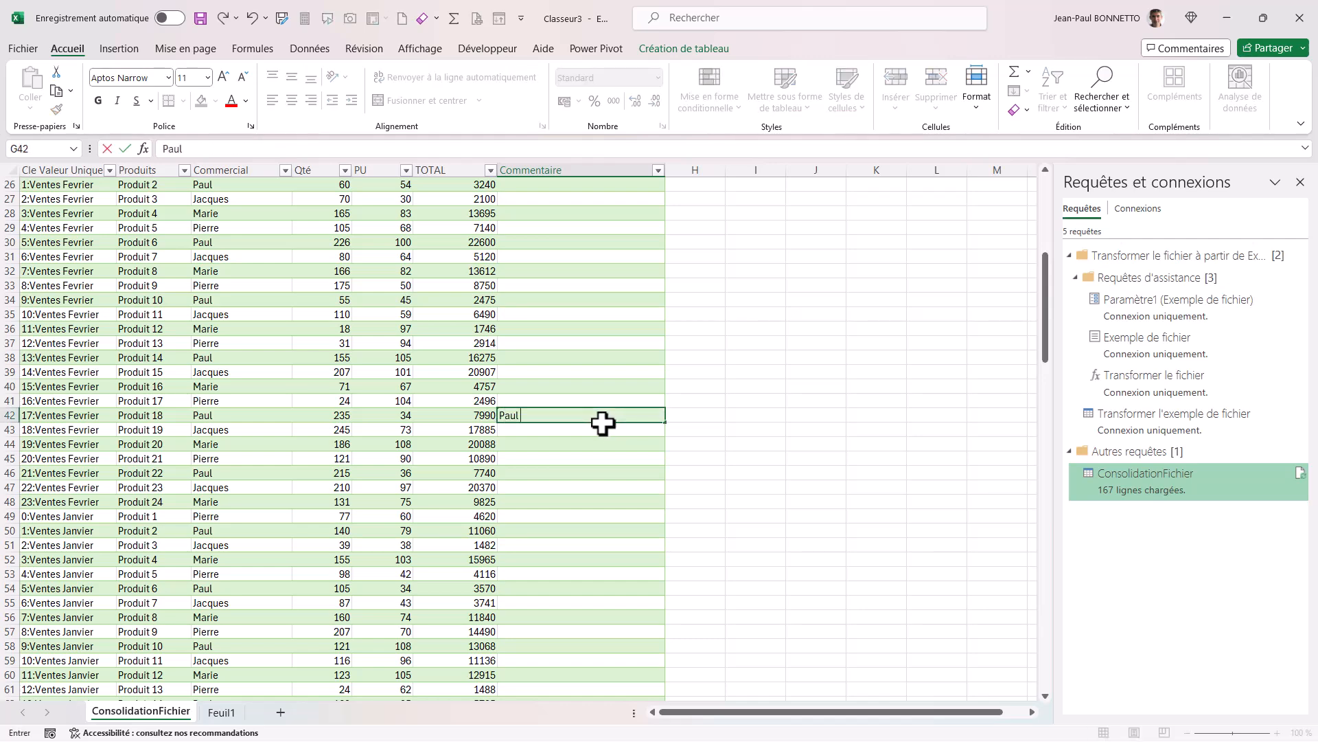
{"action": "type", "text": " Pord 18 Fevrier"}
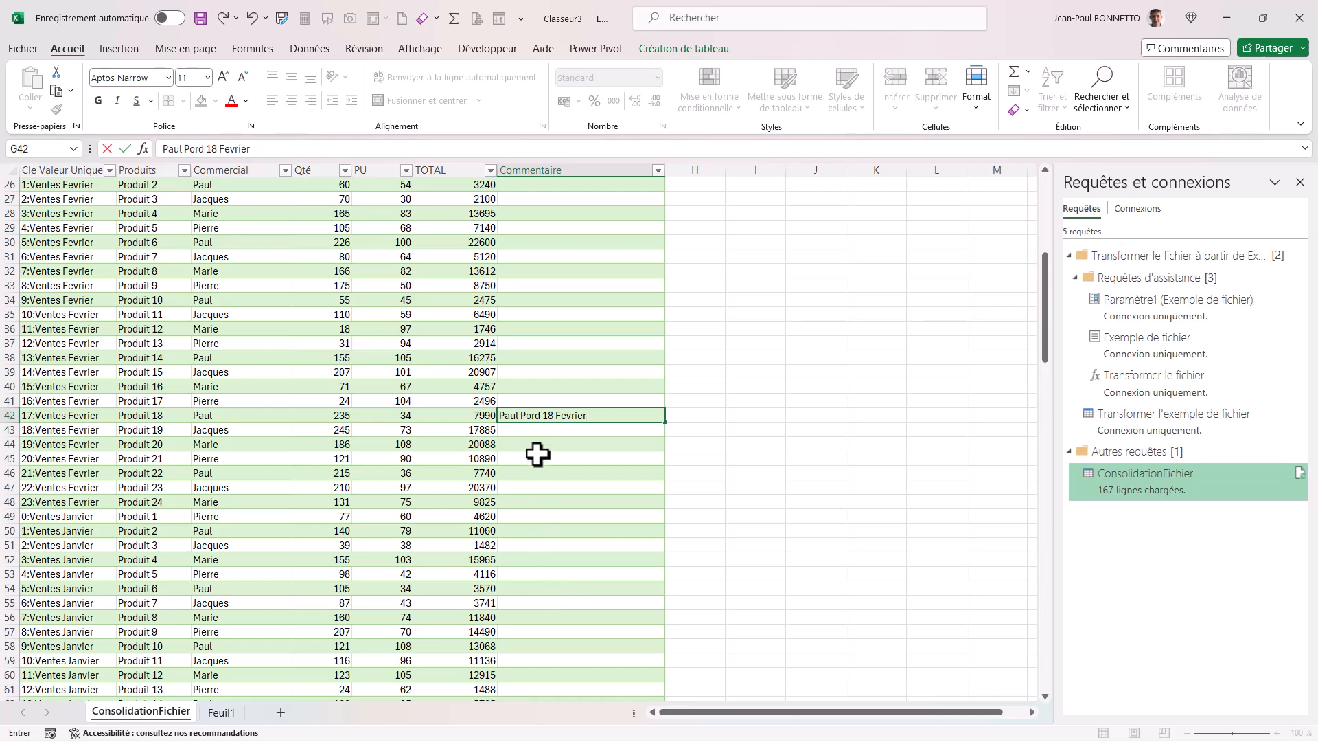
In the 0:Ventes Mars row, enter a comment made of the salesperson's first name and Prod 1 Mars.
{"action": "scroll", "coordinate": [604, 483], "scroll_direction": "down", "scroll_amount": 20}
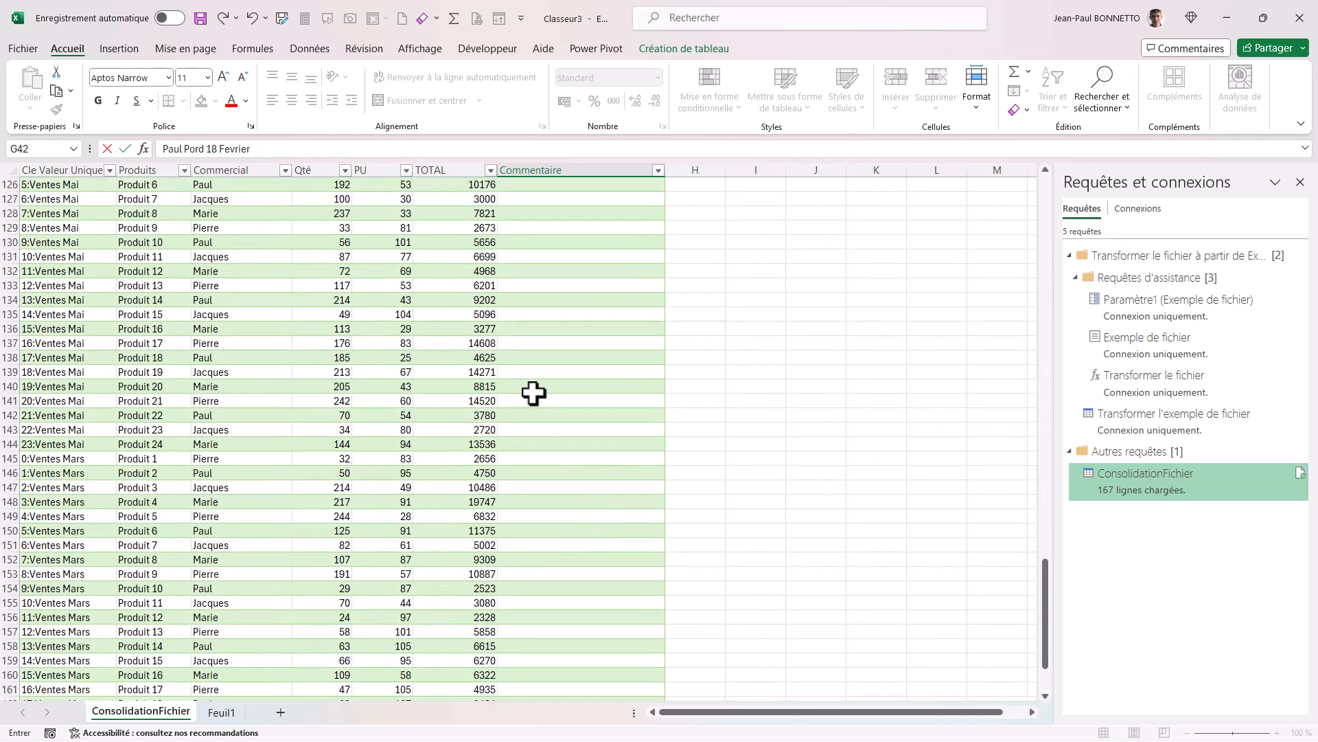
{"action": "left_click_drag", "start_coordinate": [597, 506], "coordinate": [603, 515]}
{"action": "left_click", "coordinate": [610, 457]}
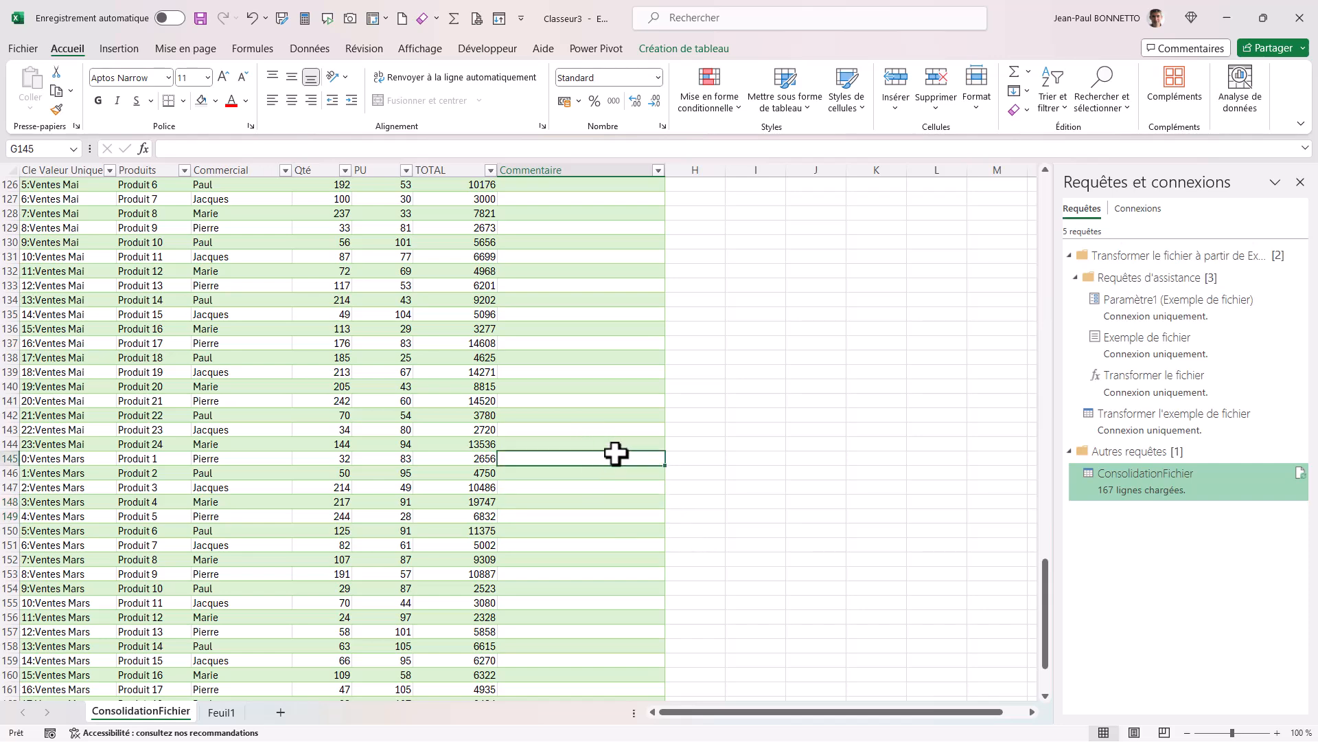
{"action": "type", "text": "Pierre"}
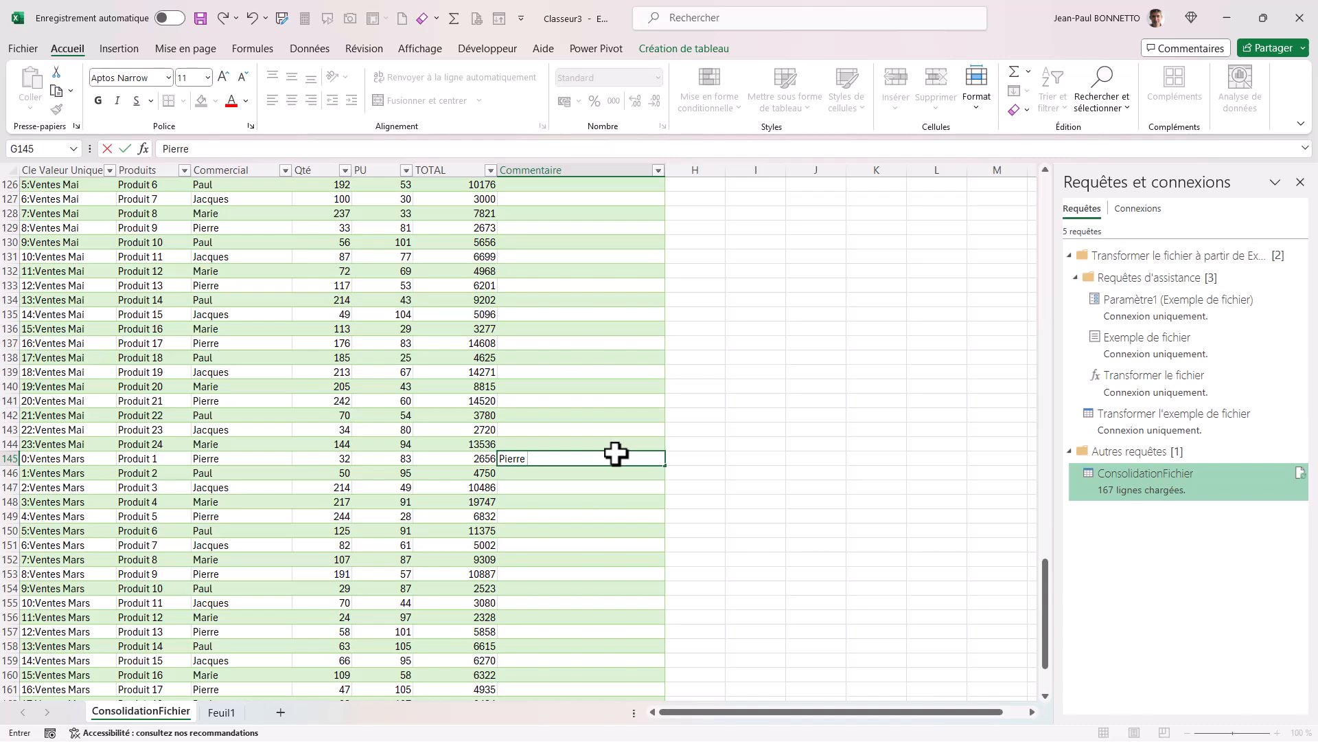
{"action": "type", "text": " Prod 1 Mars"}
In the 14:Ventes Juillet row, enter a comment made of the salesperson's first name and Prod 15 Juillet.
{"action": "scroll", "coordinate": [607, 414], "scroll_direction": "down", "scroll_amount": 15}
{"action": "scroll", "coordinate": [607, 414], "scroll_direction": "up", "scroll_amount": 20}
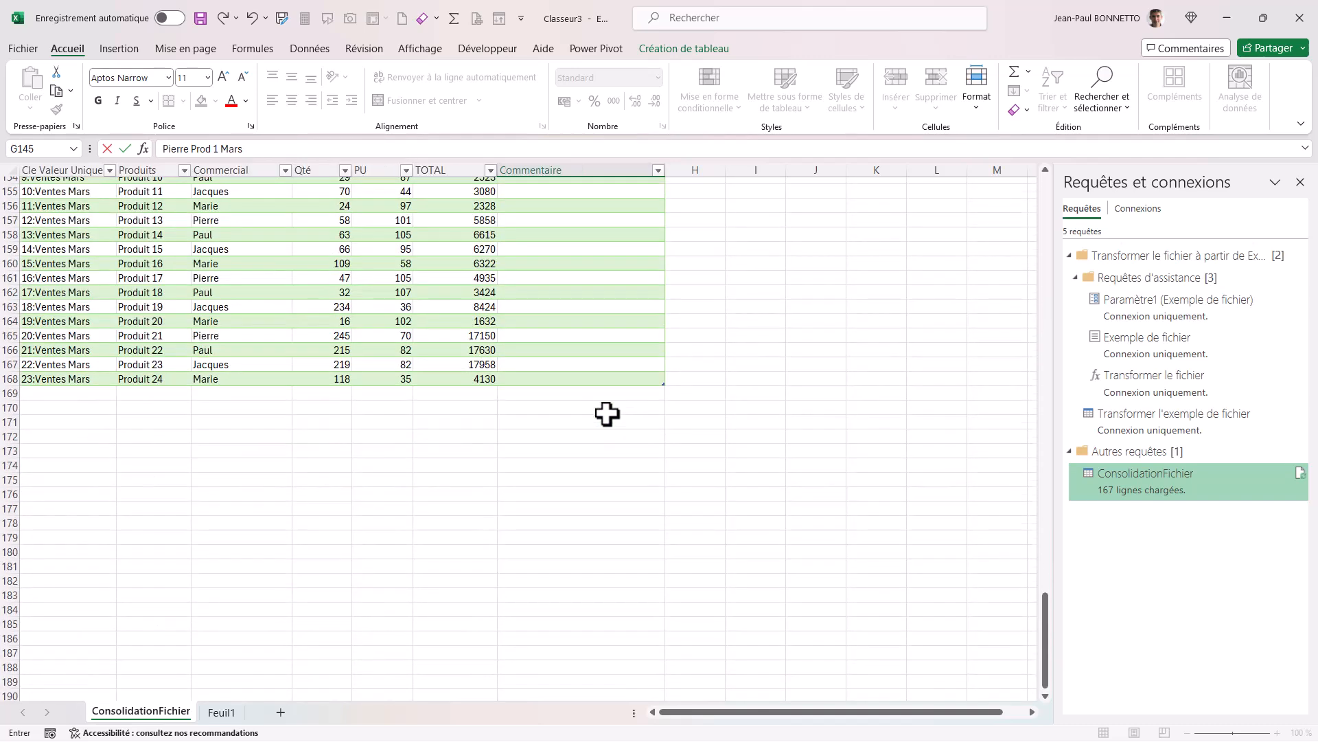
{"action": "left_click", "coordinate": [578, 387]}
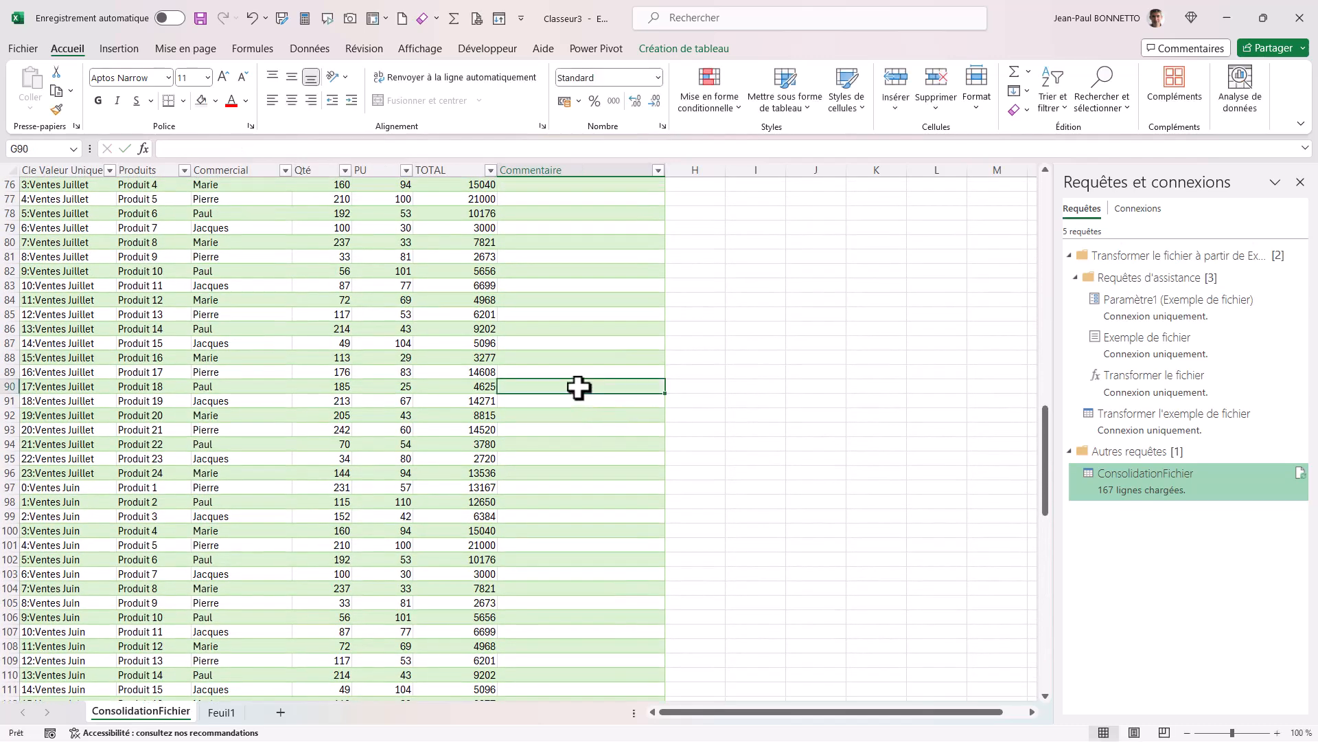
{"action": "left_click", "coordinate": [576, 345]}
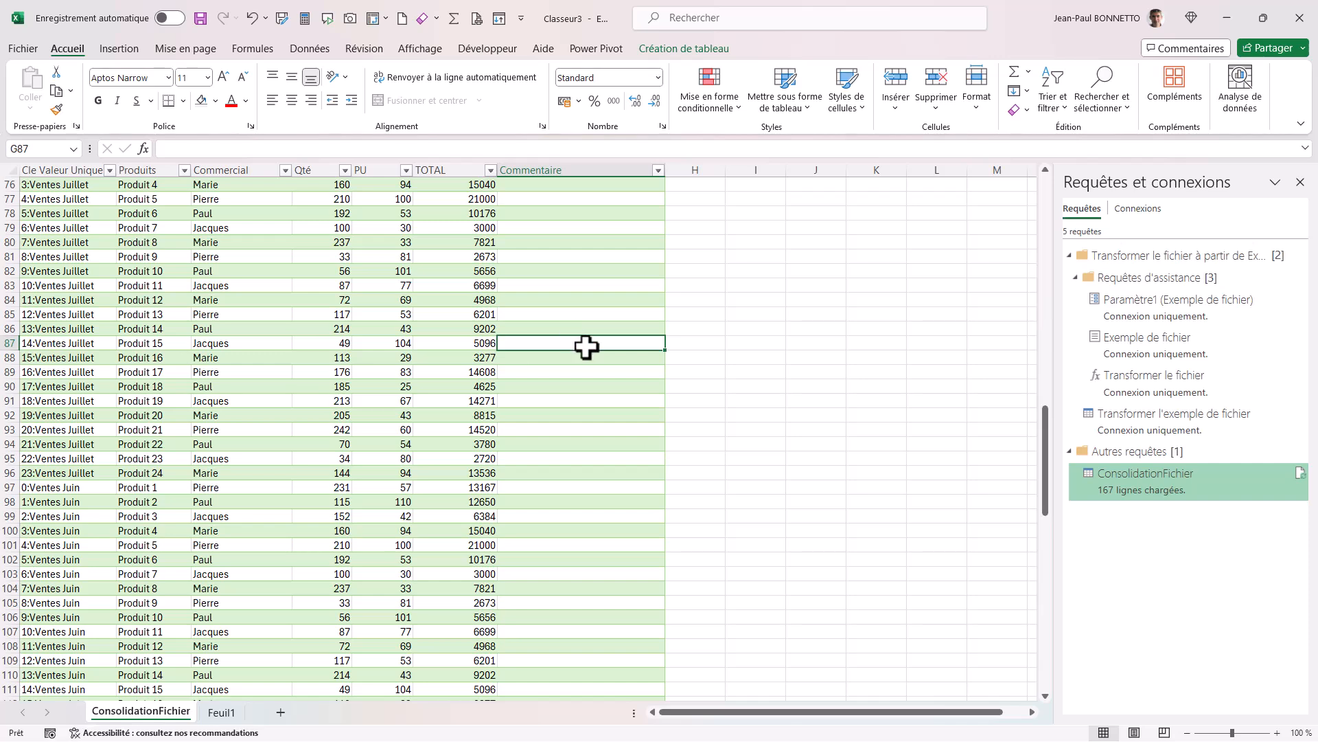
{"action": "type", "text": "Jacques"}
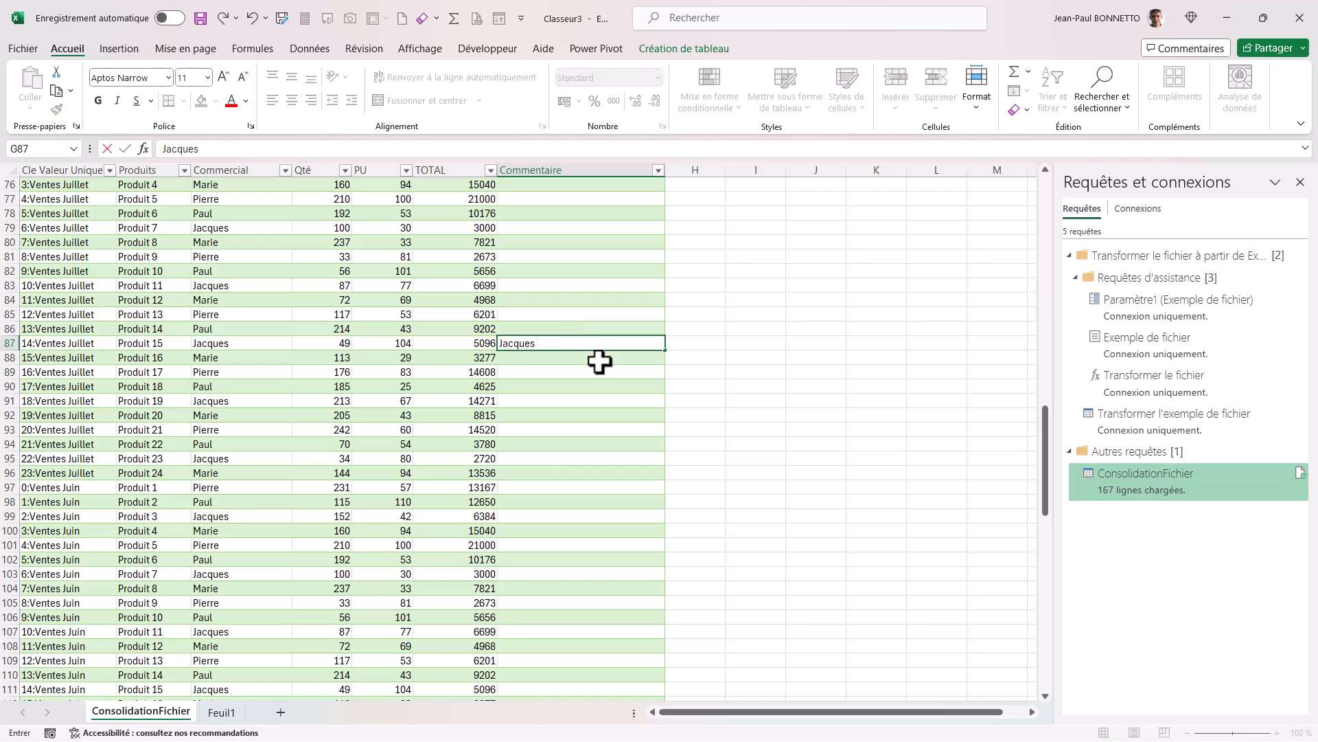
{"action": "type", "text": " rProd"}
{"action": "key", "text": "BackSpace"}
{"action": "key", "text": "BackSpace"}
{"action": "key", "text": "BackSpace"}
{"action": "key", "text": "BackSpace"}
{"action": "type", "text": "Prod 15 Juillet"}
{"action": "left_click", "coordinate": [508, 289]}
Review the comments entered in the Commentaire column across the August, February, July and March rows.
{"action": "scroll", "coordinate": [539, 316], "scroll_direction": "up", "scroll_amount": 20}
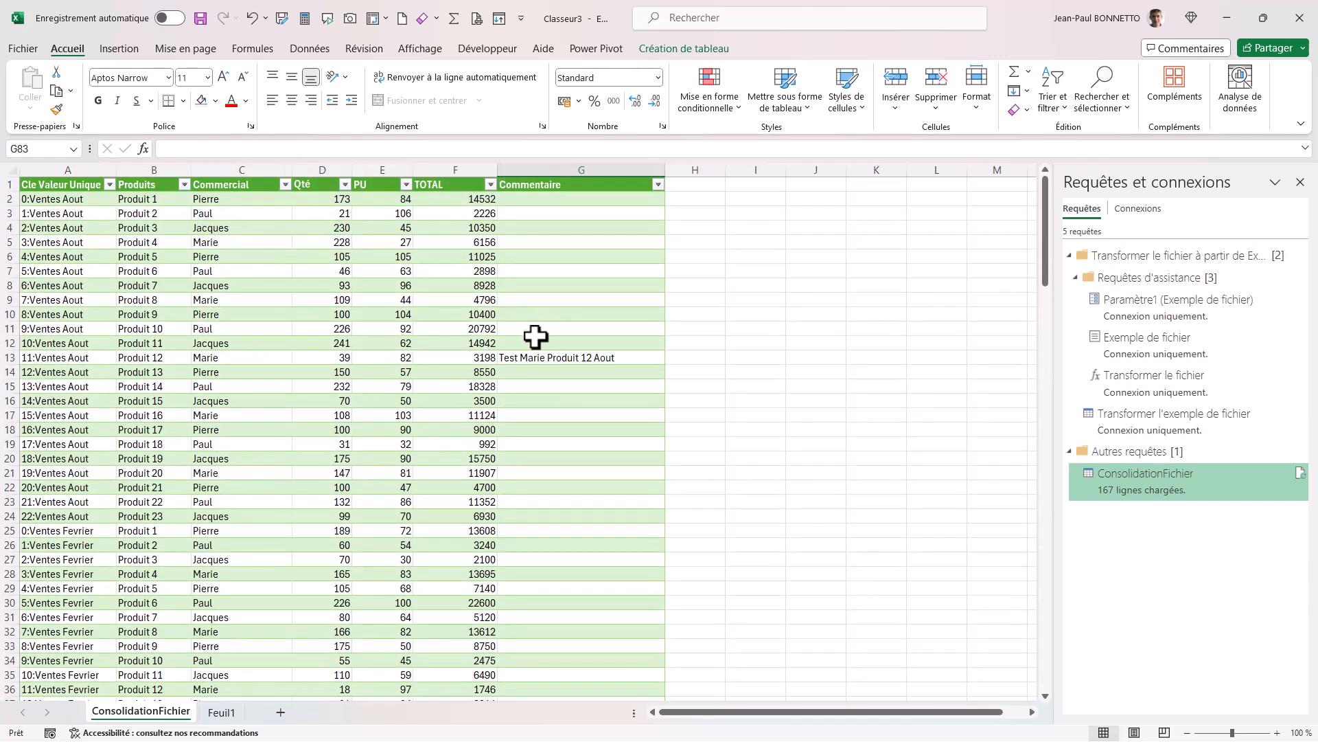
{"action": "left_click", "coordinate": [550, 357]}
{"action": "left_click", "coordinate": [261, 414]}
{"action": "scroll", "coordinate": [191, 411], "scroll_direction": "down", "scroll_amount": 17}
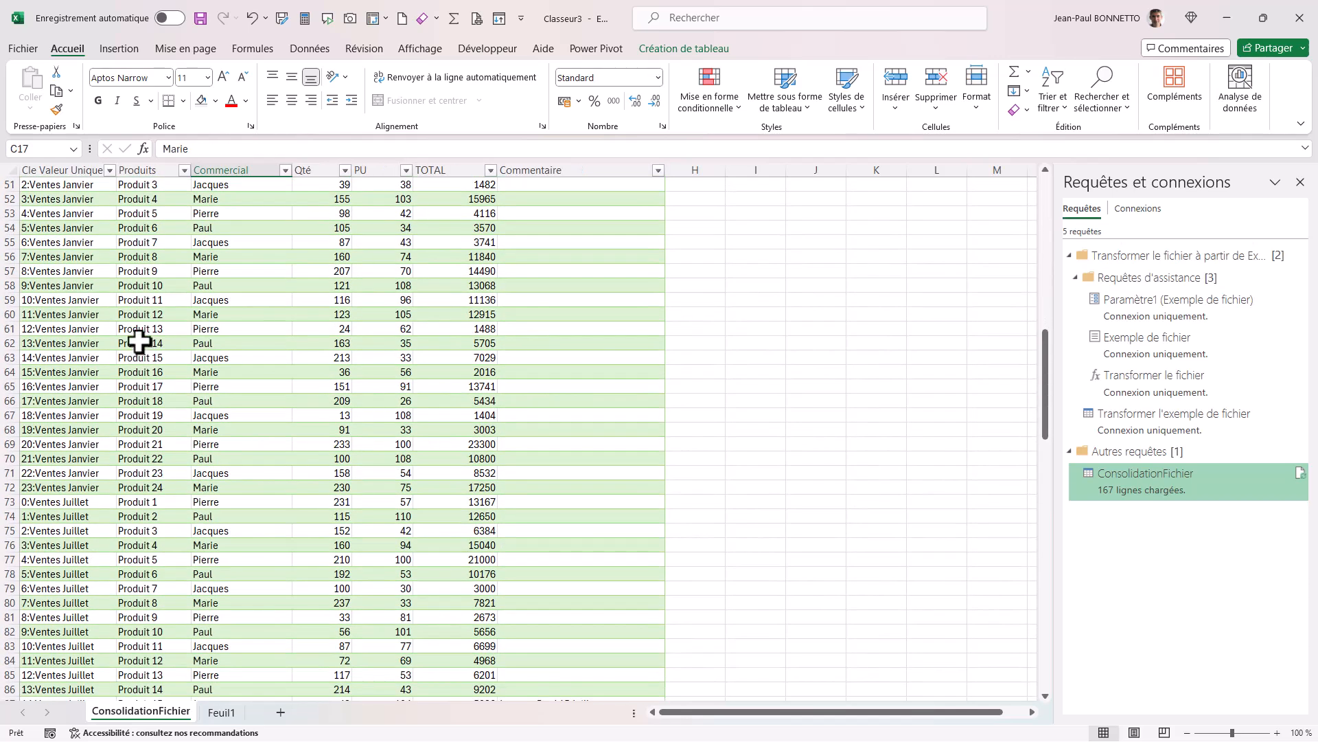
{"action": "left_click", "coordinate": [172, 374]}
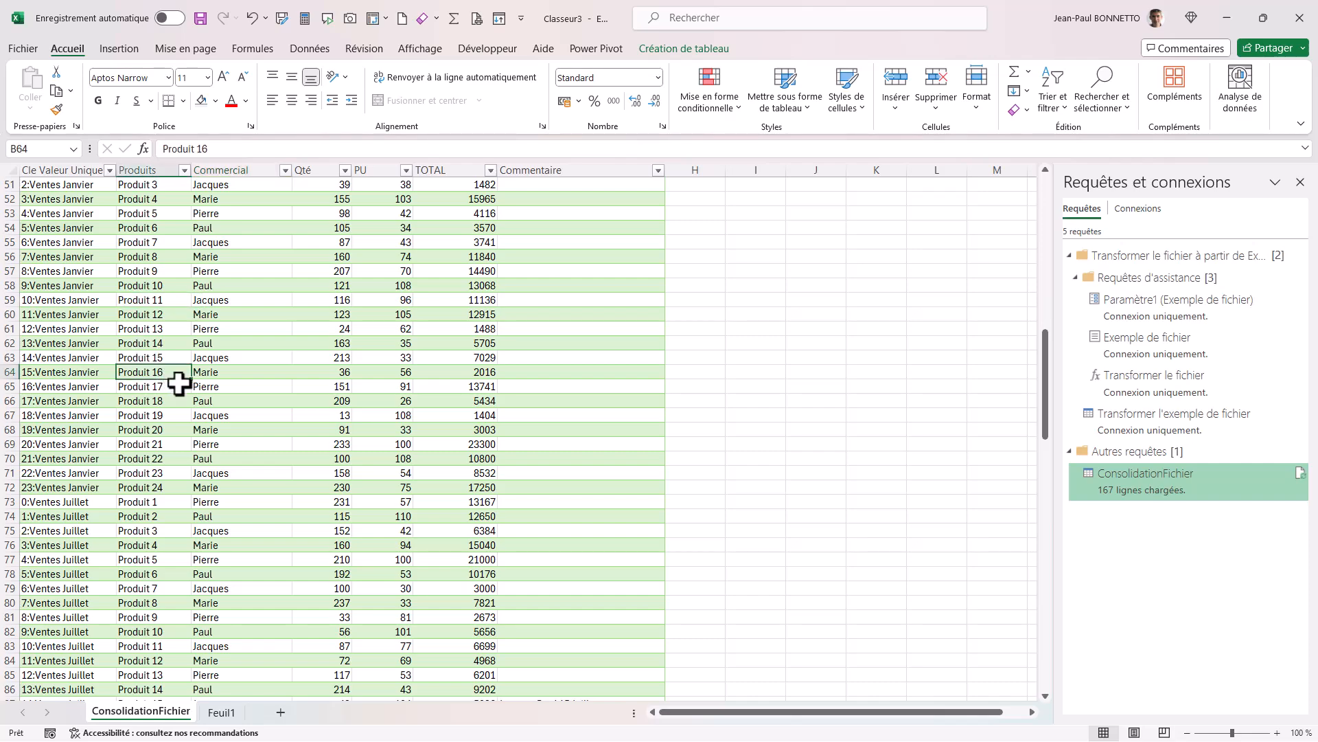
{"action": "scroll", "coordinate": [180, 382], "scroll_direction": "down", "scroll_amount": 8}
{"action": "scroll", "coordinate": [184, 397], "scroll_direction": "down", "scroll_amount": 17}
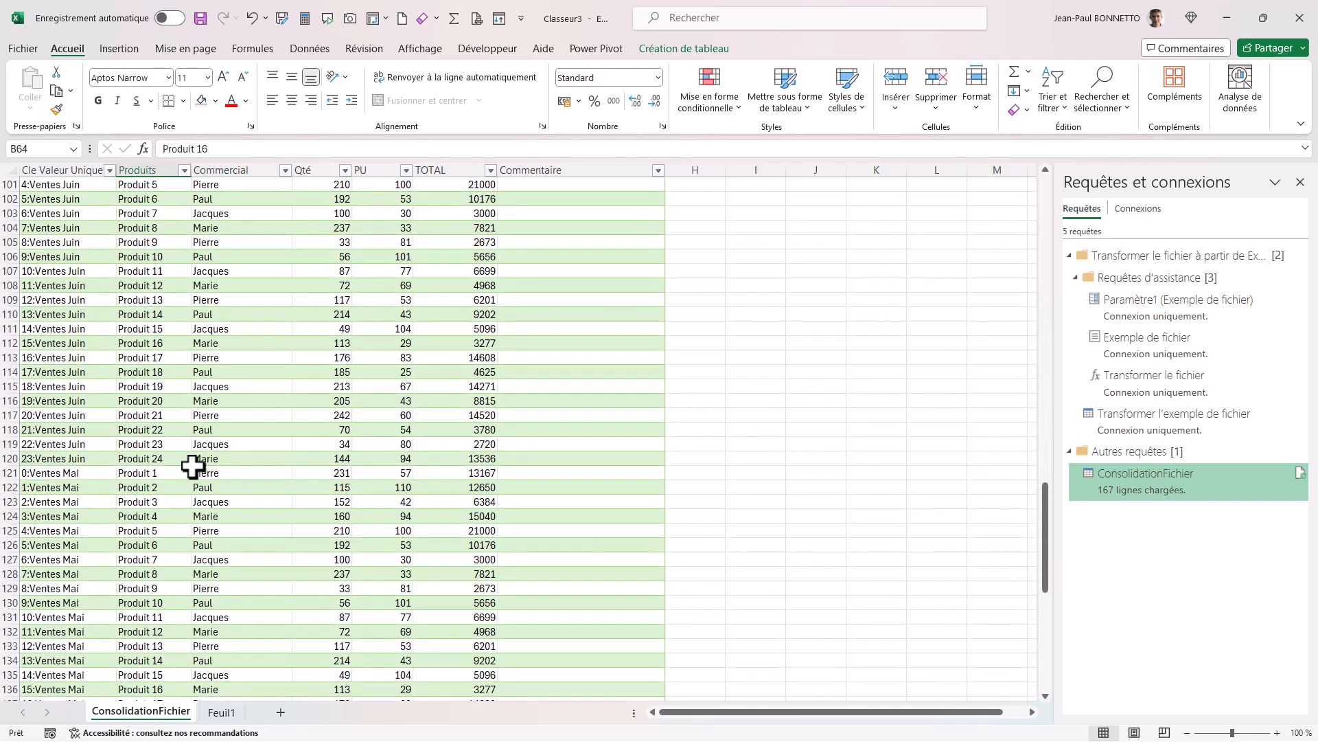
{"action": "scroll", "coordinate": [194, 481], "scroll_direction": "down", "scroll_amount": 8}
{"action": "scroll", "coordinate": [195, 476], "scroll_direction": "up", "scroll_amount": 8}
{"action": "left_click", "coordinate": [243, 412]}
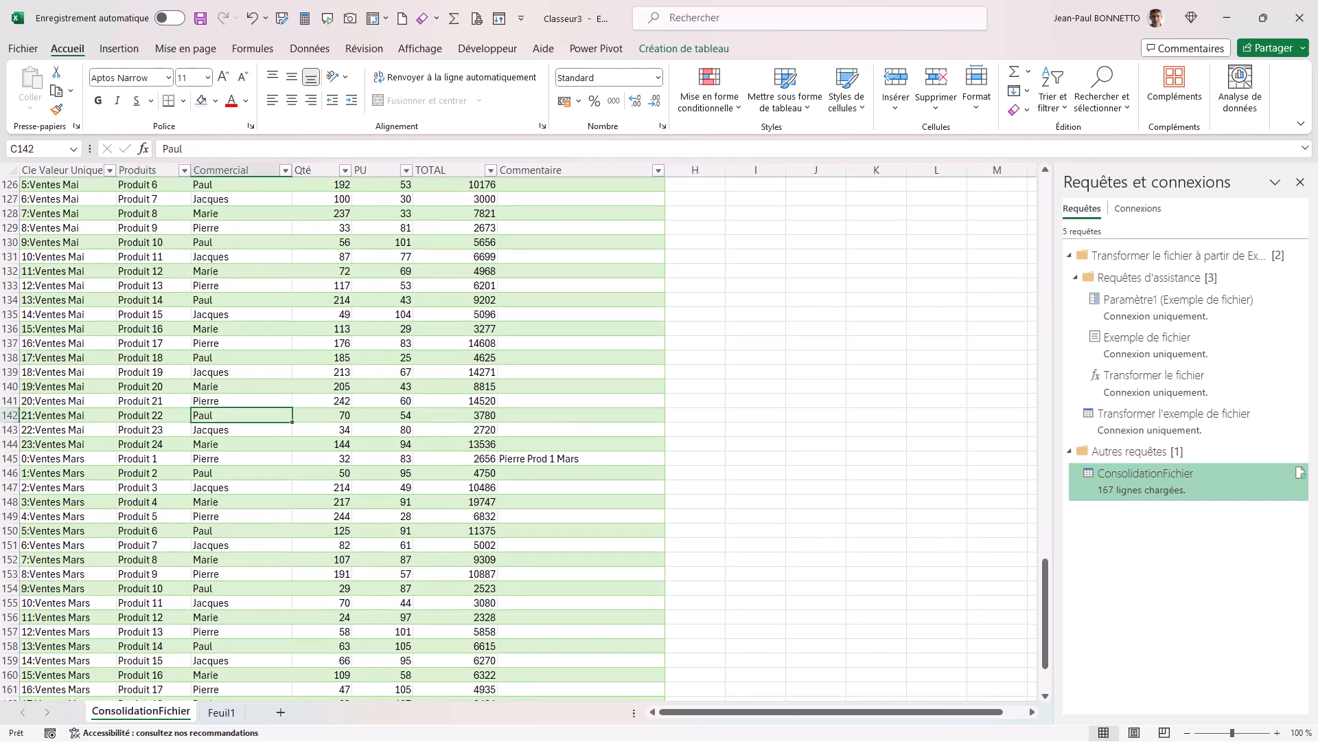
Switch to File Explorer and duplicate Ventes Mars.xlsx in the Exo 8 - Ventes Mensuelle folder.
{"action": "key", "text": "super"}
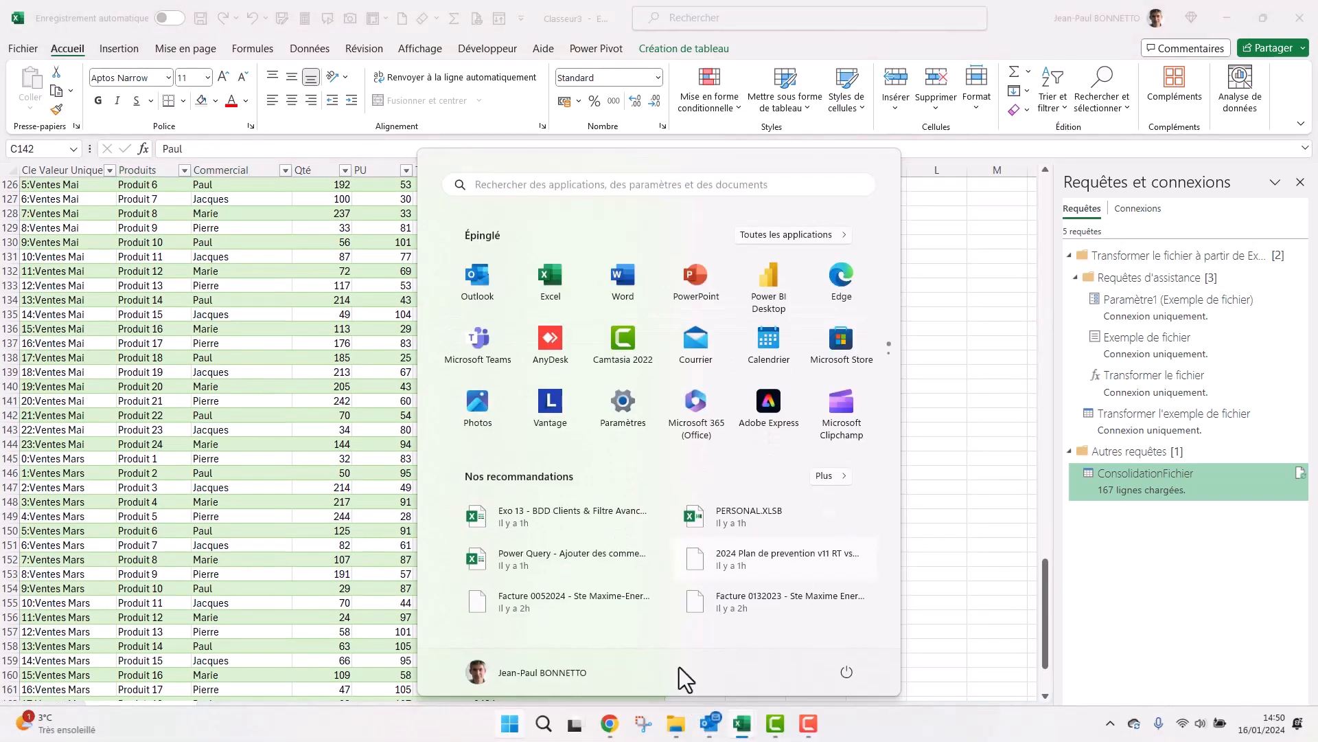
{"action": "left_click", "coordinate": [680, 723]}
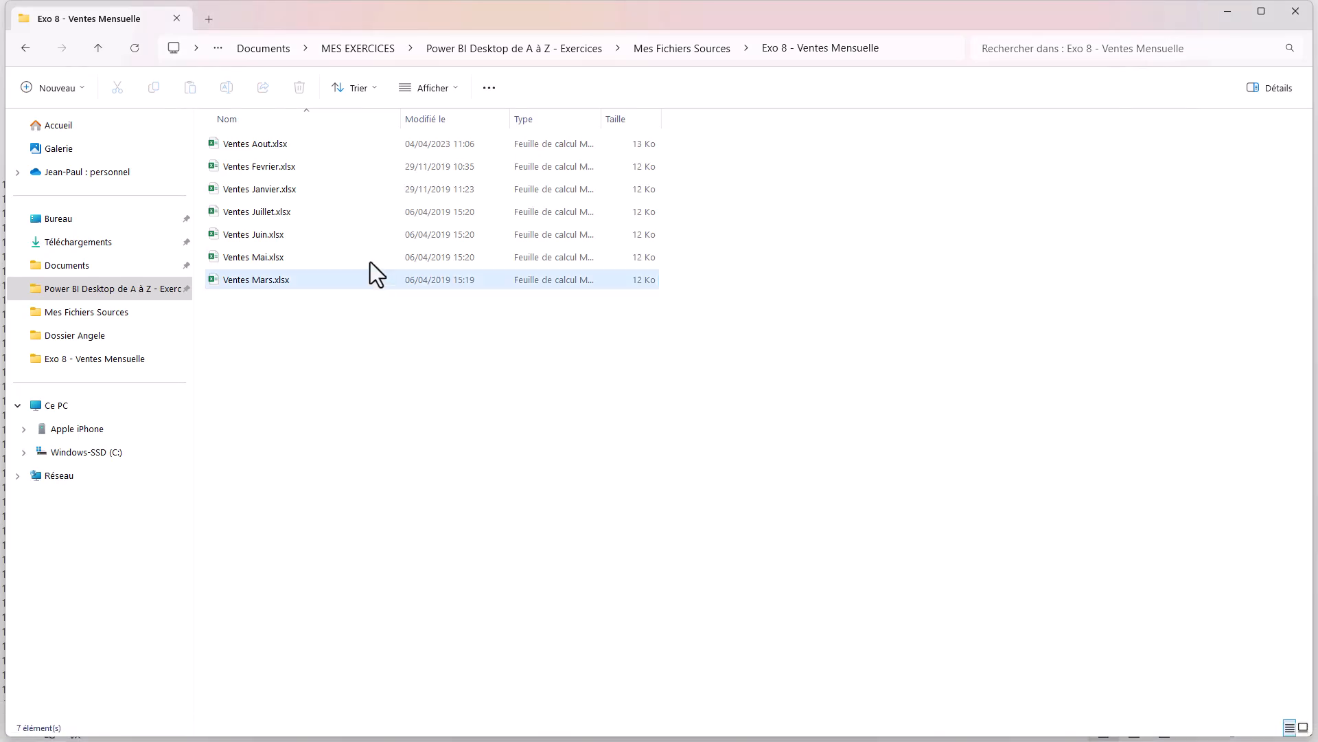
{"action": "left_click", "coordinate": [262, 280]}
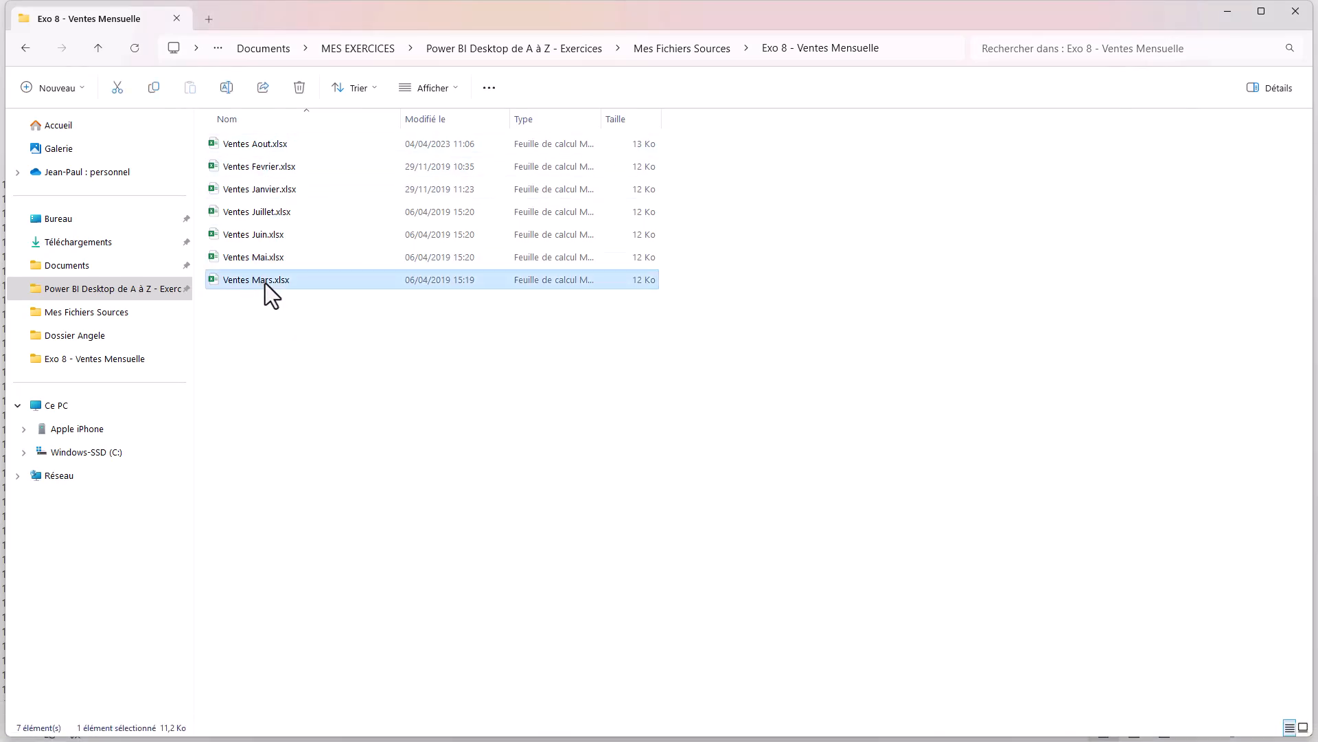
{"action": "left_click", "coordinate": [275, 350]}
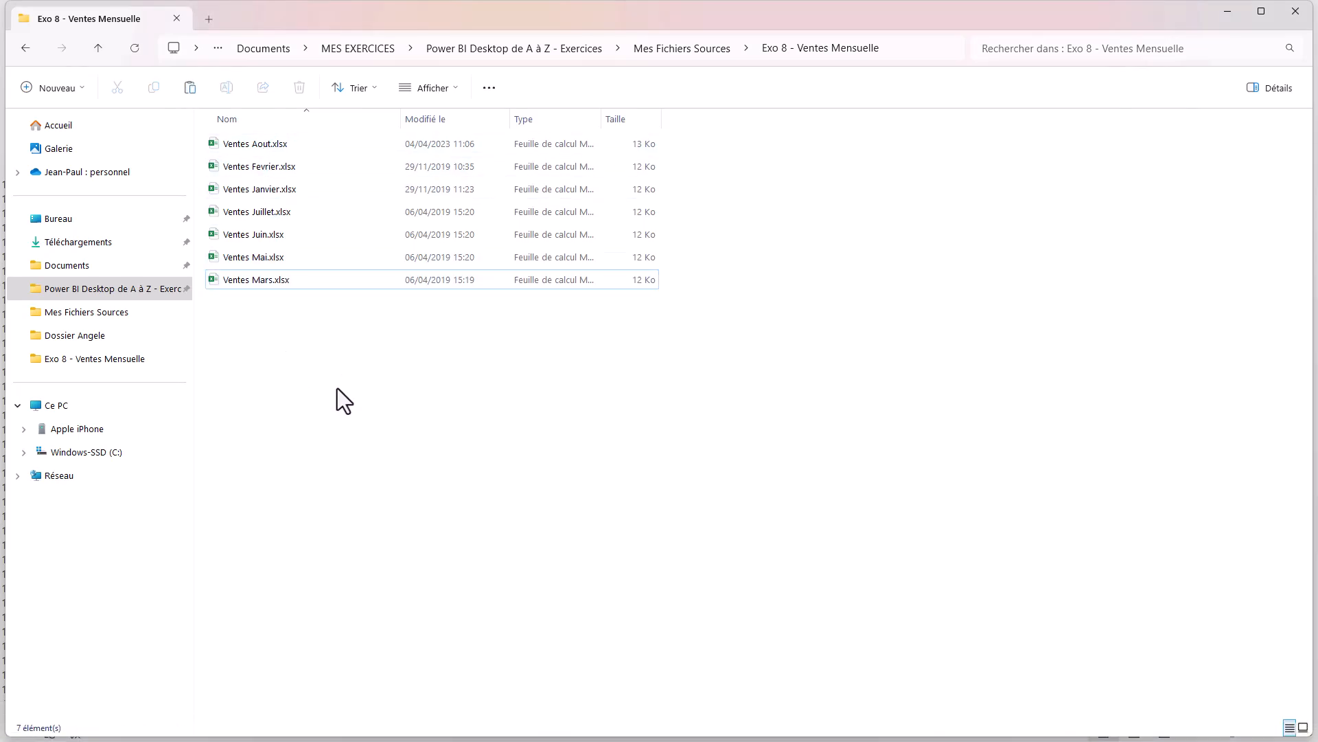
{"action": "key", "text": "ctrl+v"}
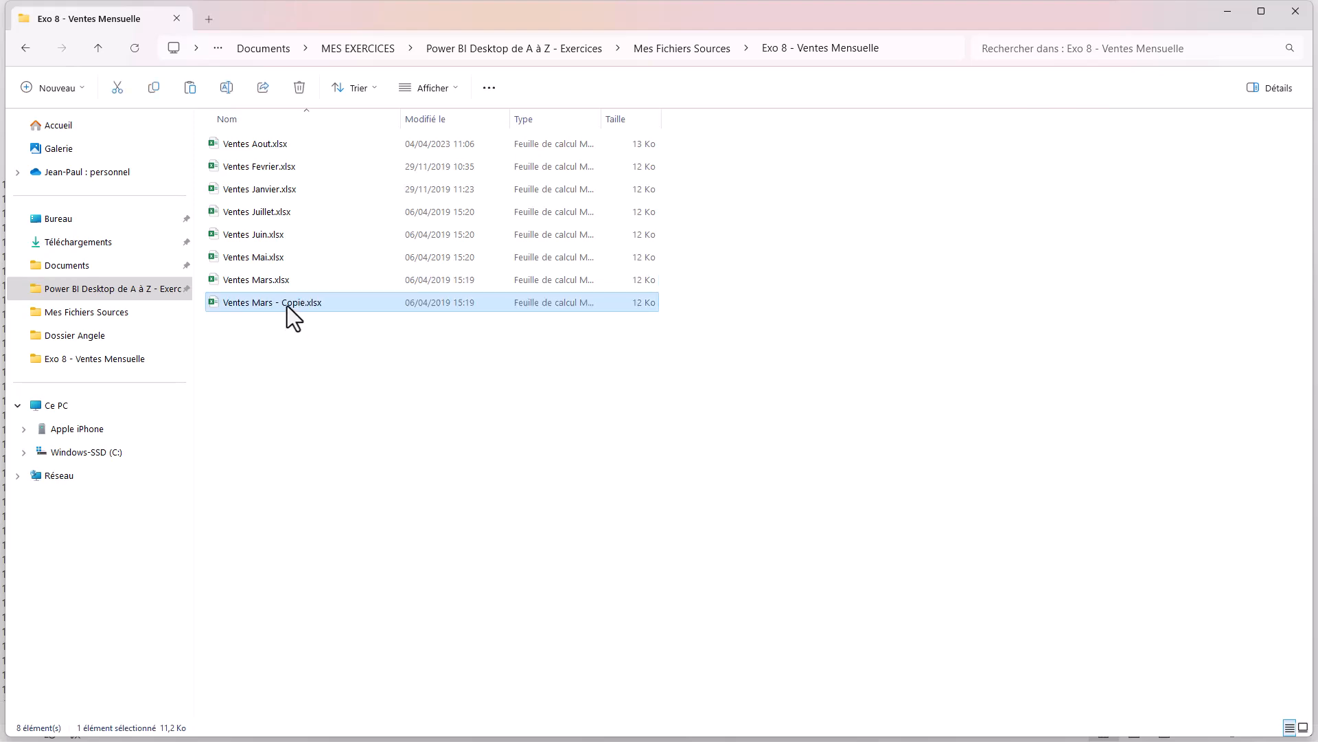
Rename the copied March sales file as Ventes Avril.xlsx.
{"action": "right_click", "coordinate": [288, 302]}
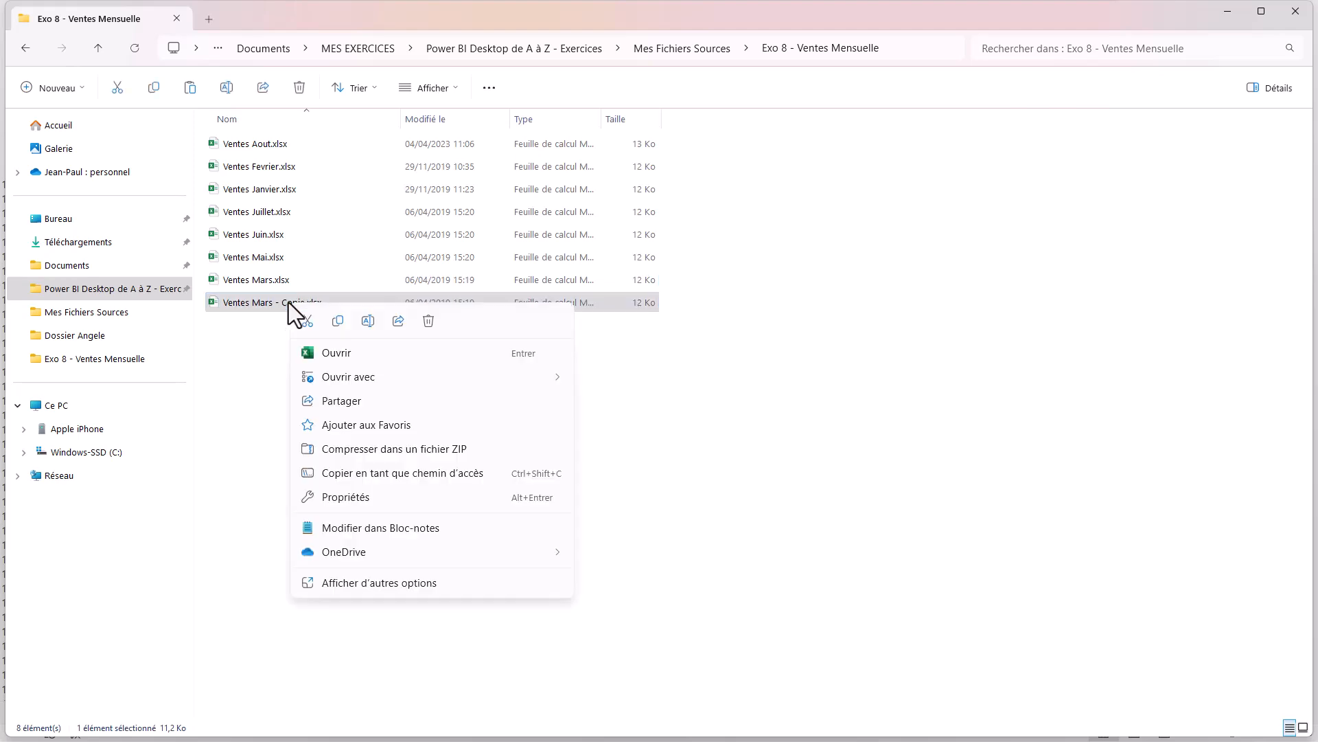
{"action": "left_click", "coordinate": [368, 321]}
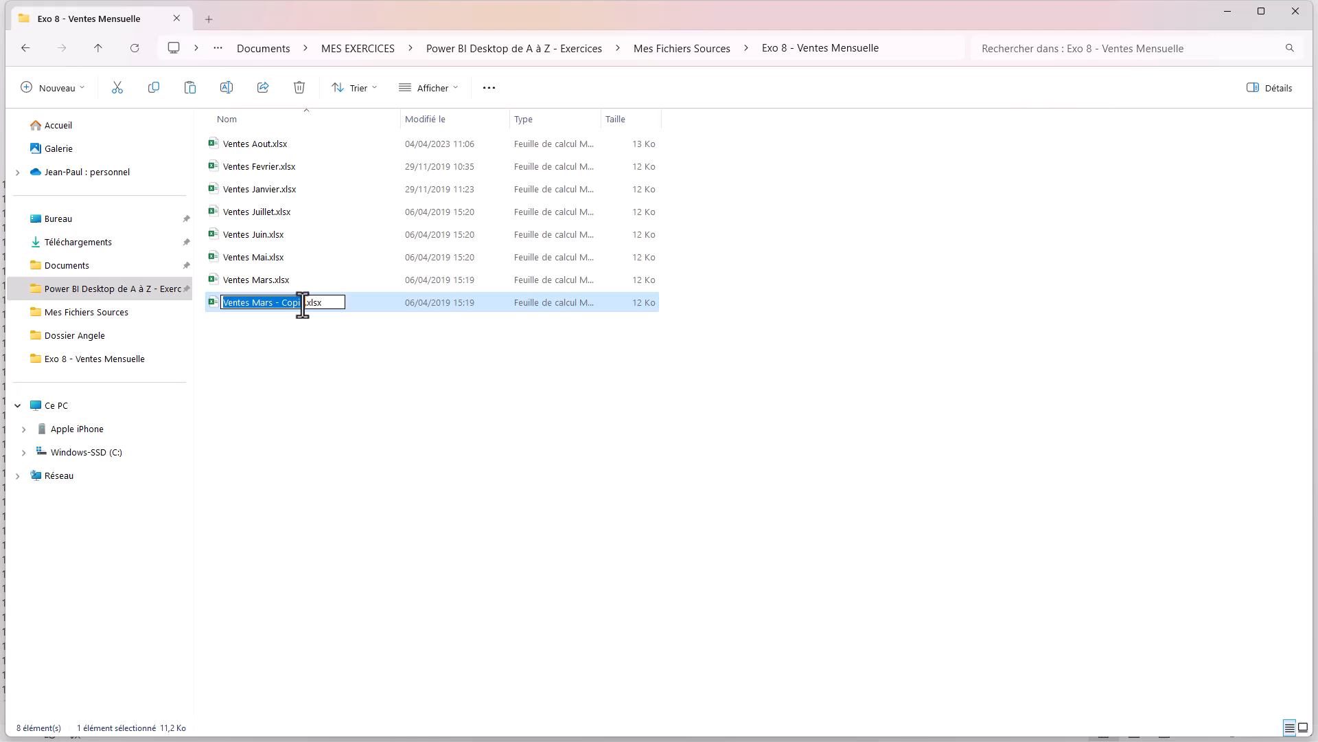
{"action": "left_click_drag", "start_coordinate": [306, 303], "coordinate": [250, 306]}
{"action": "type", "text": "Avril"}
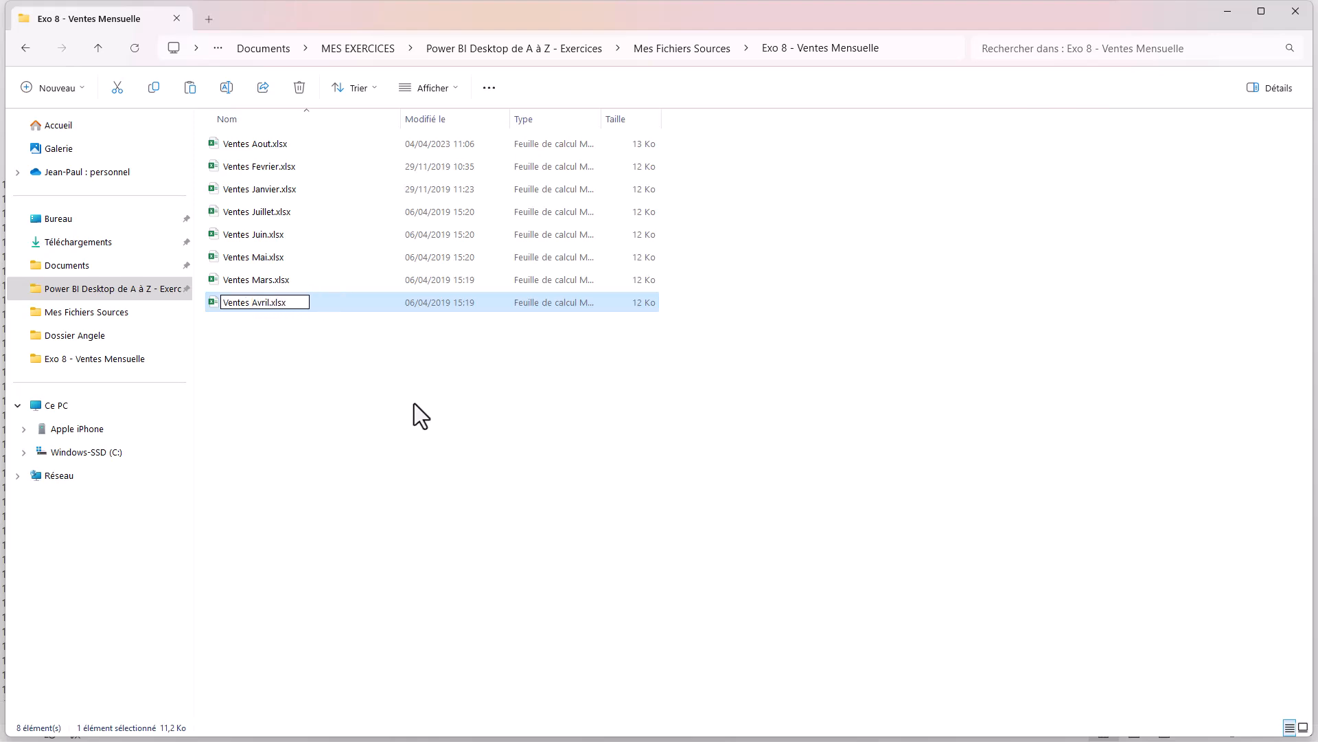
{"action": "left_click", "coordinate": [418, 398]}
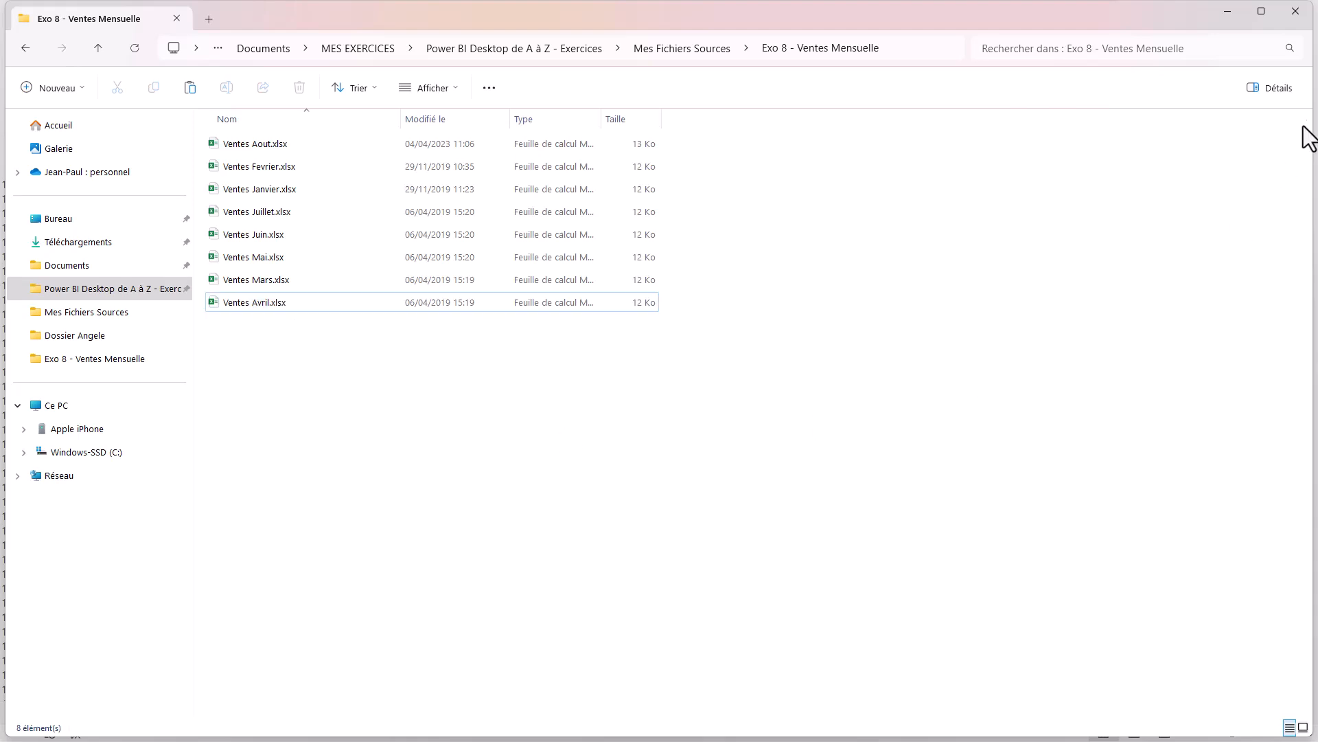
Return to Excel and create a new Power Query query from the commented ConsolidationFichier table.
{"action": "left_click", "coordinate": [1233, 12]}
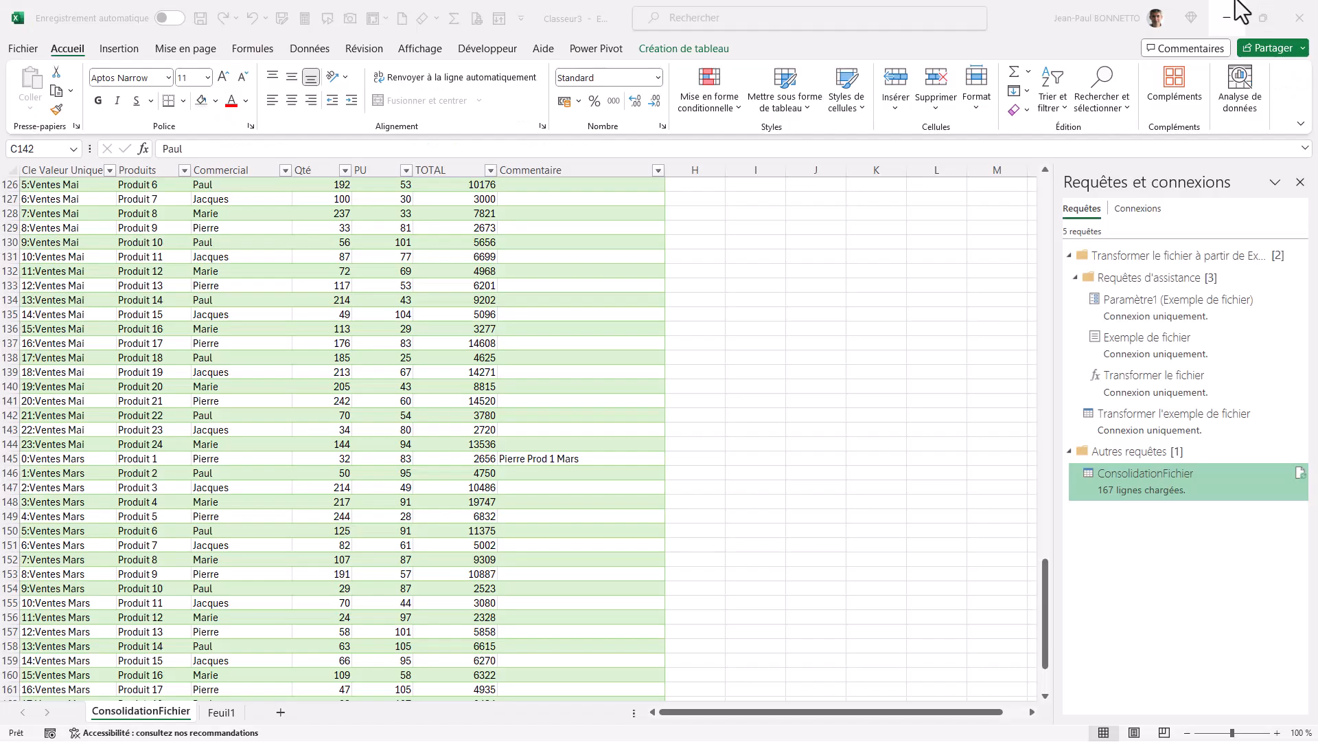
{"action": "left_click", "coordinate": [350, 285]}
{"action": "scroll", "coordinate": [353, 283], "scroll_direction": "up", "scroll_amount": 20}
{"action": "left_click_drag", "start_coordinate": [360, 282], "coordinate": [382, 277]}
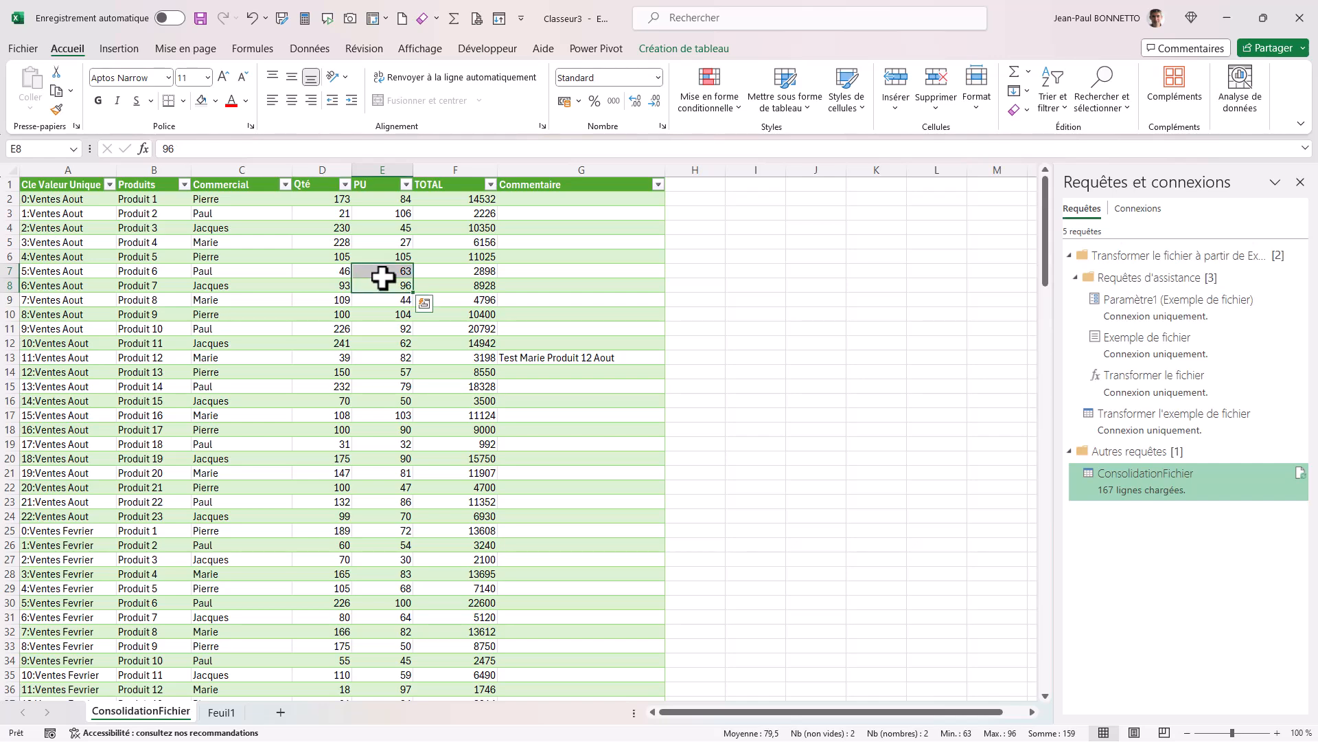
{"action": "left_click", "coordinate": [424, 246]}
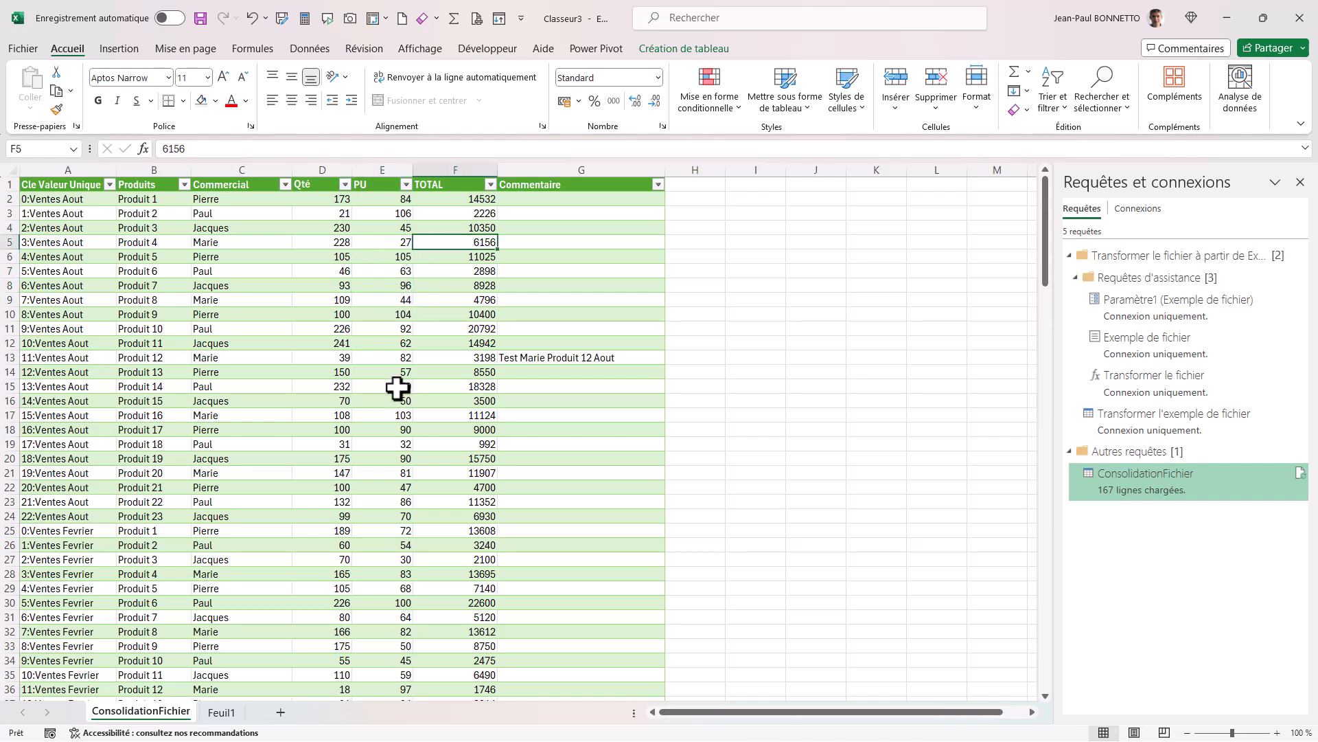
{"action": "left_click", "coordinate": [309, 51]}
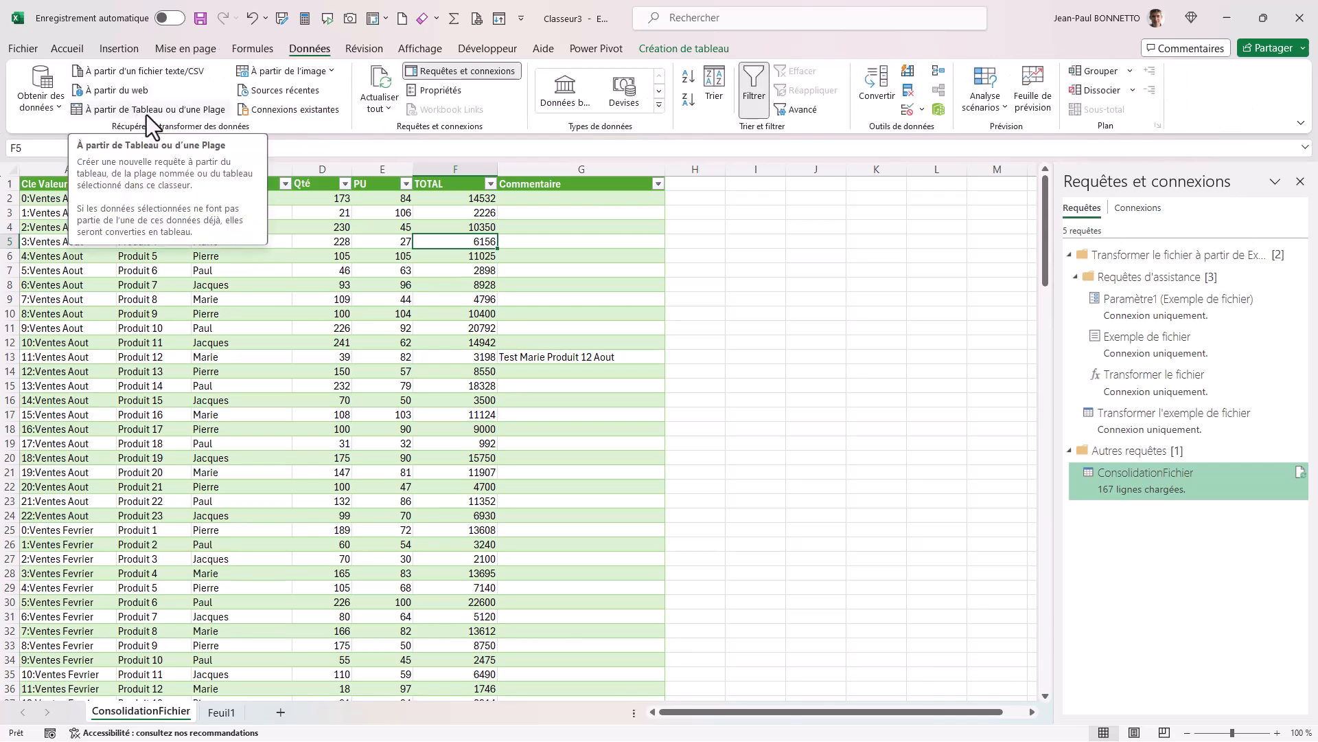
{"action": "left_click", "coordinate": [147, 114]}
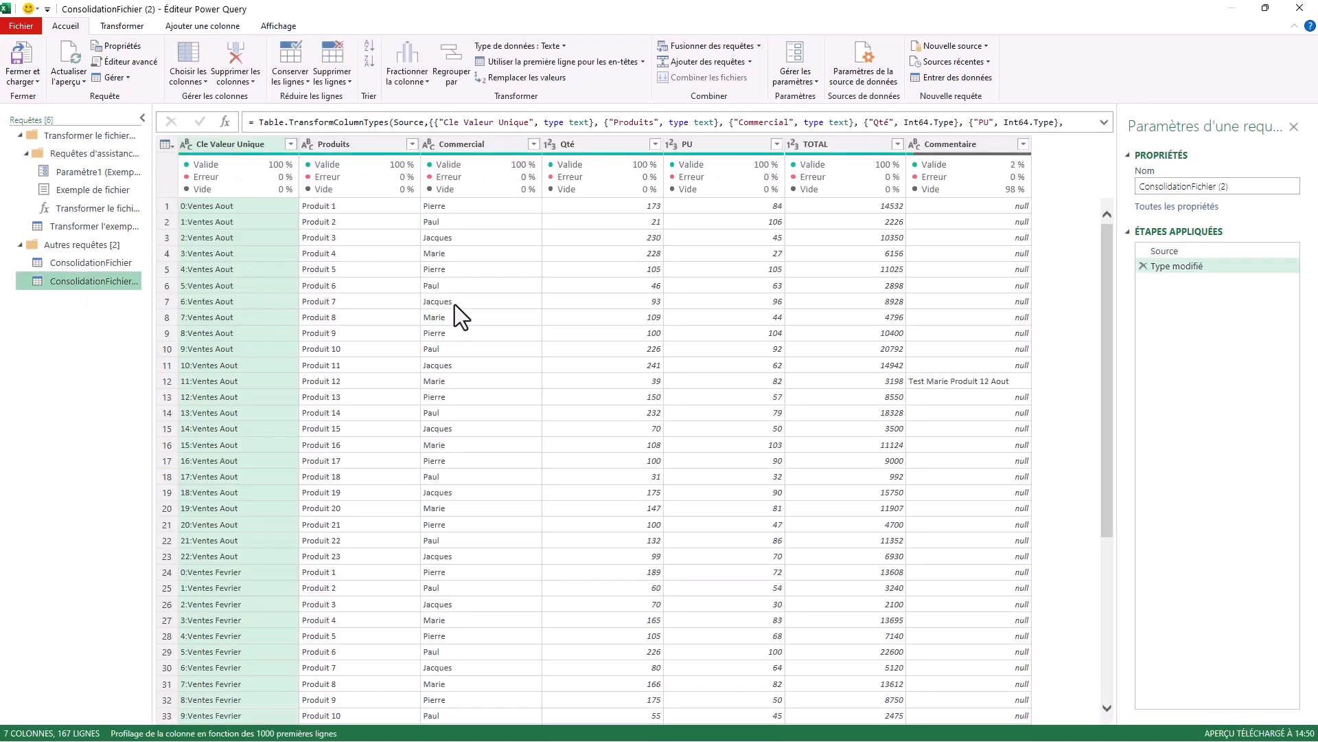
Rename the new query as ConsolidationFichierCommentaire.
{"action": "scroll", "coordinate": [440, 316], "scroll_direction": "down", "scroll_amount": 20}
{"action": "scroll", "coordinate": [453, 335], "scroll_direction": "down", "scroll_amount": 9}
{"action": "scroll", "coordinate": [458, 339], "scroll_direction": "up", "scroll_amount": 20}
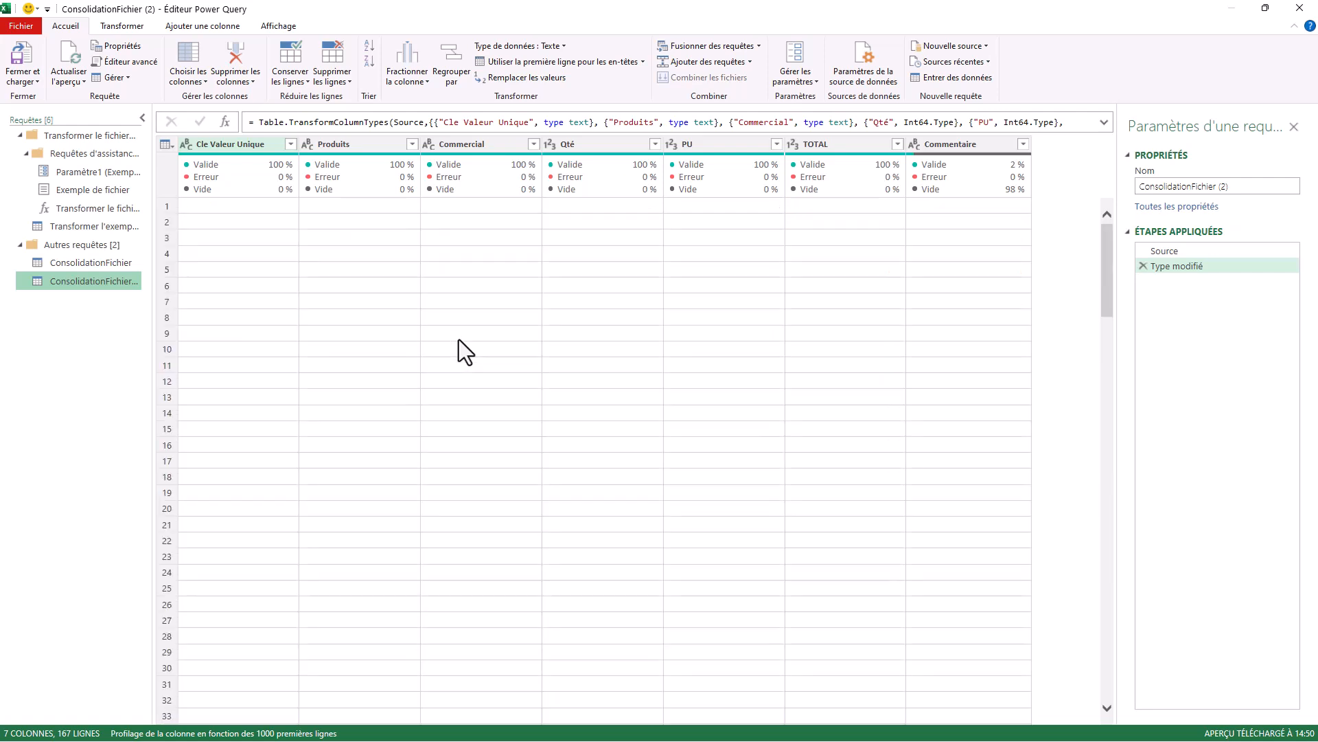
{"action": "left_click", "coordinate": [1236, 186]}
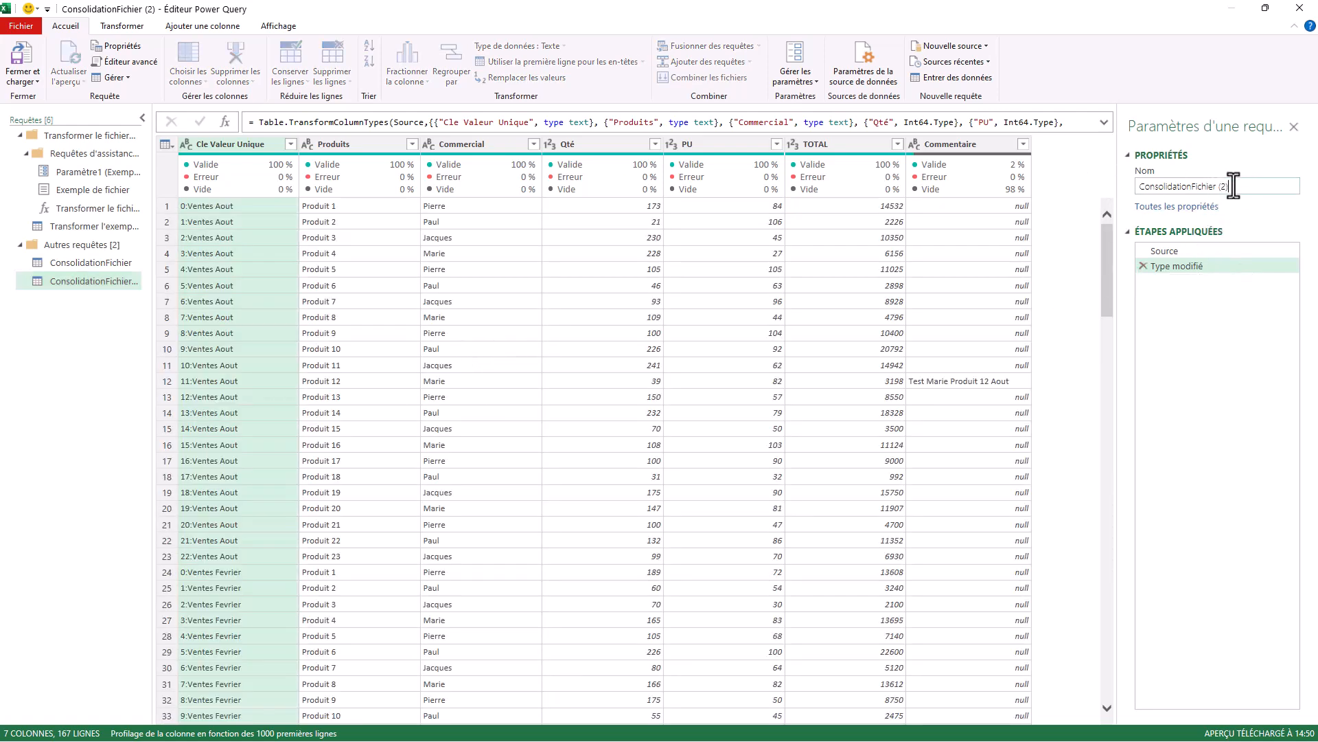
{"action": "key", "text": "BackSpace"}
{"action": "key", "text": "BackSpace"}
{"action": "key", "text": "BackSpace"}
{"action": "type", "text": "Commentaire"}
{"action": "key", "text": "Return"}
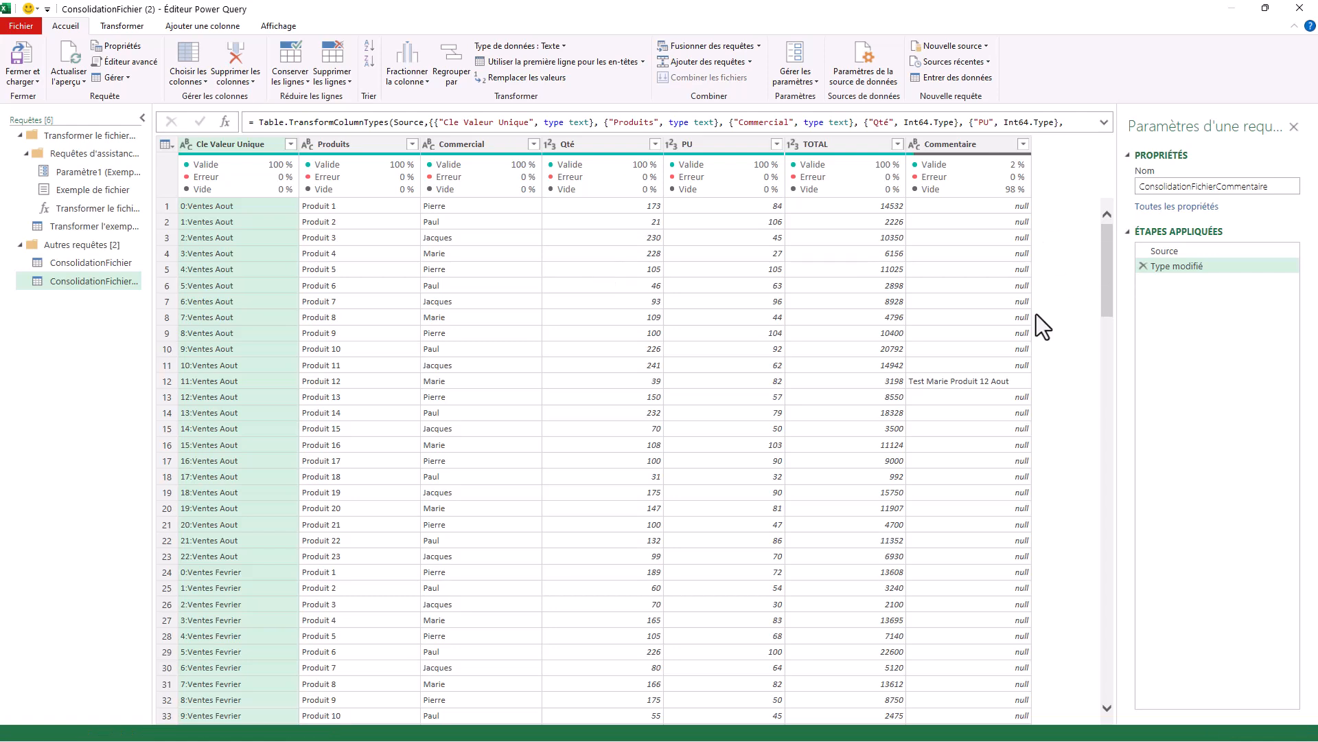
Merge the ConsolidationFichier query with ConsolidationFichierCommentaire, matching on Cle Valeur Unique with a left outer join.
{"action": "left_click", "coordinate": [97, 262]}
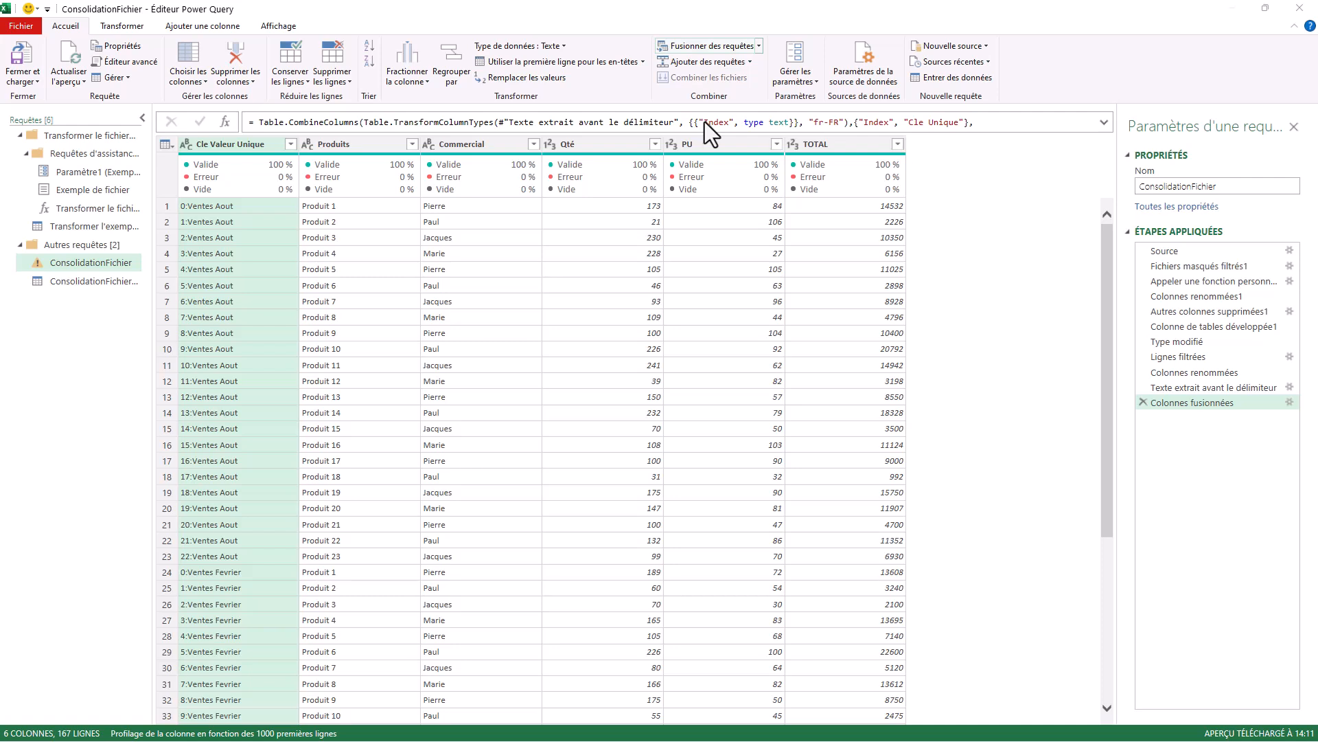
{"action": "left_click", "coordinate": [718, 42]}
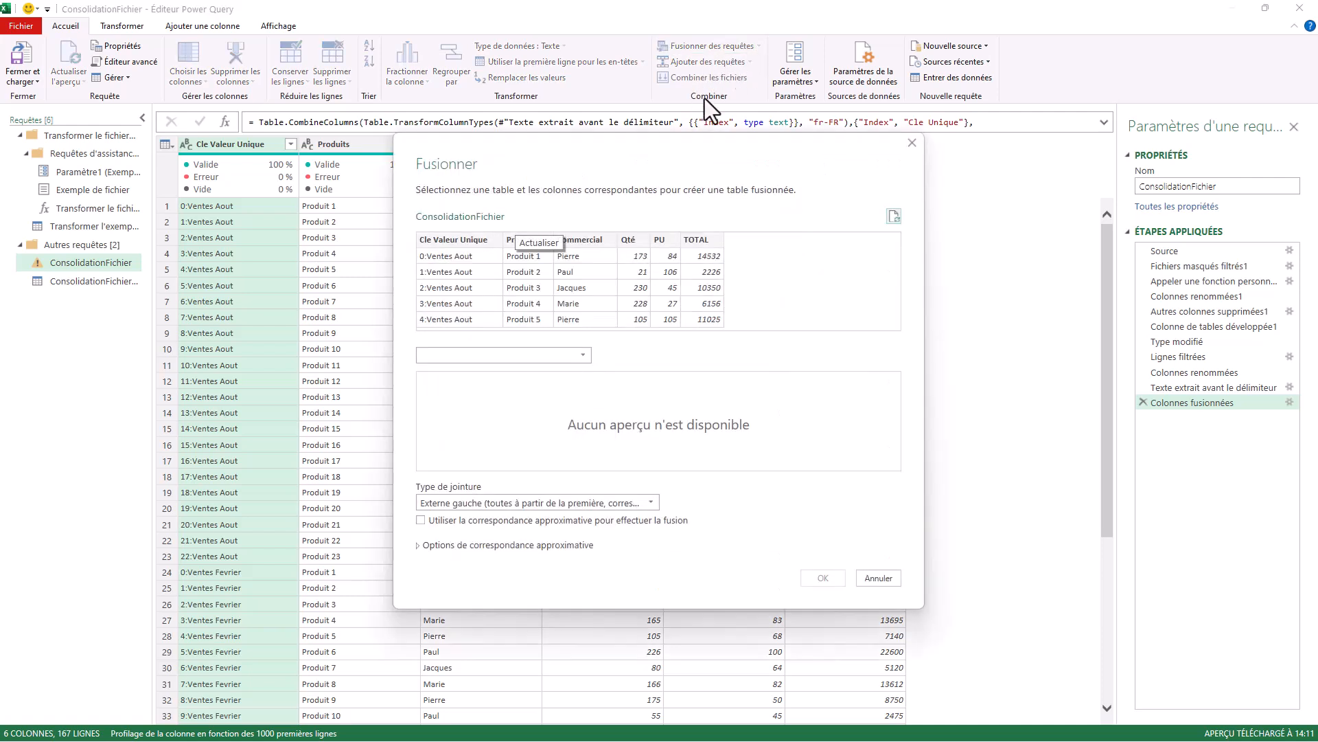
{"action": "left_click", "coordinate": [582, 354]}
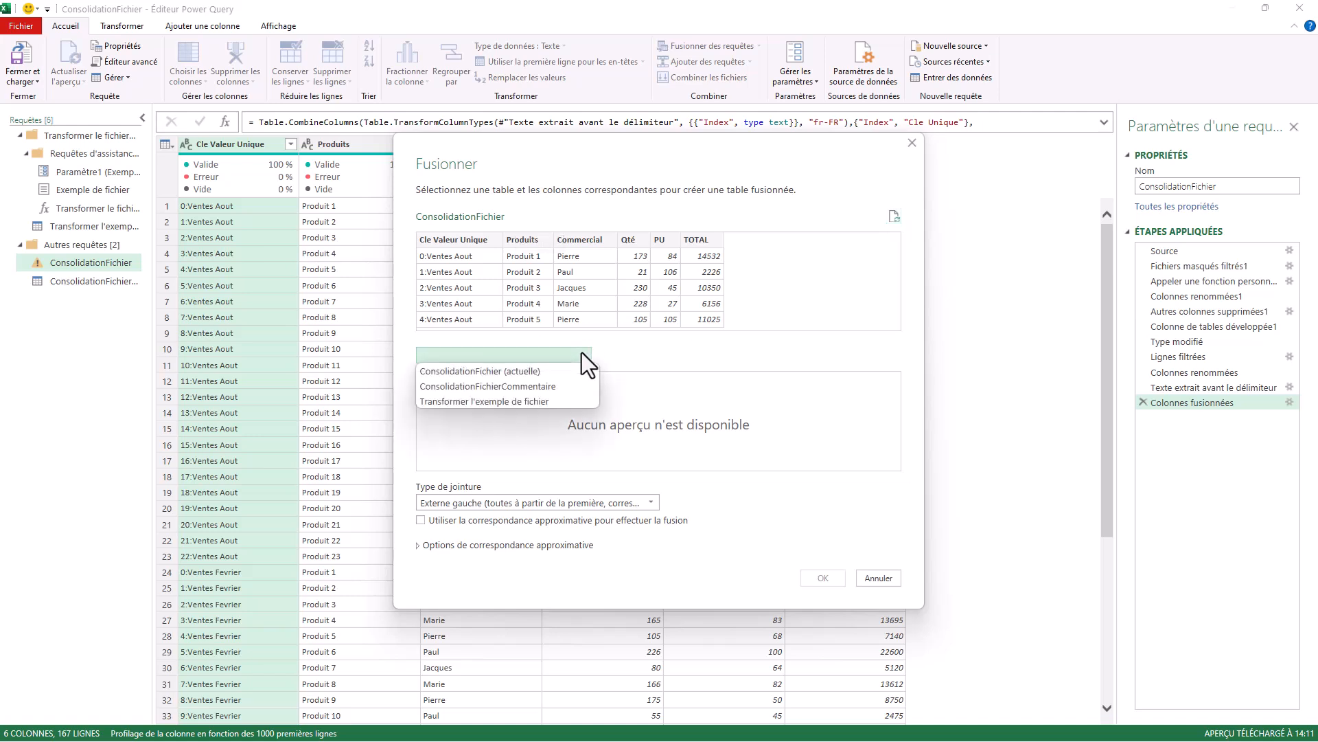
{"action": "left_click", "coordinate": [500, 386]}
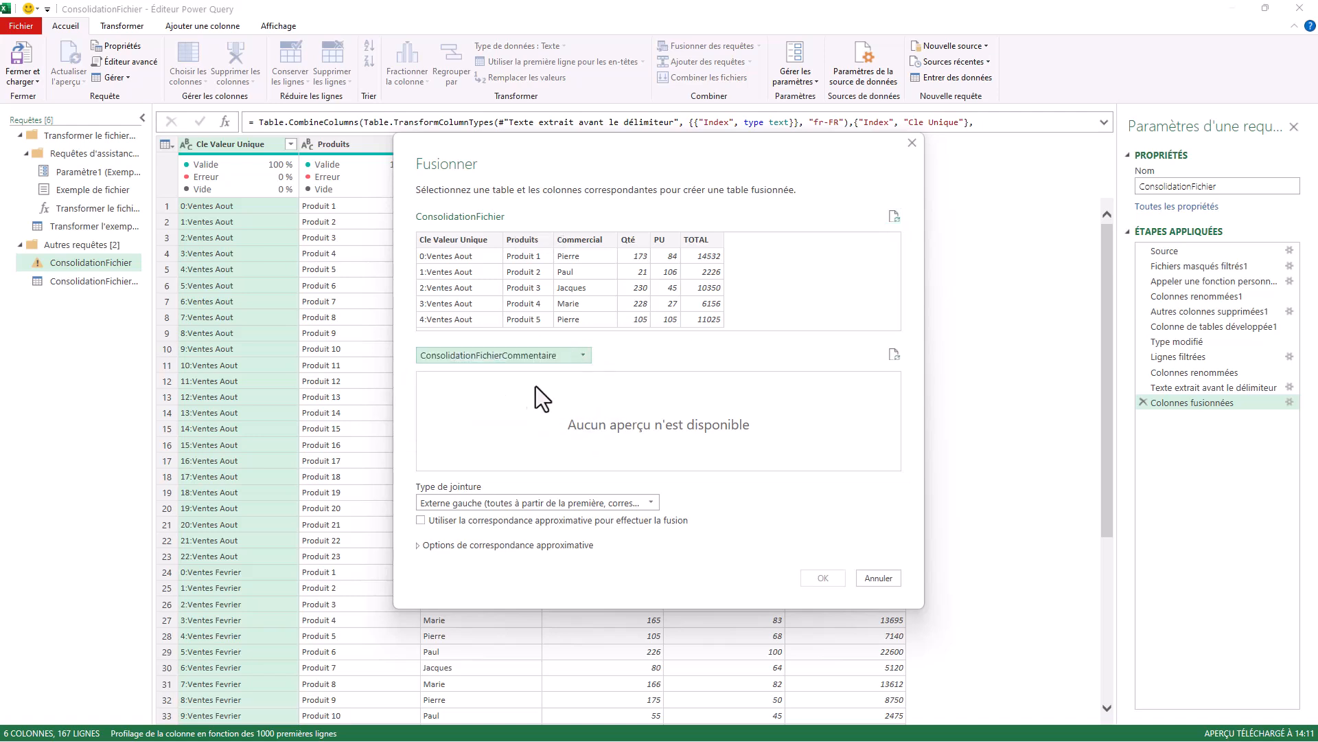
{"action": "left_click", "coordinate": [461, 250]}
{"action": "left_click", "coordinate": [475, 381]}
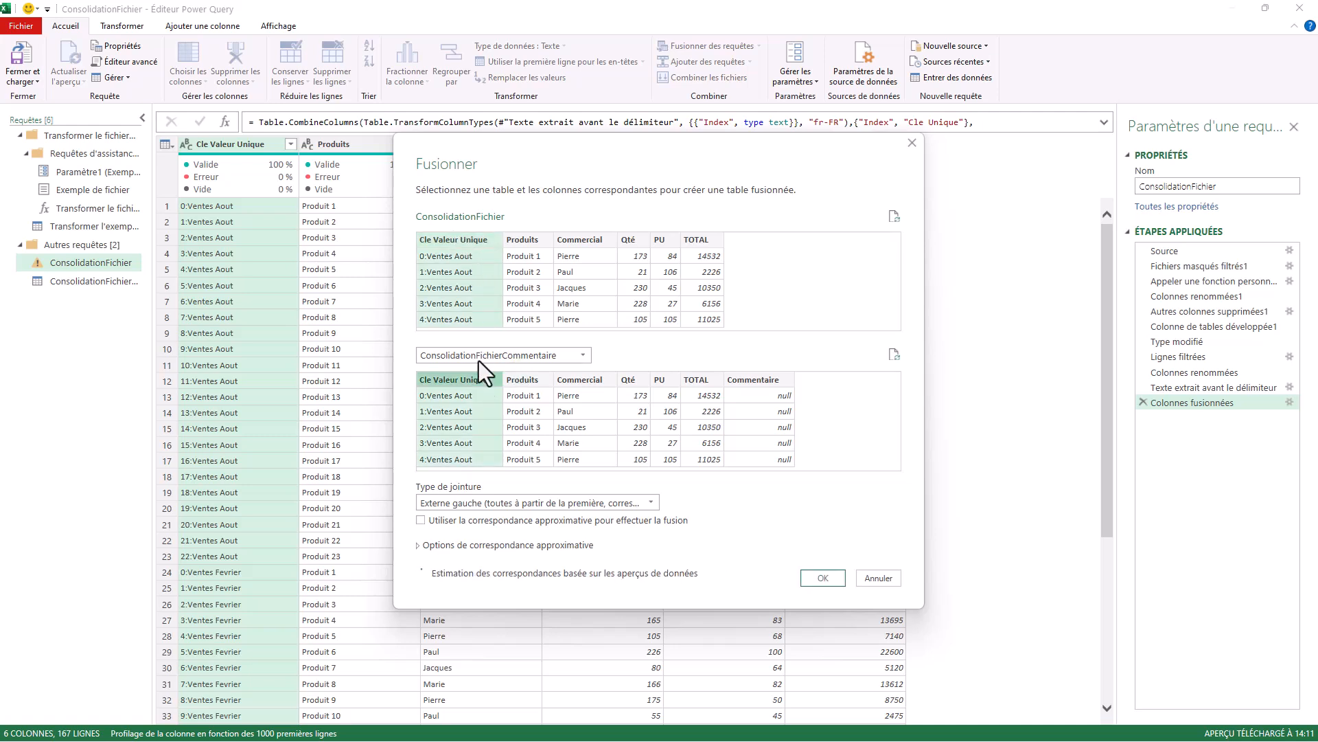
{"action": "left_click", "coordinate": [822, 579]}
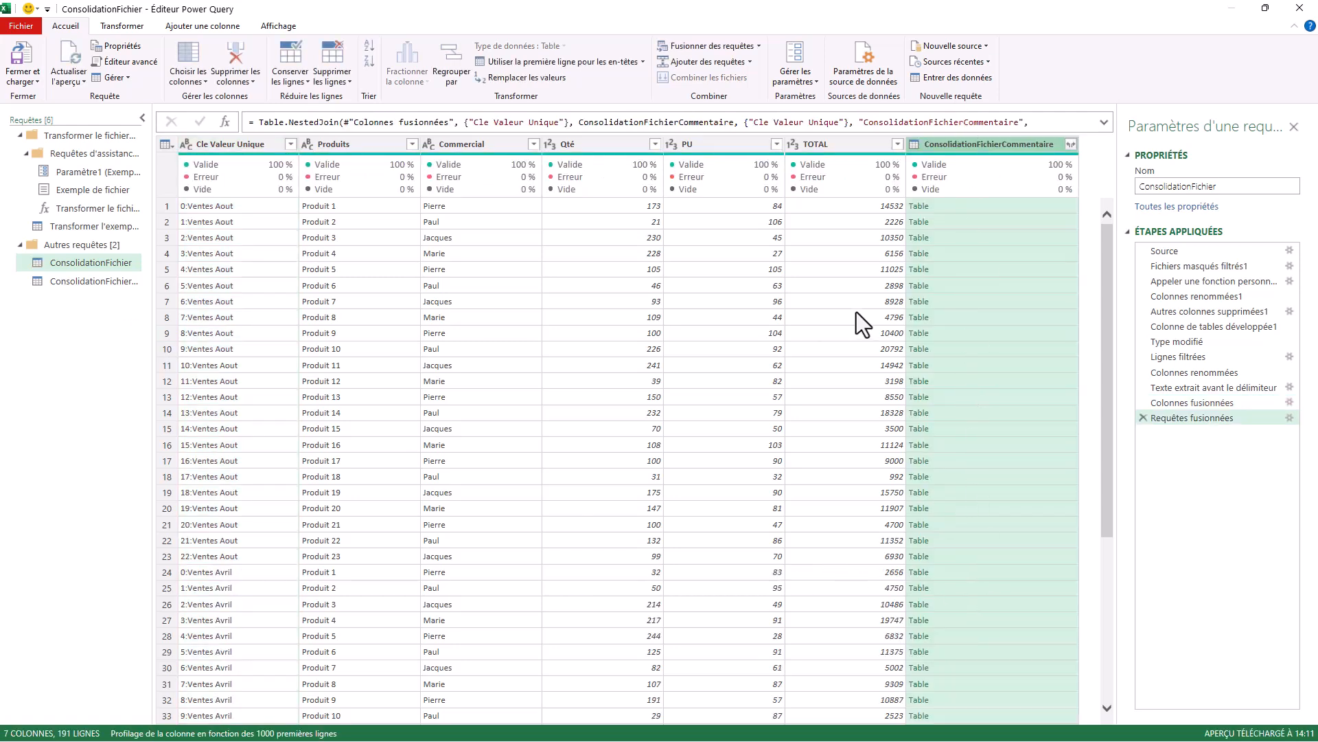
Expand the merged ConsolidationFichierCommentaire column to only Commentaire, without the original column name as prefix.
{"action": "left_click", "coordinate": [1071, 143]}
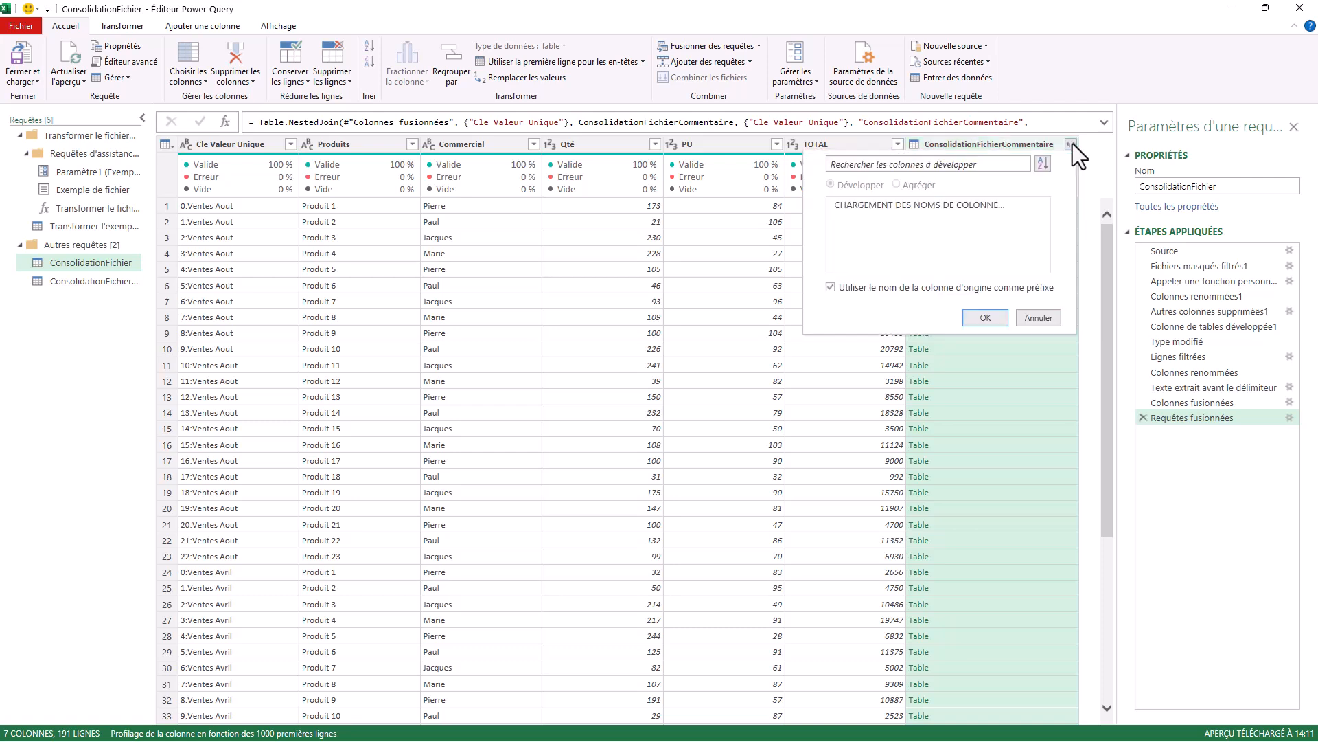
{"action": "left_click", "coordinate": [839, 205]}
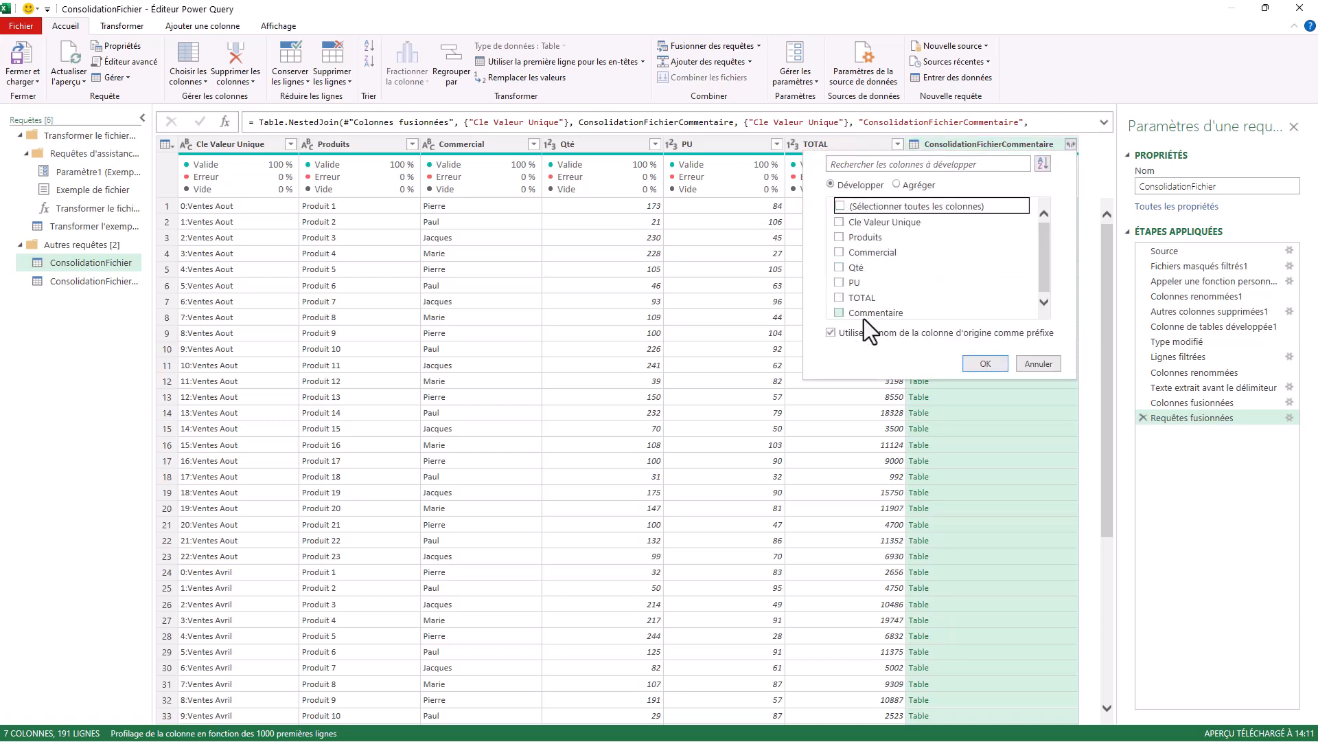
{"action": "left_click", "coordinate": [832, 332]}
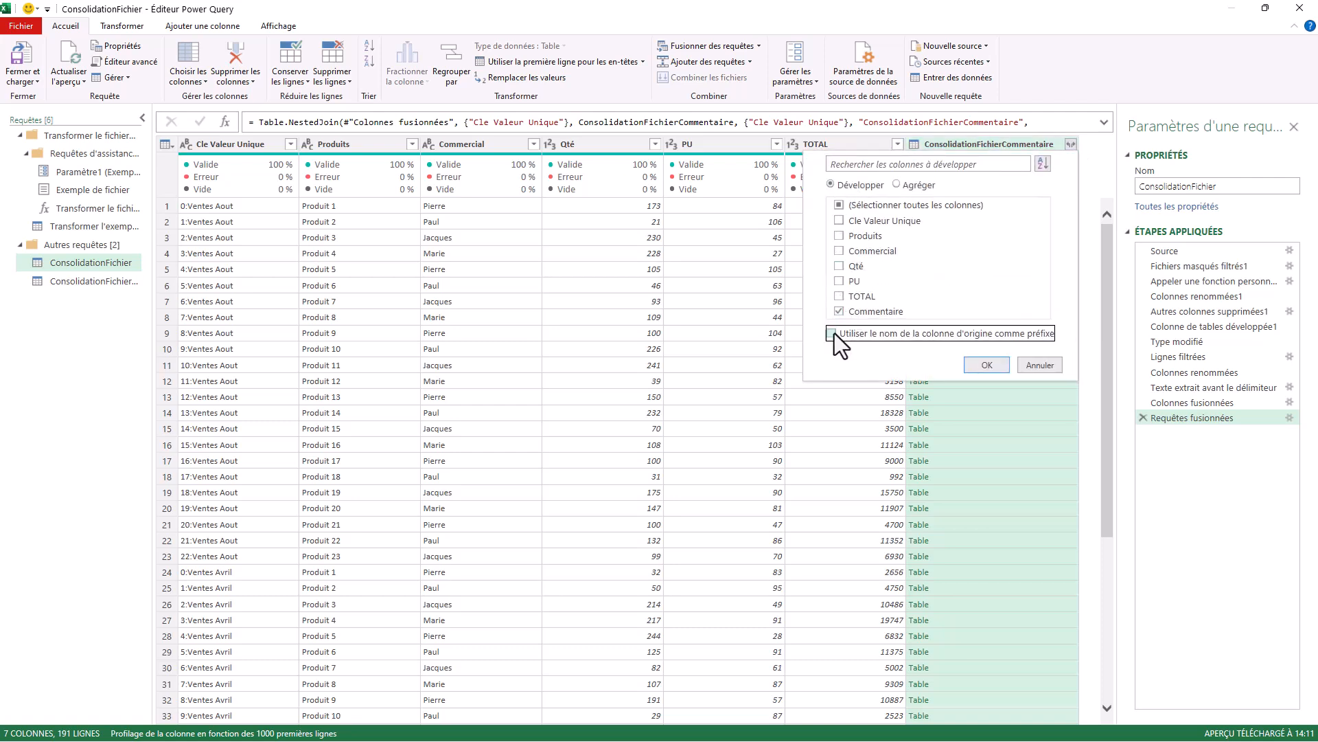
{"action": "left_click", "coordinate": [986, 364]}
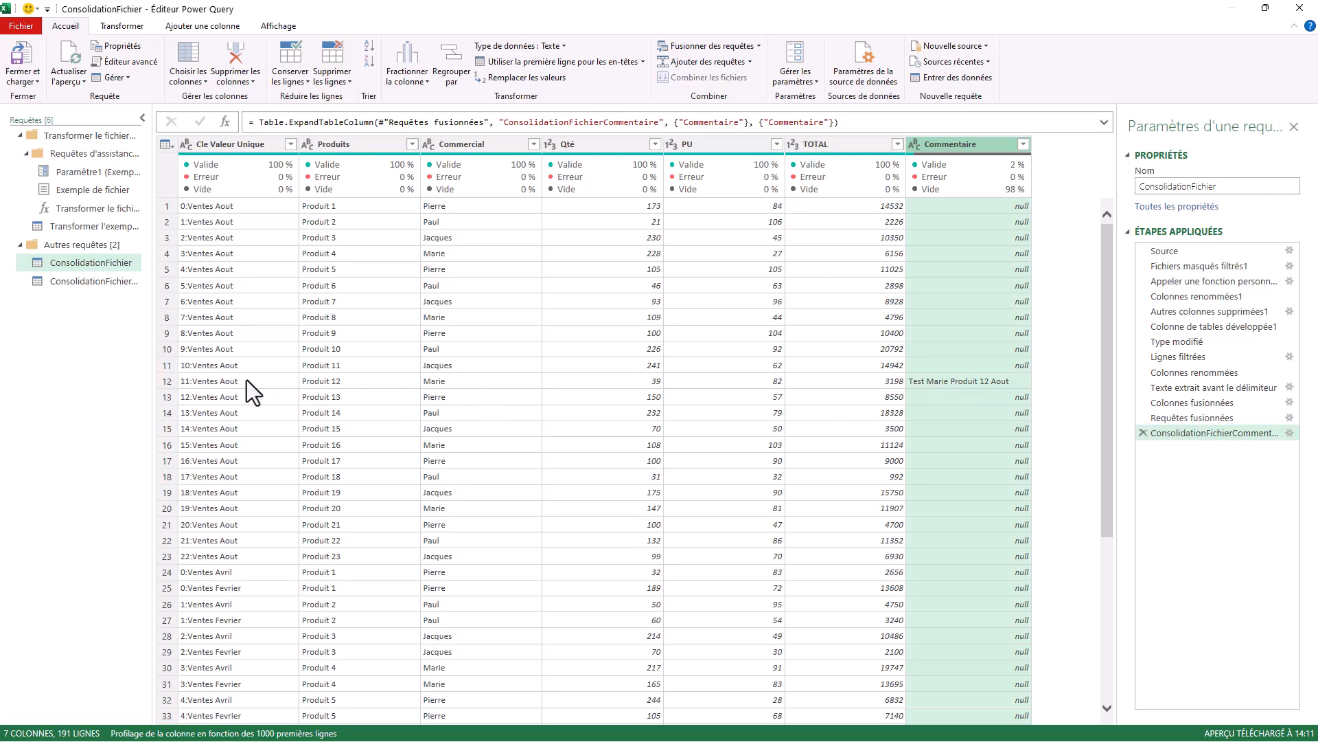
Check the comments against their rows in the merged preview and close the query editor with Fermer et charger dans.
{"action": "scroll", "coordinate": [874, 468], "scroll_direction": "down", "scroll_amount": 20}
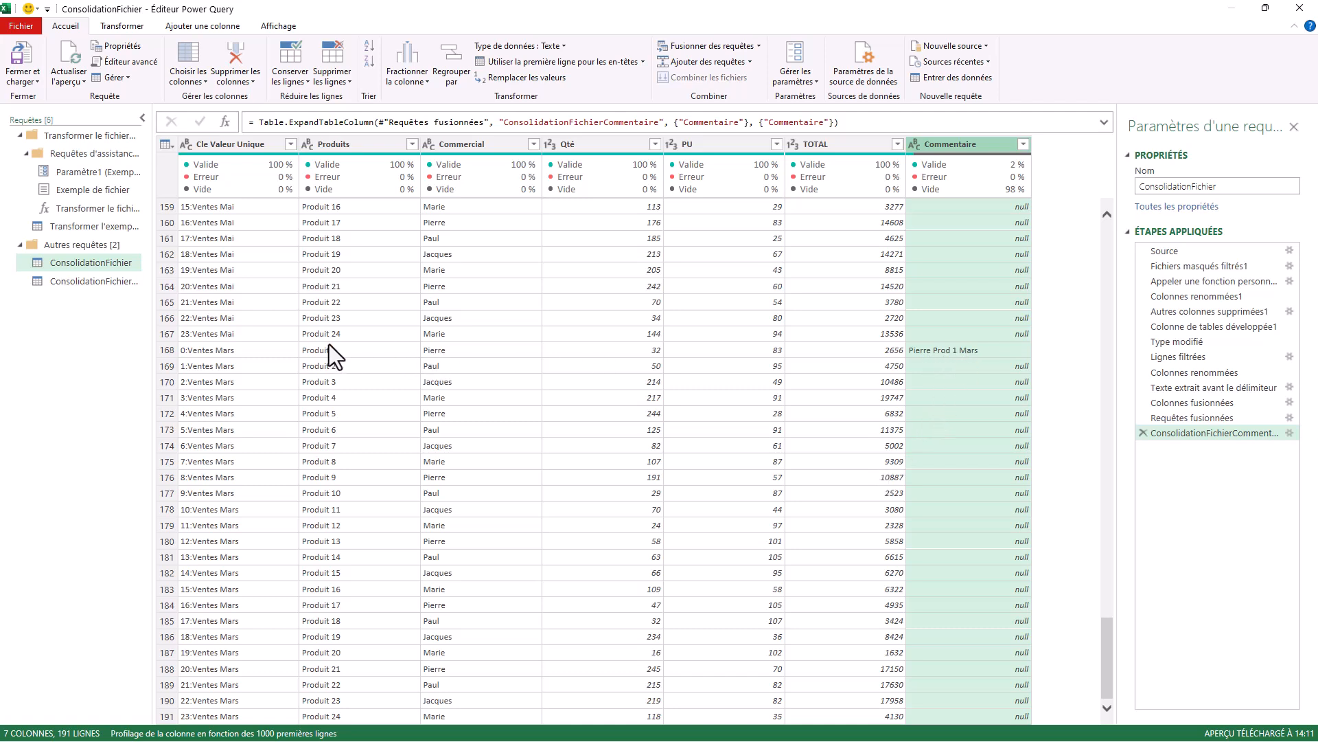
{"action": "scroll", "coordinate": [278, 364], "scroll_direction": "up", "scroll_amount": 20}
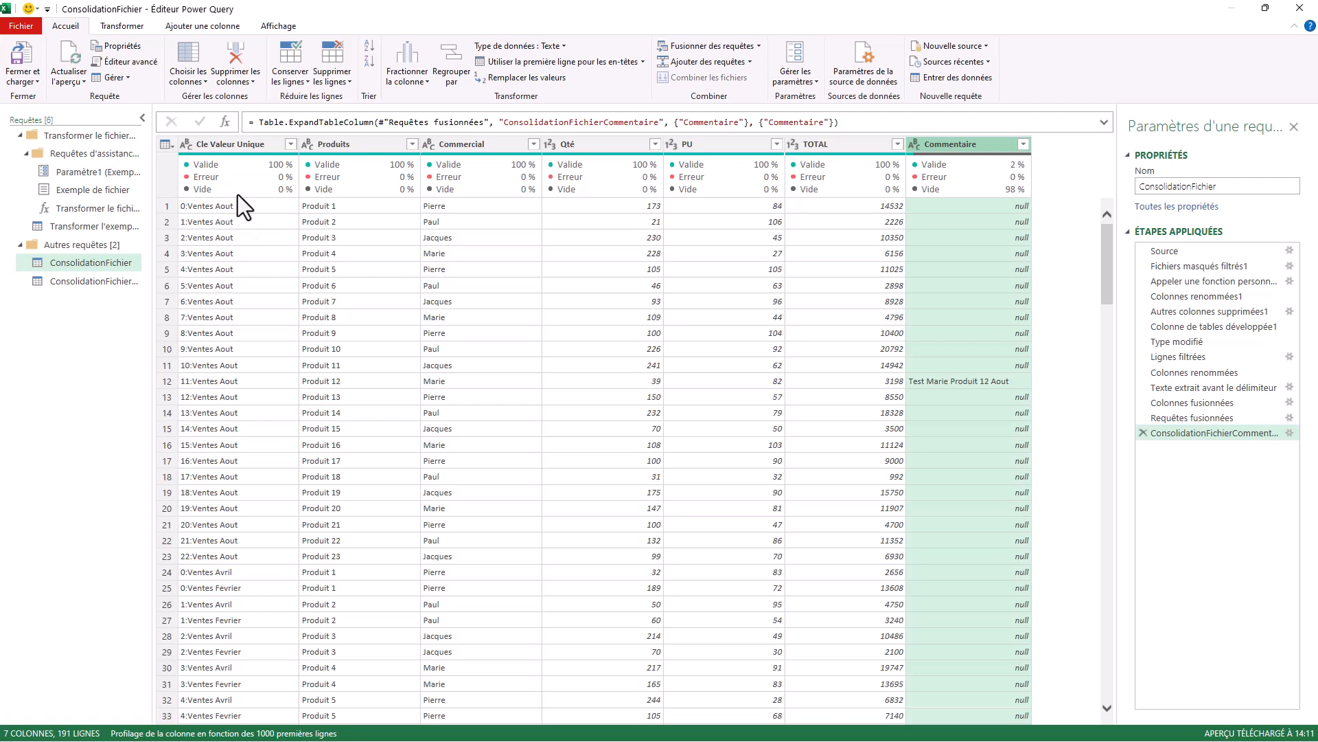
{"action": "left_click", "coordinate": [20, 73]}
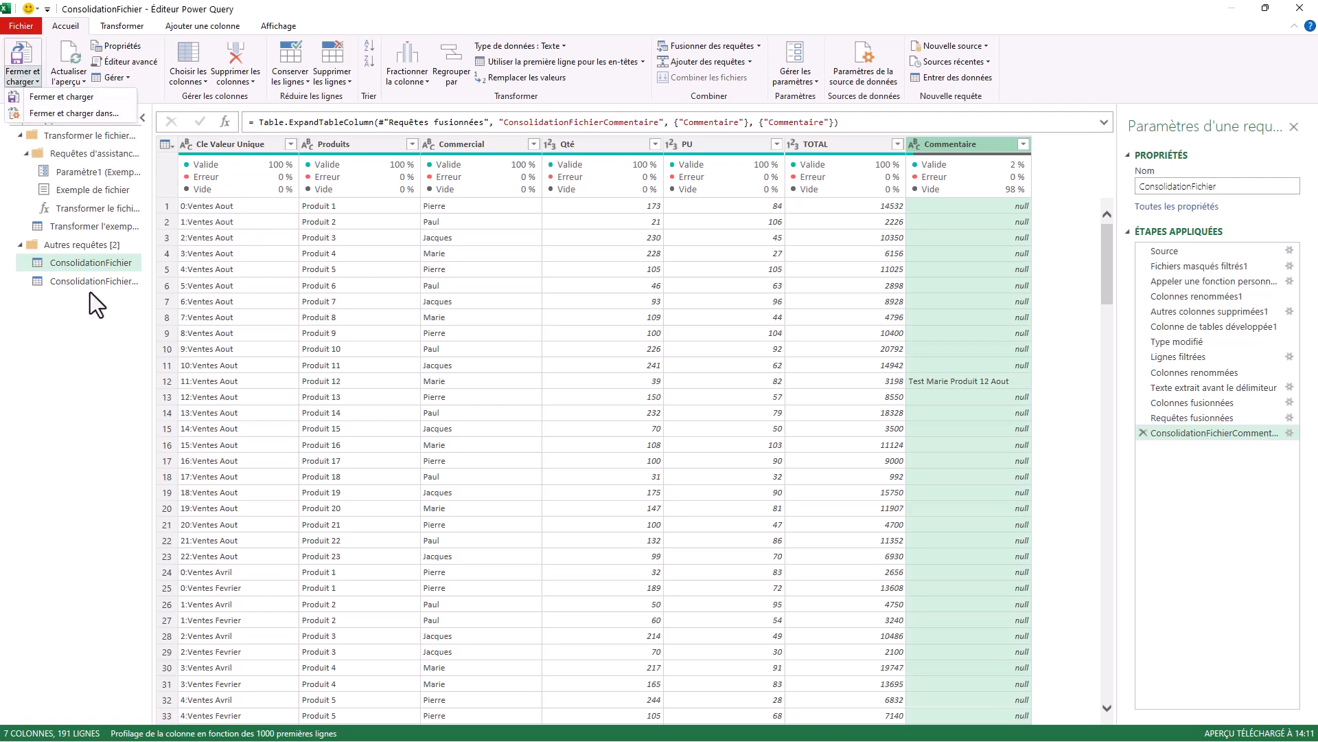
{"action": "left_click", "coordinate": [60, 114]}
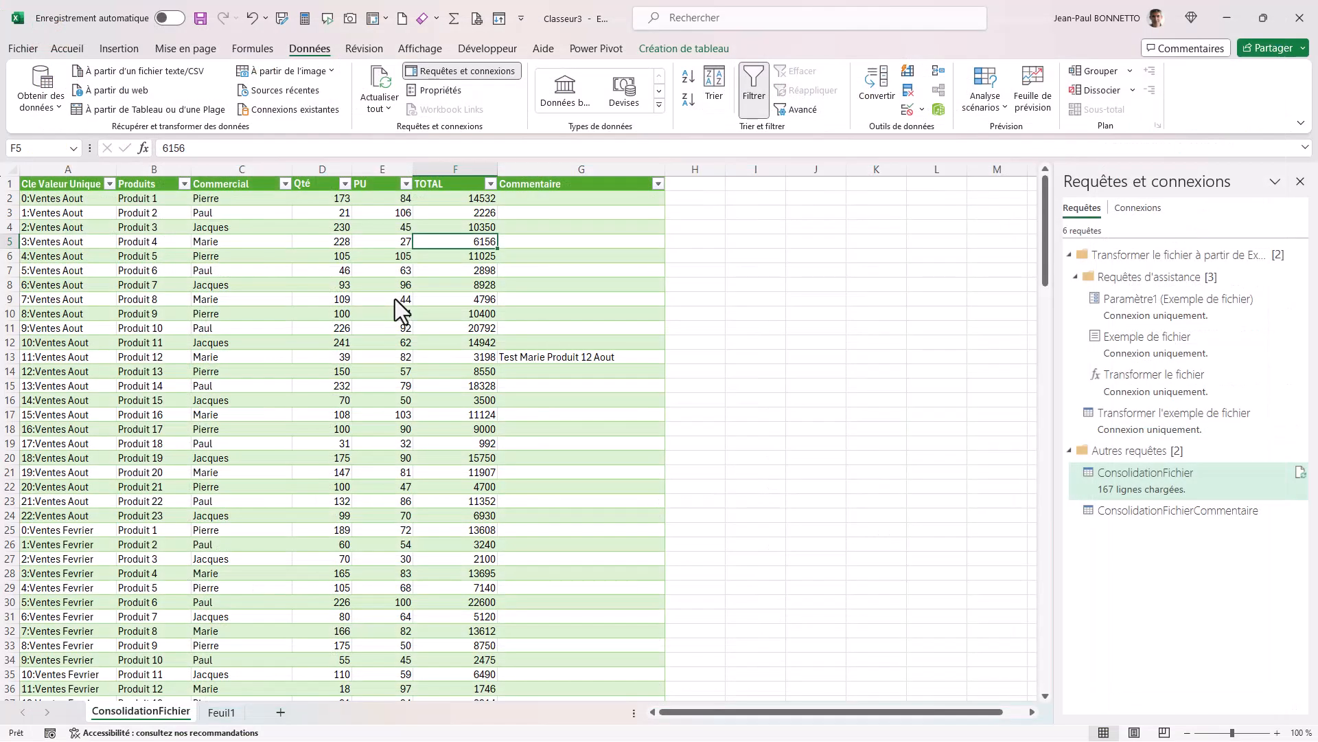
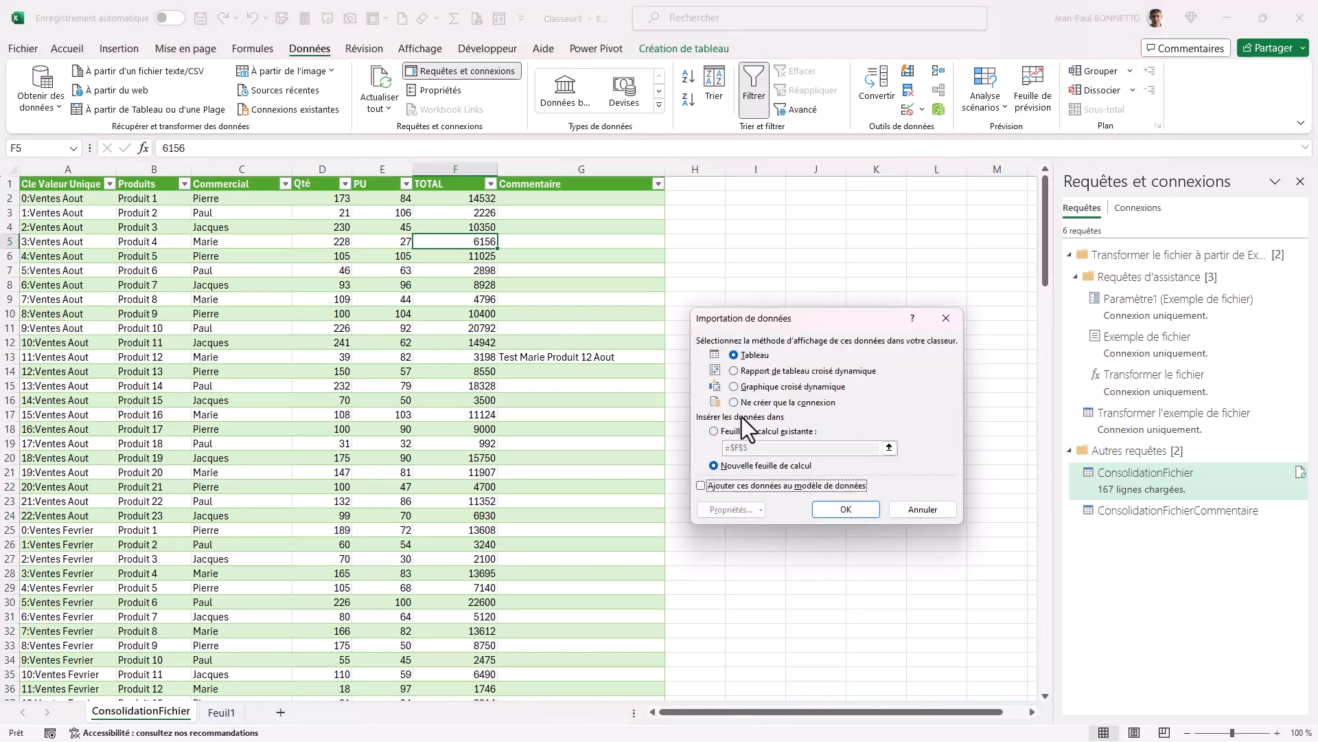
Load the ConsolidationFichierCommentaire query as a connection only.
{"action": "left_click", "coordinate": [733, 403]}
{"action": "left_click", "coordinate": [846, 509]}
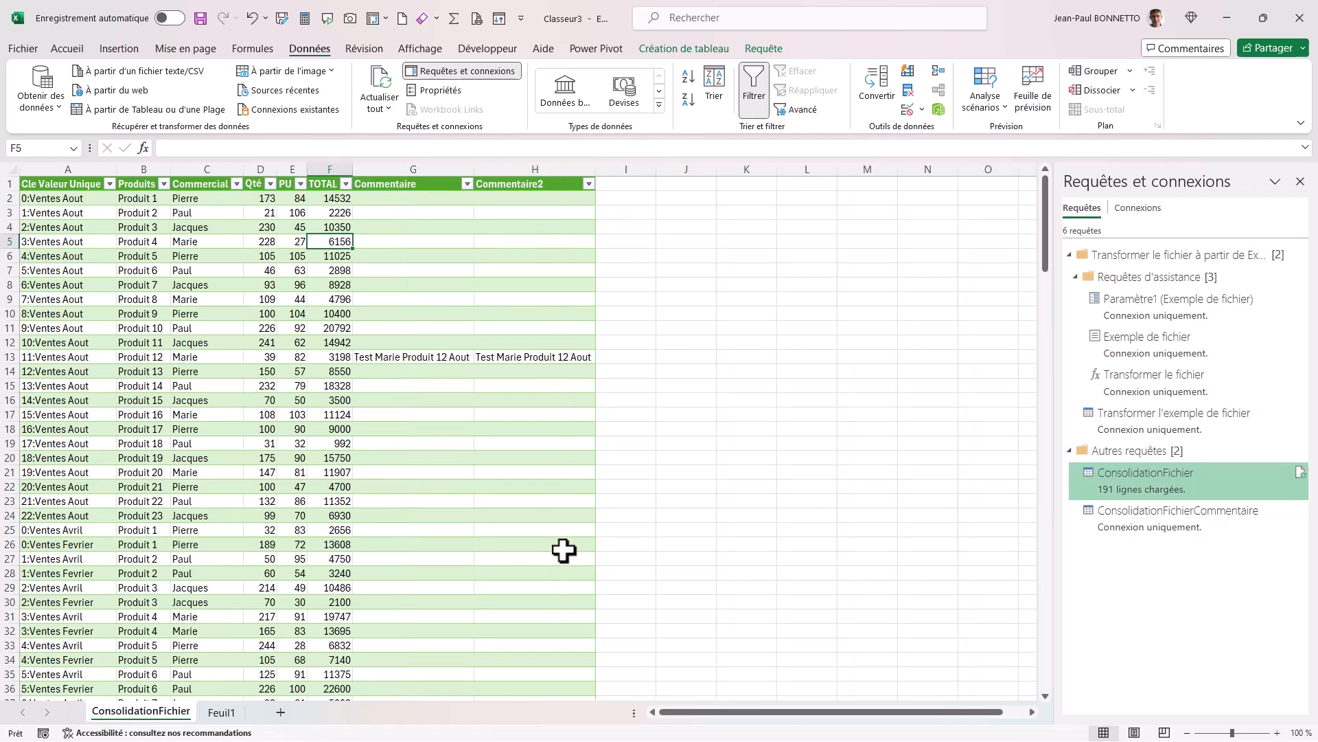
Look over the reloaded consolidation table and delete its duplicate Commentaire2 column.
{"action": "scroll", "coordinate": [564, 546], "scroll_direction": "down", "scroll_amount": 20}
{"action": "scroll", "coordinate": [564, 546], "scroll_direction": "down", "scroll_amount": 12}
{"action": "scroll", "coordinate": [565, 495], "scroll_direction": "up", "scroll_amount": 20}
{"action": "scroll", "coordinate": [573, 274], "scroll_direction": "up", "scroll_amount": 1}
{"action": "left_click", "coordinate": [534, 167]}
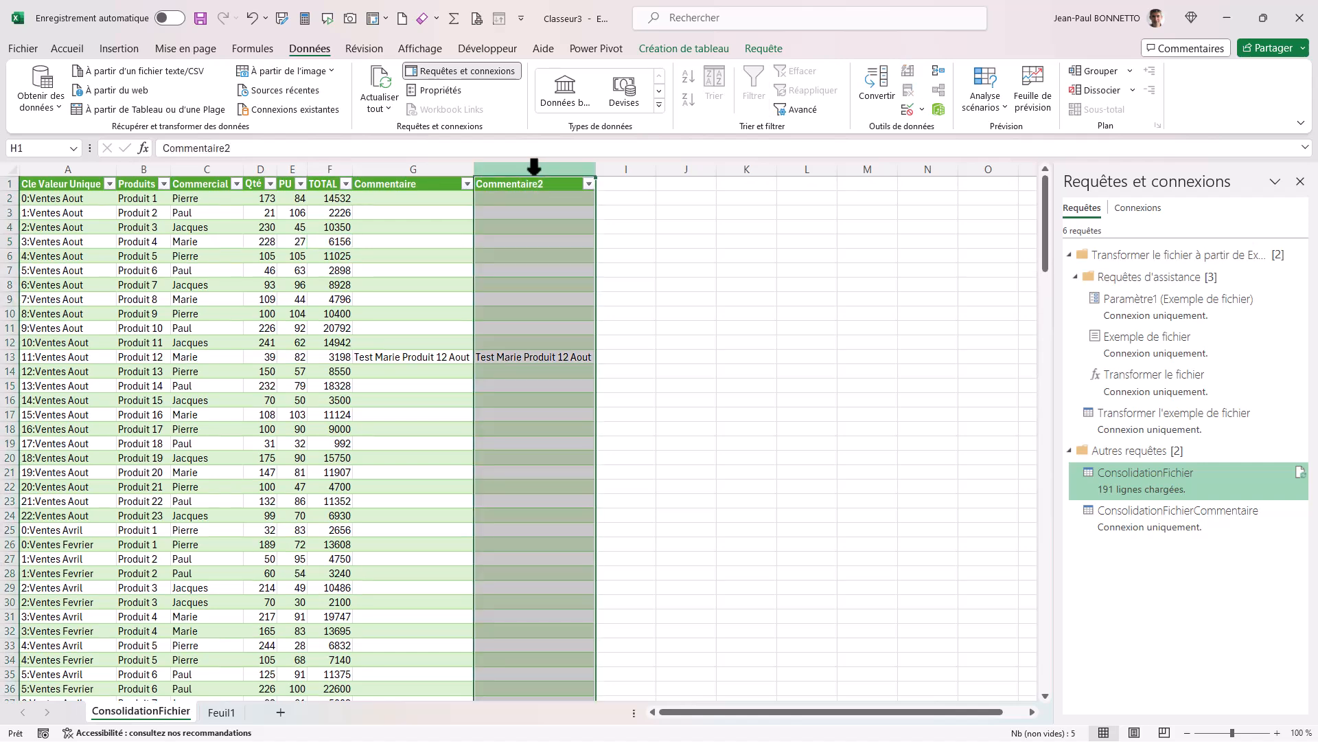
{"action": "right_click", "coordinate": [535, 166]}
{"action": "left_click", "coordinate": [580, 342]}
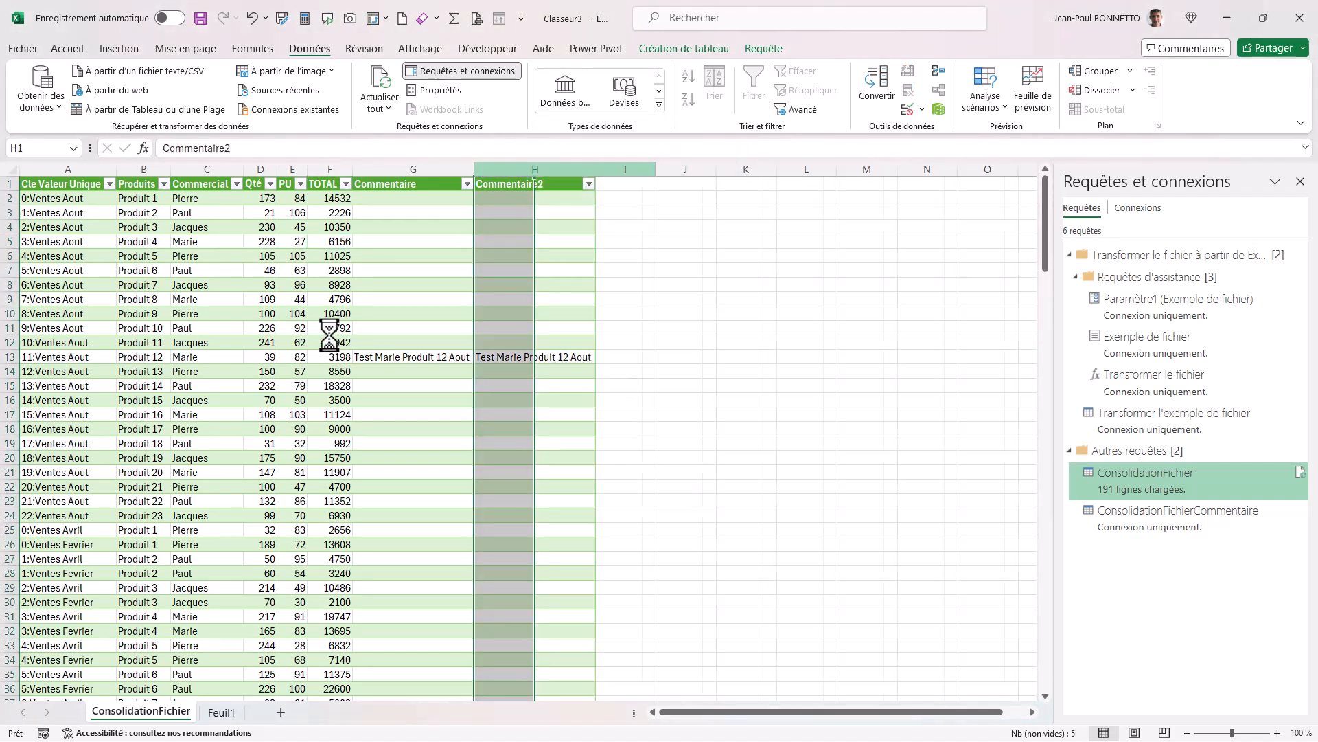
{"action": "left_click", "coordinate": [189, 302]}
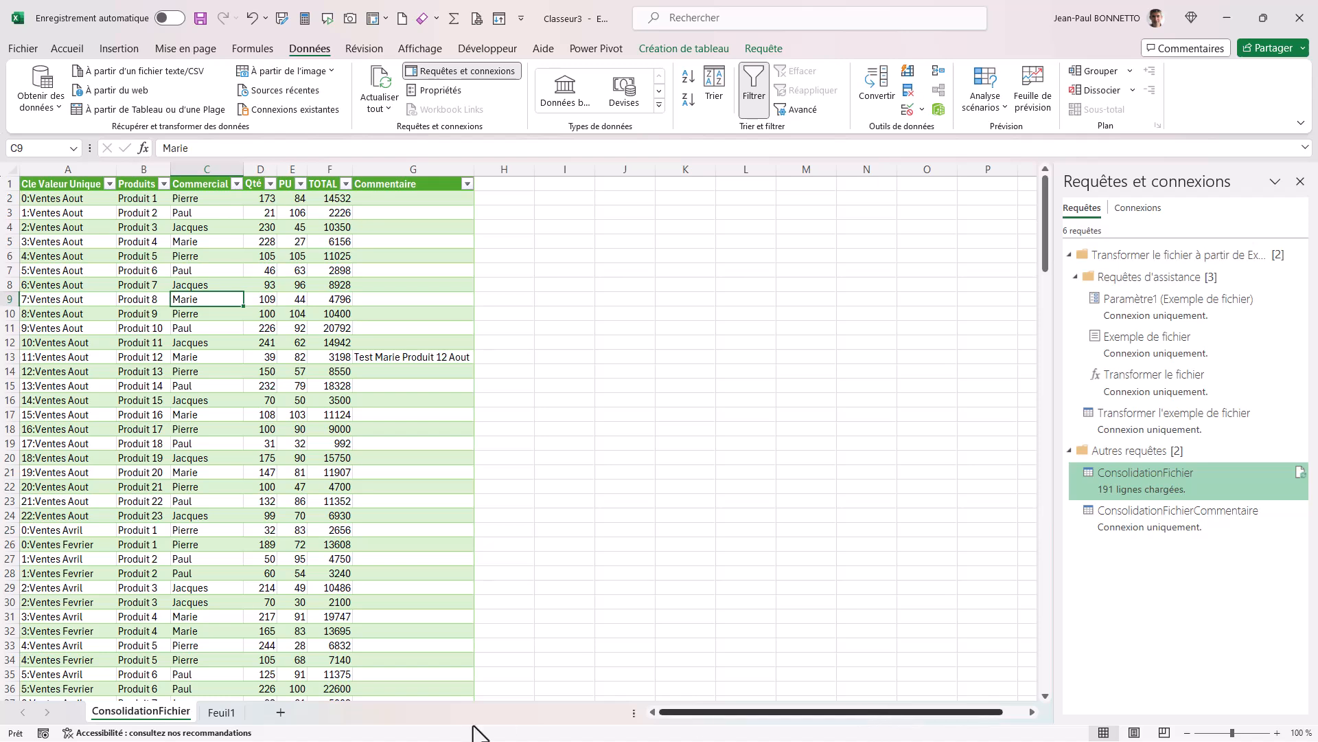
Refresh the consolidation table from its query.
{"action": "right_click", "coordinate": [169, 241]}
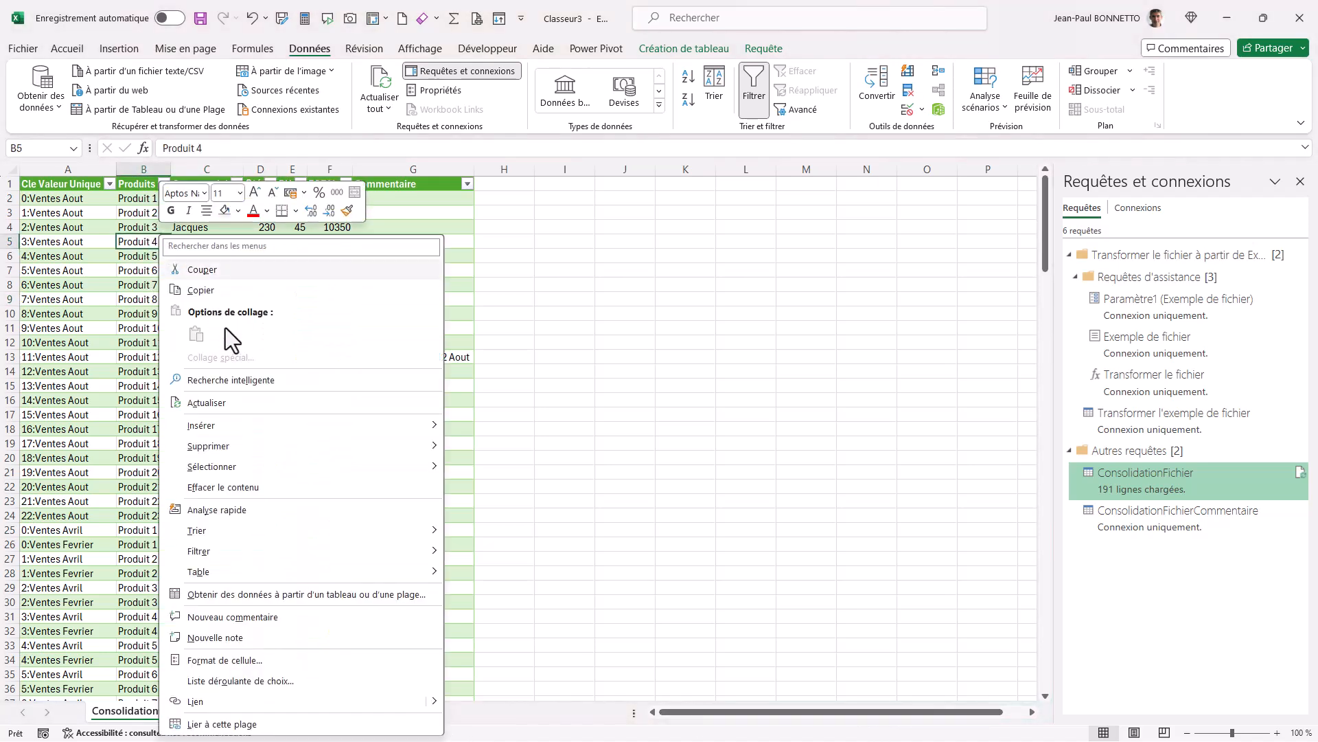
{"action": "left_click", "coordinate": [218, 404]}
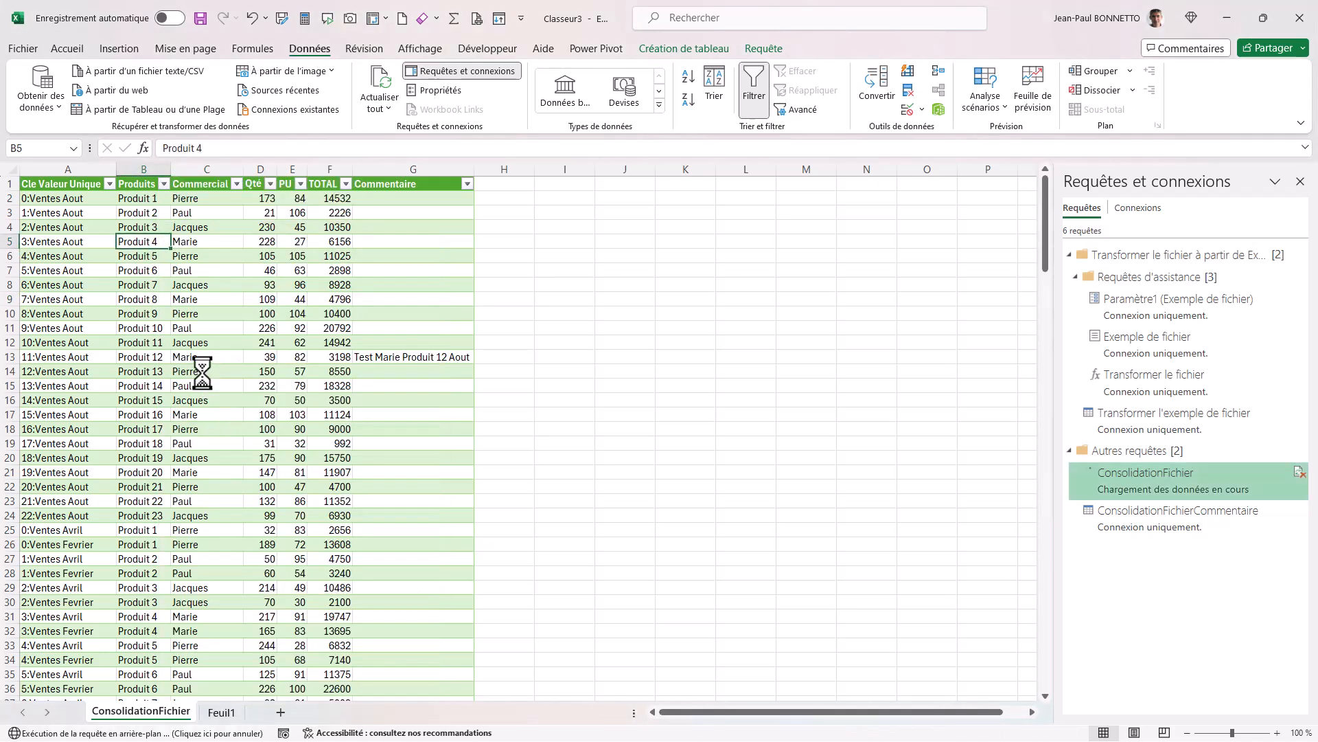
{"action": "left_click", "coordinate": [208, 313]}
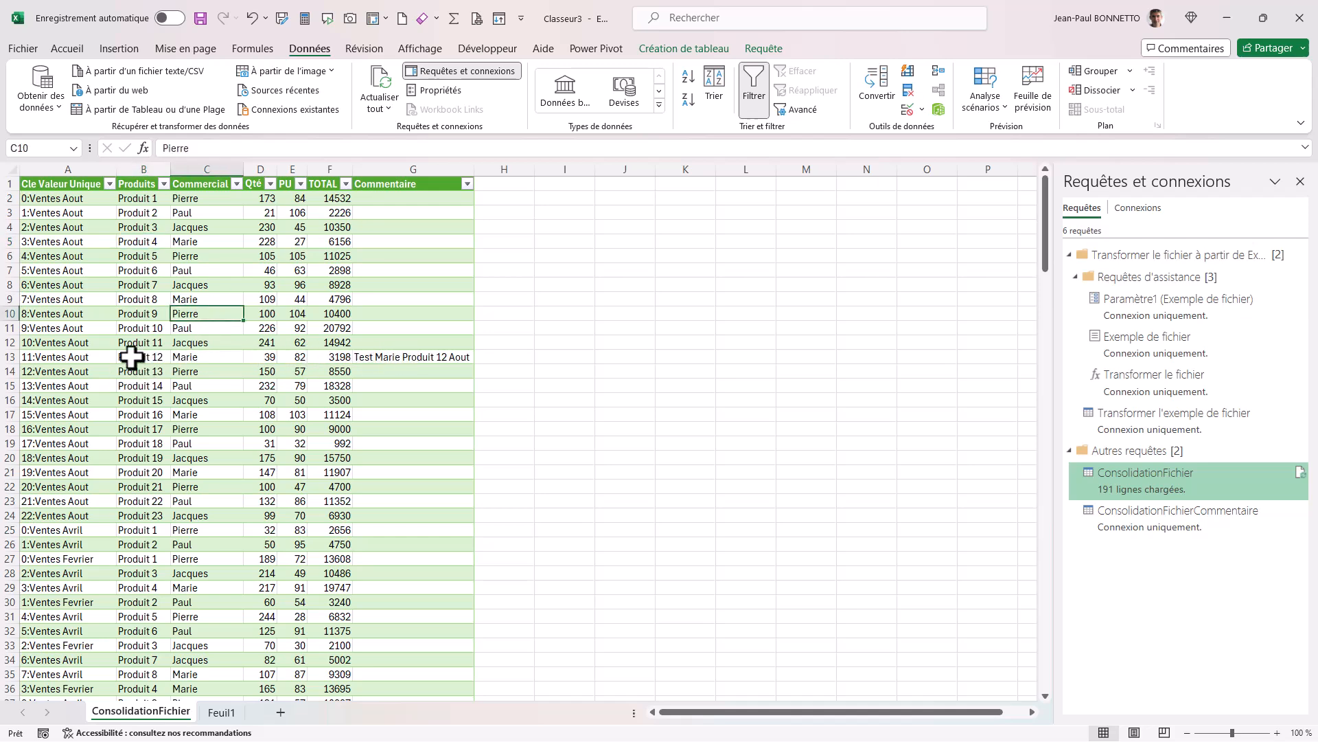
Examine the refreshed table to check which month and product row each comment is attached to.
{"action": "scroll", "coordinate": [210, 390], "scroll_direction": "down", "scroll_amount": 17}
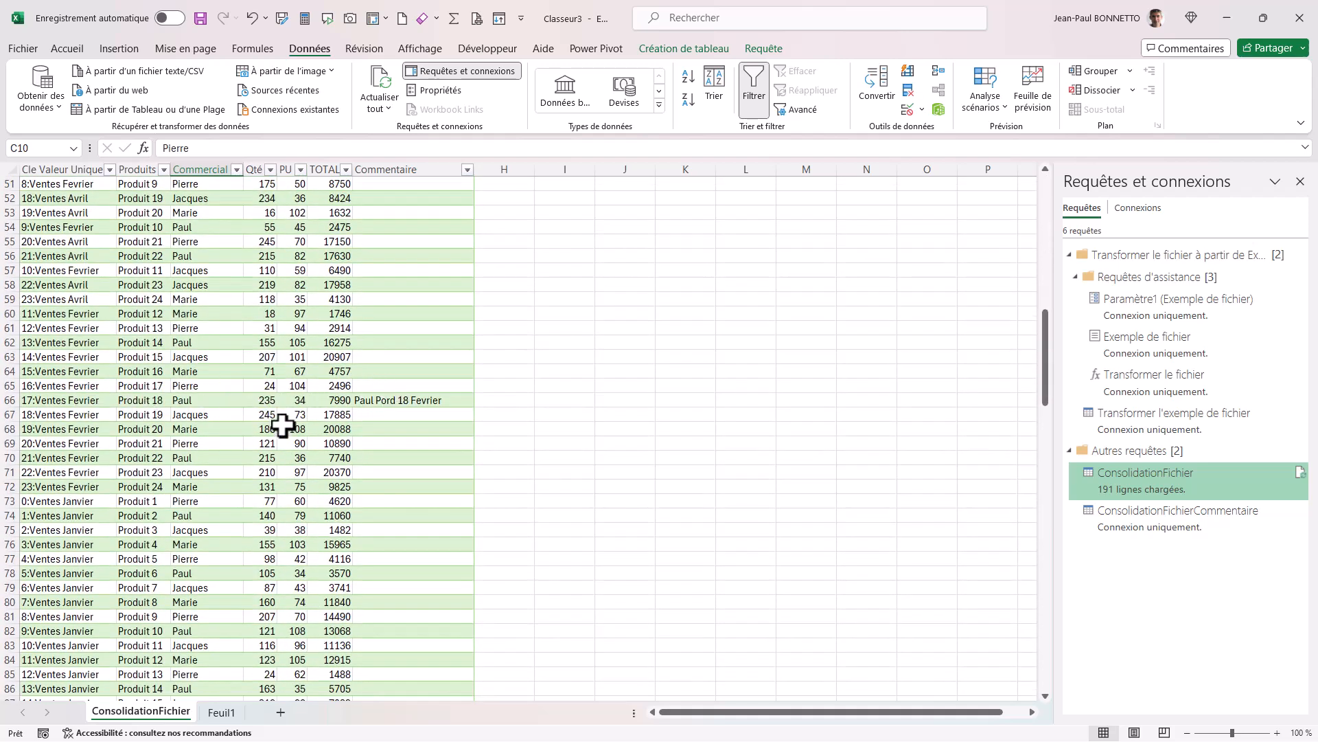
{"action": "scroll", "coordinate": [274, 419], "scroll_direction": "down", "scroll_amount": 17}
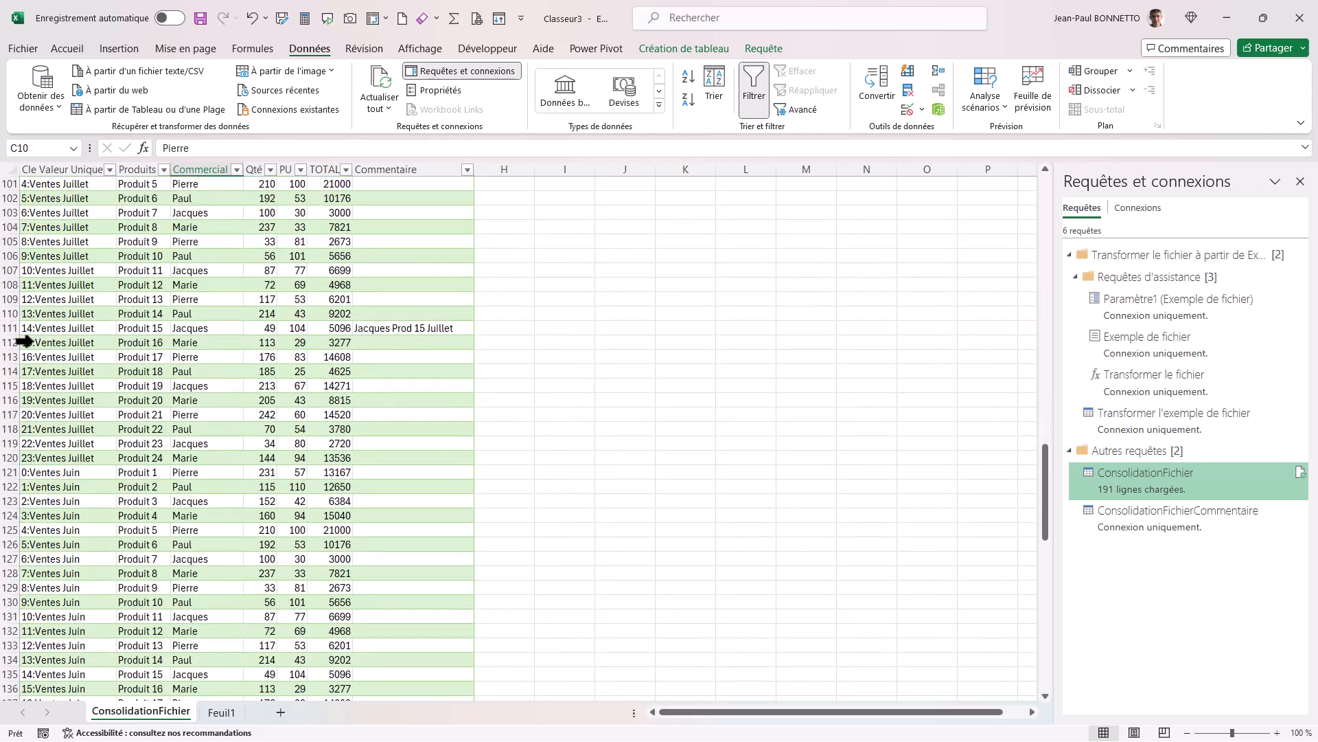
{"action": "scroll", "coordinate": [224, 412], "scroll_direction": "down", "scroll_amount": 17}
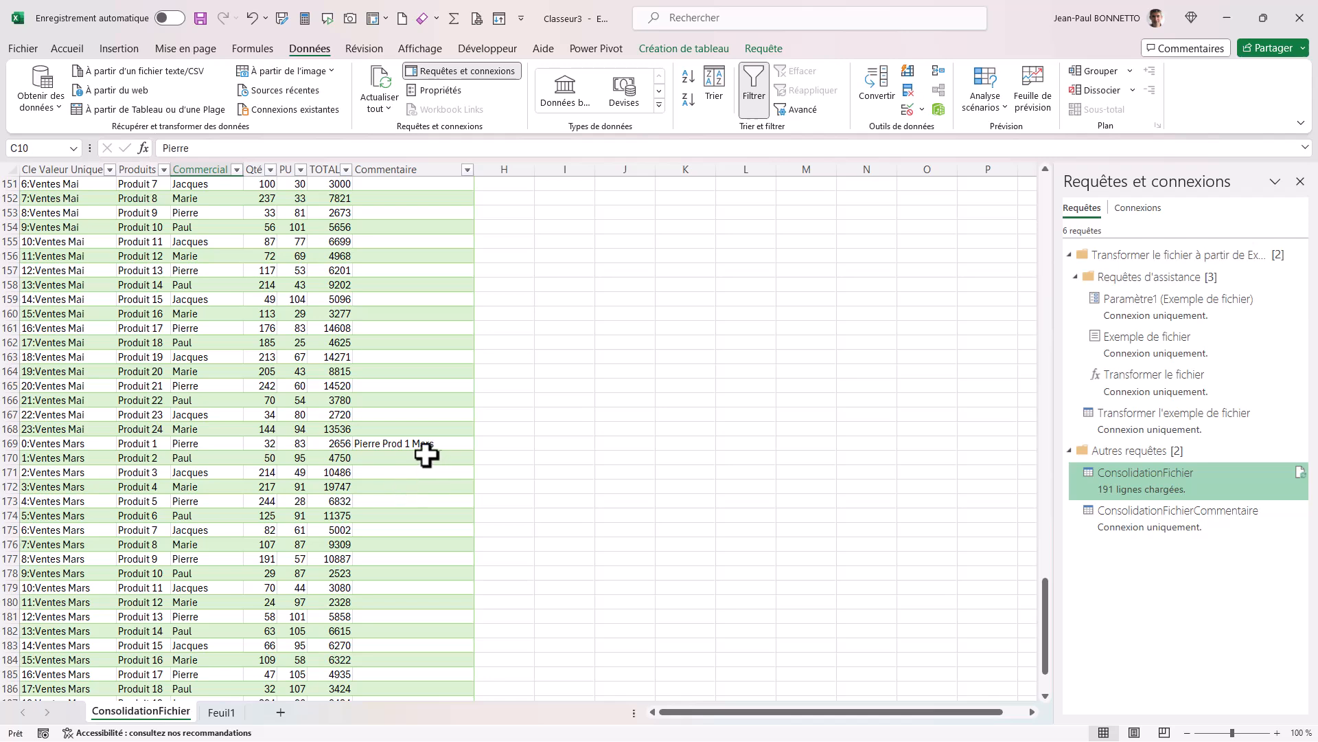
{"action": "scroll", "coordinate": [127, 454], "scroll_direction": "down", "scroll_amount": 8}
{"action": "scroll", "coordinate": [137, 446], "scroll_direction": "up", "scroll_amount": 20}
{"action": "scroll", "coordinate": [156, 435], "scroll_direction": "up", "scroll_amount": 8}
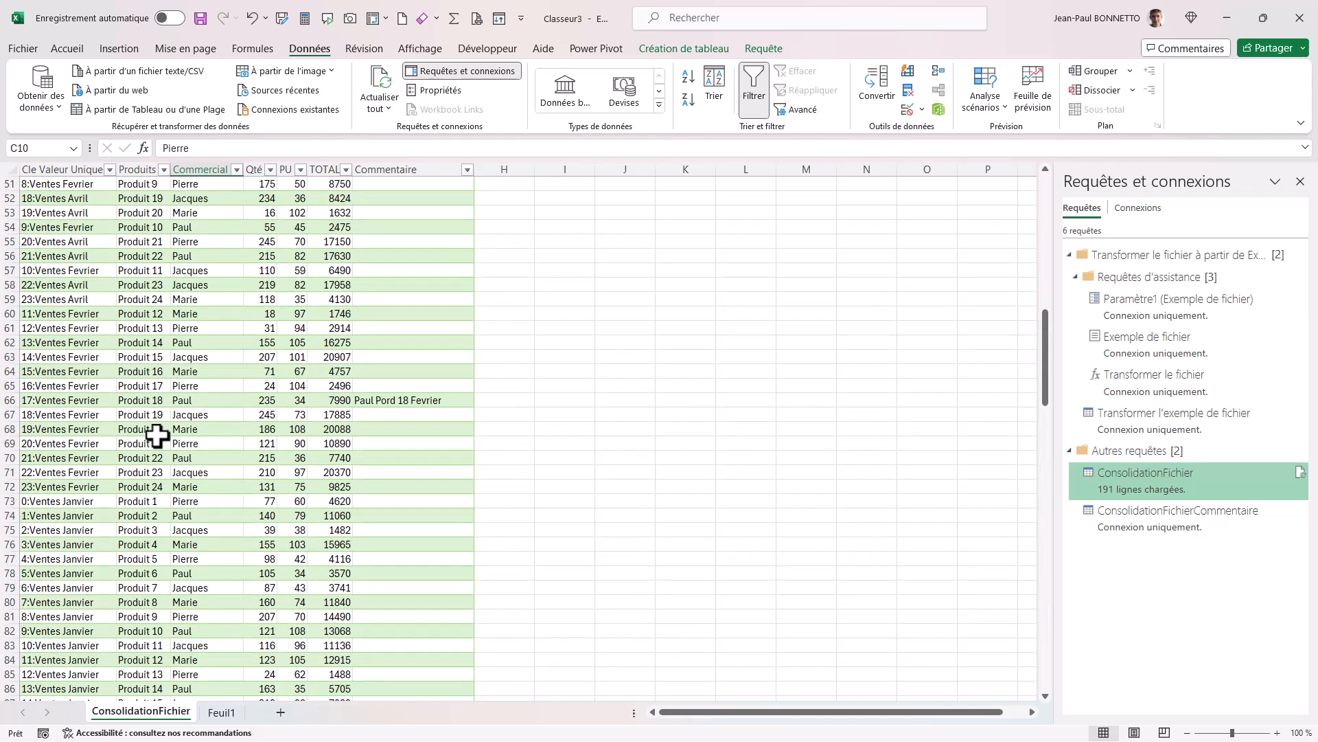
{"action": "scroll", "coordinate": [157, 436], "scroll_direction": "up", "scroll_amount": 8}
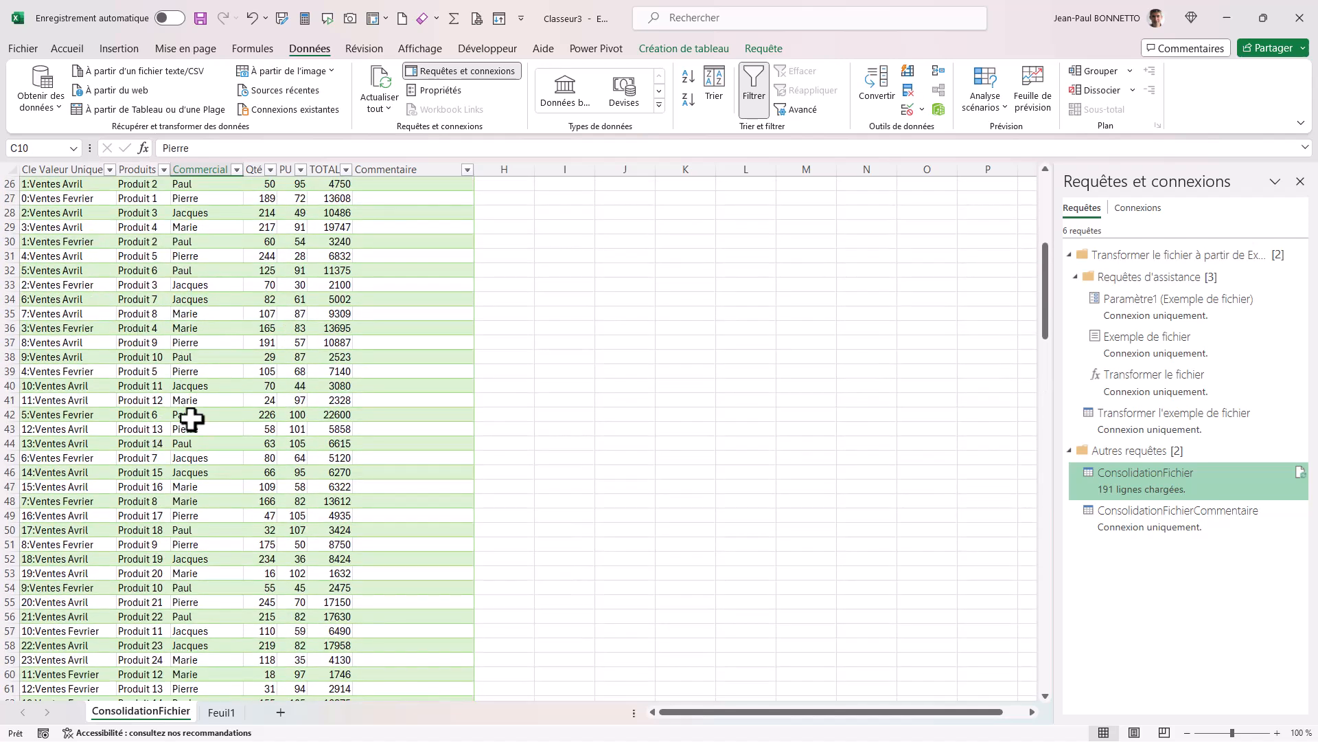
{"action": "scroll", "coordinate": [191, 419], "scroll_direction": "up", "scroll_amount": 8}
{"action": "scroll", "coordinate": [159, 363], "scroll_direction": "down", "scroll_amount": 8}
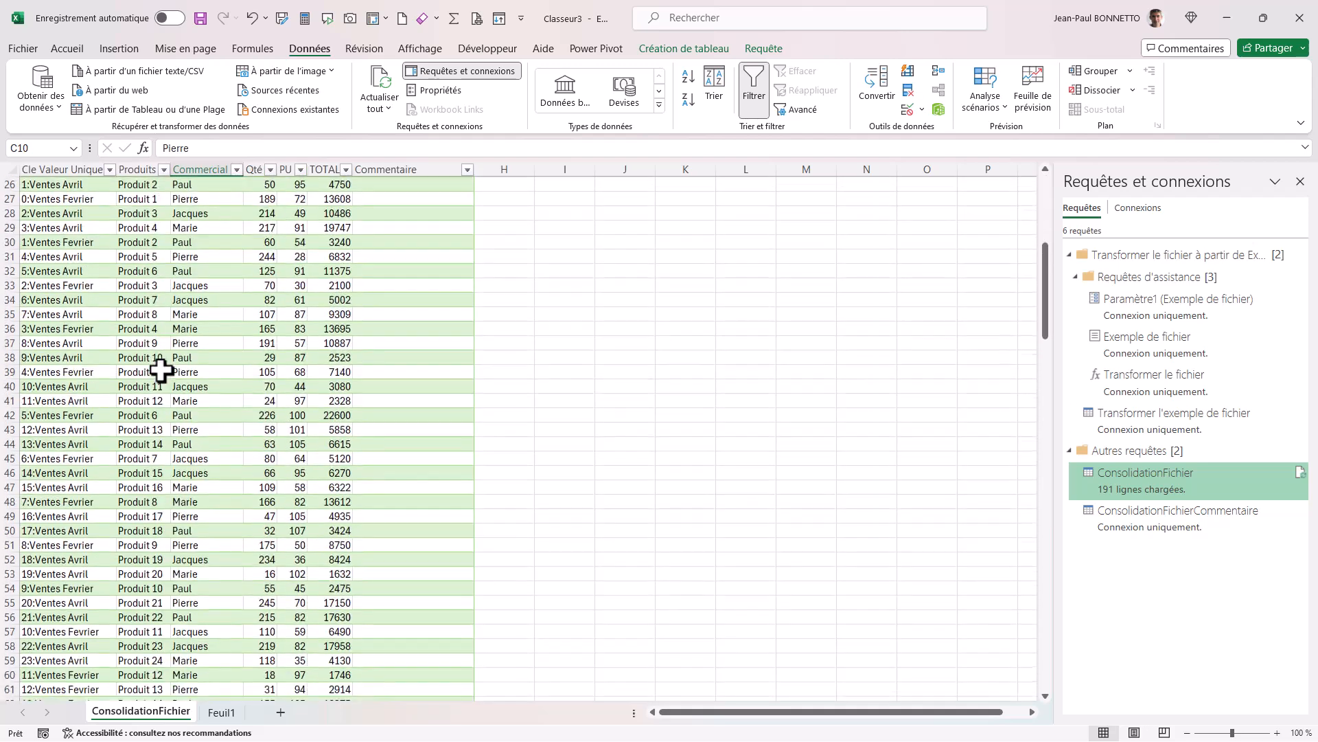
{"action": "scroll", "coordinate": [103, 380], "scroll_direction": "up", "scroll_amount": 8}
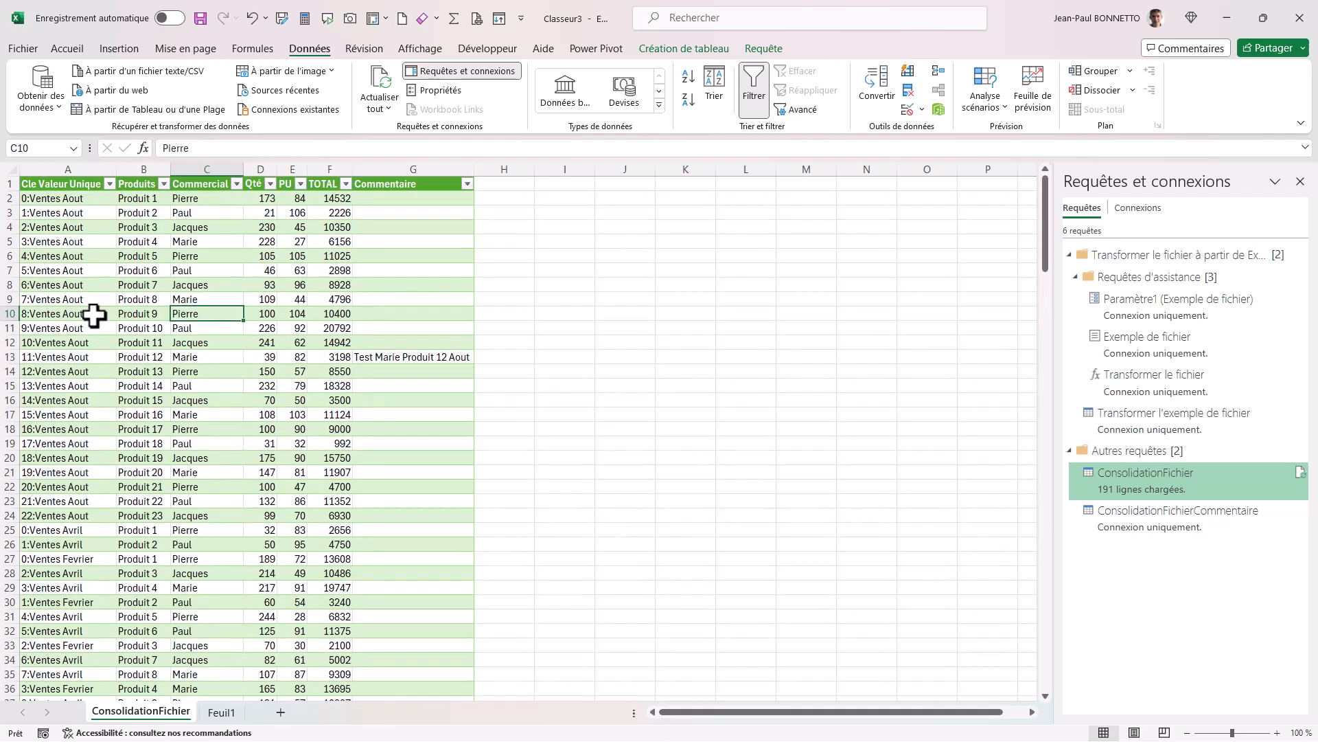
Sort the consolidation table in ascending order by Cle Valeur Unique.
{"action": "left_click", "coordinate": [109, 184]}
{"action": "left_click", "coordinate": [69, 205]}
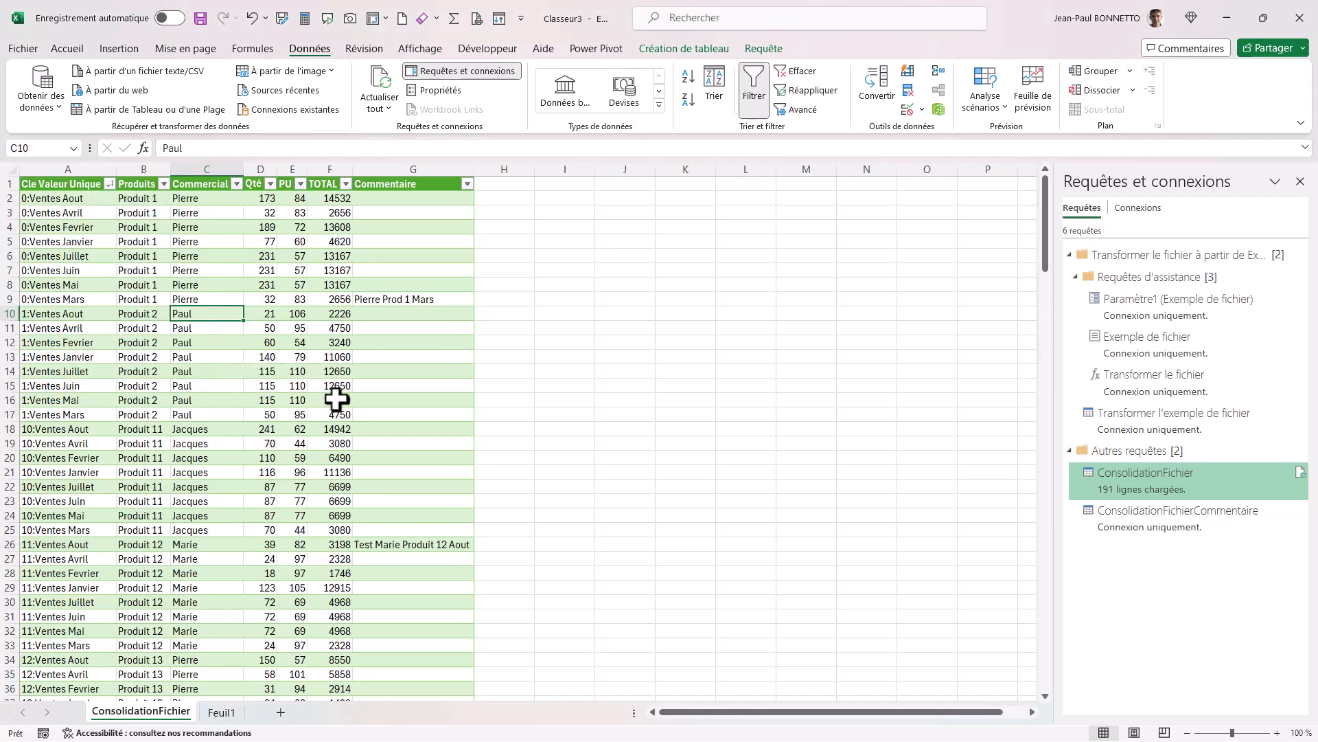
Enter the salesperson's first name followed by "Prod 03 Avril" as the Commentaire for the 2:Ventes Avril row.
{"action": "scroll", "coordinate": [376, 412], "scroll_direction": "down", "scroll_amount": 17}
{"action": "scroll", "coordinate": [375, 412], "scroll_direction": "down", "scroll_amount": 8}
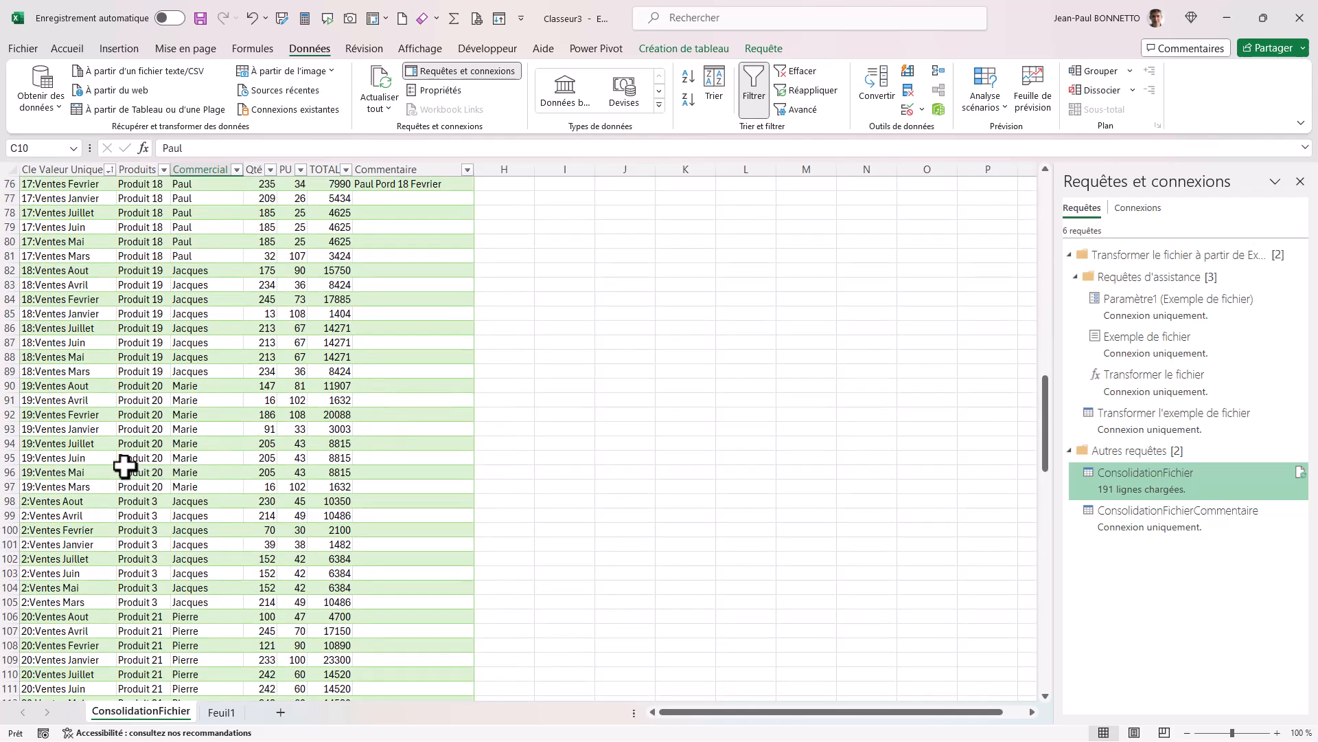
{"action": "left_click", "coordinate": [448, 516]}
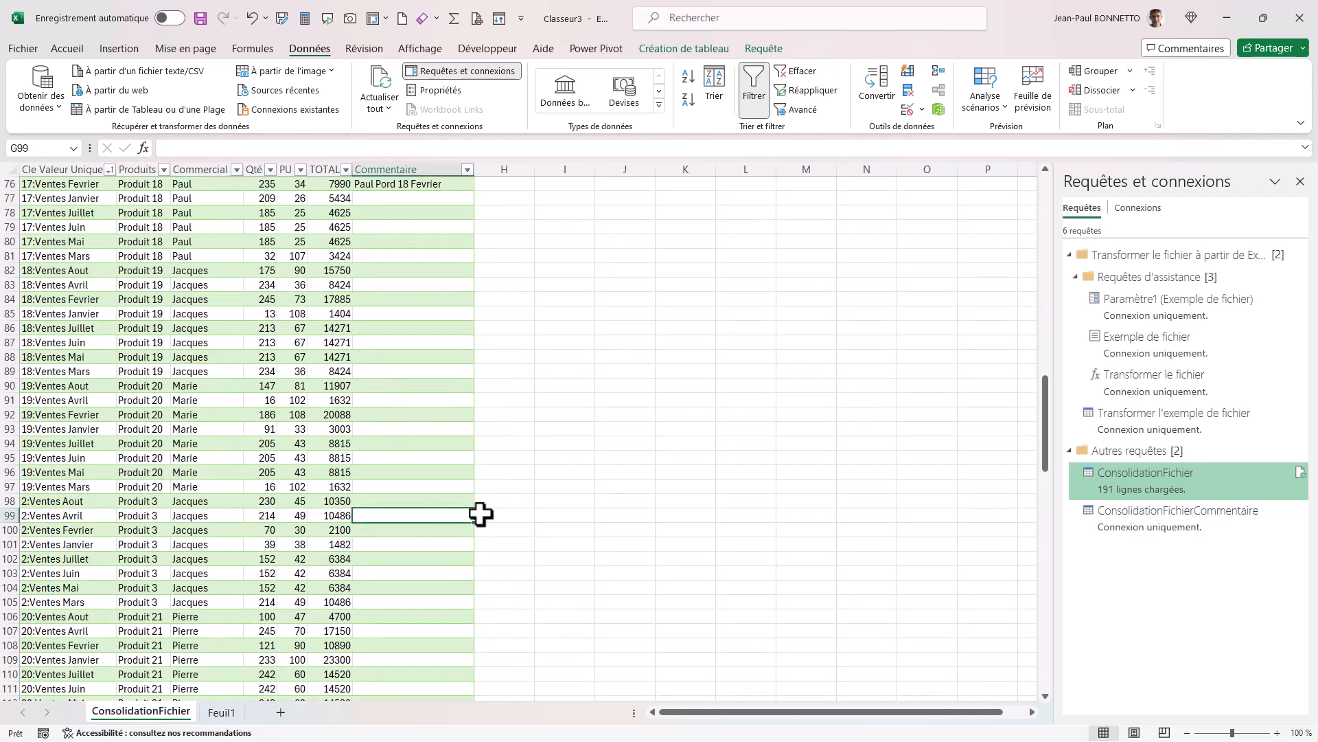
{"action": "type", "text": "Jacques"}
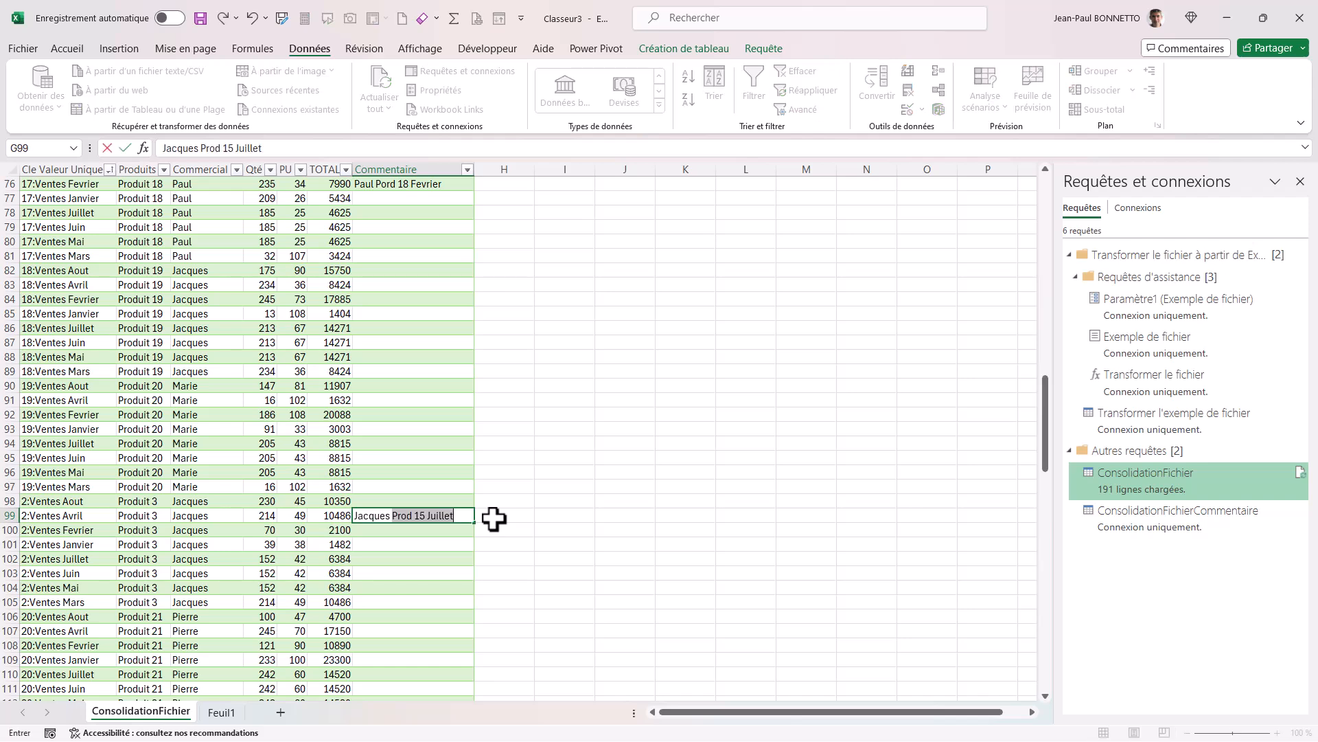
{"action": "type", "text": " Prod 03 Avril"}
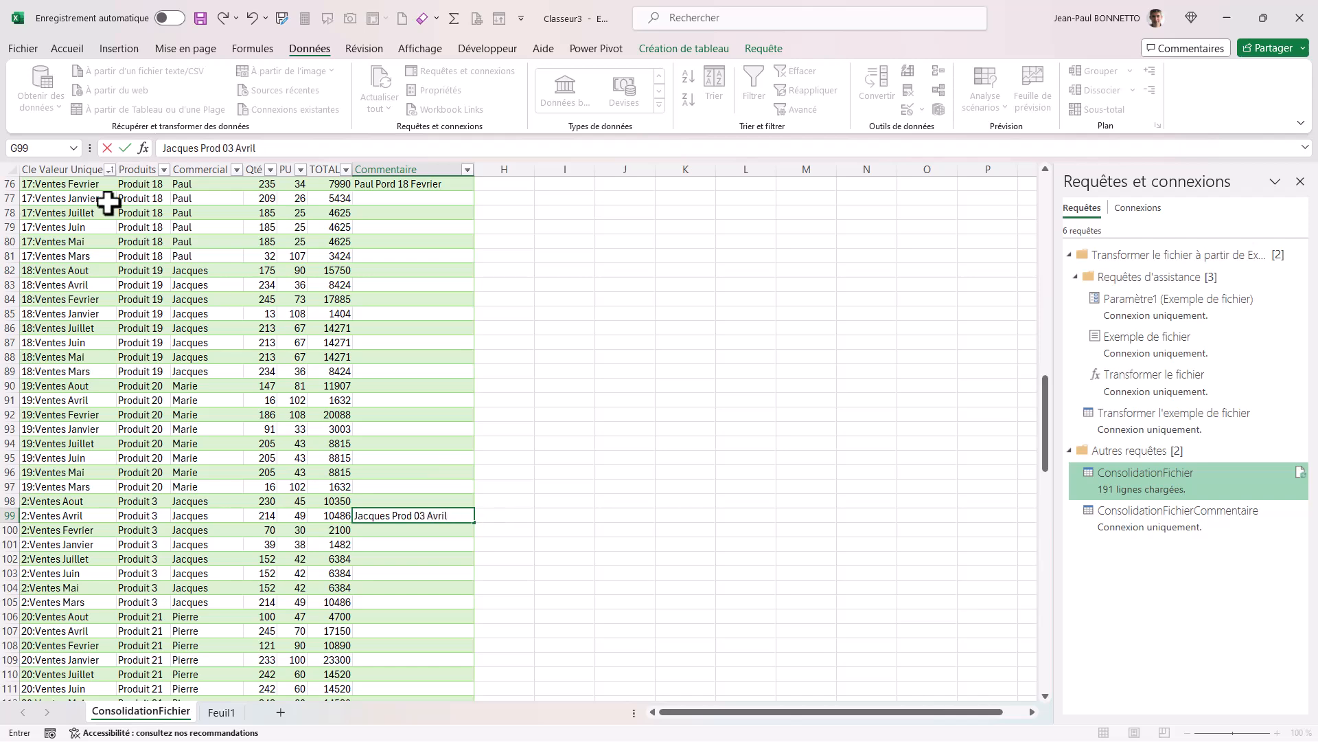
{"action": "left_click", "coordinate": [228, 272]}
Refresh the consolidation table with the April comment included.
{"action": "scroll", "coordinate": [230, 274], "scroll_direction": "up", "scroll_amount": 8}
{"action": "scroll", "coordinate": [236, 289], "scroll_direction": "down", "scroll_amount": 17}
{"action": "left_click", "coordinate": [231, 283]}
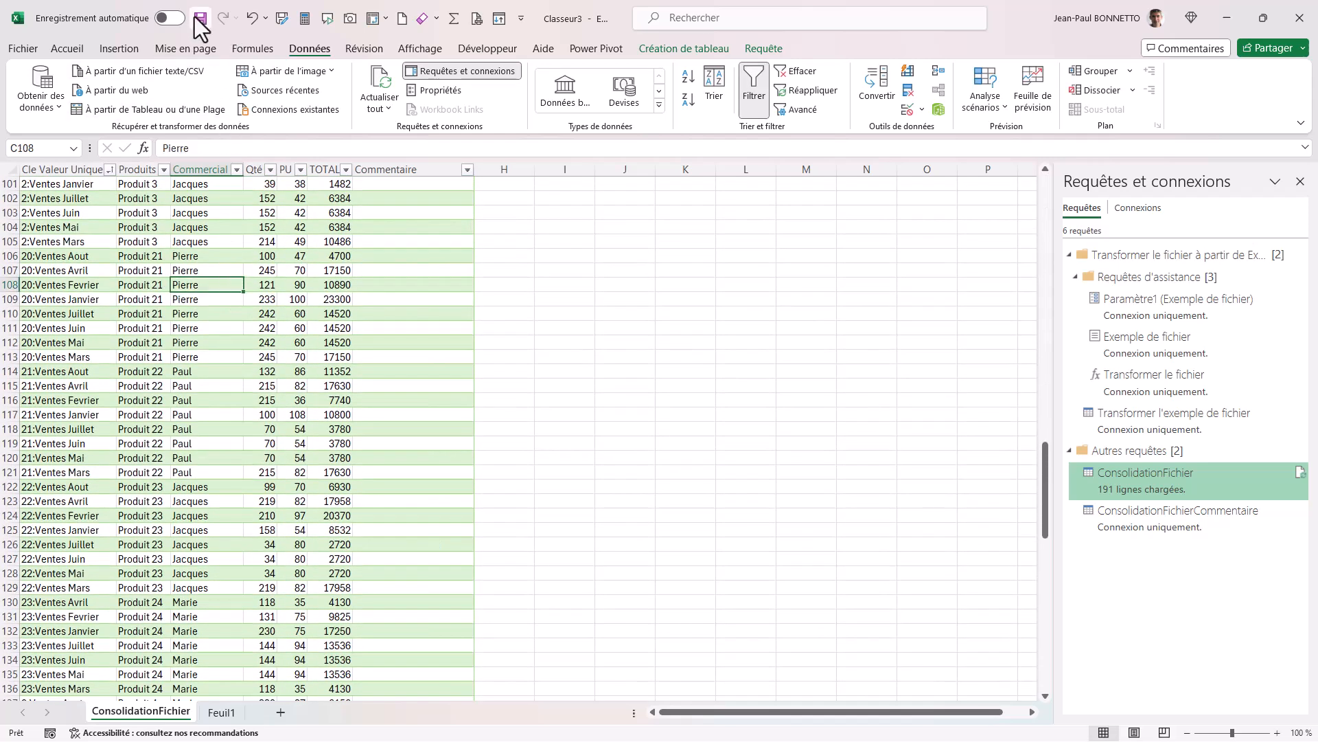
{"action": "right_click", "coordinate": [212, 216]}
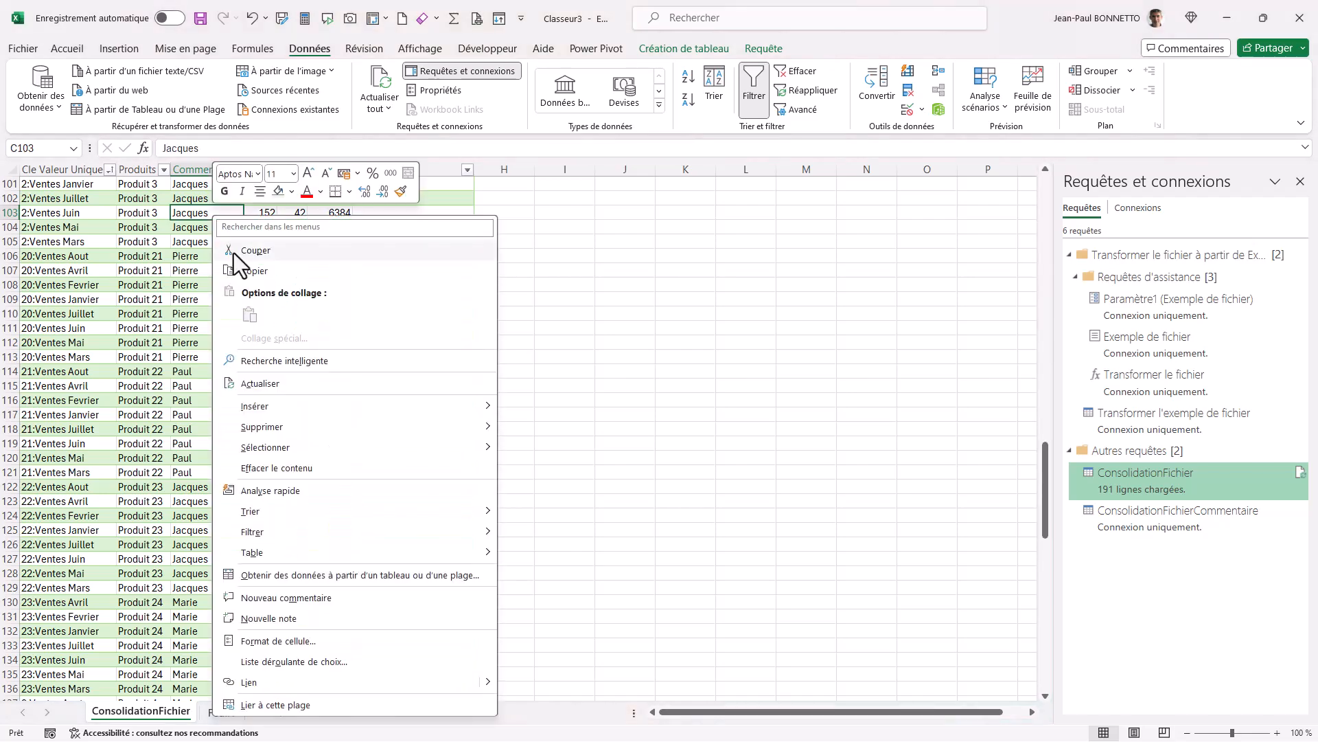
{"action": "left_click", "coordinate": [260, 383]}
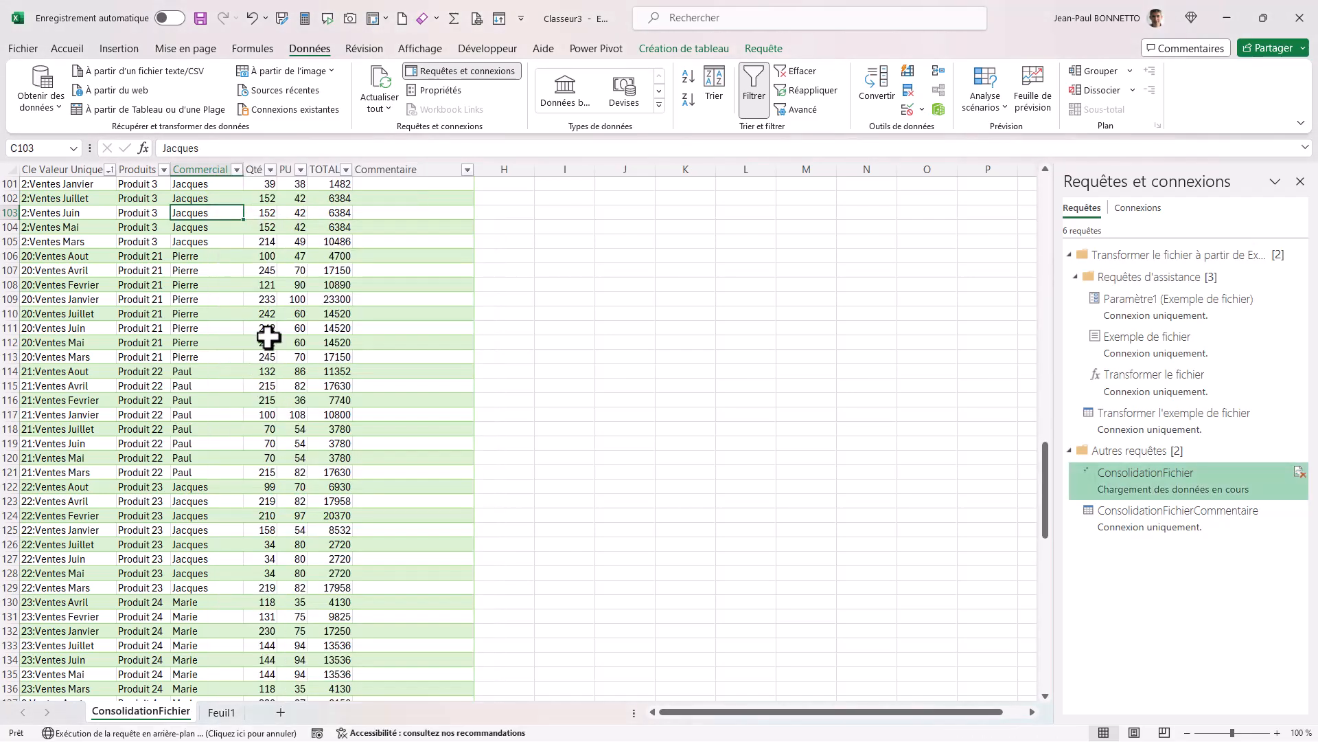
Check the comment on the 2:Ventes Avril row against its product and salesperson.
{"action": "scroll", "coordinate": [272, 334], "scroll_direction": "down", "scroll_amount": 15}
{"action": "scroll", "coordinate": [271, 334], "scroll_direction": "up", "scroll_amount": 20}
{"action": "left_click", "coordinate": [399, 521]}
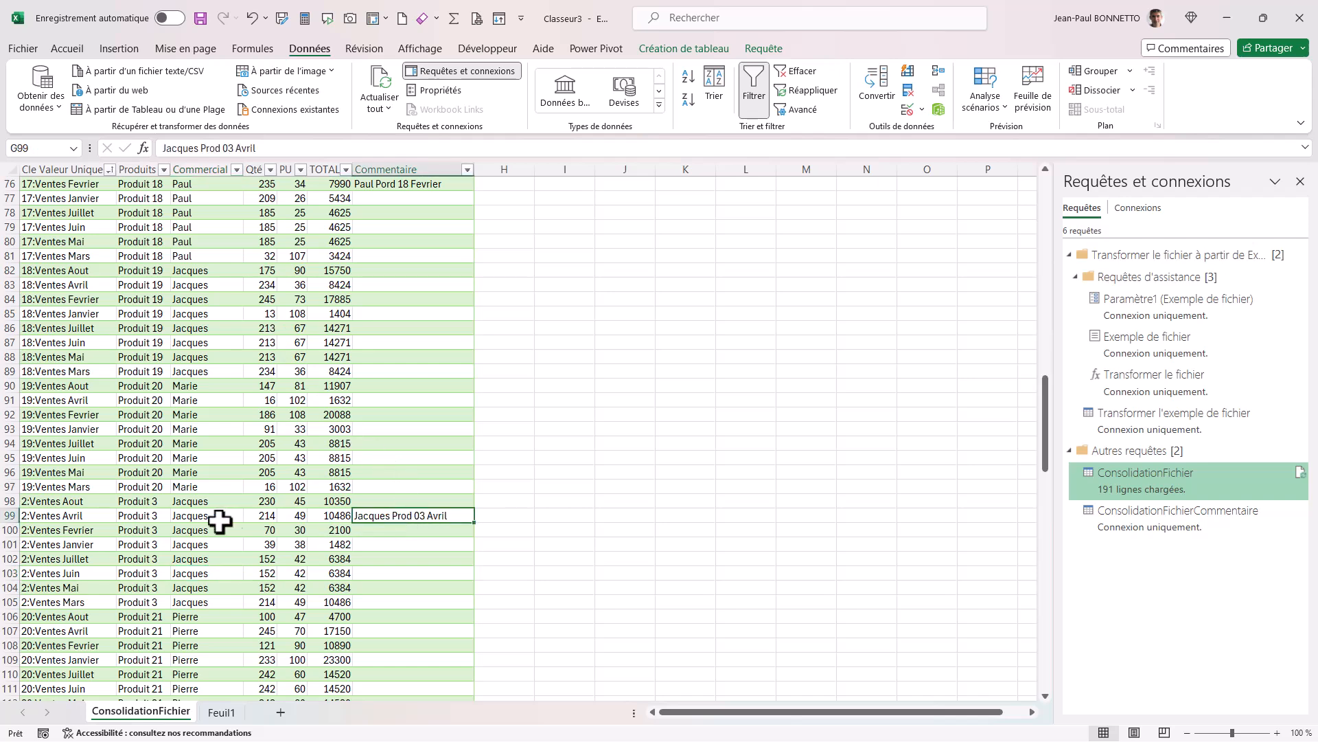
{"action": "left_click", "coordinate": [184, 386]}
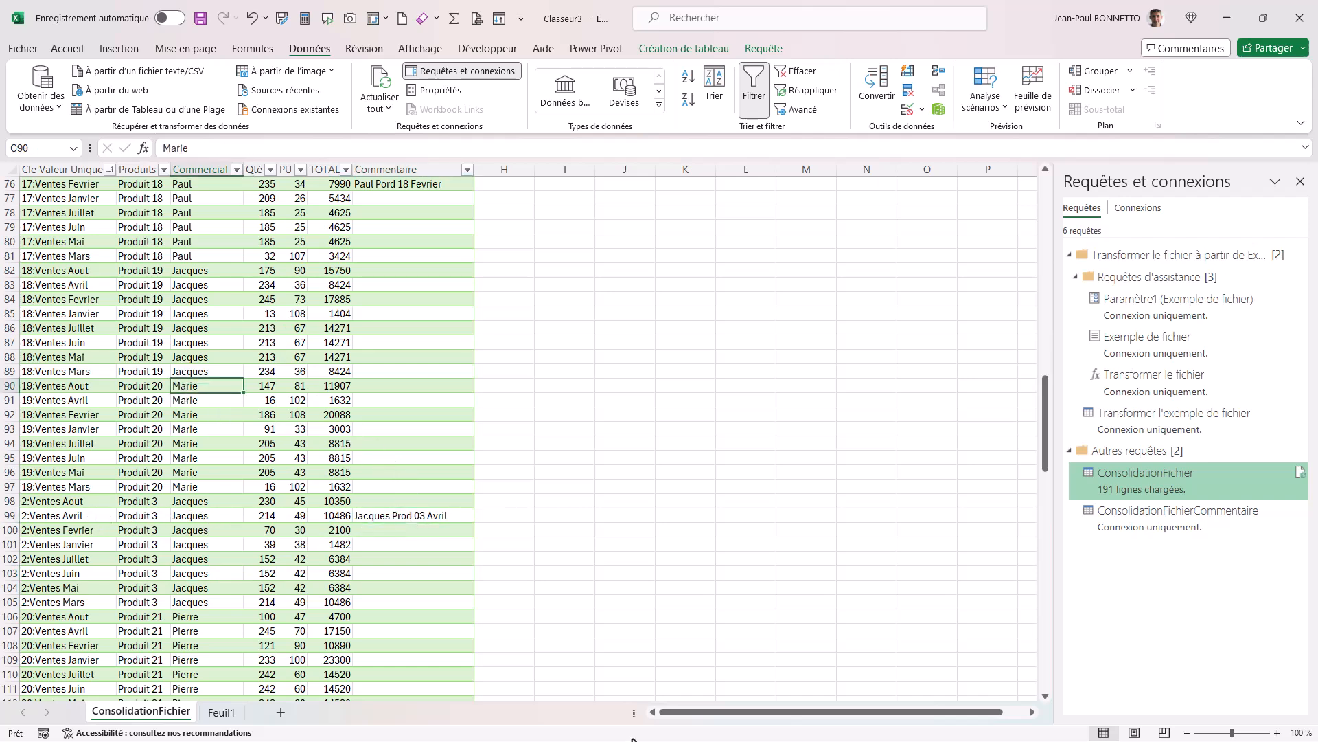
{"action": "key", "text": "Up"}
{"action": "key", "text": "Right"}
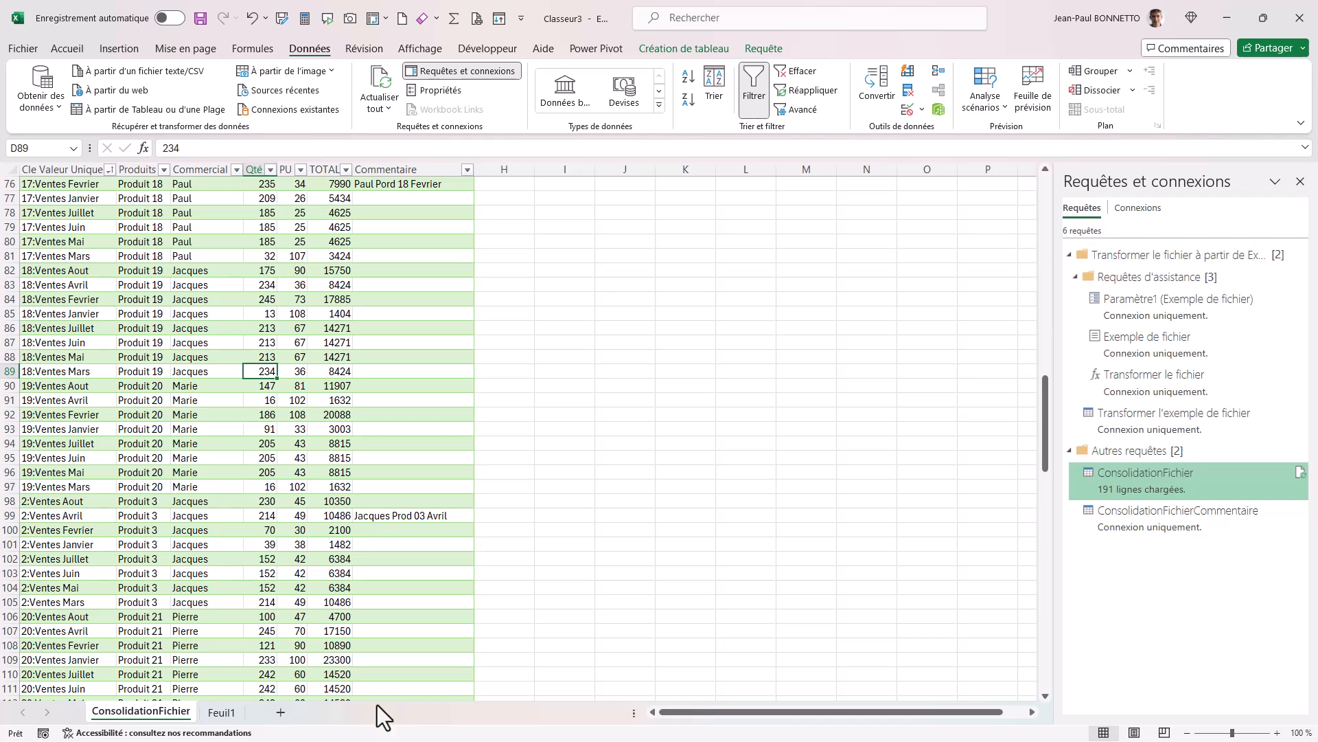
Switch to File Explorer and duplicate Ventes Avril.xlsx in the Exo 8 - Ventes Mensuelle folder.
{"action": "key", "text": "super"}
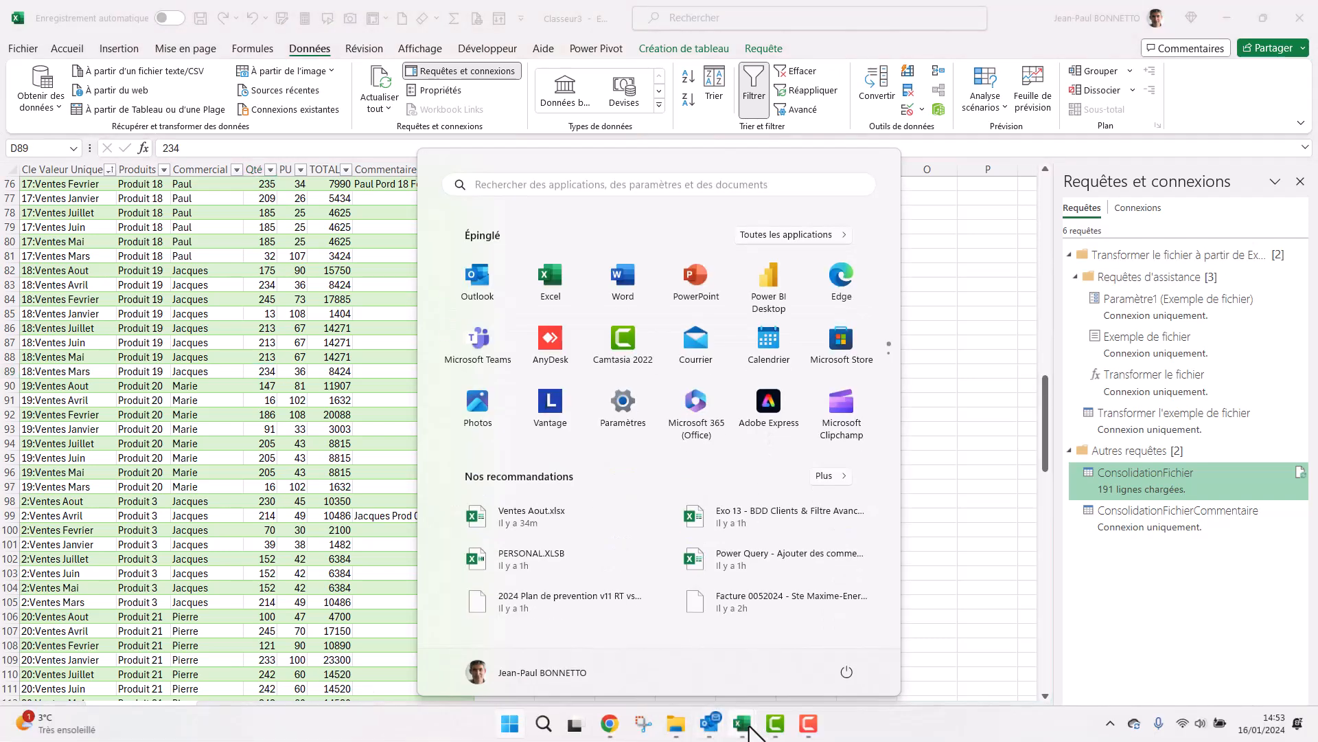
{"action": "left_click", "coordinate": [676, 723]}
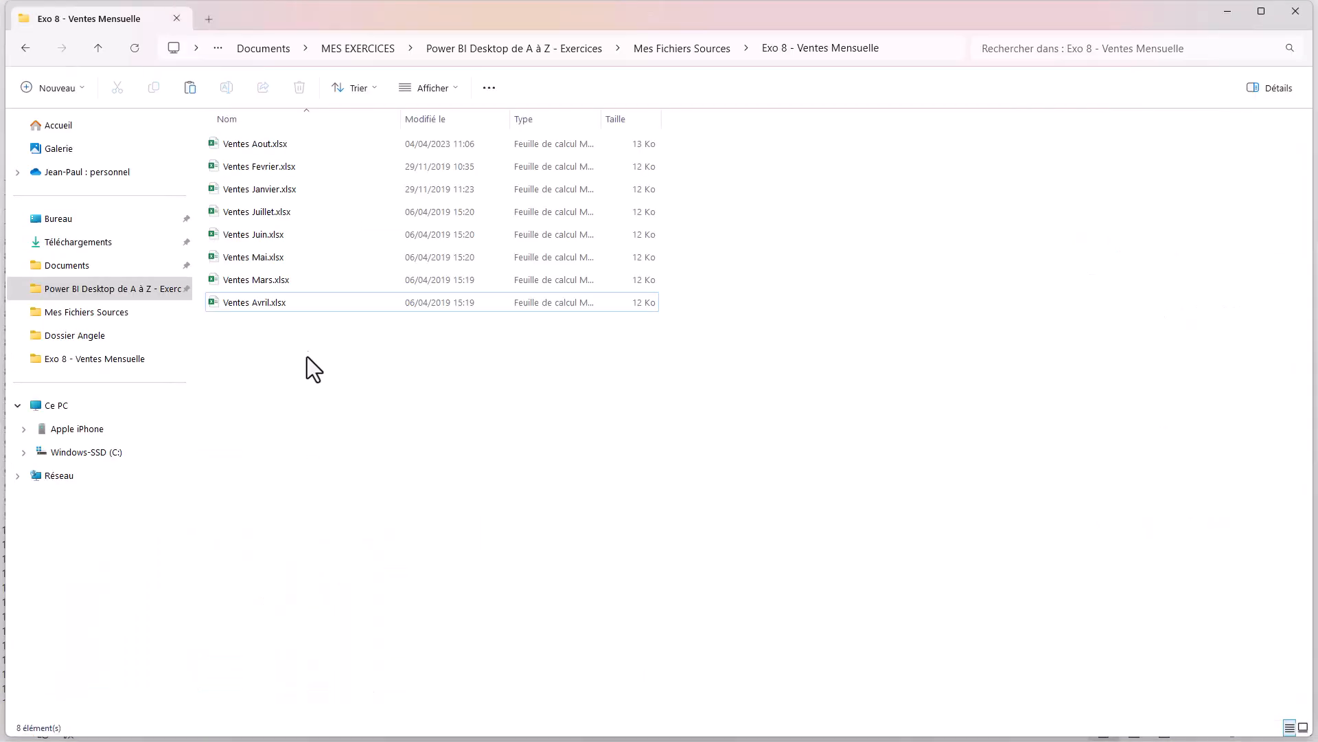
{"action": "left_click", "coordinate": [262, 302]}
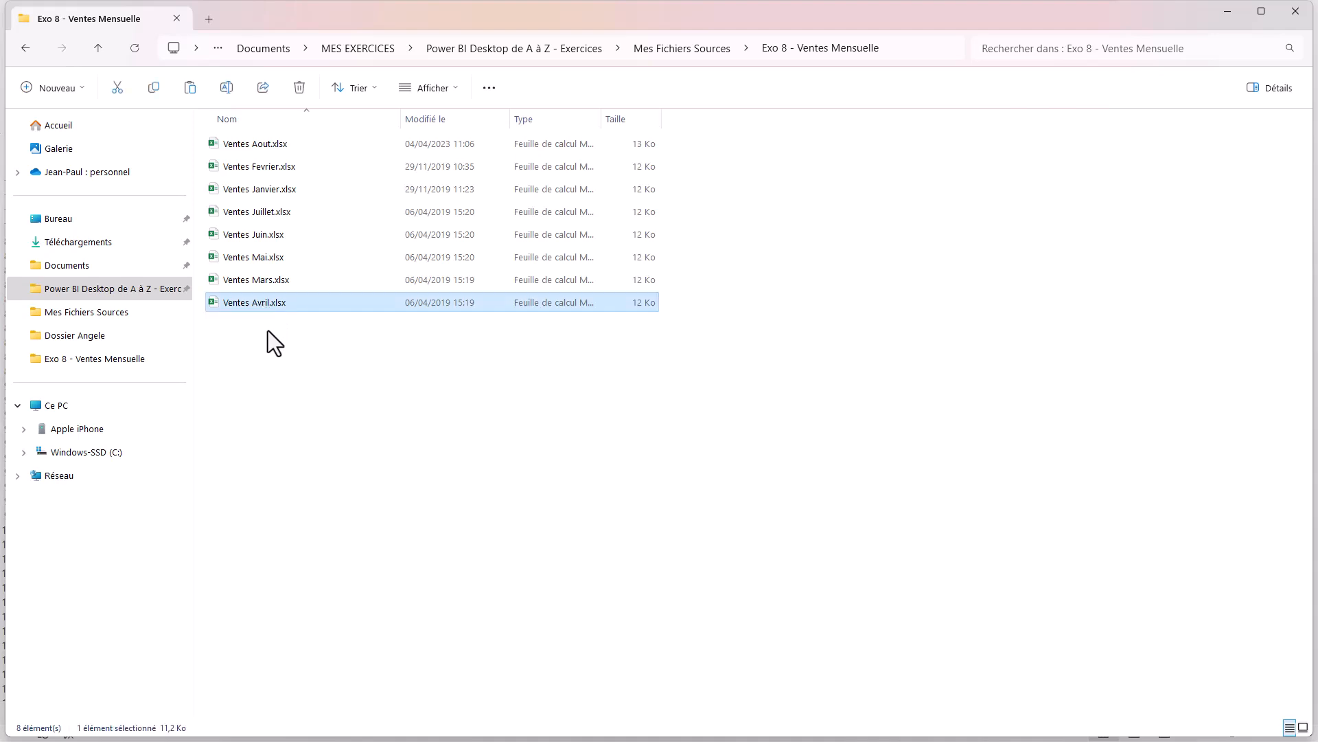
{"action": "left_click", "coordinate": [273, 352]}
{"action": "key", "text": "ctrl+v"}
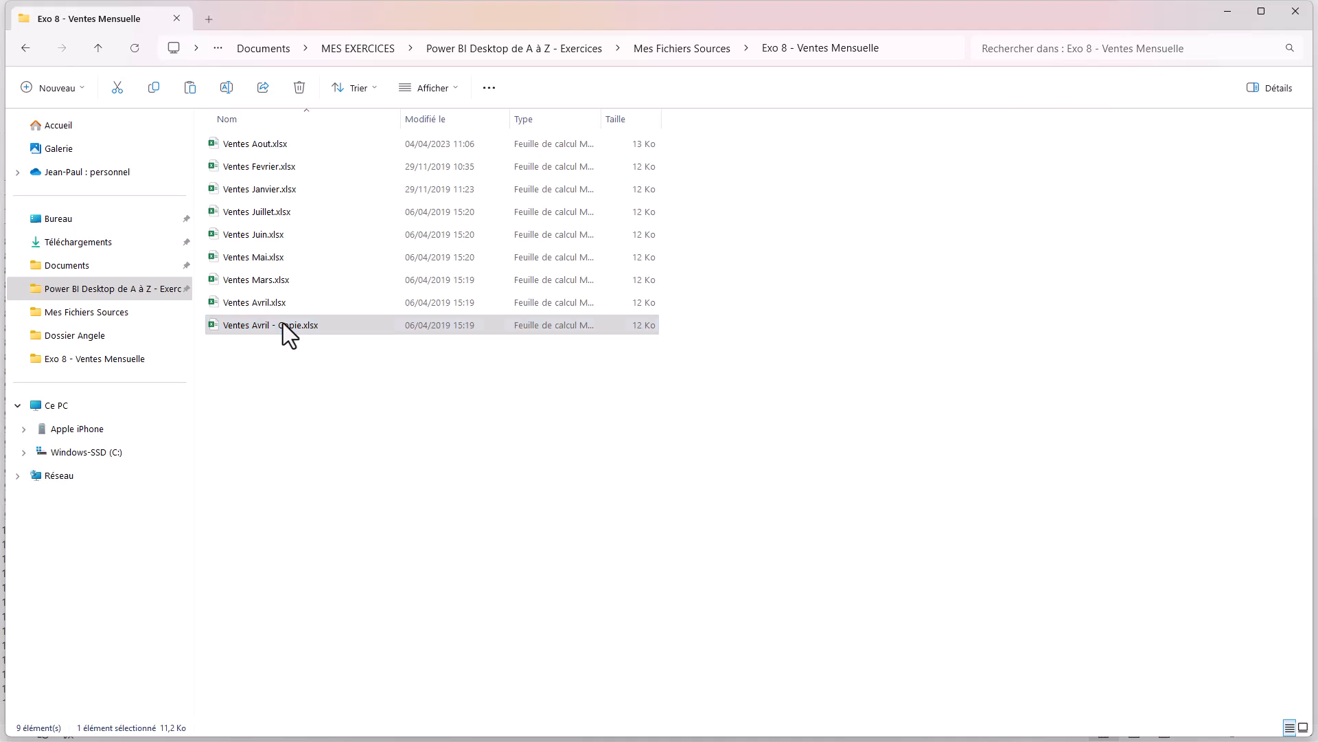
Rename the copied April file as Ventes Septembre.xlsx.
{"action": "right_click", "coordinate": [283, 324]}
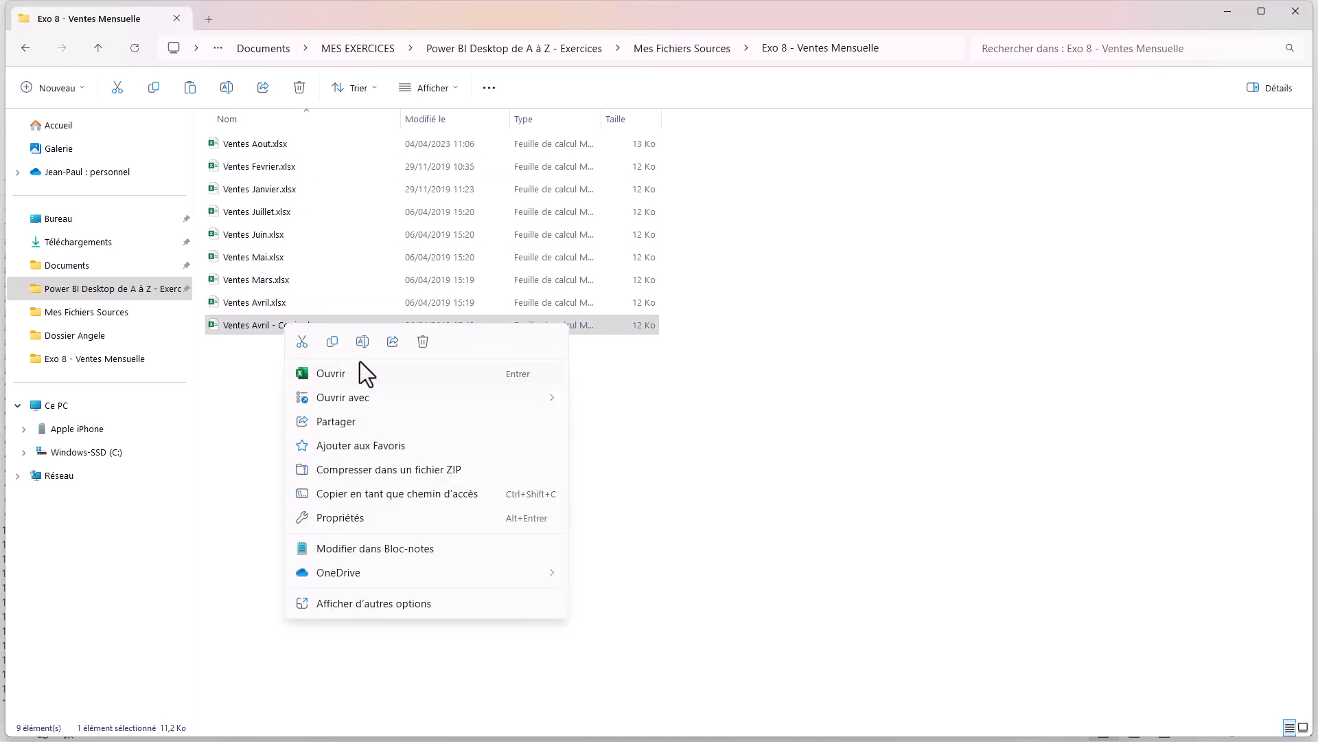
{"action": "left_click", "coordinate": [361, 340]}
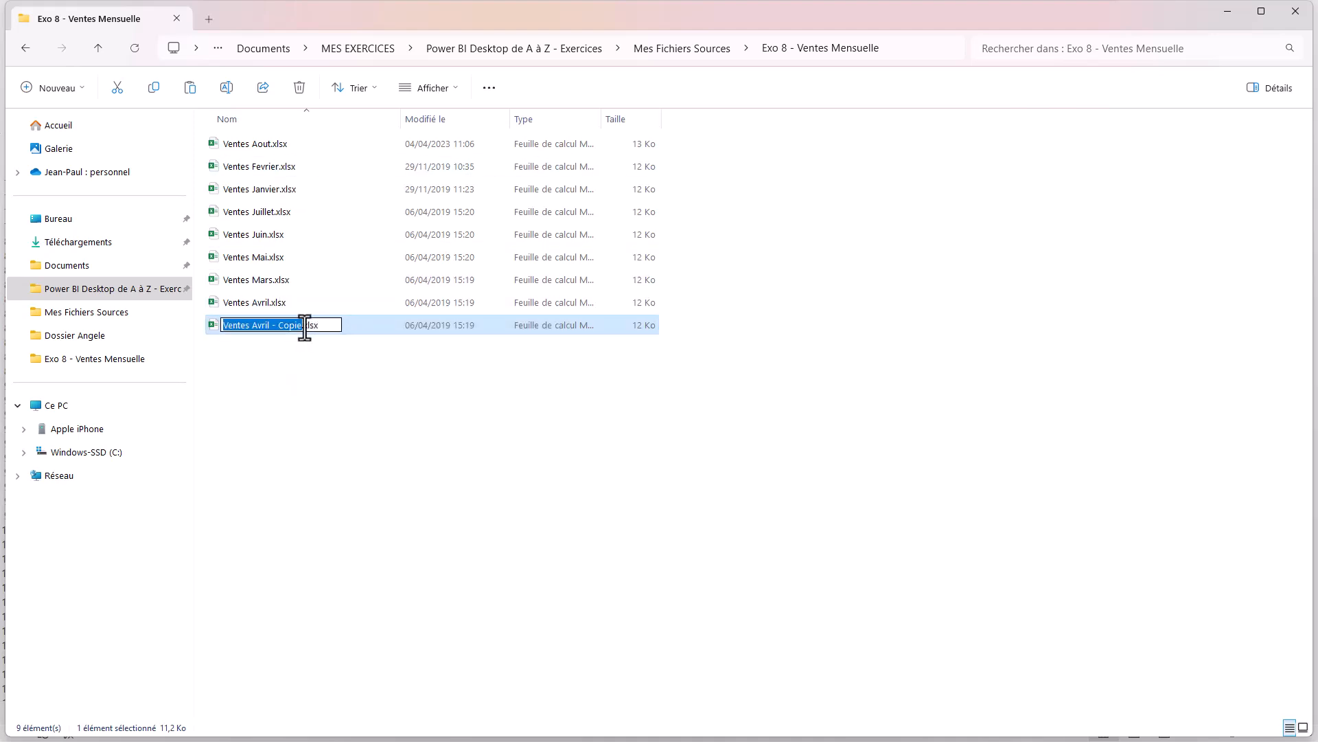
{"action": "left_click_drag", "start_coordinate": [301, 326], "coordinate": [263, 325]}
{"action": "type", "text": "Septembre"}
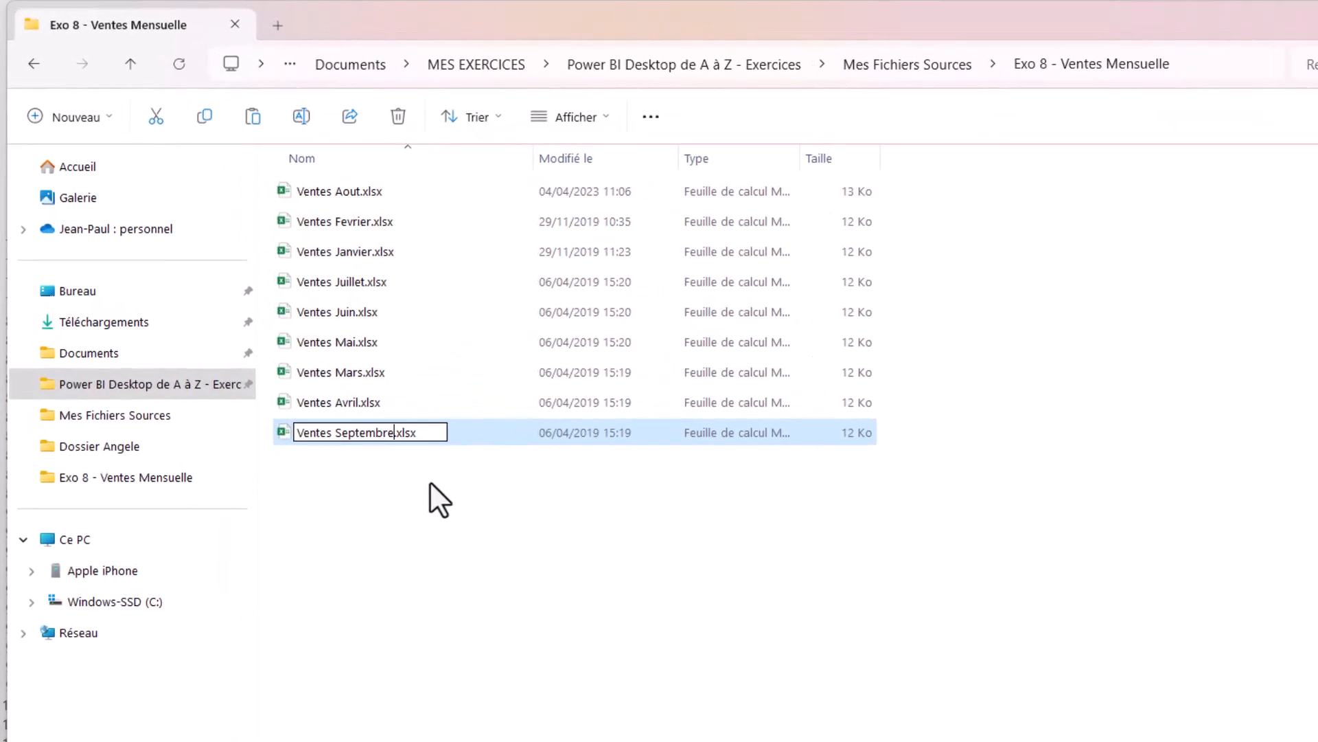
{"action": "left_click", "coordinate": [430, 484]}
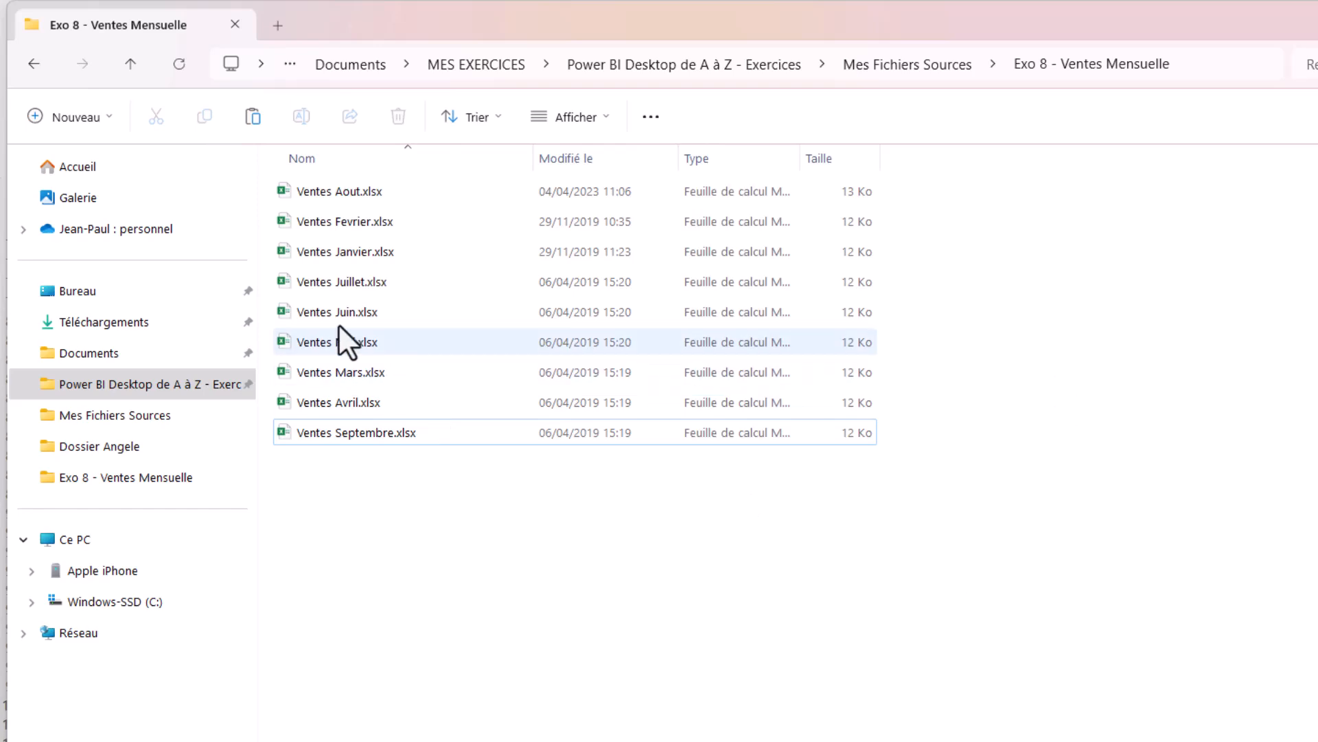
Switch back to the Classeur3 workbook in Excel.
{"action": "key", "text": "super"}
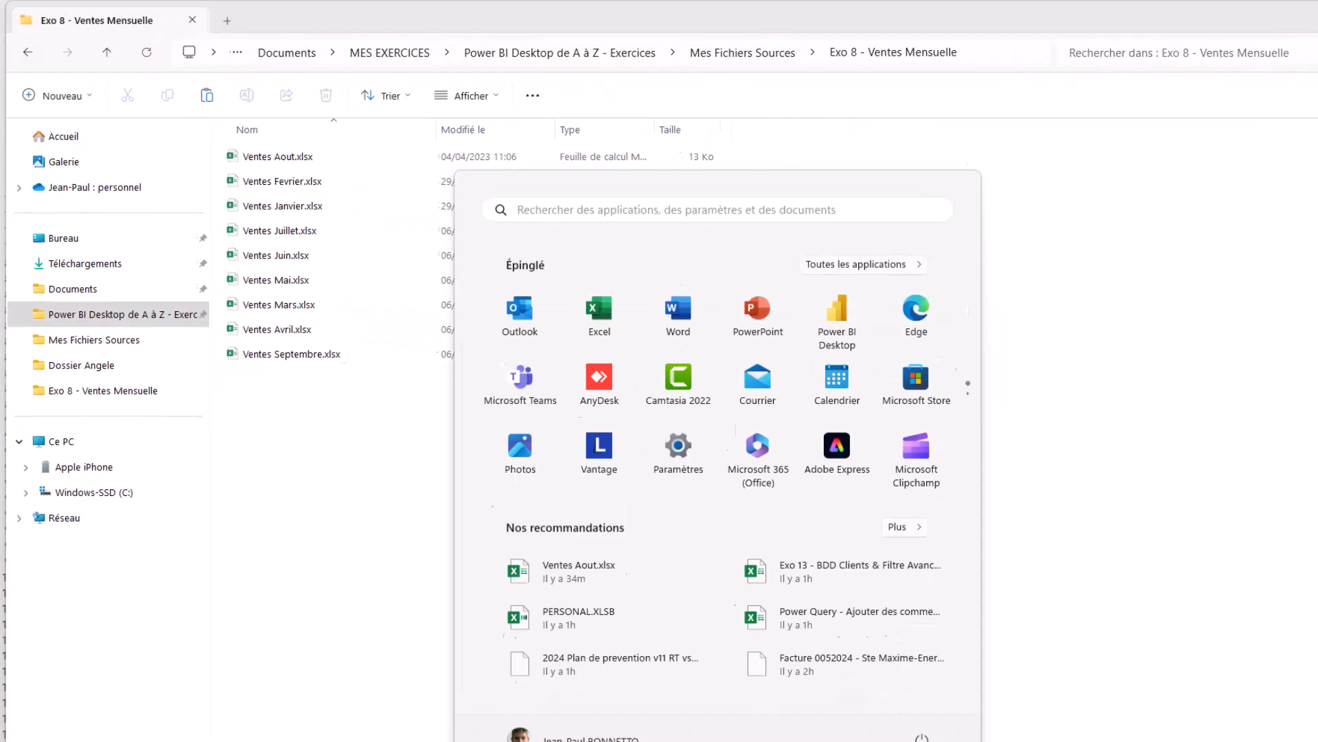
{"action": "mouse_move", "coordinate": [742, 723]}
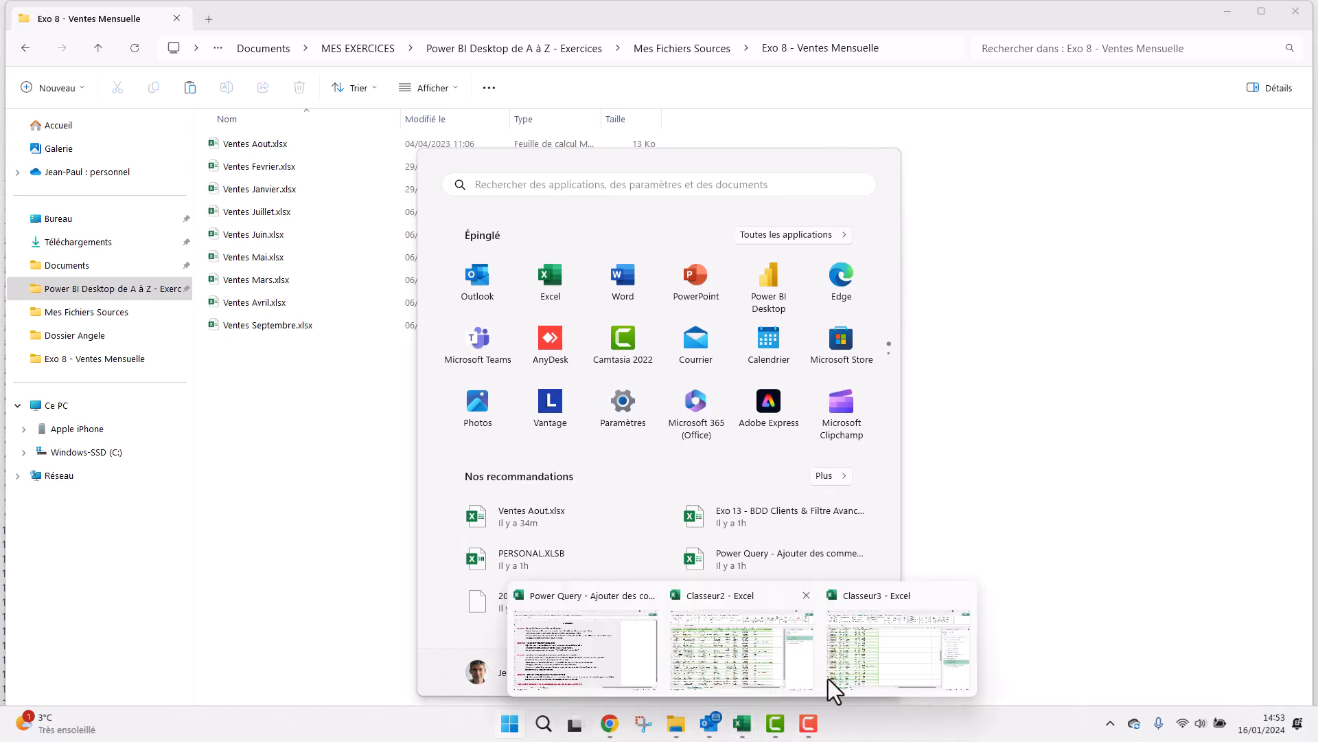
{"action": "left_click", "coordinate": [867, 649]}
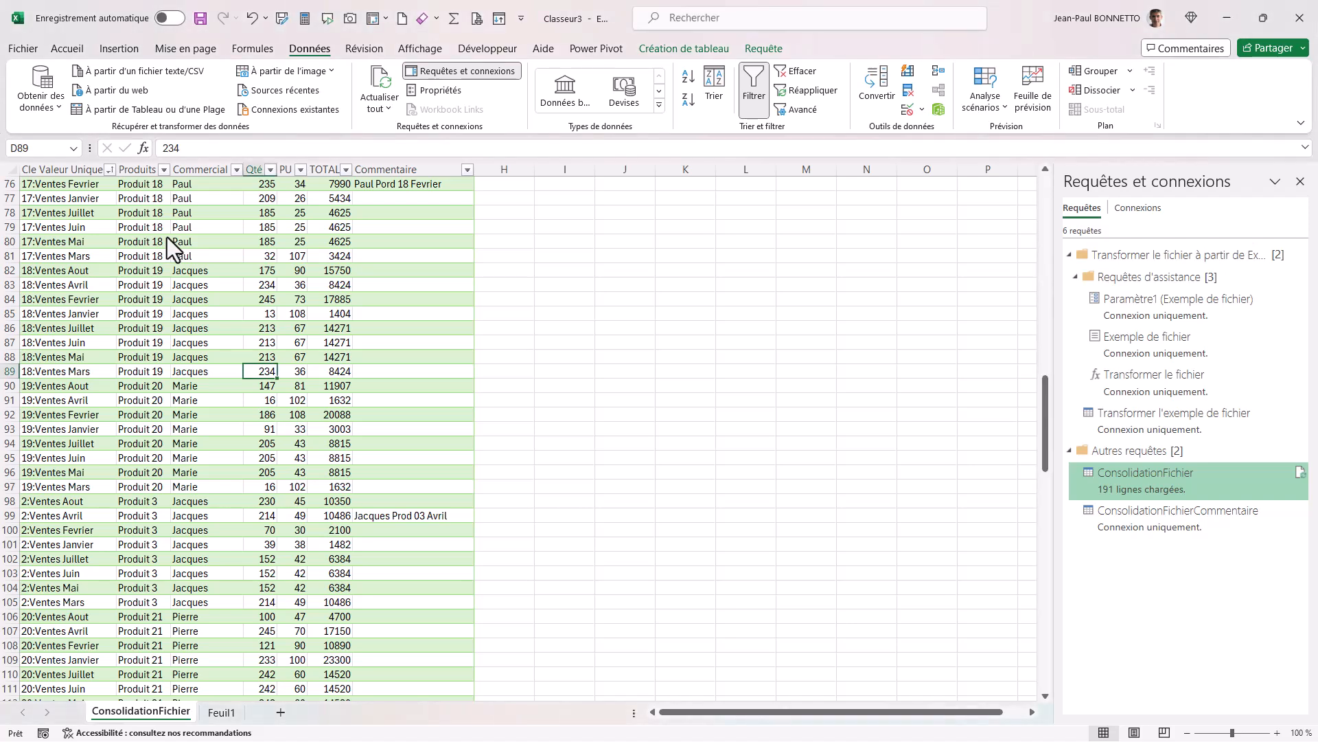
Refresh the ConsolidationFichier table to load the rows from Ventes Septembre.
{"action": "right_click", "coordinate": [173, 241]}
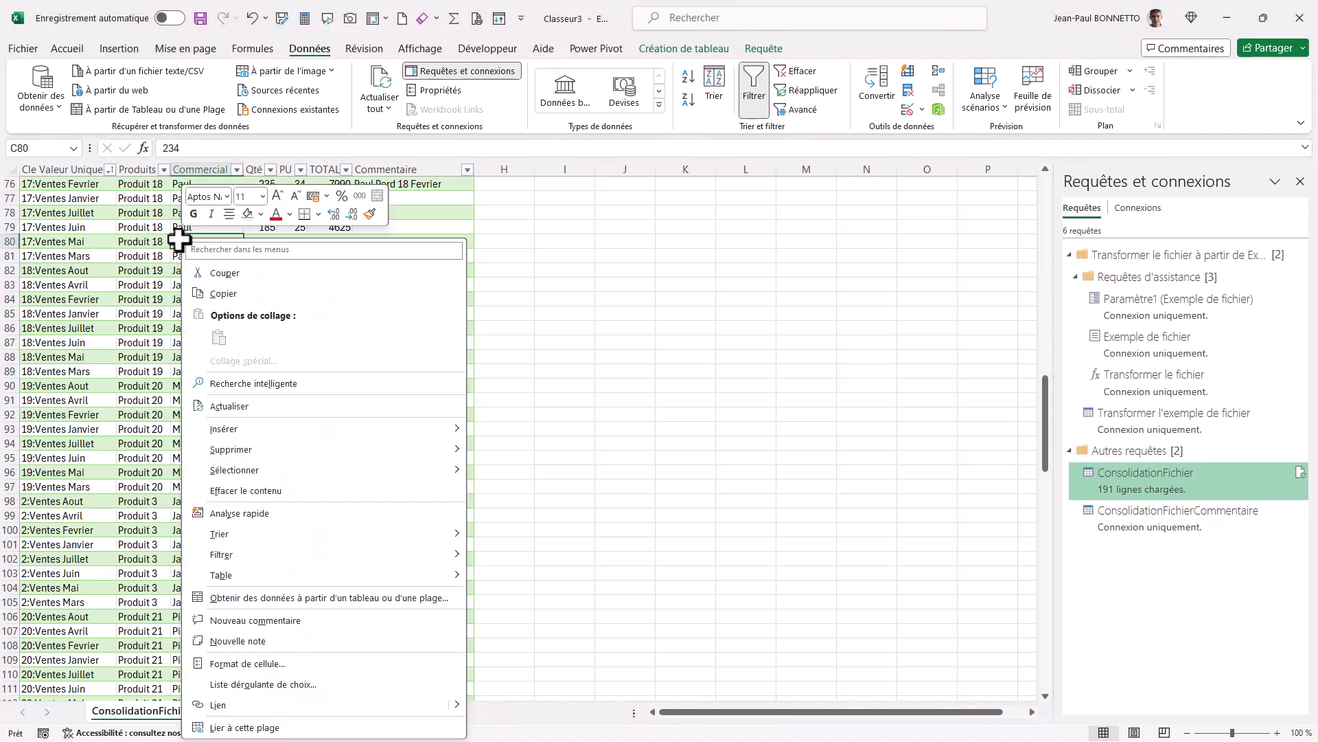
{"action": "left_click", "coordinate": [235, 408]}
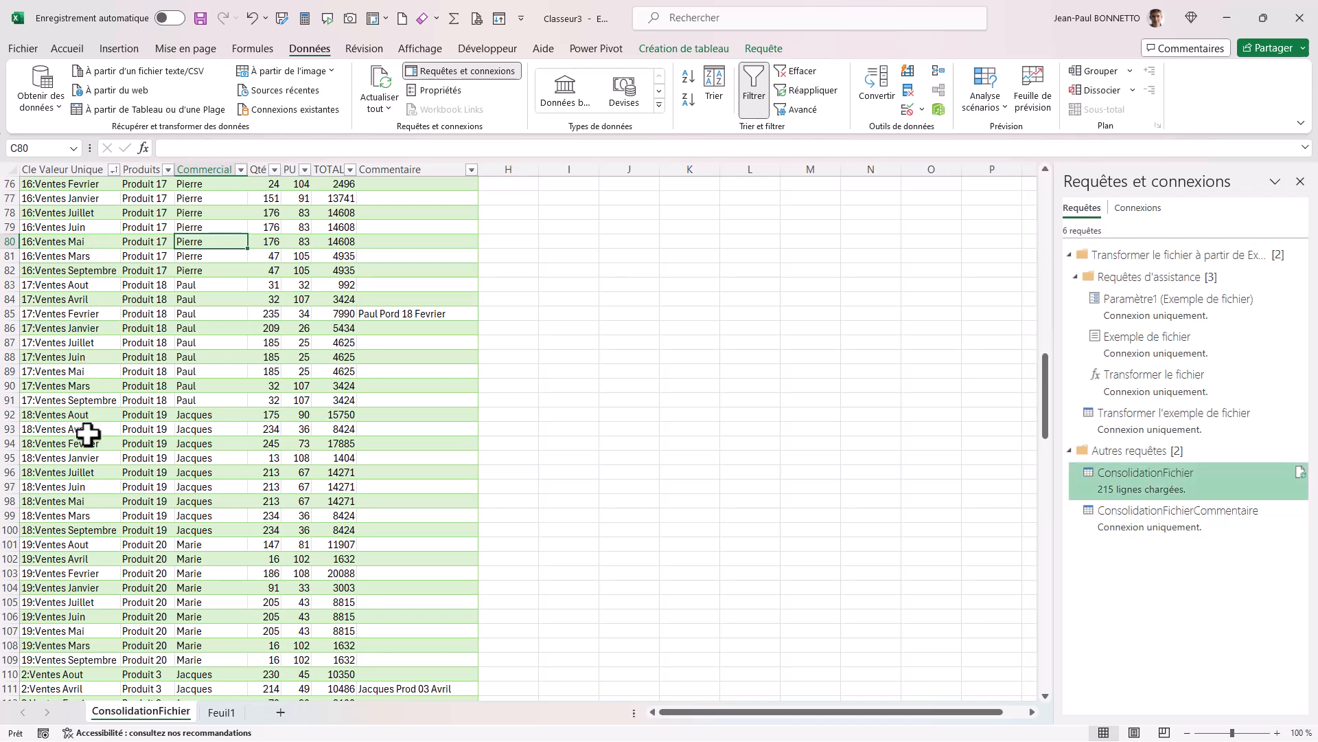
Check the comments on the 17:Ventes Fevrier and 2:Ventes Avril rows against their keys, products and salespeople.
{"action": "left_click_drag", "start_coordinate": [439, 315], "coordinate": [53, 313]}
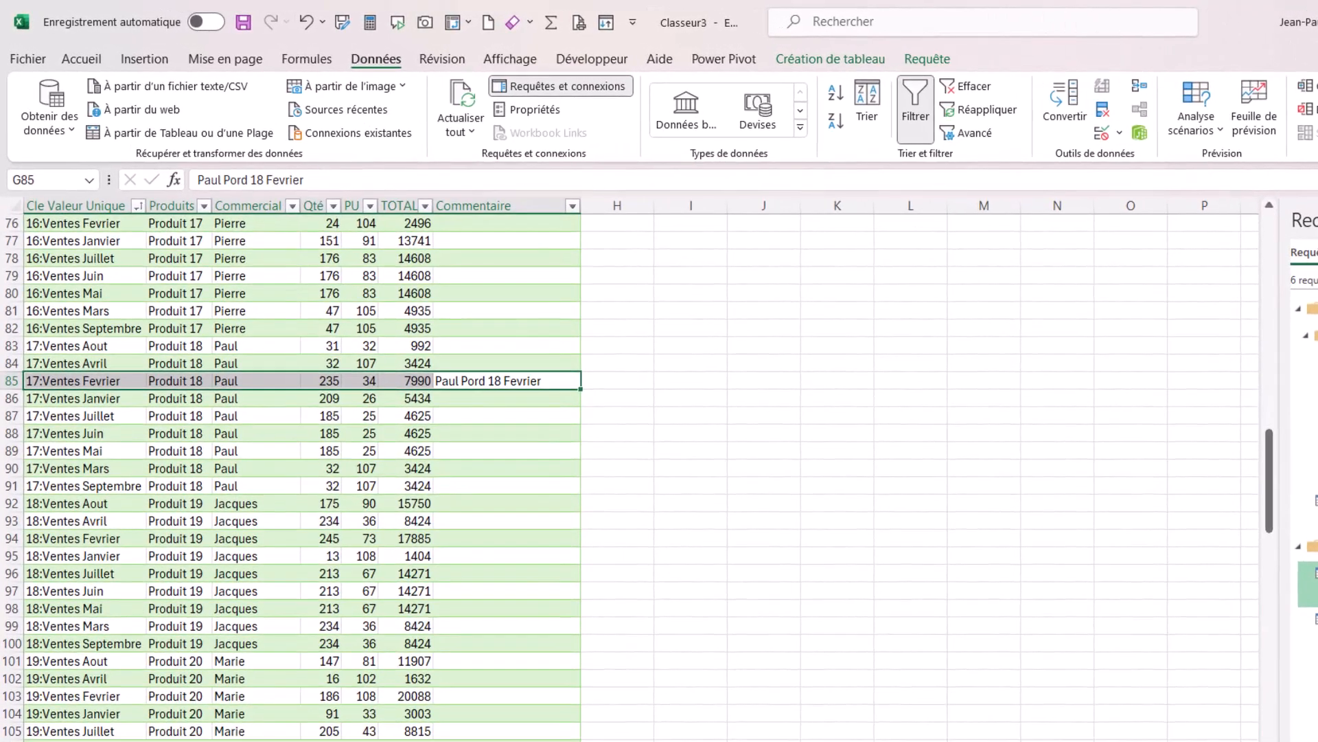
{"action": "left_click", "coordinate": [417, 689]}
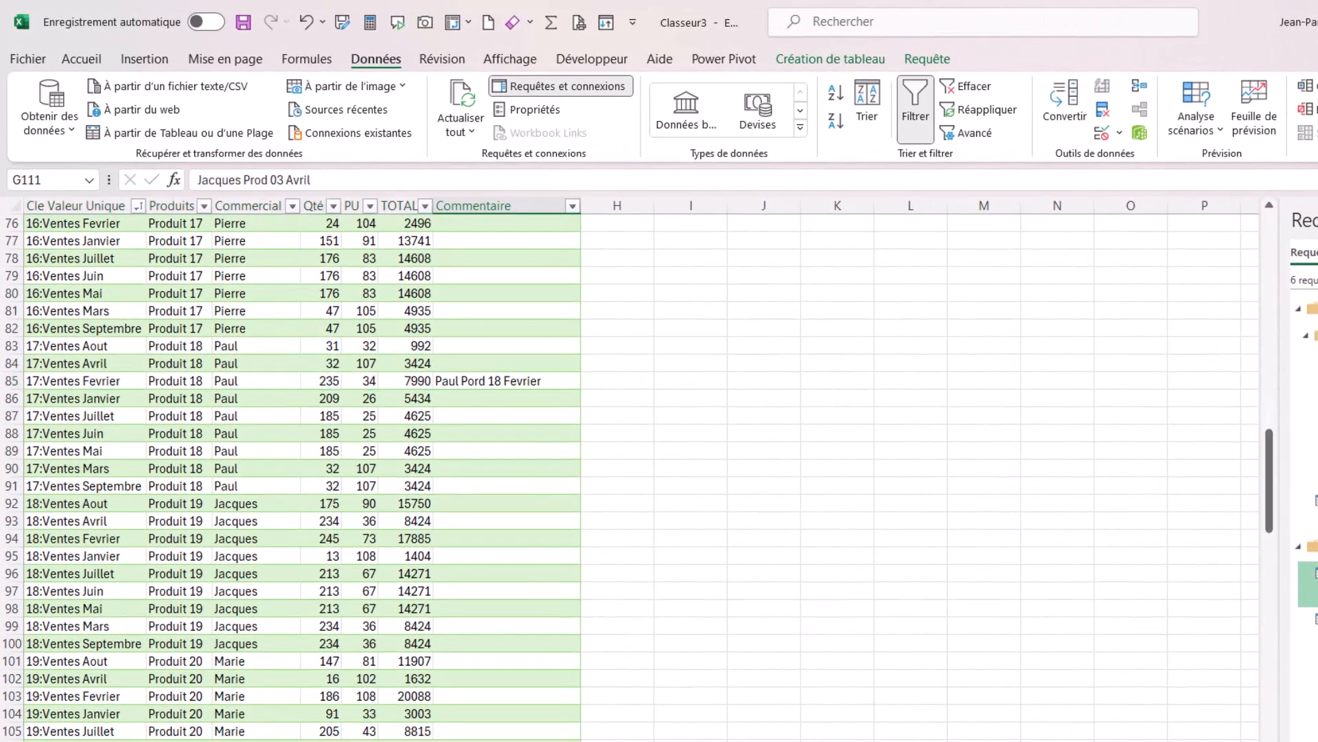
{"action": "left_click_drag", "start_coordinate": [319, 740], "coordinate": [86, 741]}
{"action": "scroll", "coordinate": [202, 643], "scroll_direction": "down", "scroll_amount": 8}
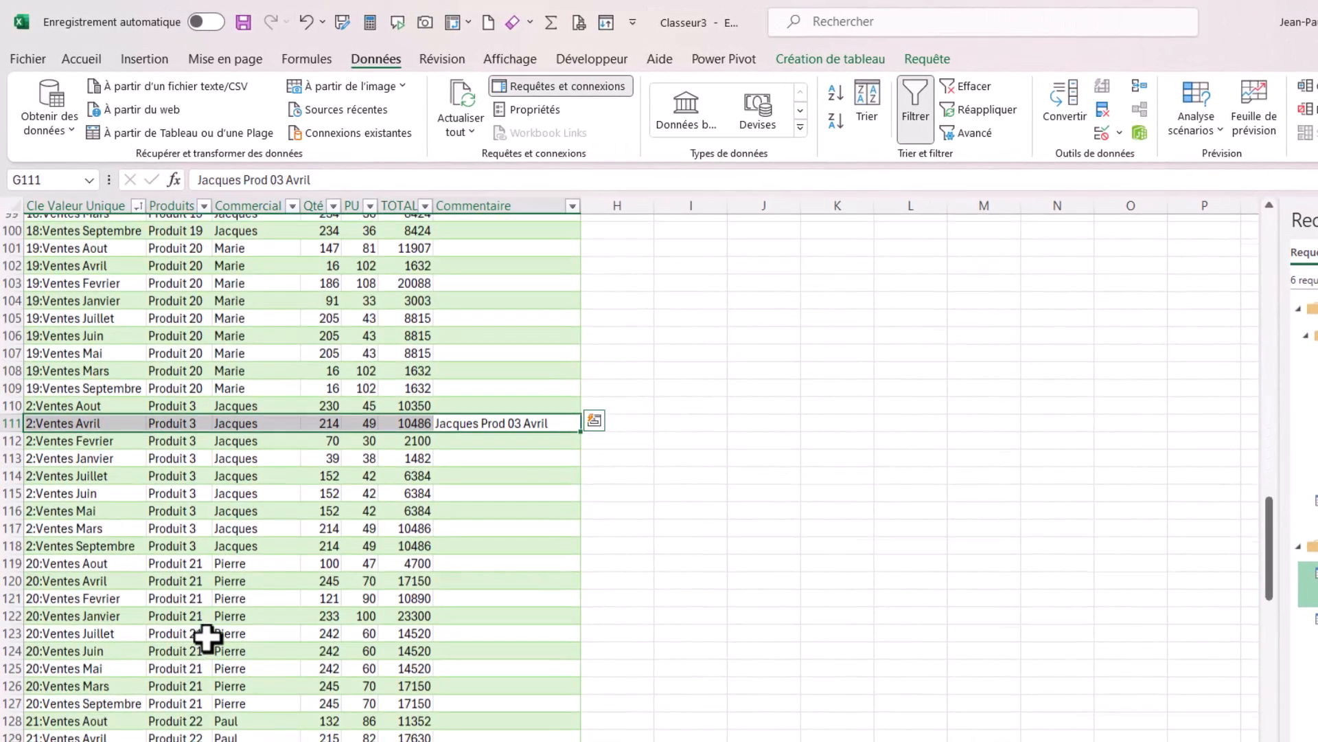
Check the comment on the 0:Ventes Mars row against its key, product and salesperson.
{"action": "scroll", "coordinate": [225, 622], "scroll_direction": "down", "scroll_amount": 20}
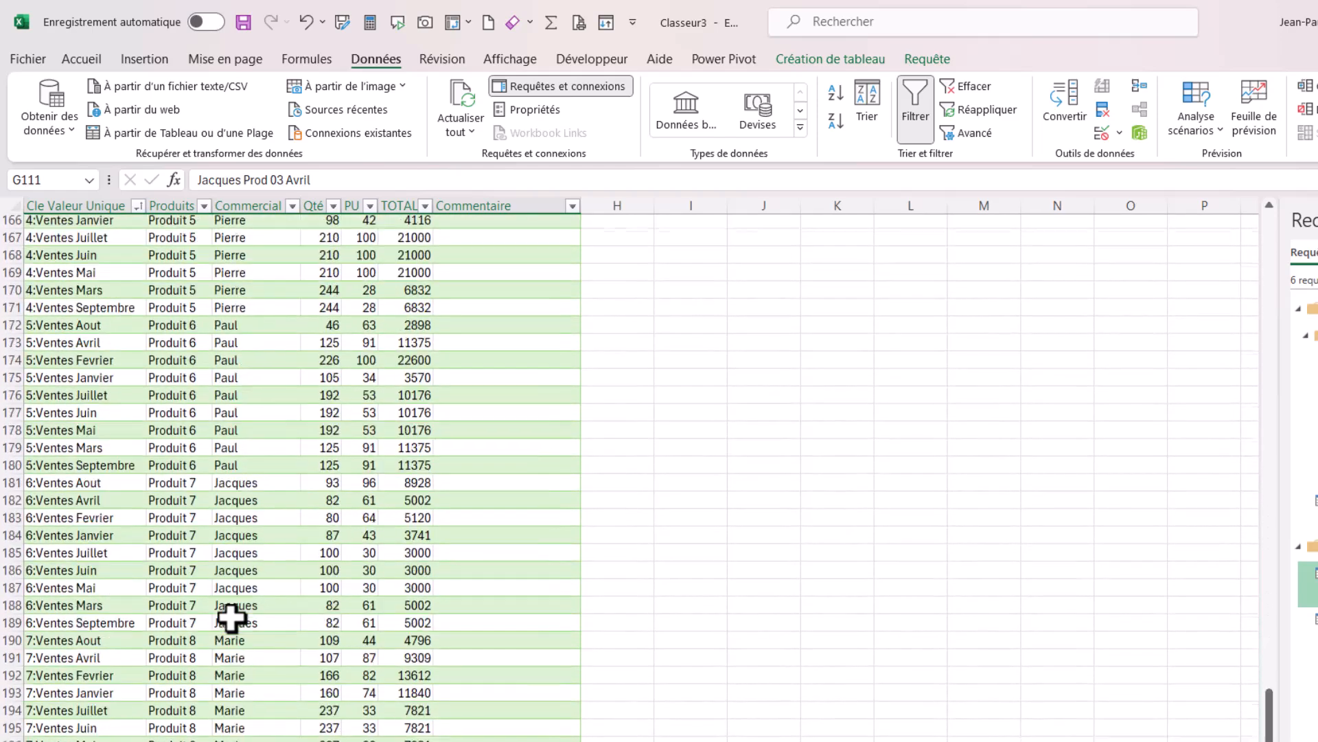
{"action": "scroll", "coordinate": [232, 618], "scroll_direction": "down", "scroll_amount": 8}
{"action": "scroll", "coordinate": [233, 618], "scroll_direction": "up", "scroll_amount": 20}
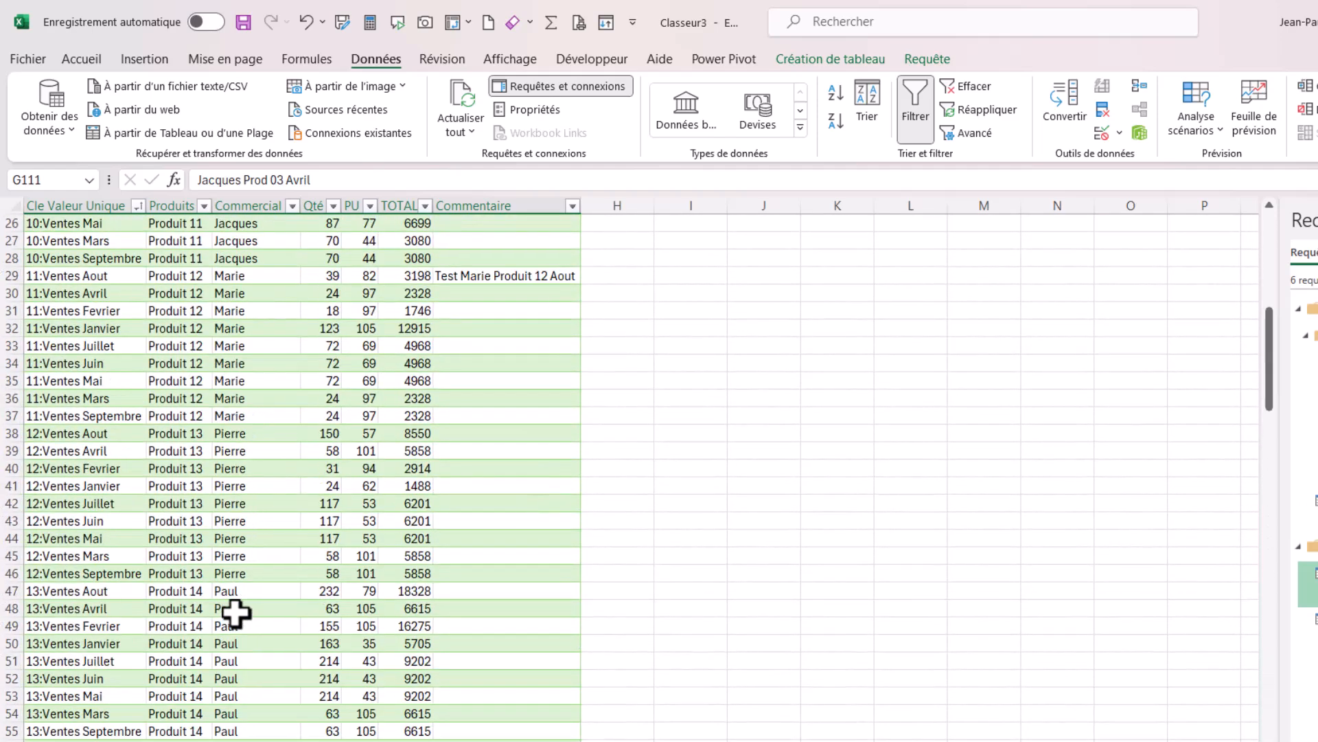
{"action": "scroll", "coordinate": [243, 611], "scroll_direction": "up", "scroll_amount": 8}
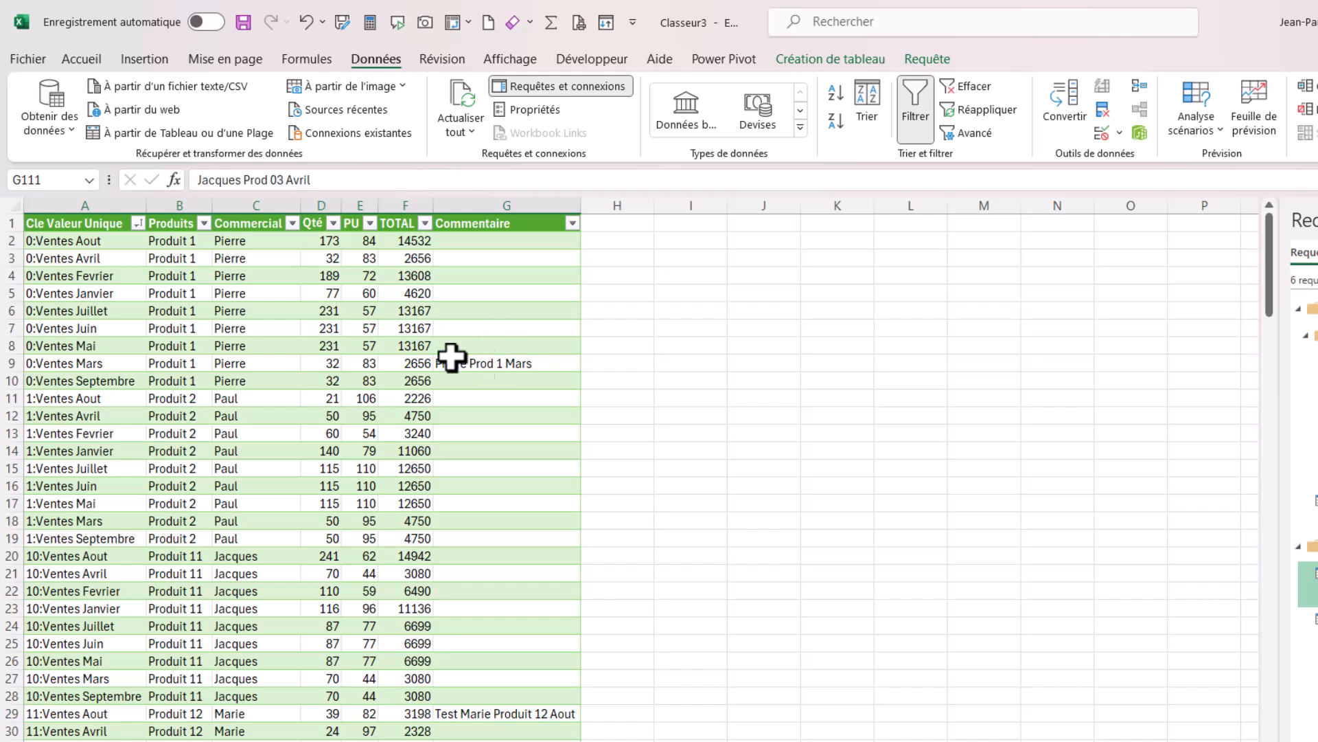
{"action": "left_click", "coordinate": [199, 364]}
{"action": "left_click", "coordinate": [76, 377]}
{"action": "left_click", "coordinate": [253, 362]}
{"action": "left_click", "coordinate": [506, 363]}
Check the comment on the 11:Ventes Aout row against its unique key.
{"action": "left_click", "coordinate": [550, 711]}
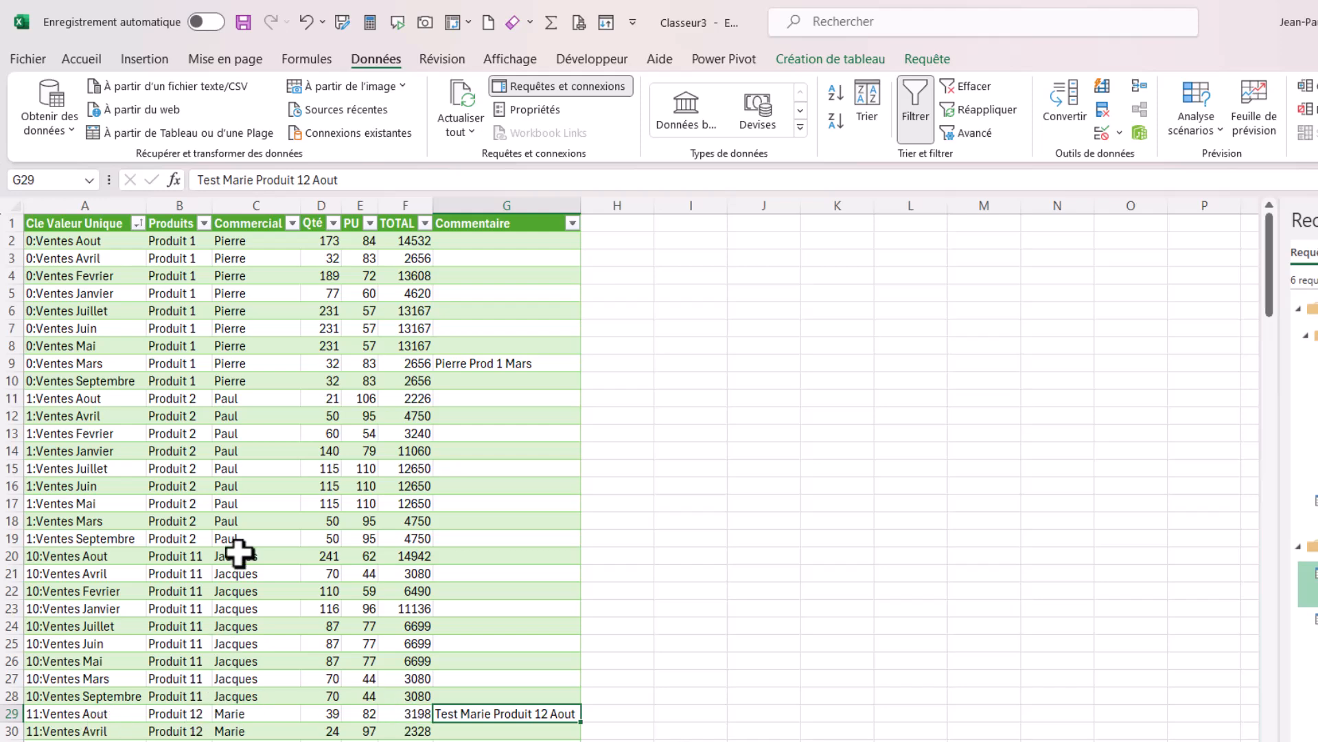
{"action": "scroll", "coordinate": [255, 512], "scroll_direction": "down", "scroll_amount": 7}
{"action": "scroll", "coordinate": [255, 512], "scroll_direction": "down", "scroll_amount": 1}
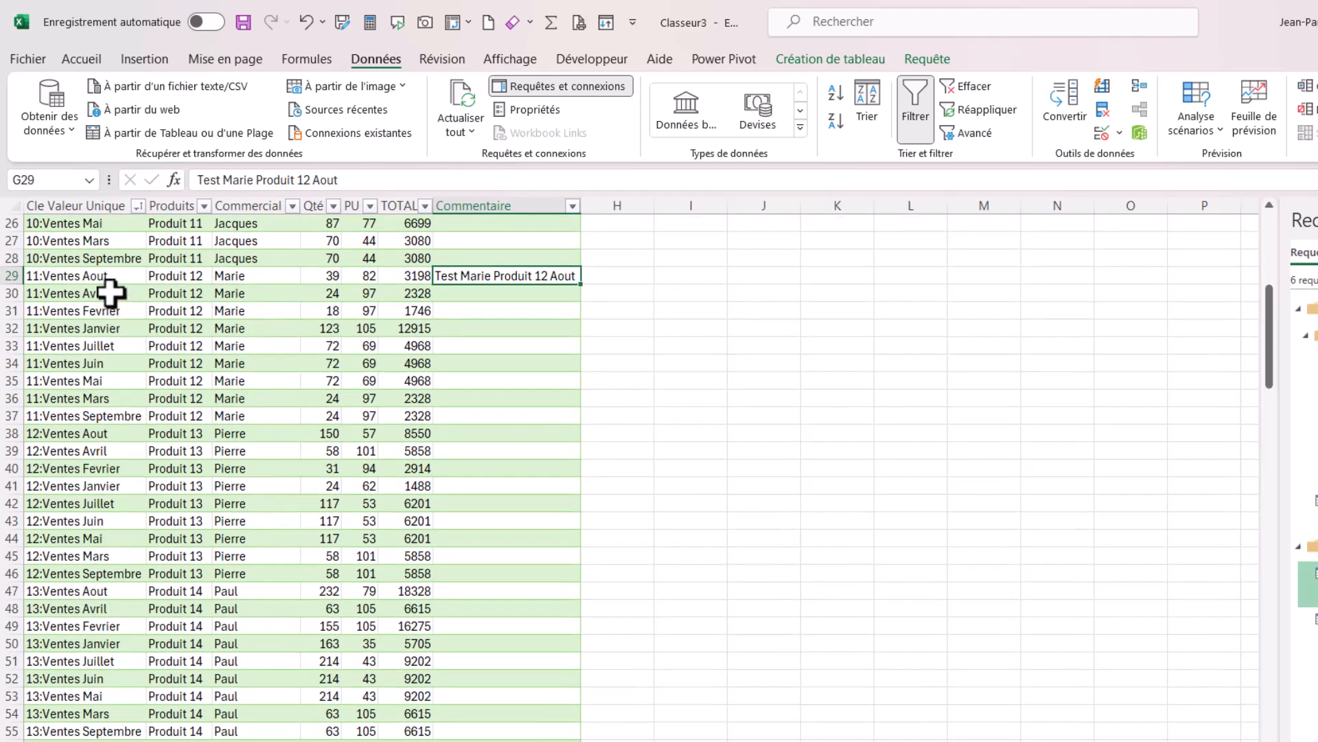
{"action": "left_click", "coordinate": [99, 260]}
{"action": "left_click", "coordinate": [480, 280]}
{"action": "left_click", "coordinate": [103, 275]}
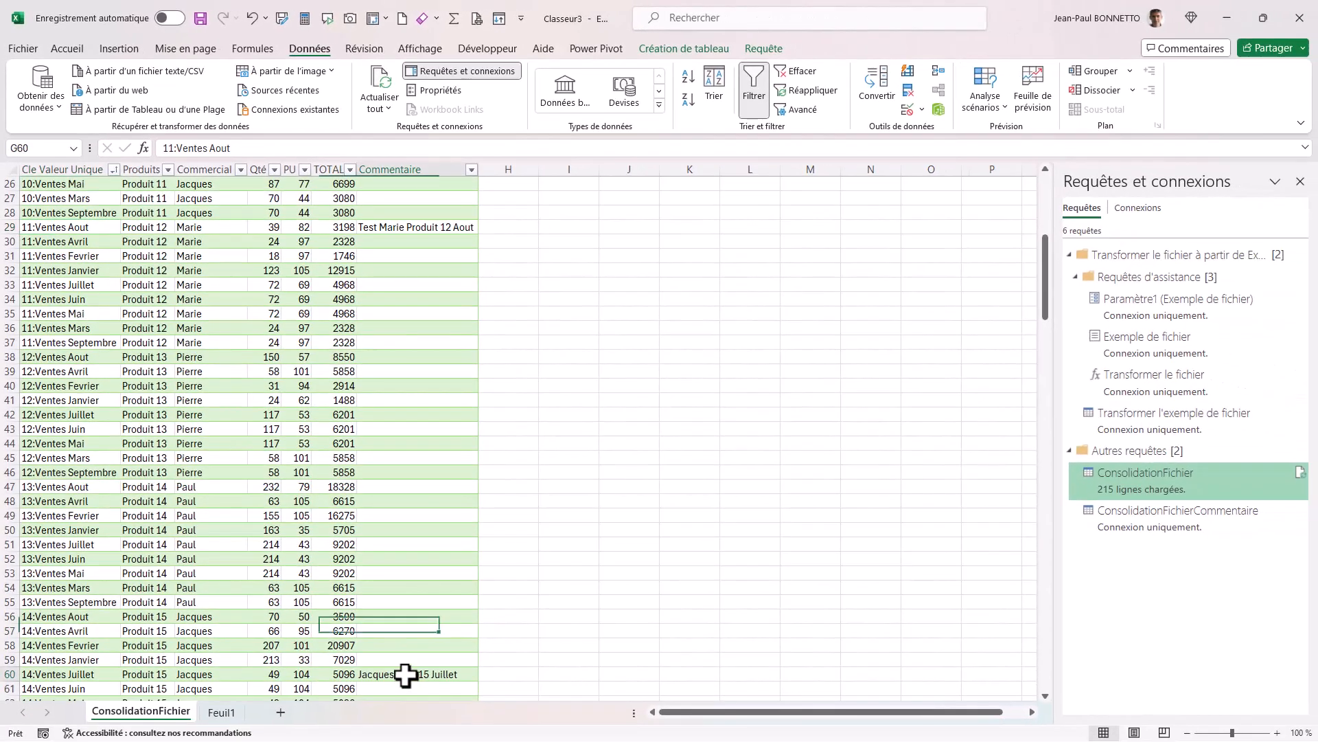
{"action": "left_click", "coordinate": [407, 673]}
{"action": "left_click", "coordinate": [209, 428]}
{"action": "scroll", "coordinate": [212, 419], "scroll_direction": "up", "scroll_amount": 8}
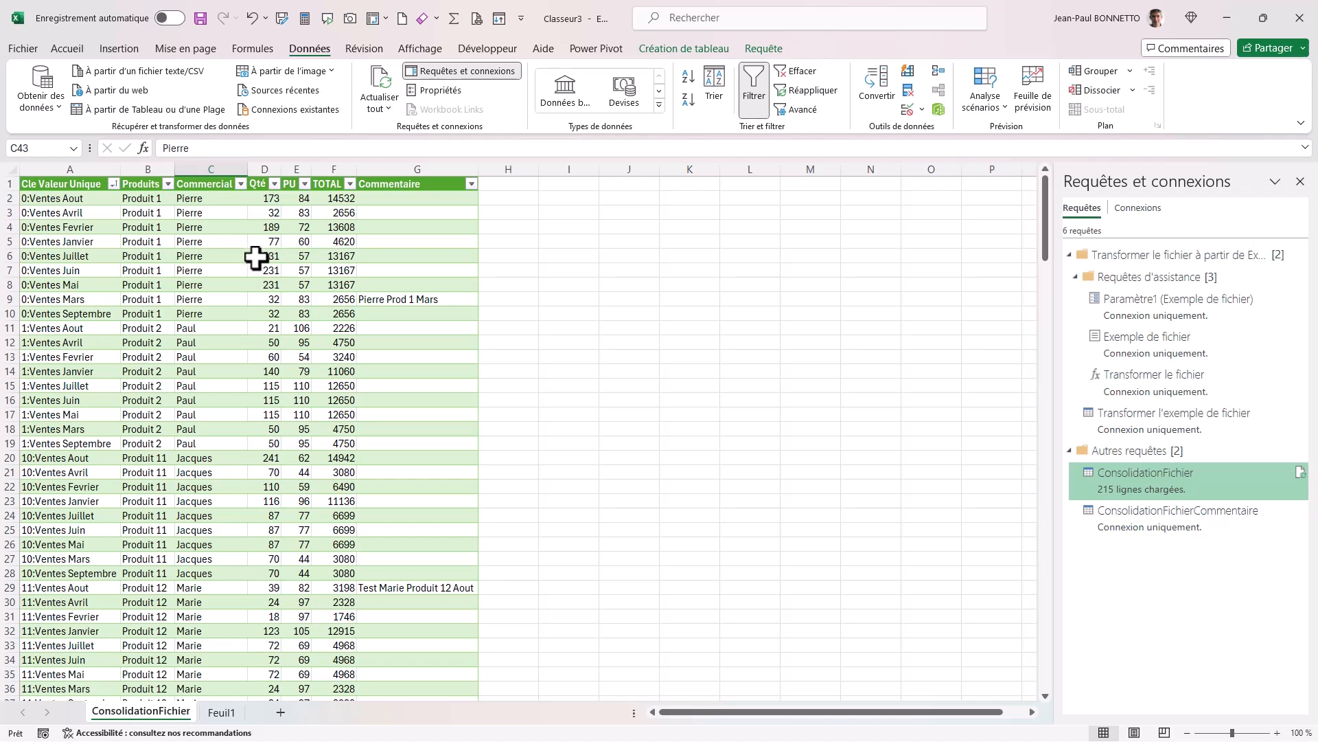
{"action": "left_click", "coordinate": [403, 299]}
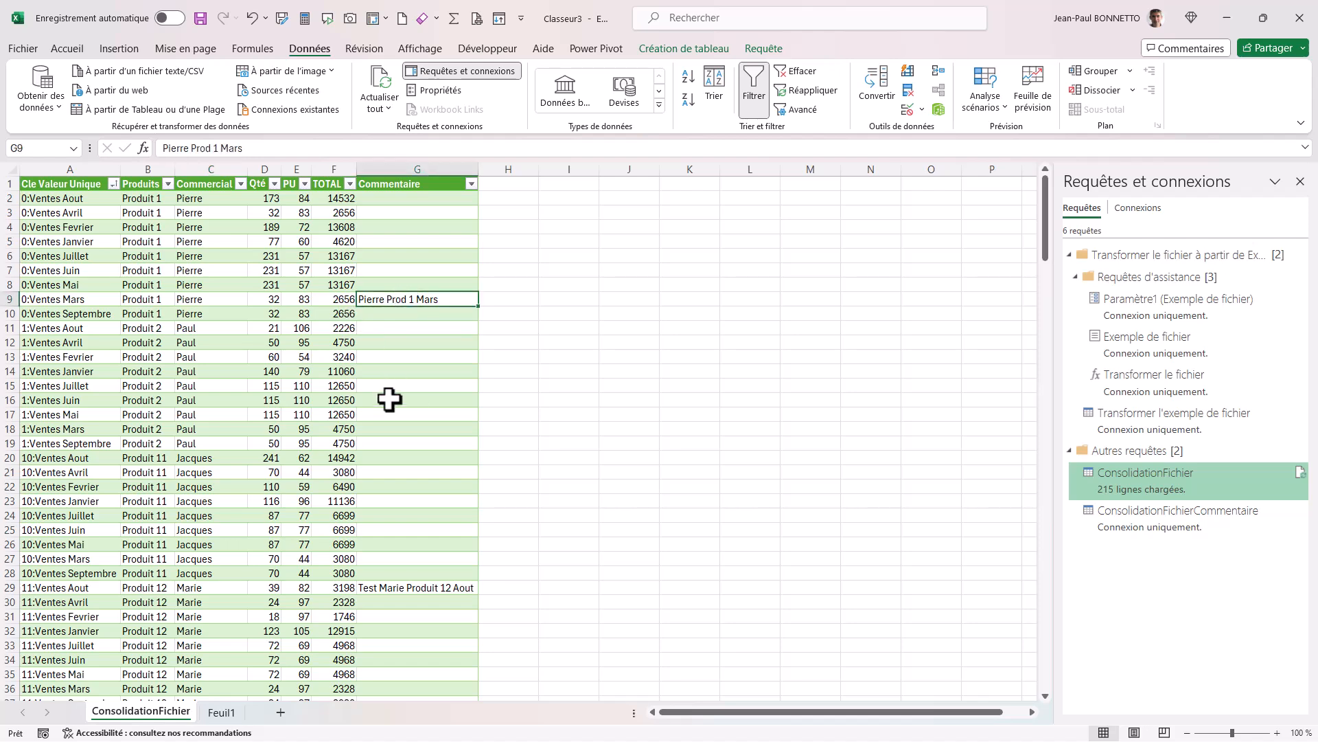
{"action": "left_click", "coordinate": [213, 342]}
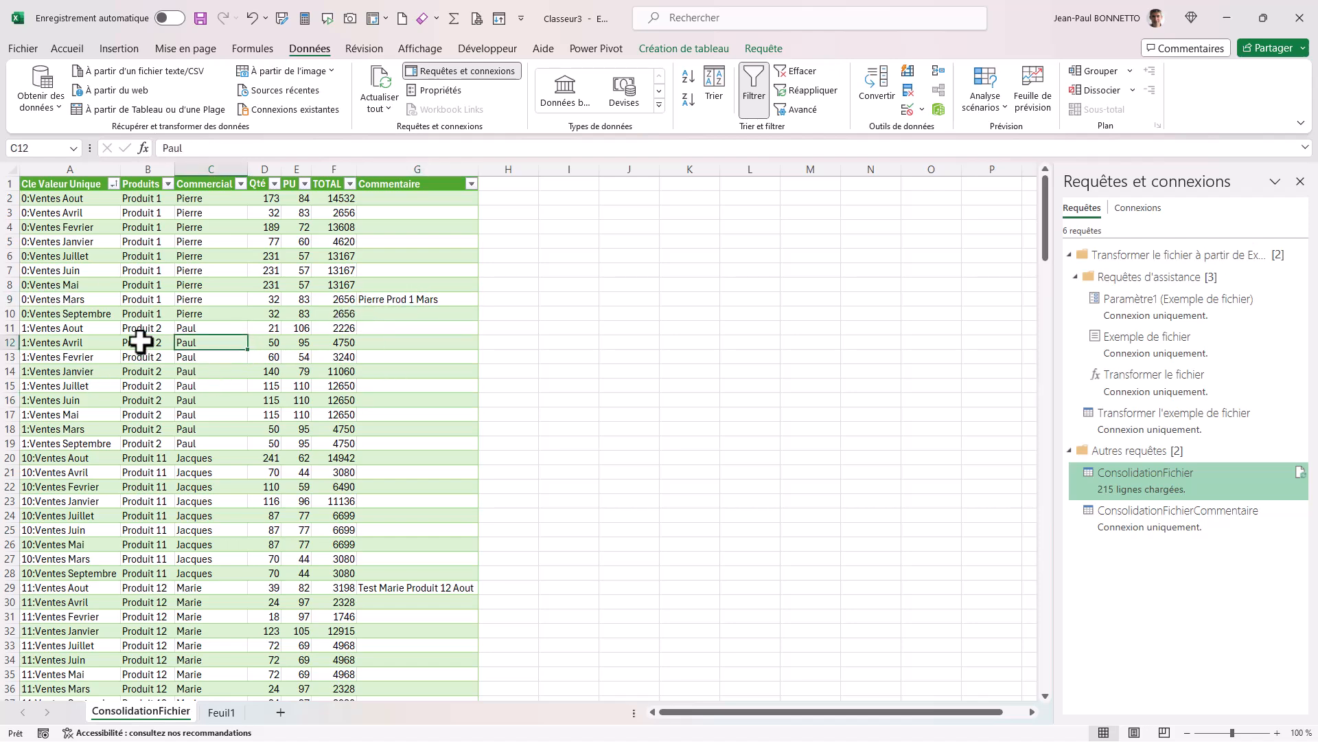